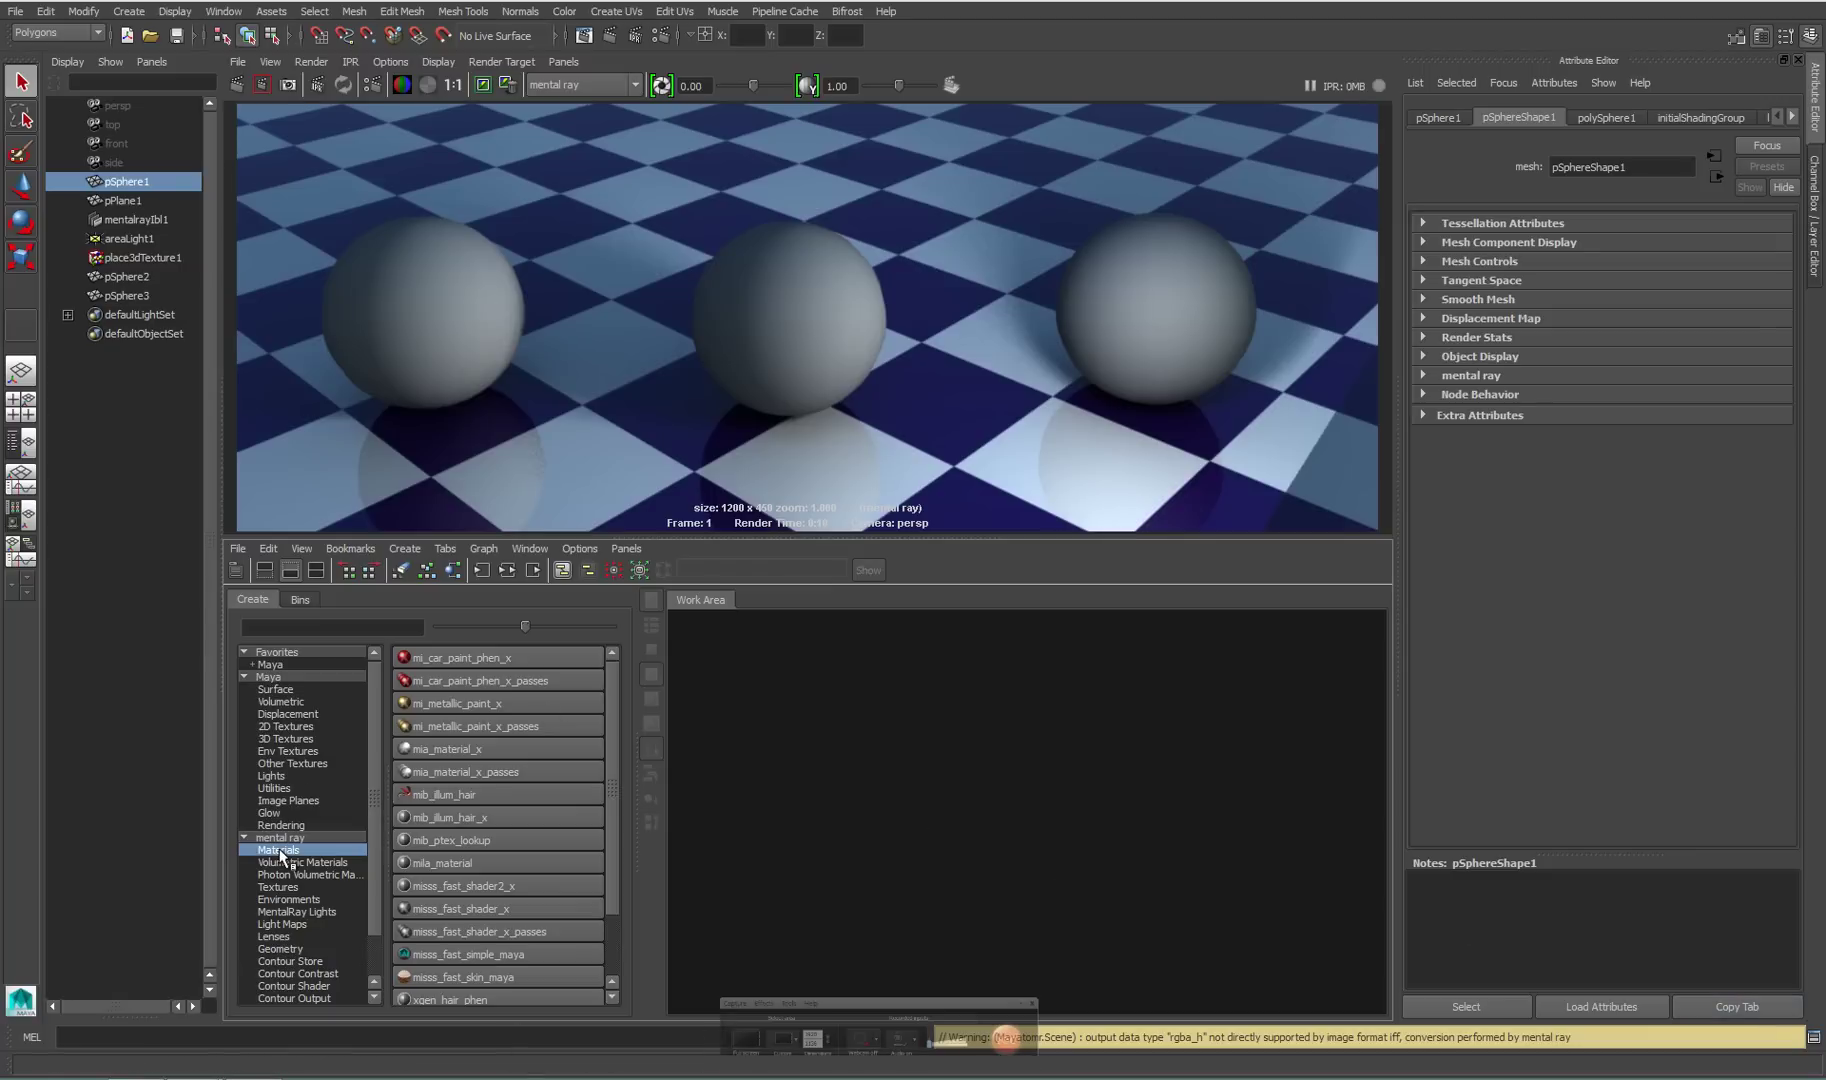
Assign a new mila_material to pSphere1 and render a region around the middle sphere
click(486, 860)
drag(722, 675, 1000, 769)
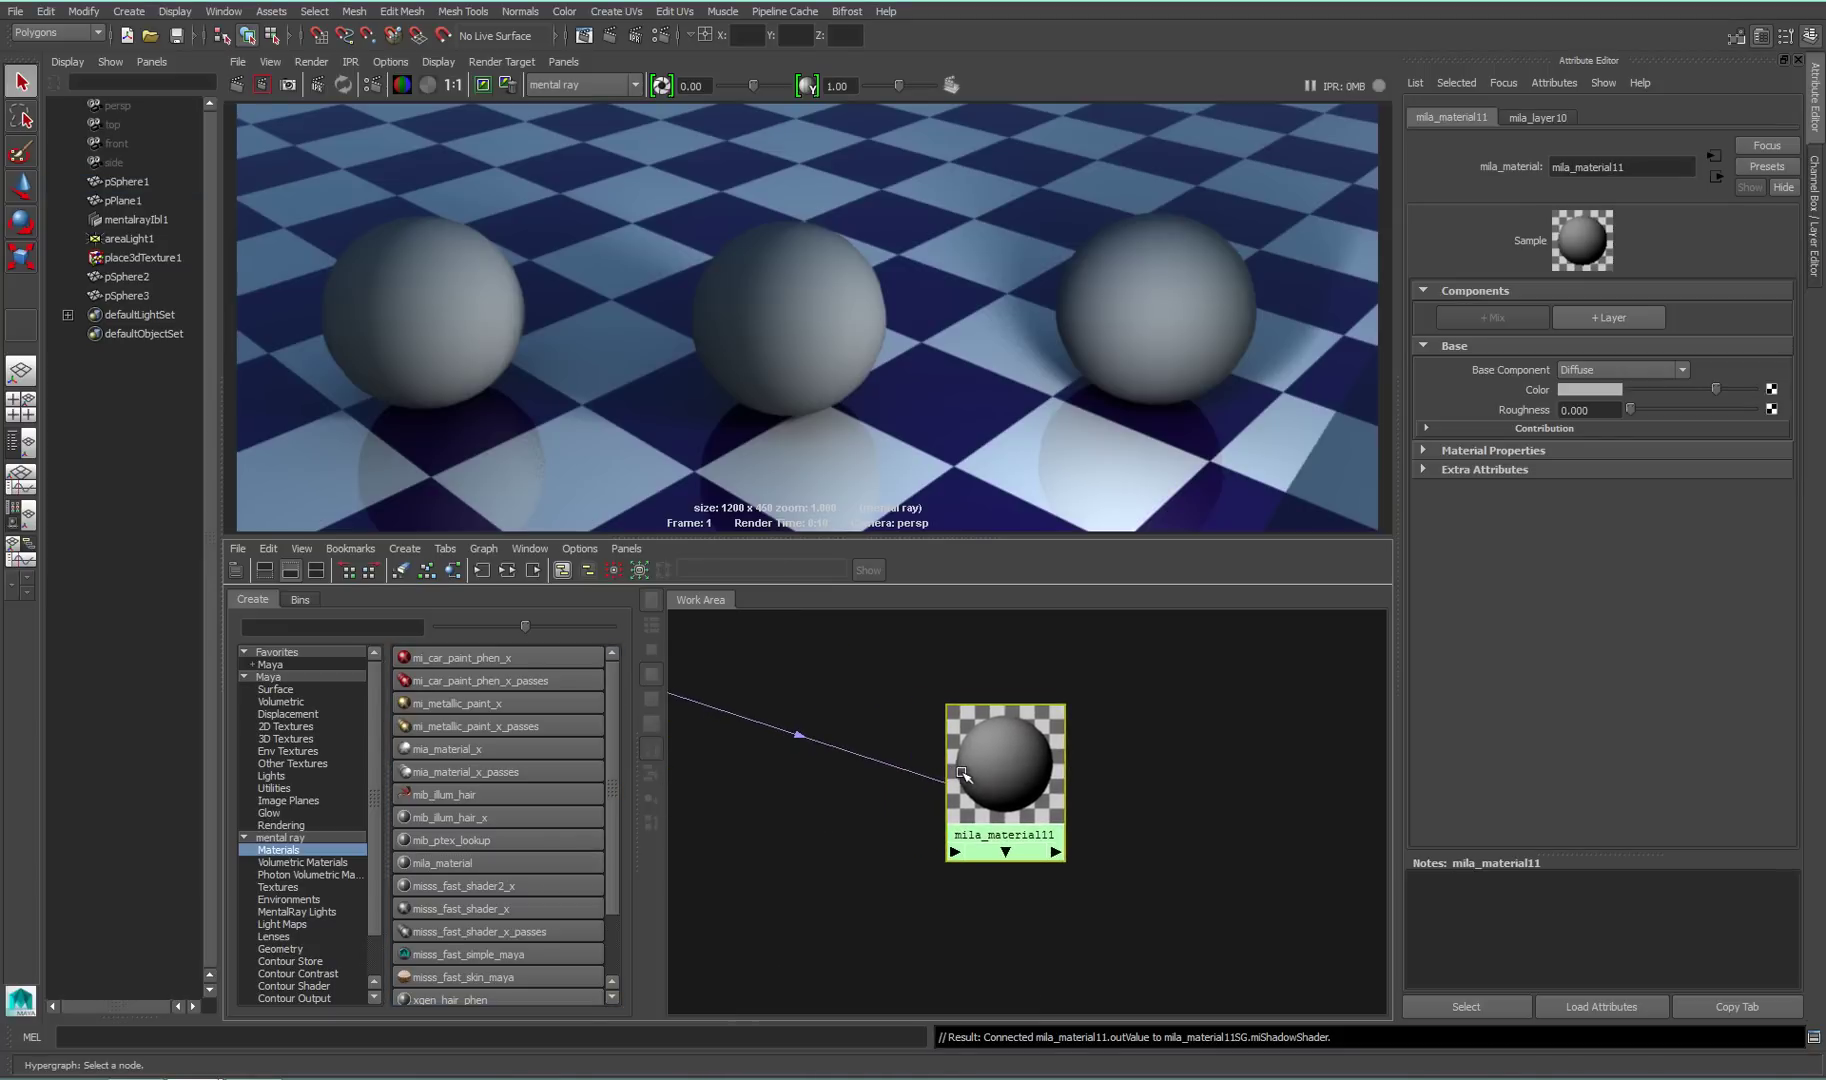
click(134, 181)
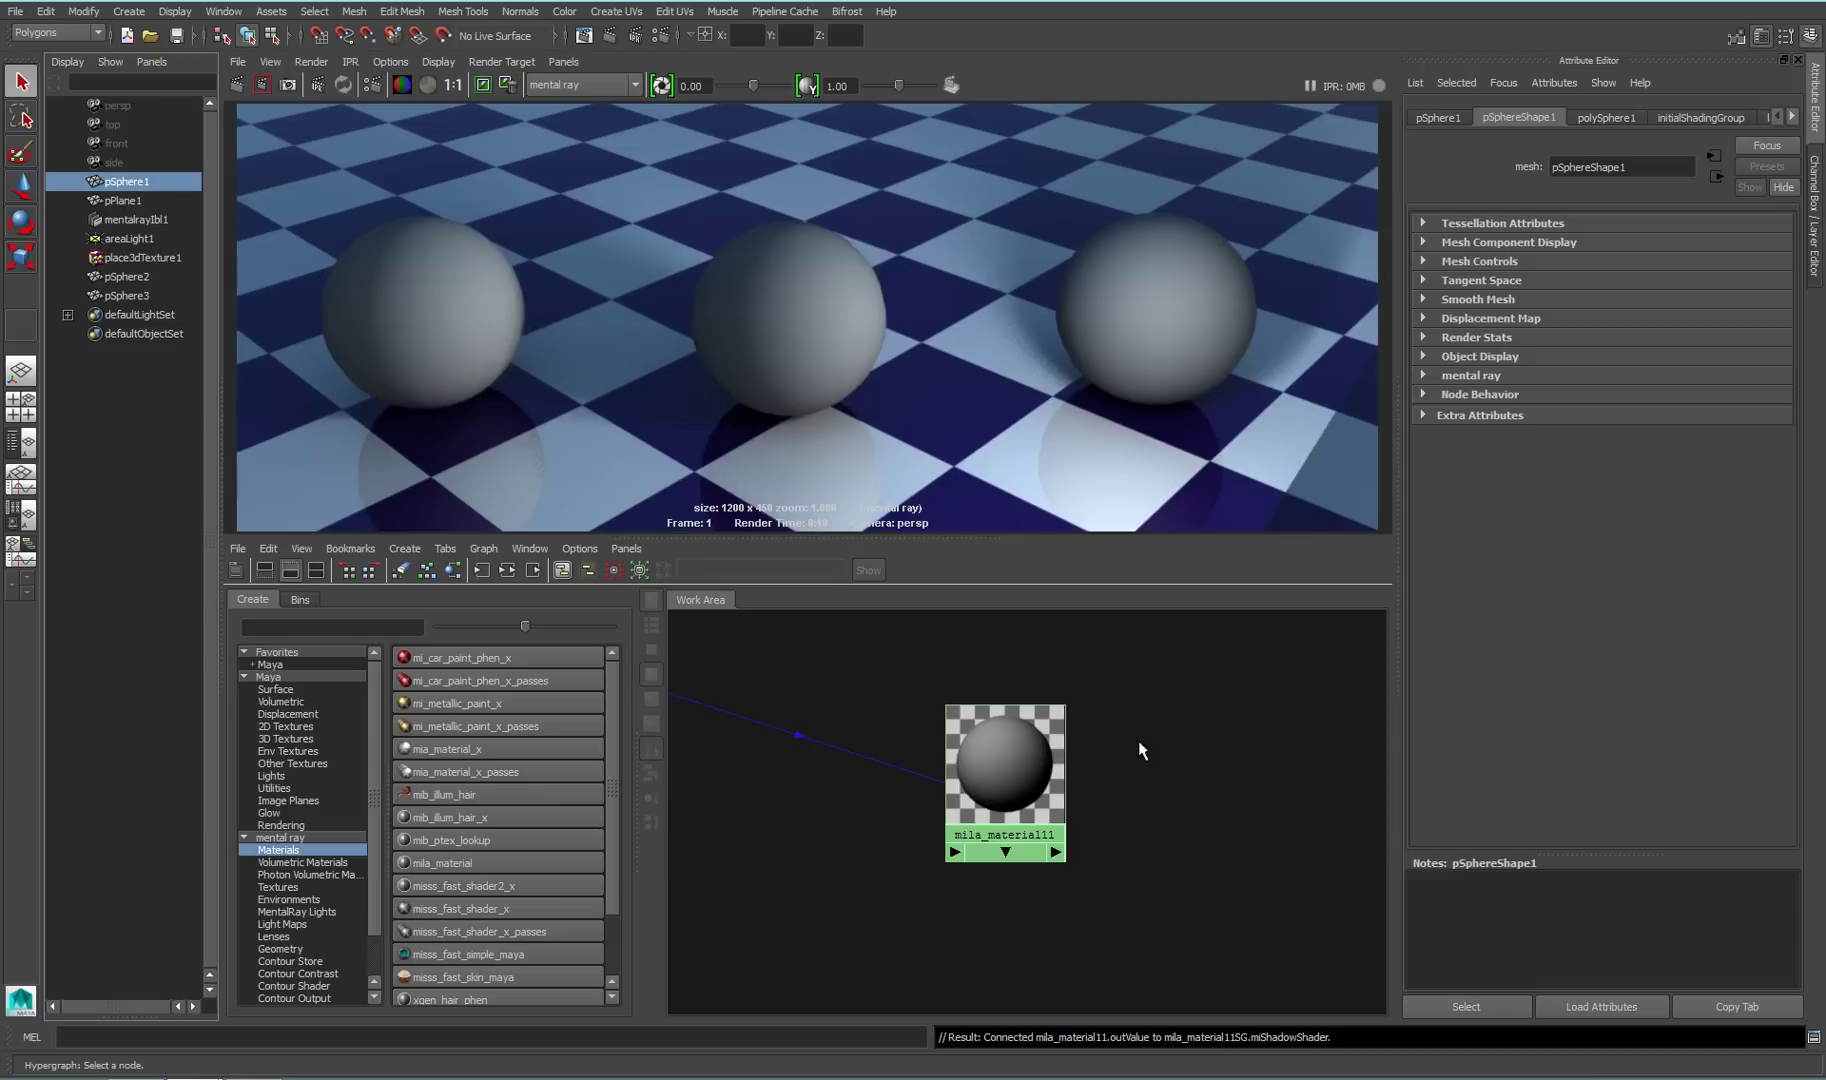
right_drag(1010, 776, 1003, 730)
drag(665, 213, 920, 571)
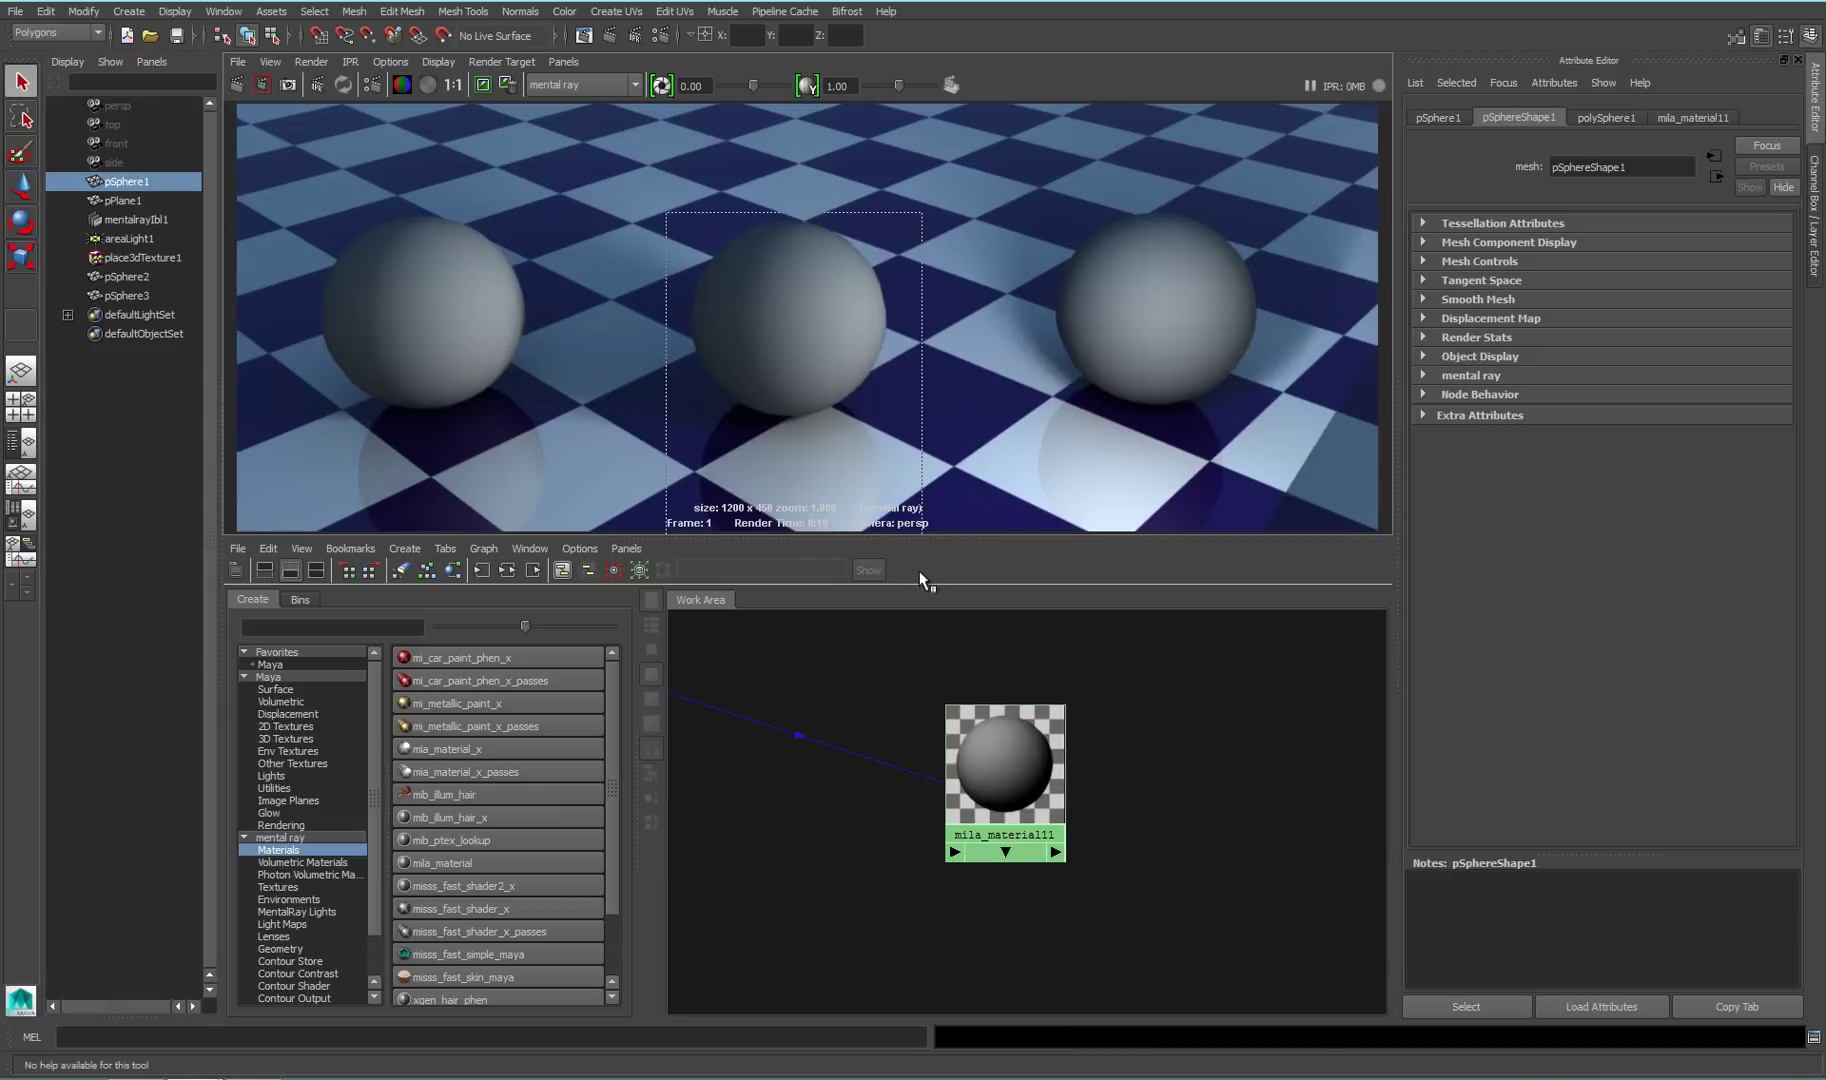
click(263, 87)
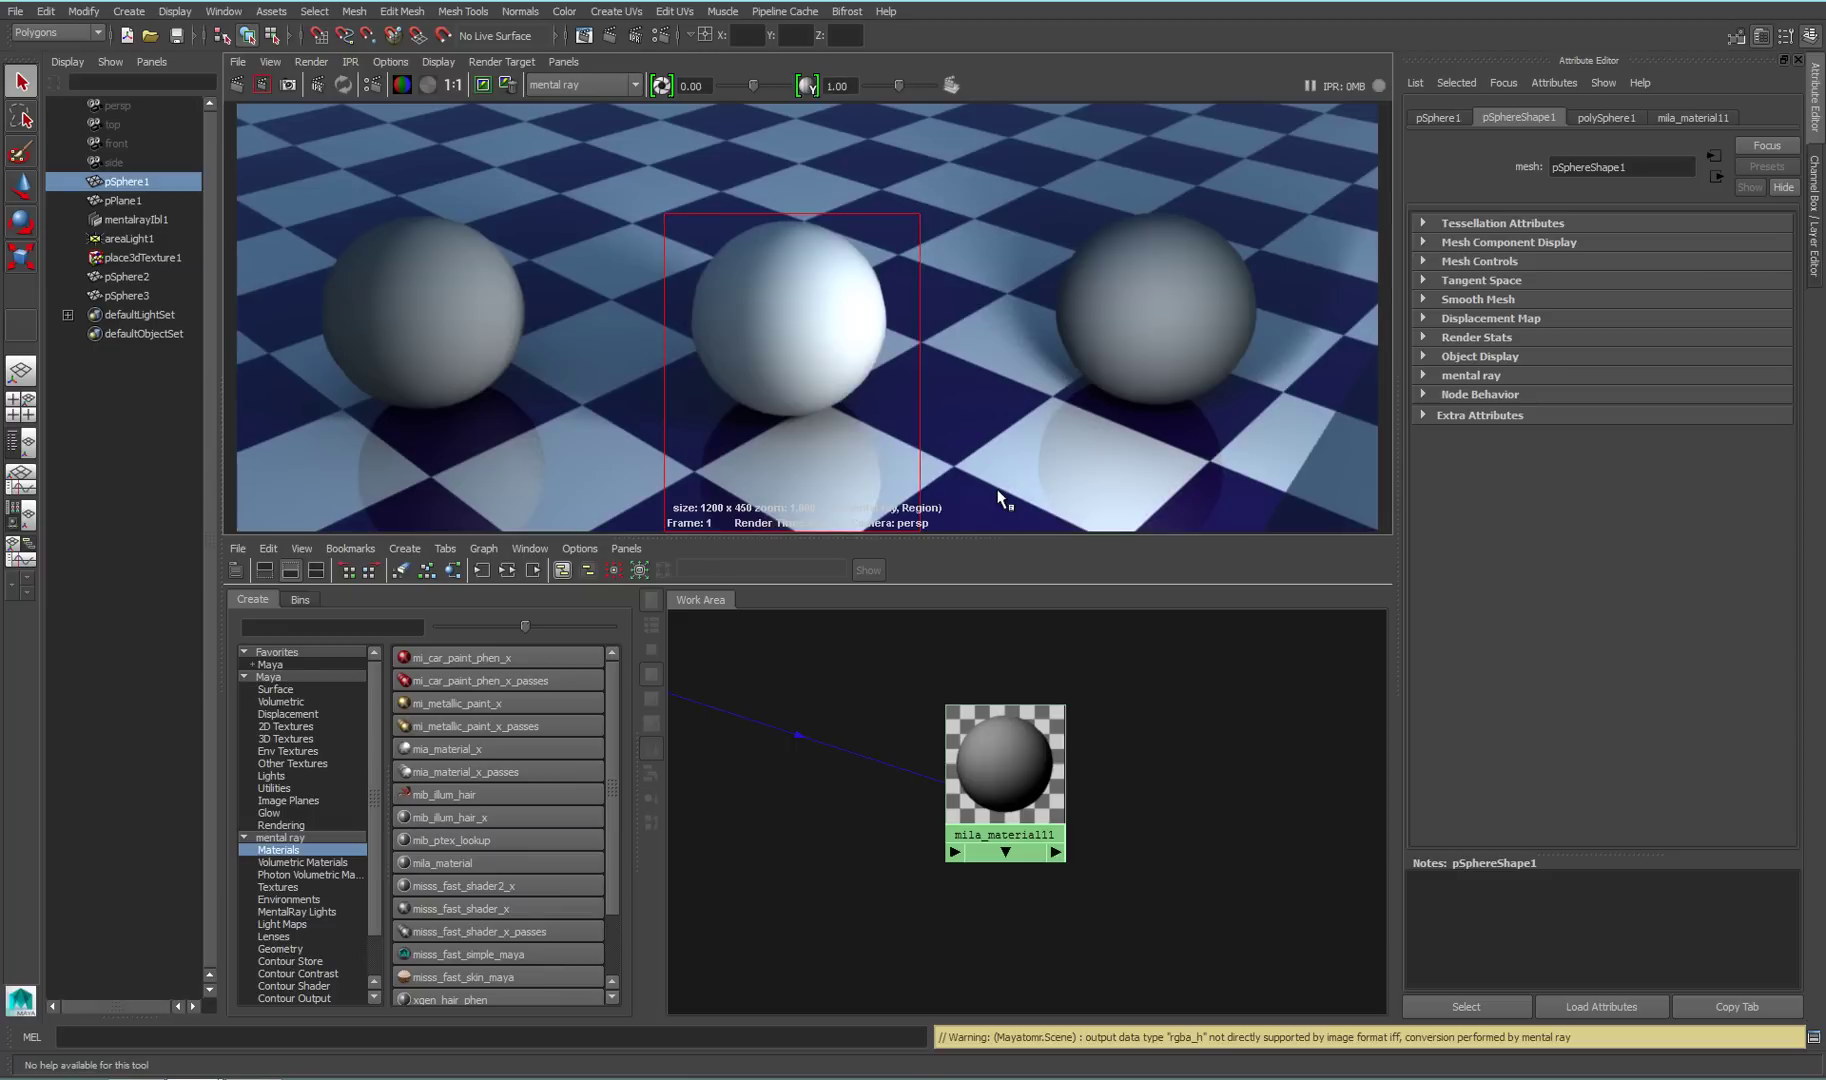
Set the material's base diffuse color to red with a roughness of 0.442, and re-render the region
click(1004, 775)
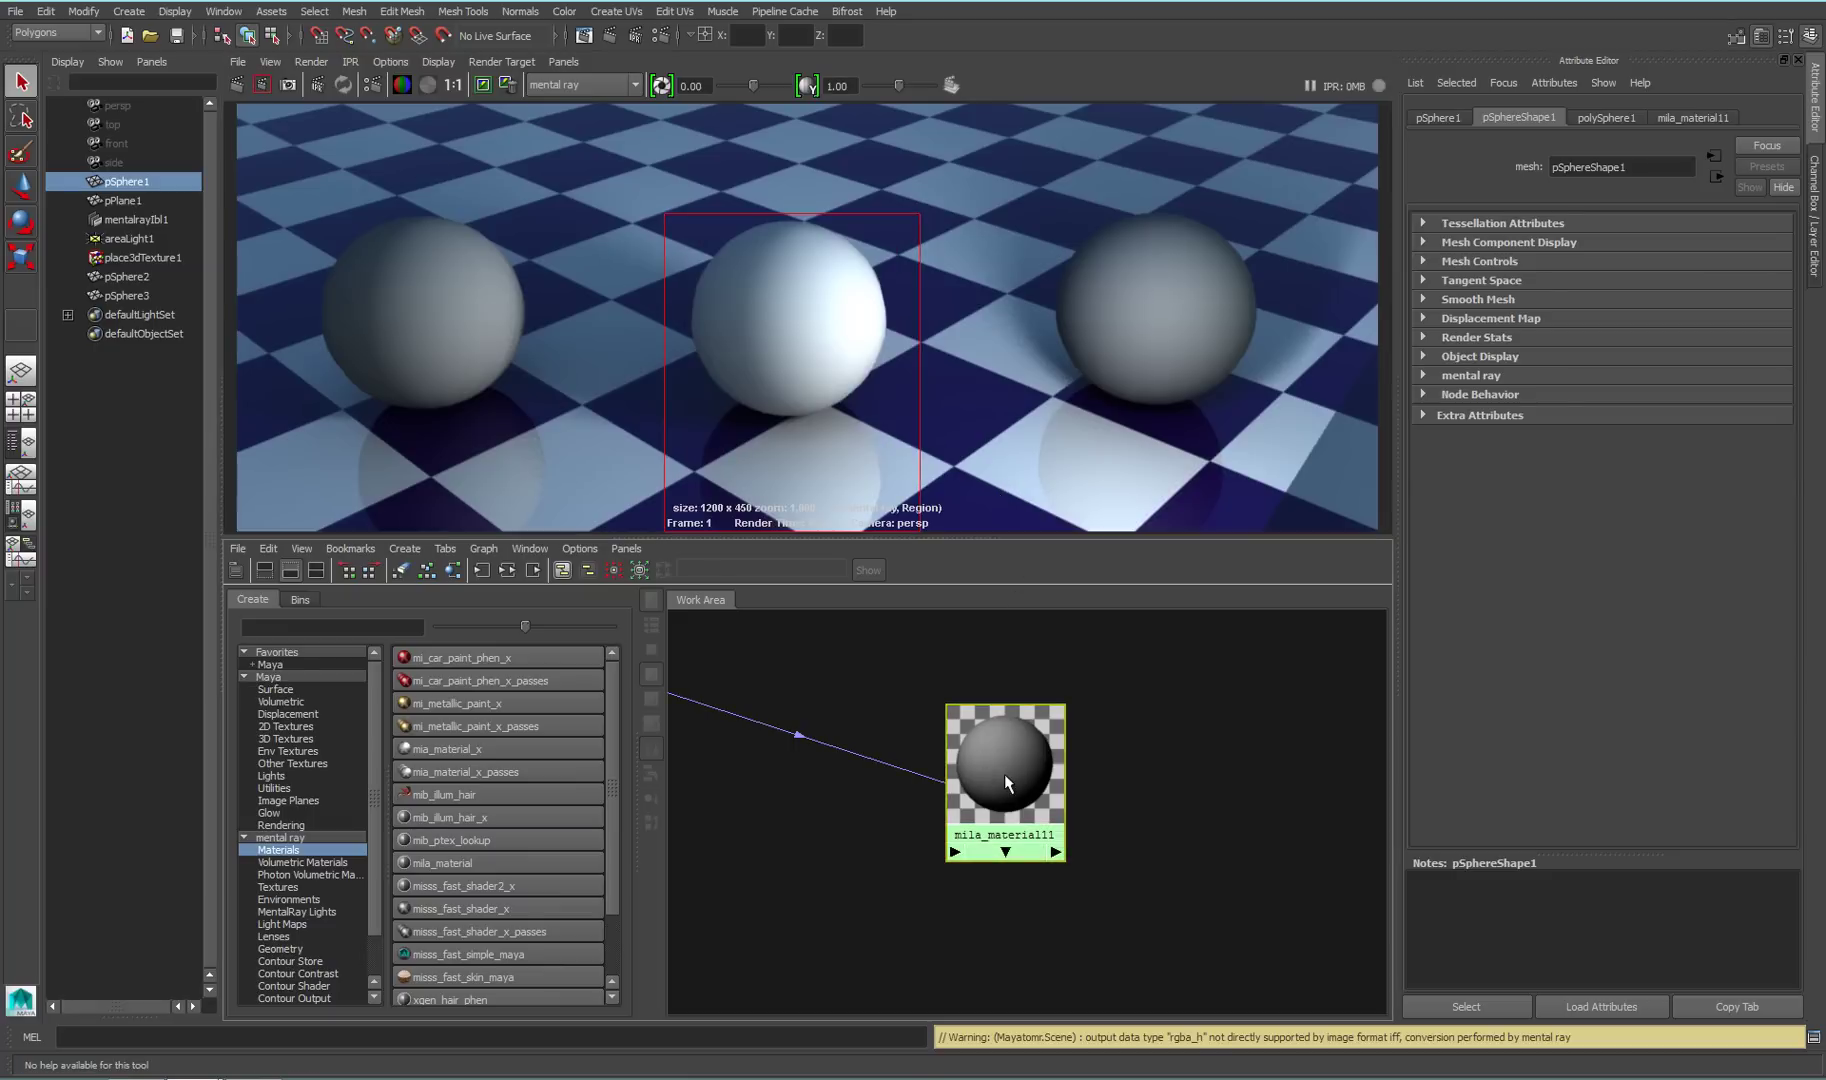
click(1600, 310)
click(1530, 341)
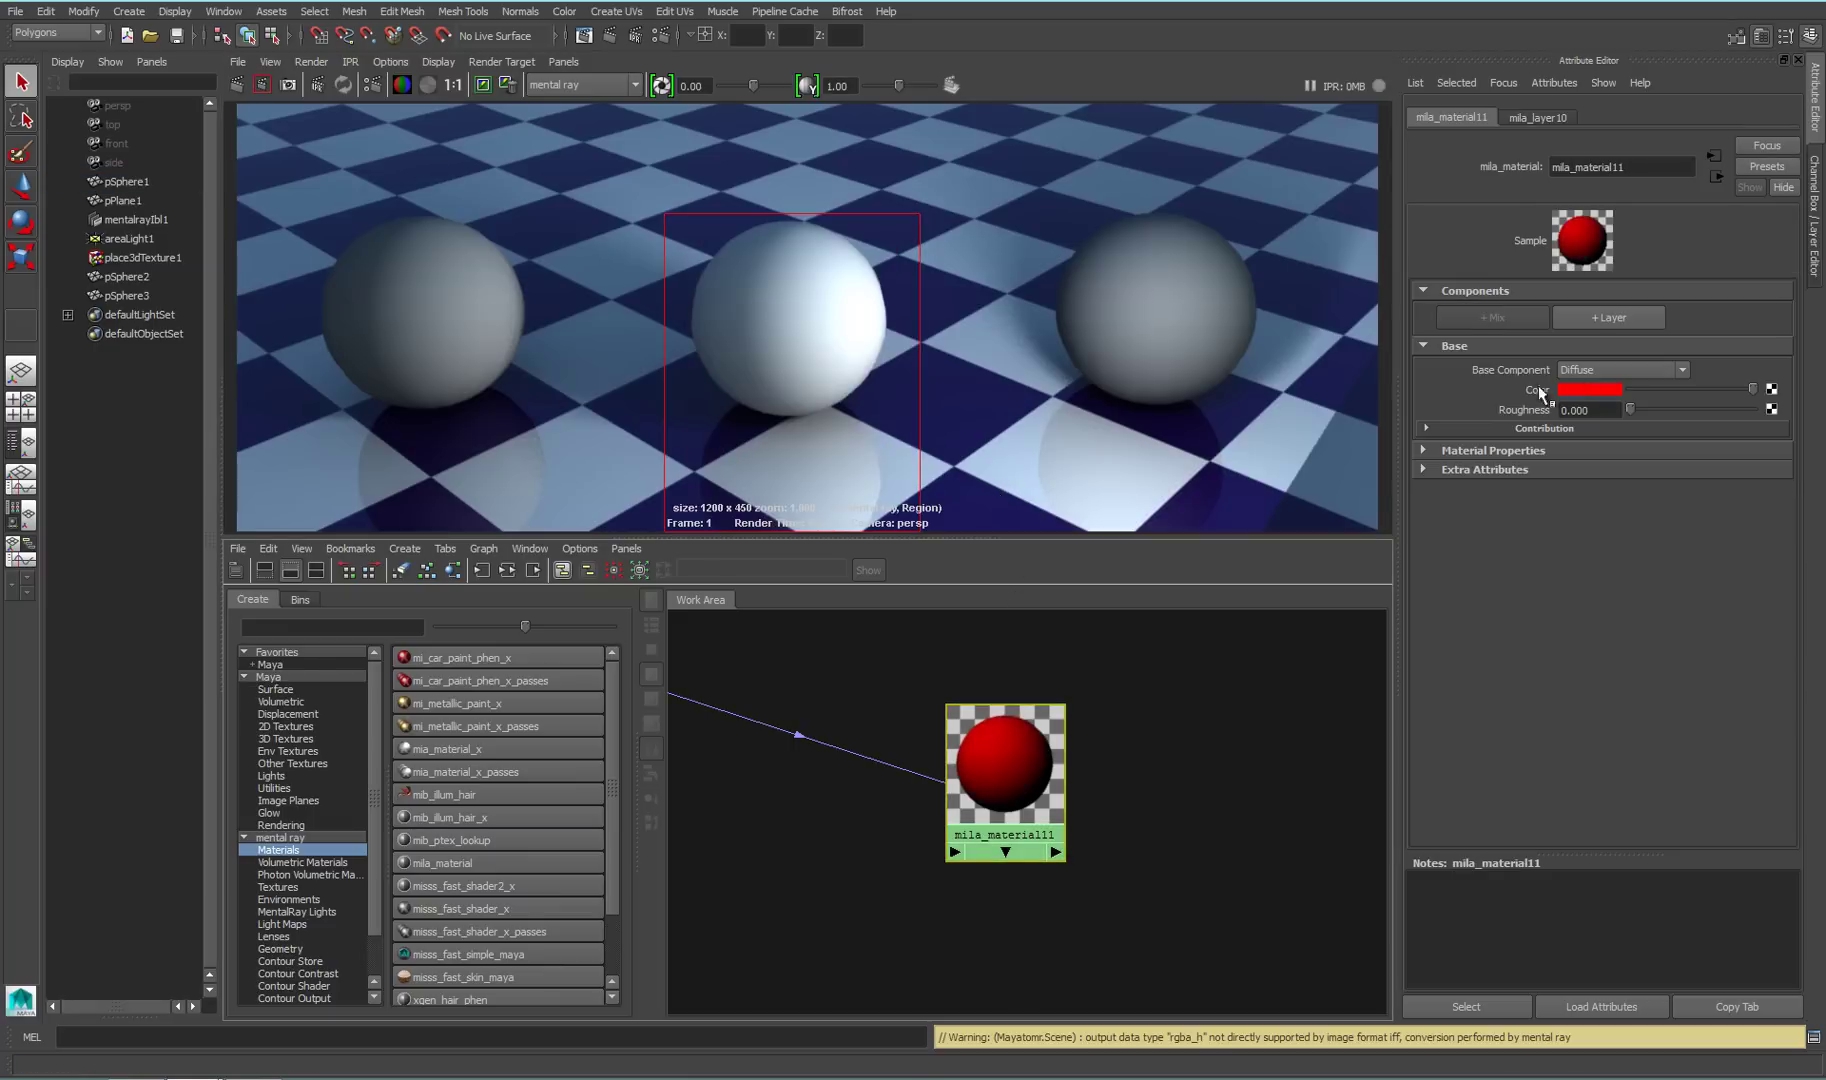
drag(1631, 409, 1685, 409)
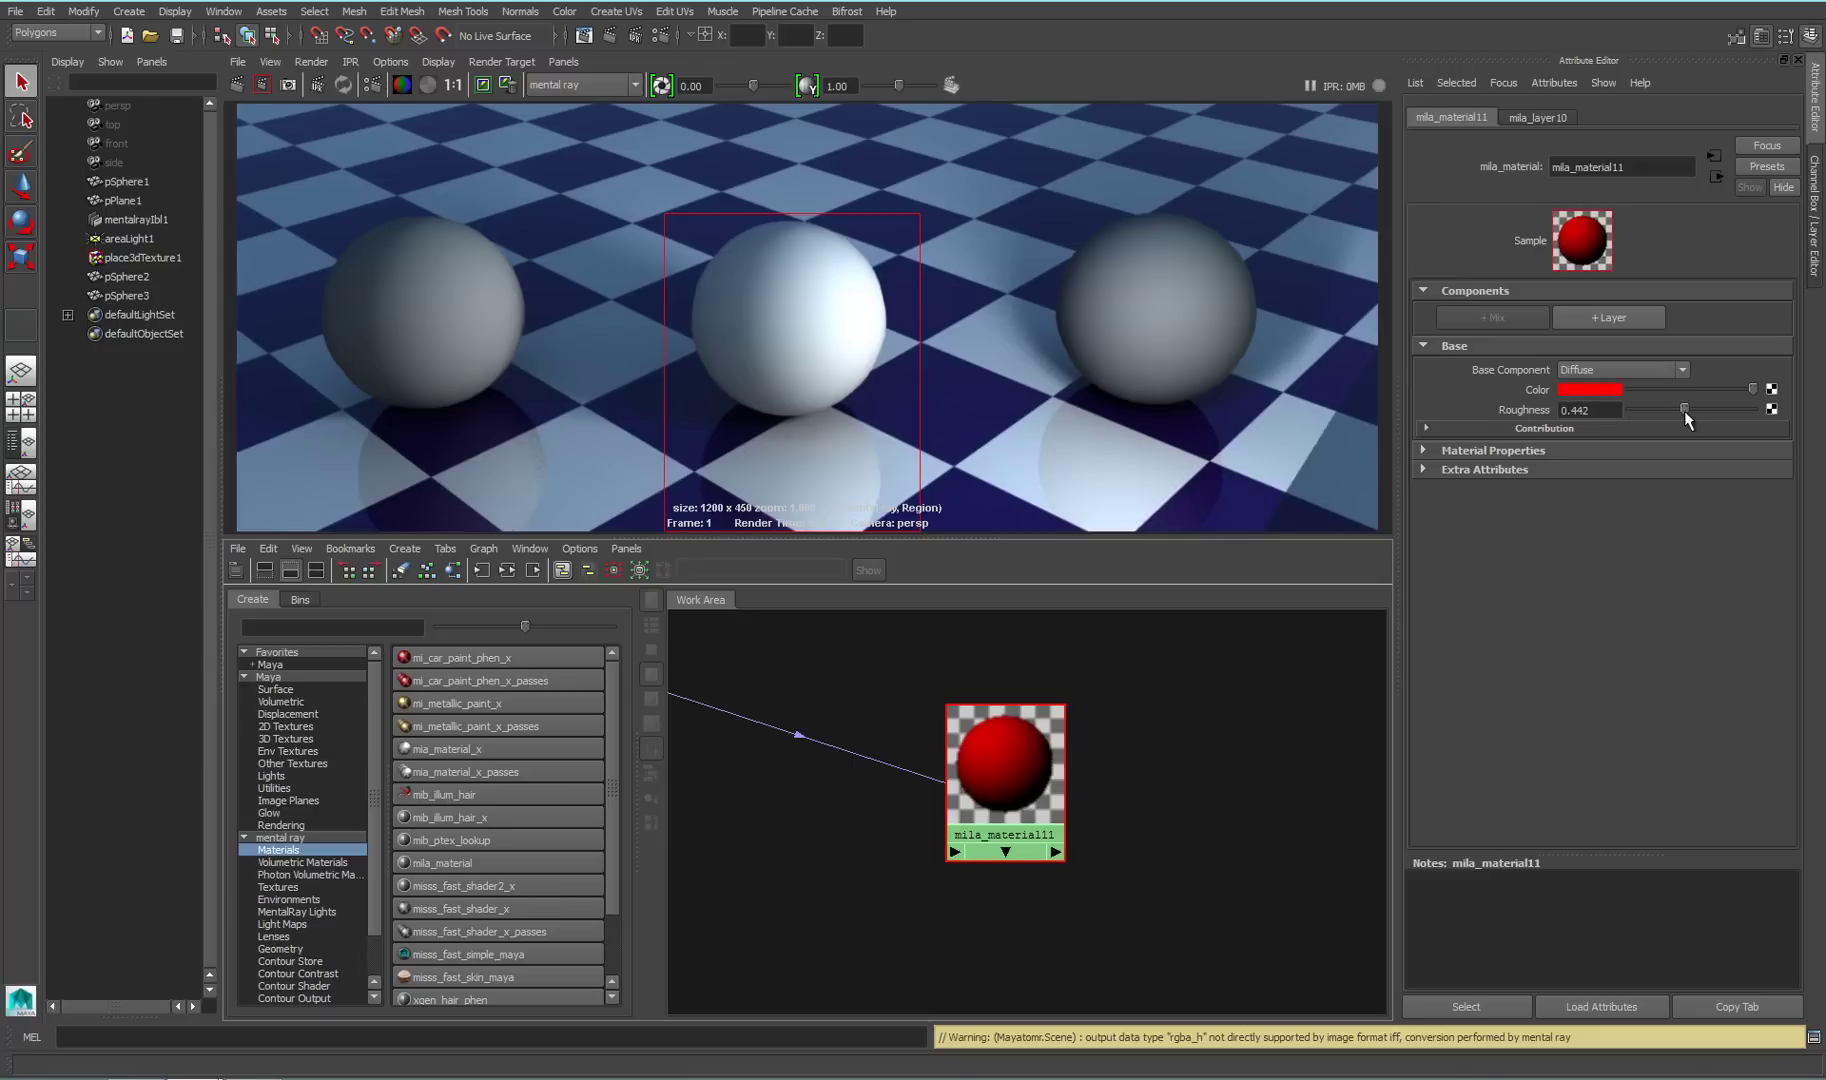
click(262, 85)
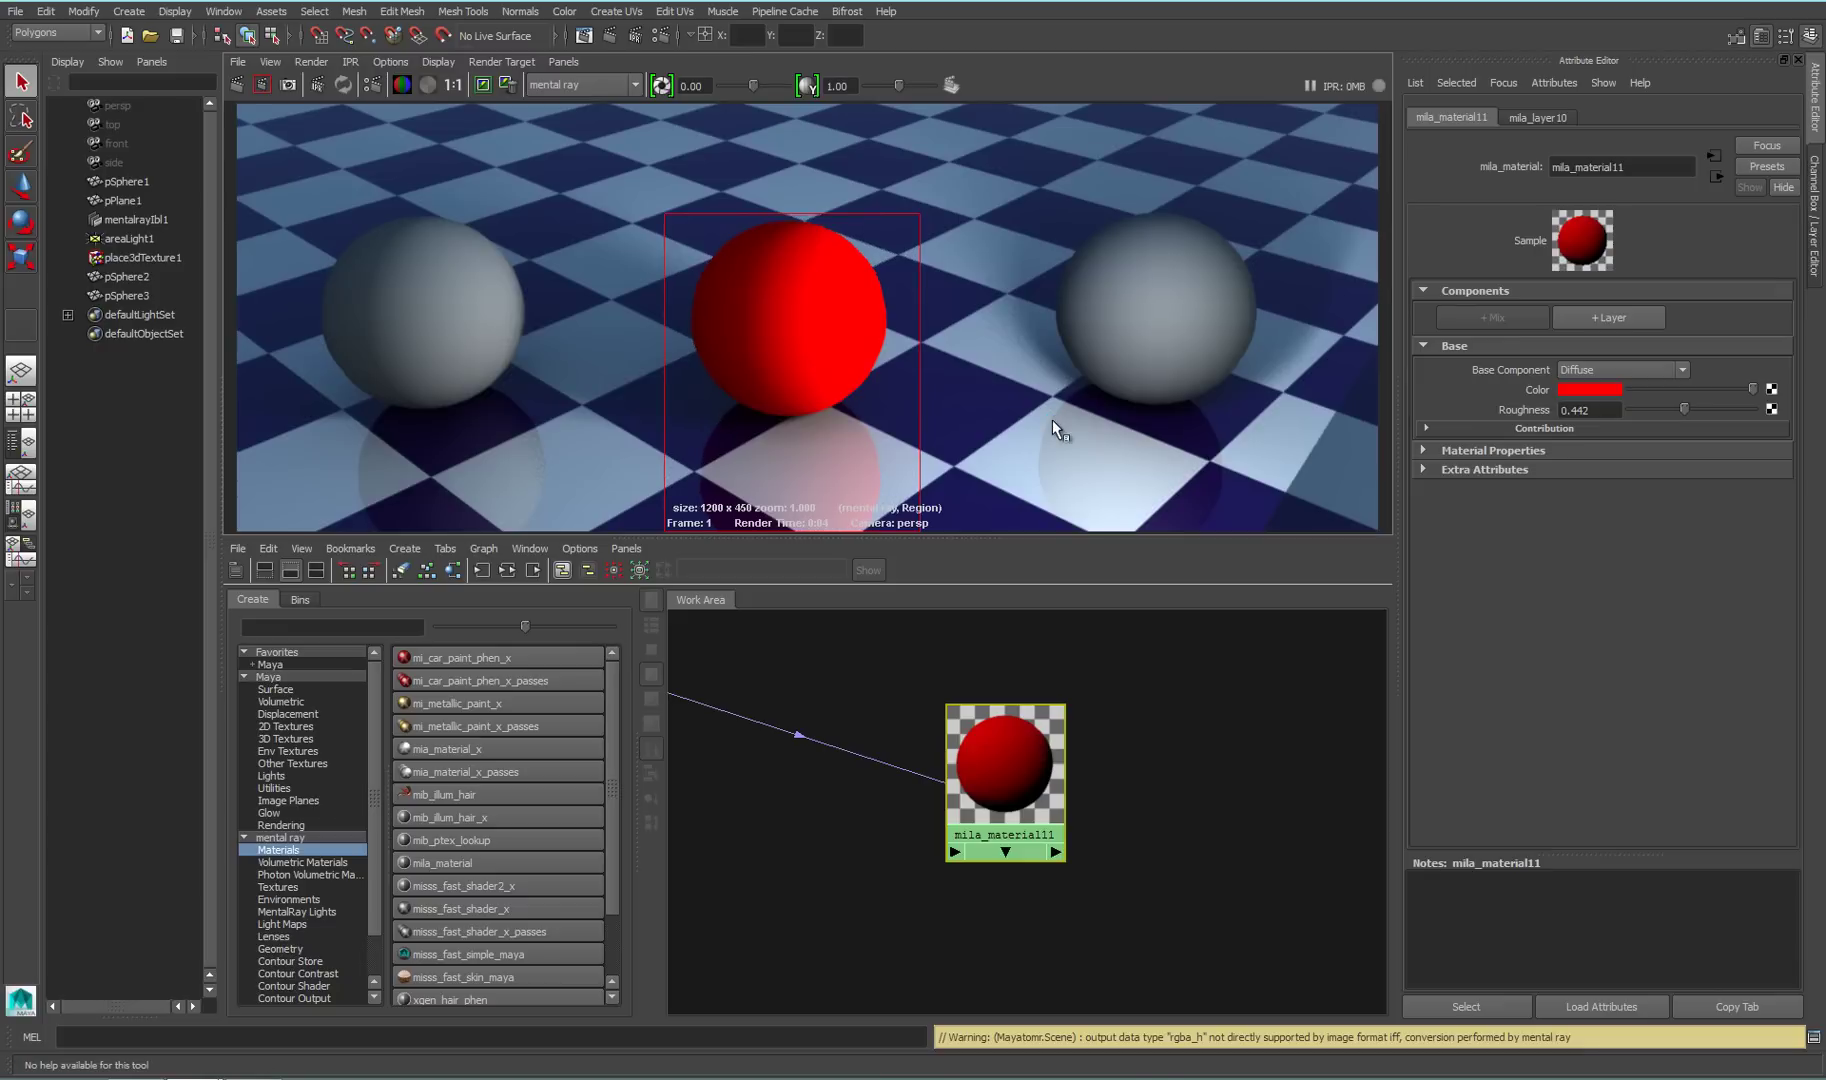
Add a weighted Diffuse Reflection layer to the mila_material
click(1560, 345)
click(1560, 345)
click(1651, 319)
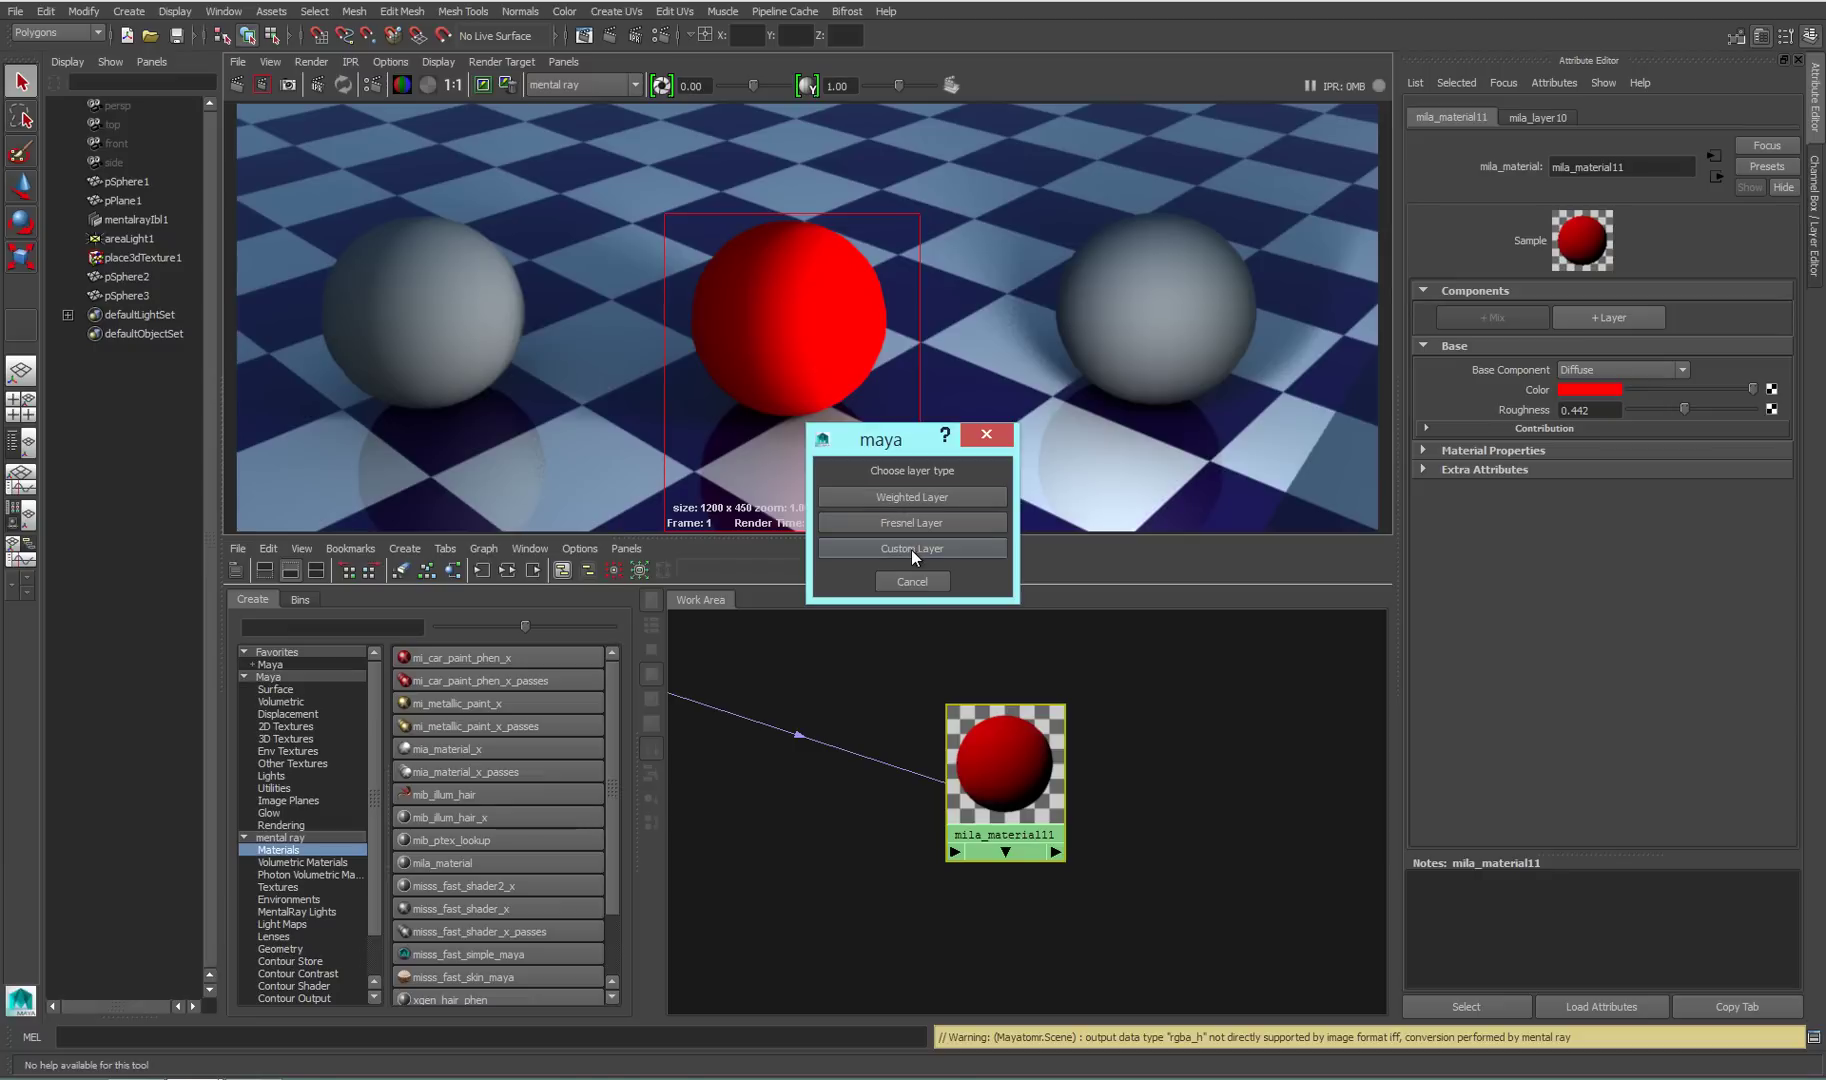
click(956, 496)
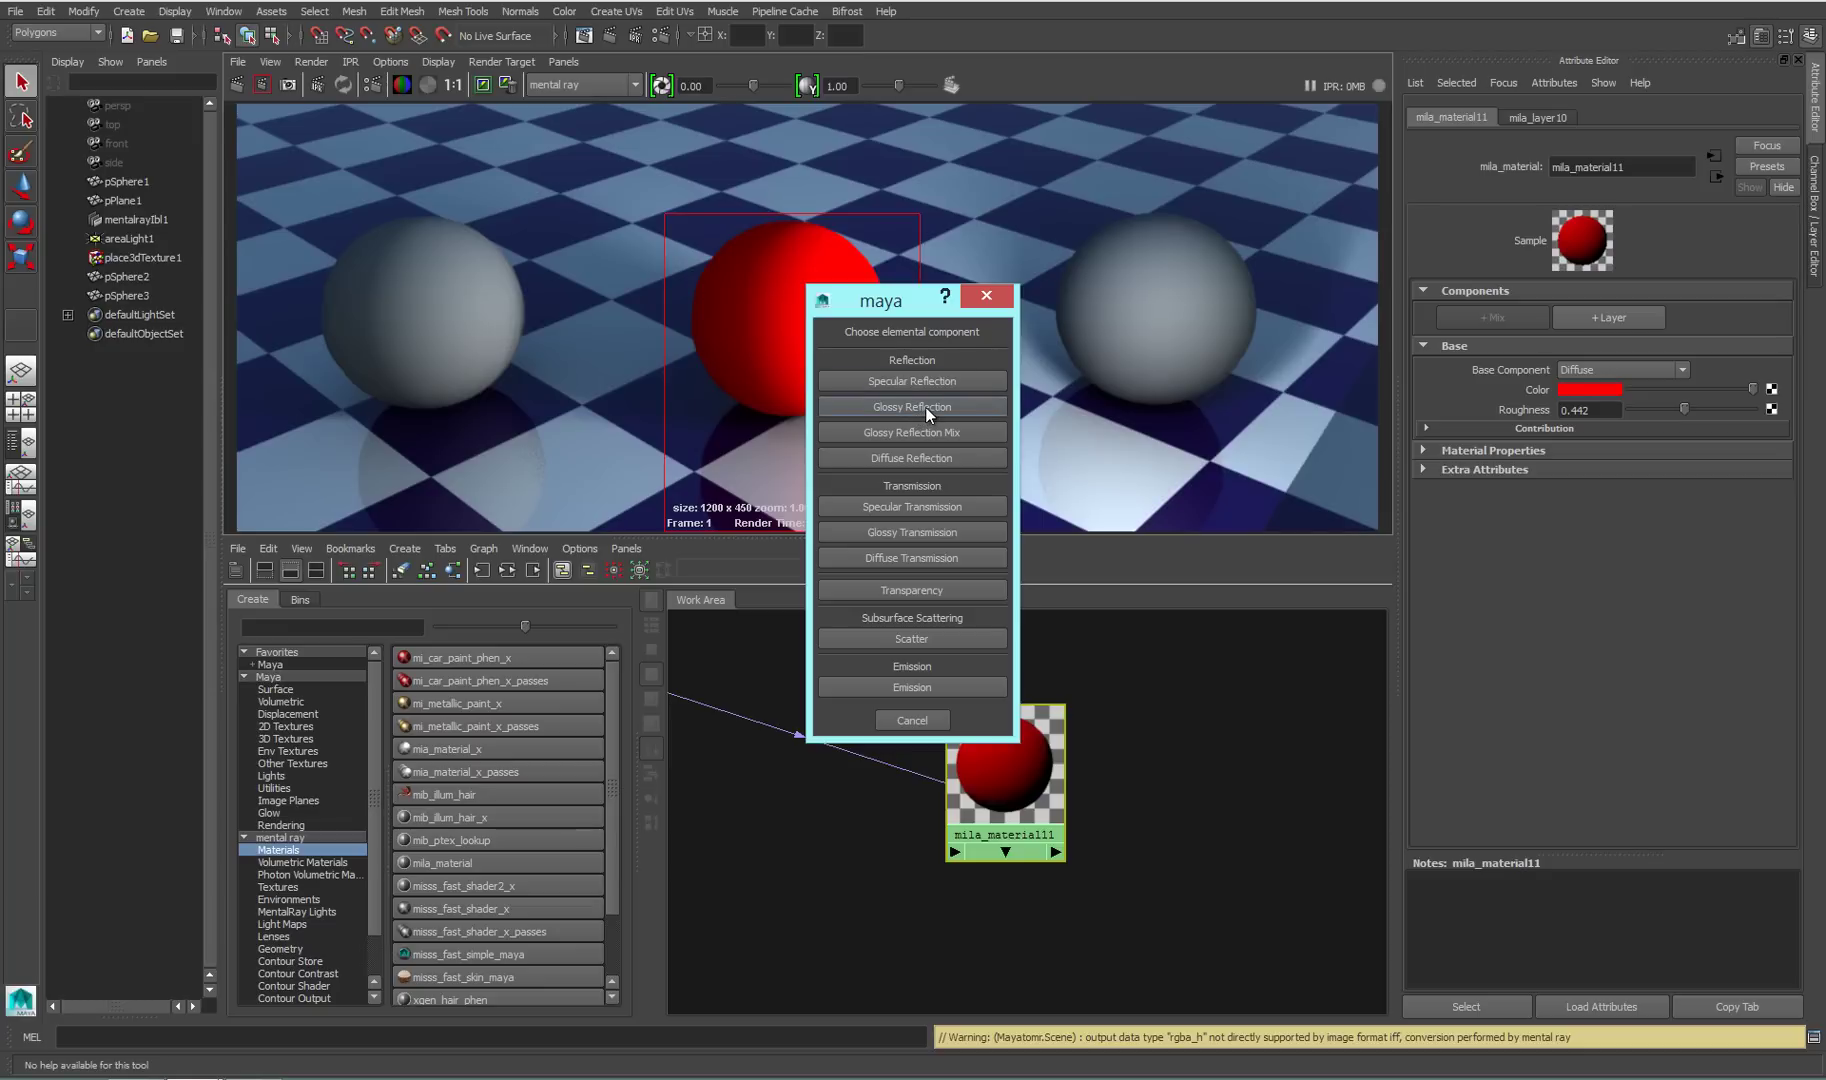
click(955, 457)
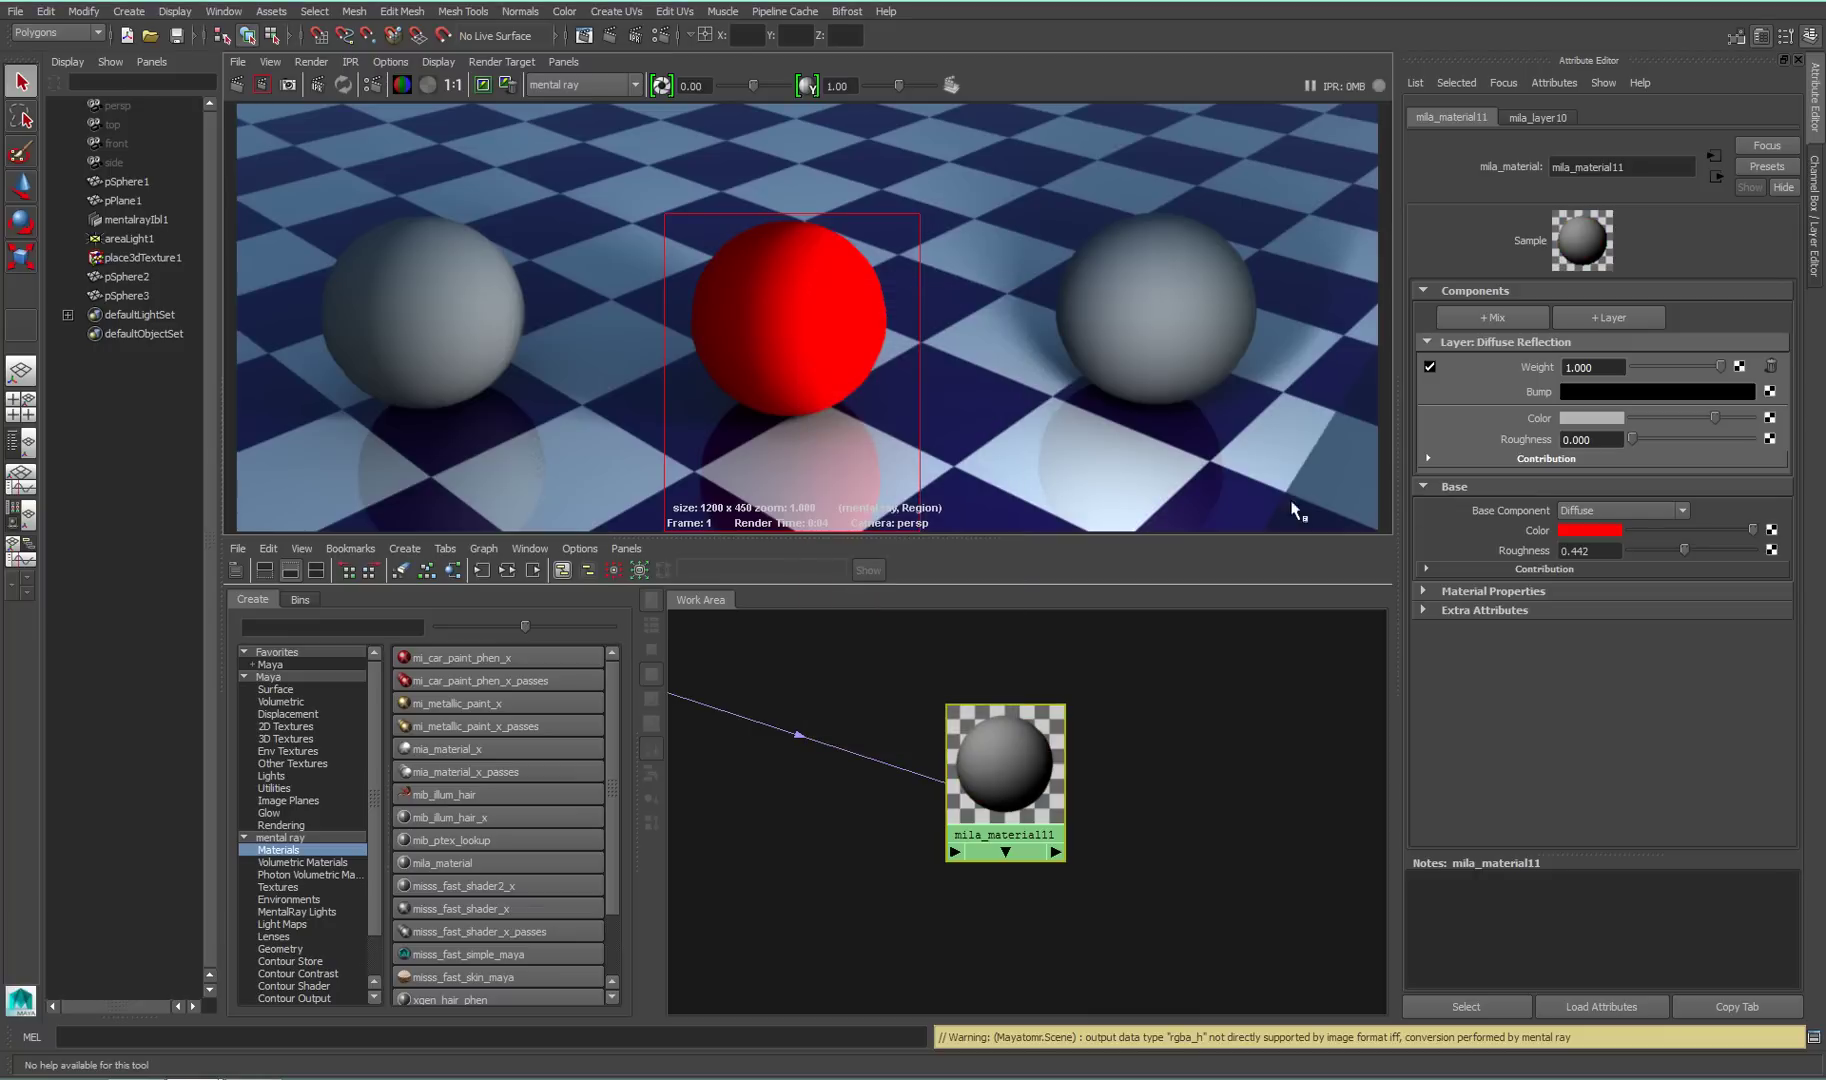
Set the Diffuse Reflection layer's color to magenta and re-render the region
click(1592, 418)
click(1630, 369)
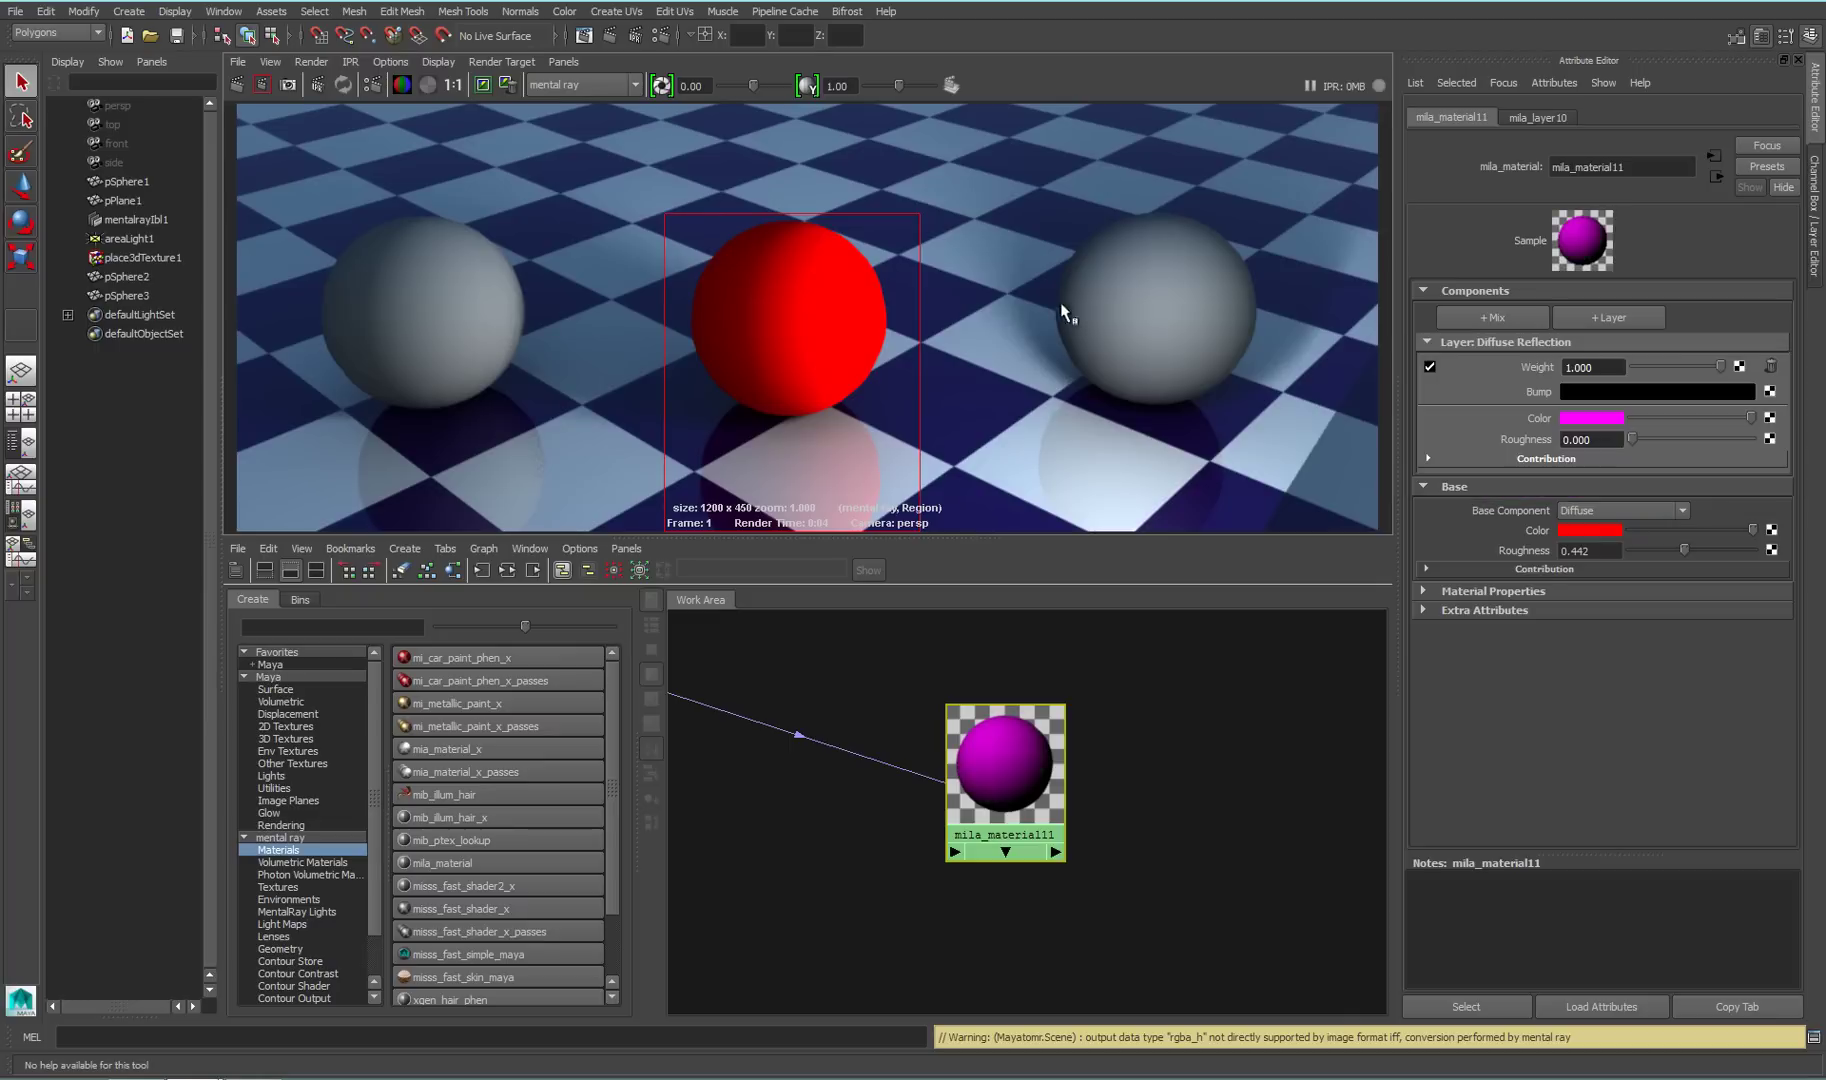
click(262, 85)
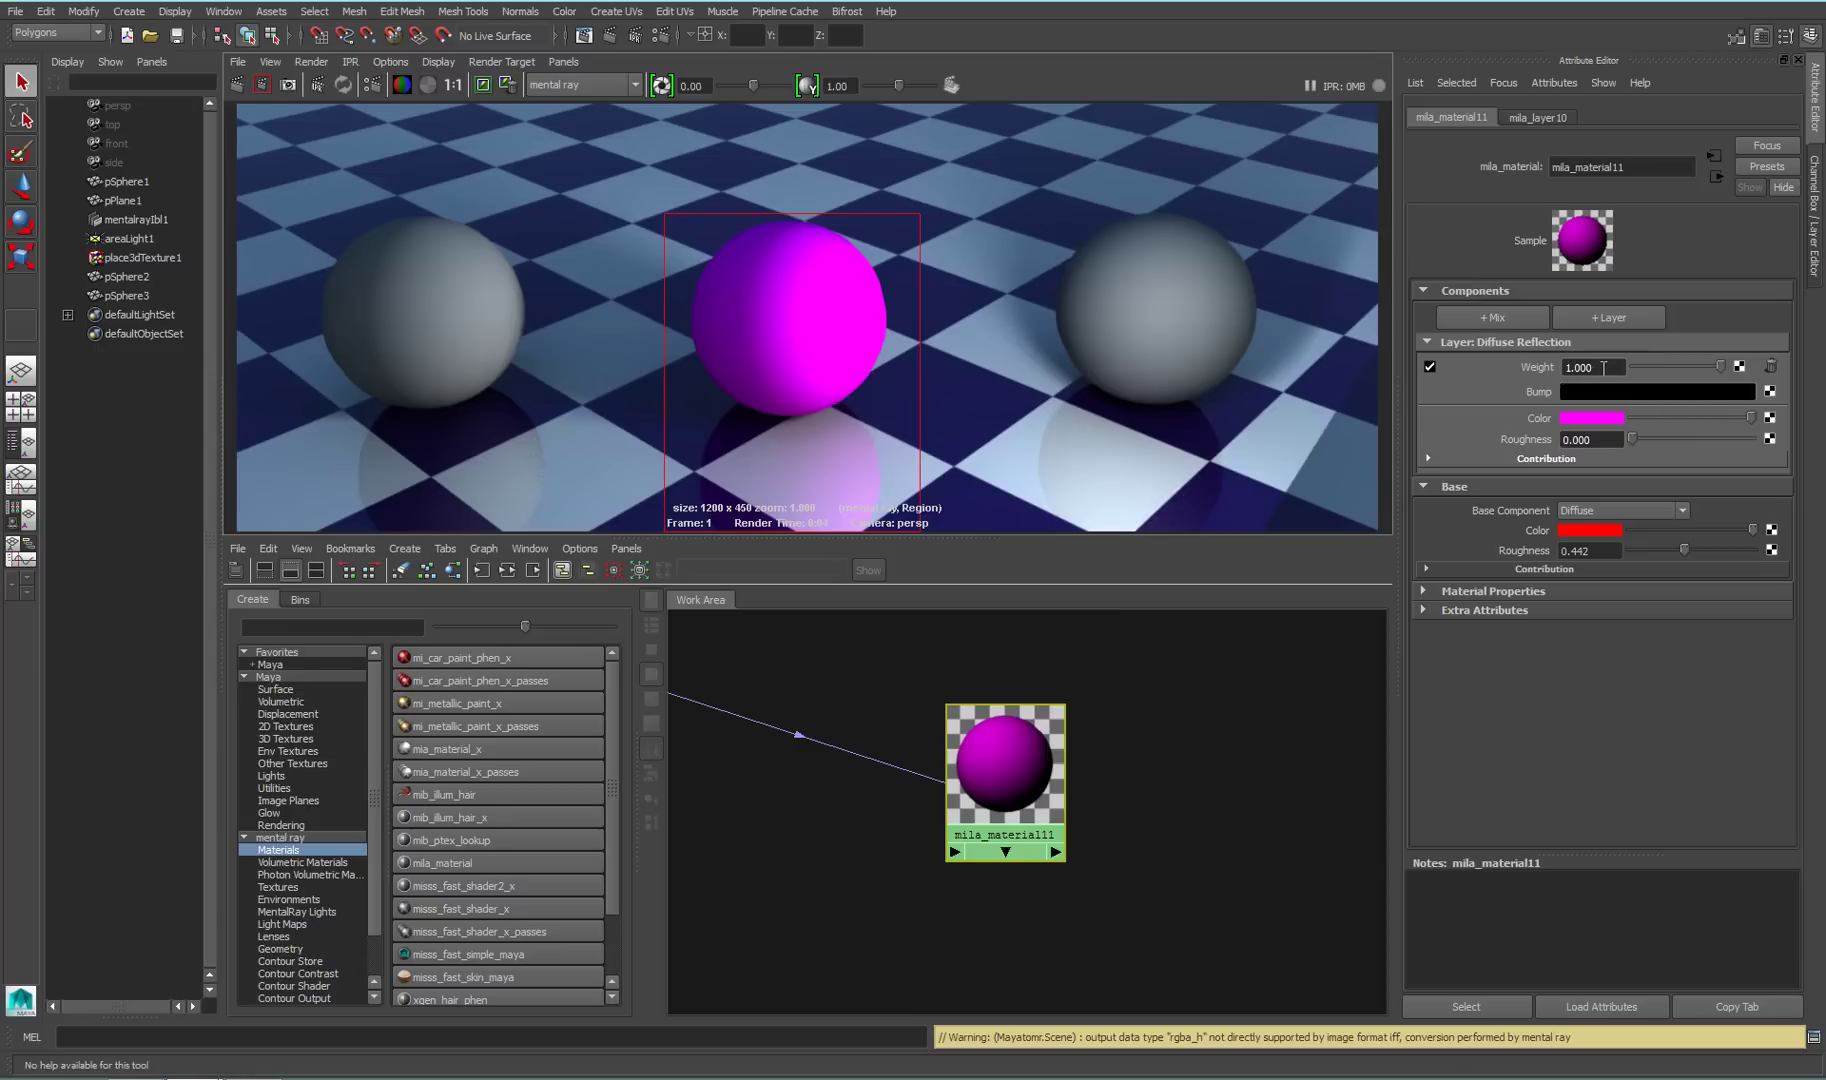
Try a Diffuse Reflection layer weight of about 0.451, check the enlarged material swatch, and restore the weight to 1
drag(1720, 367, 1673, 372)
alt+right_drag(975, 797, 1261, 797)
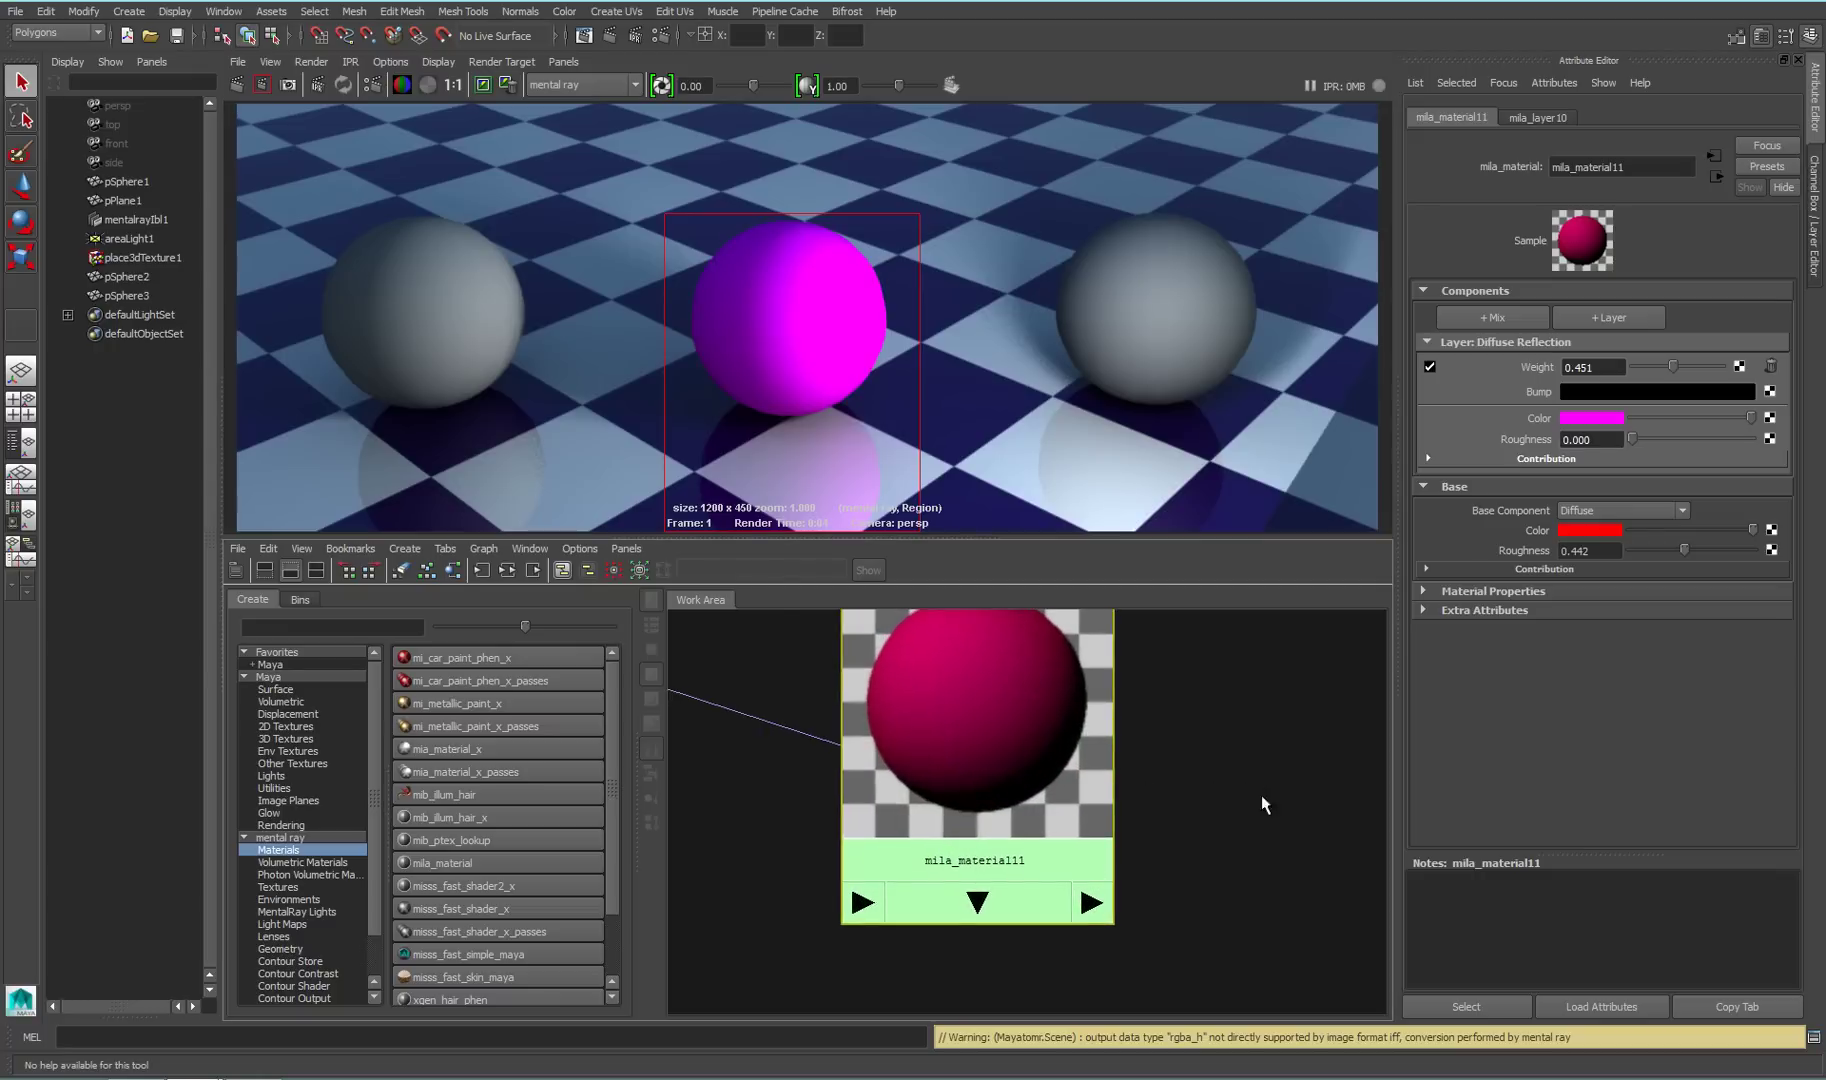
double_click(1592, 367)
text(1)
key(Return)
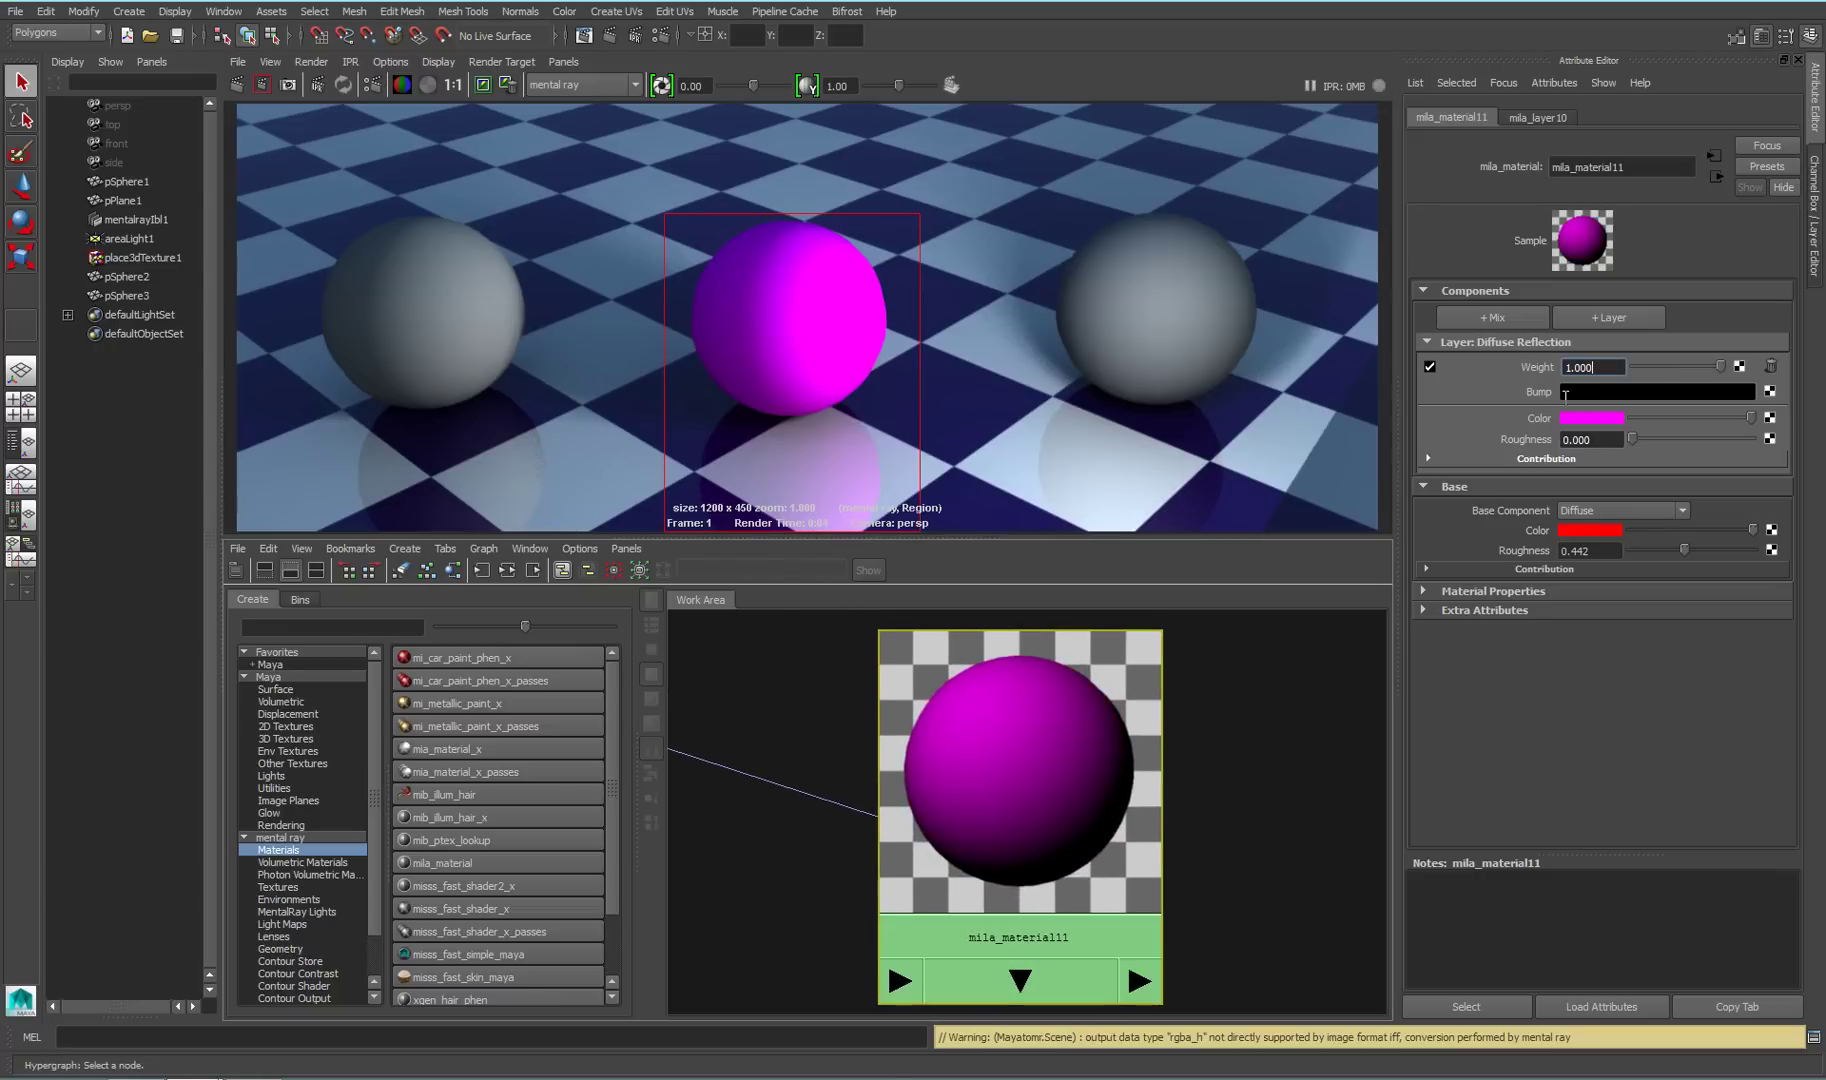
Map a Checker texture to the Diffuse Reflection layer's weight and re-render the region
click(1740, 367)
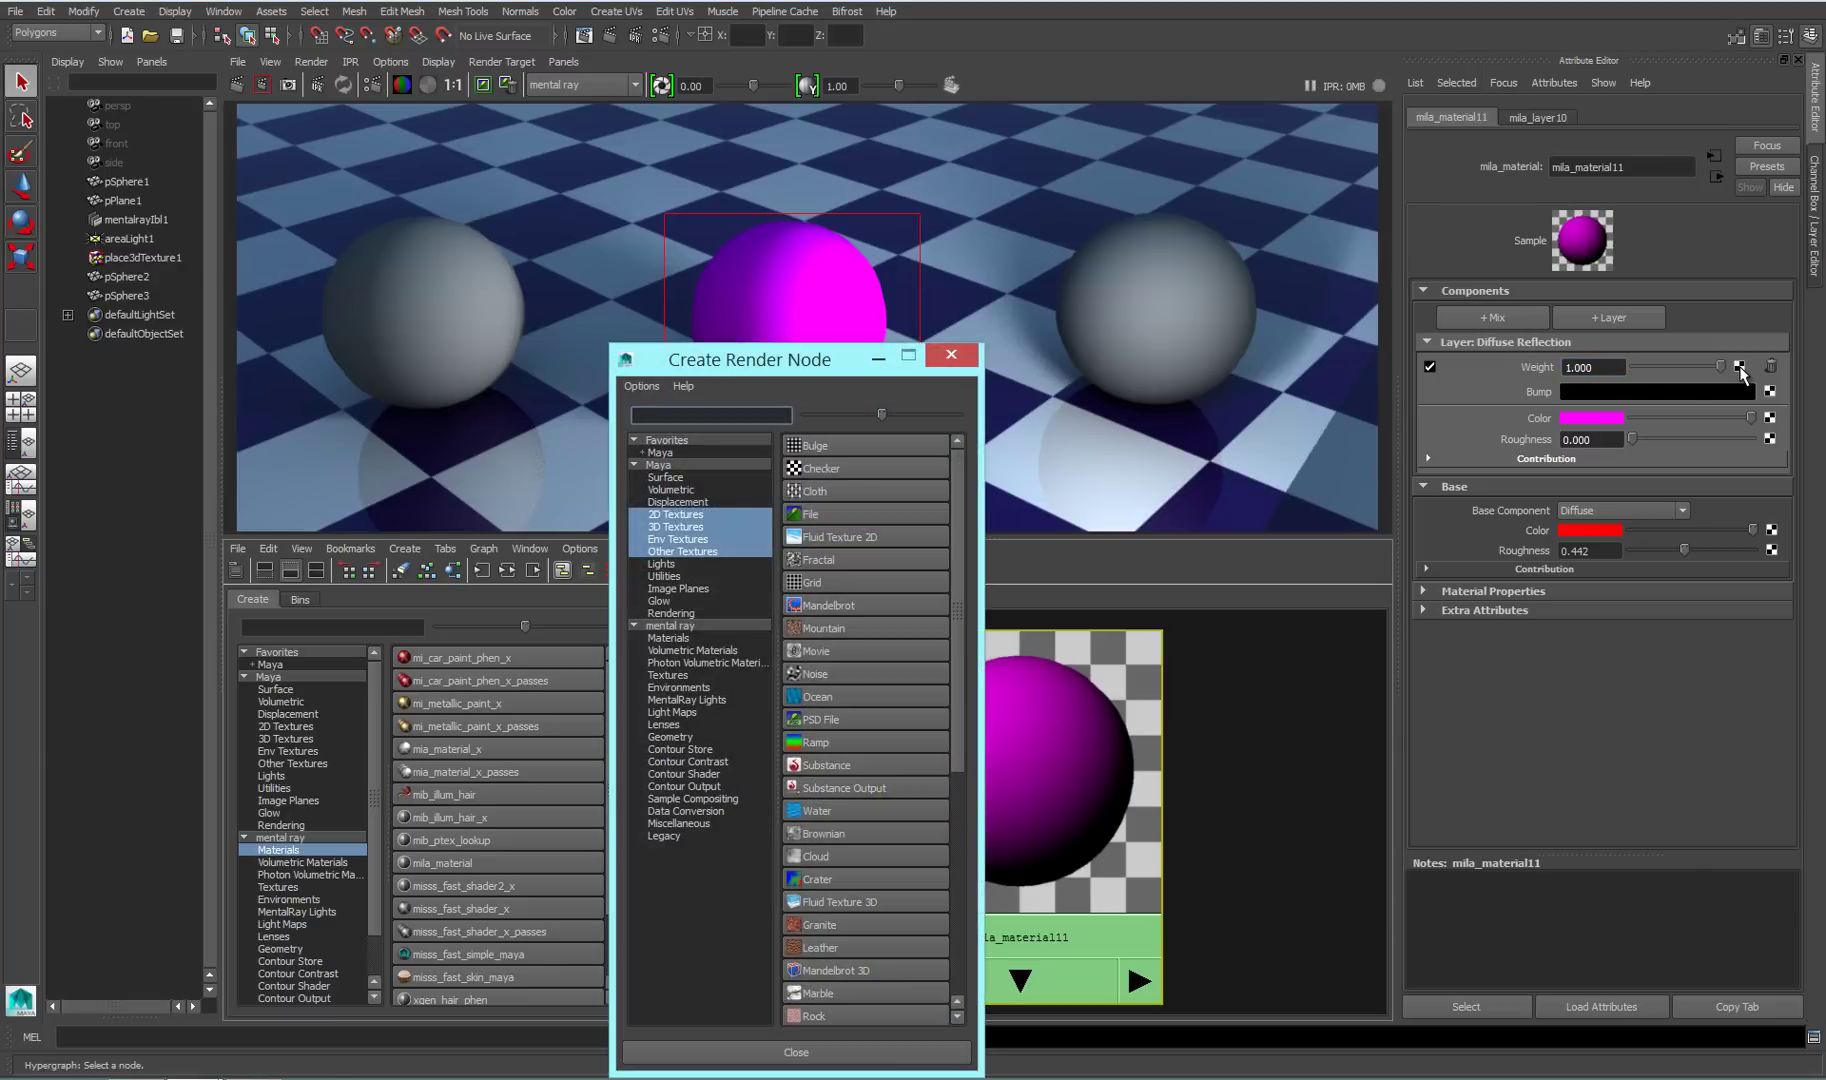
click(849, 467)
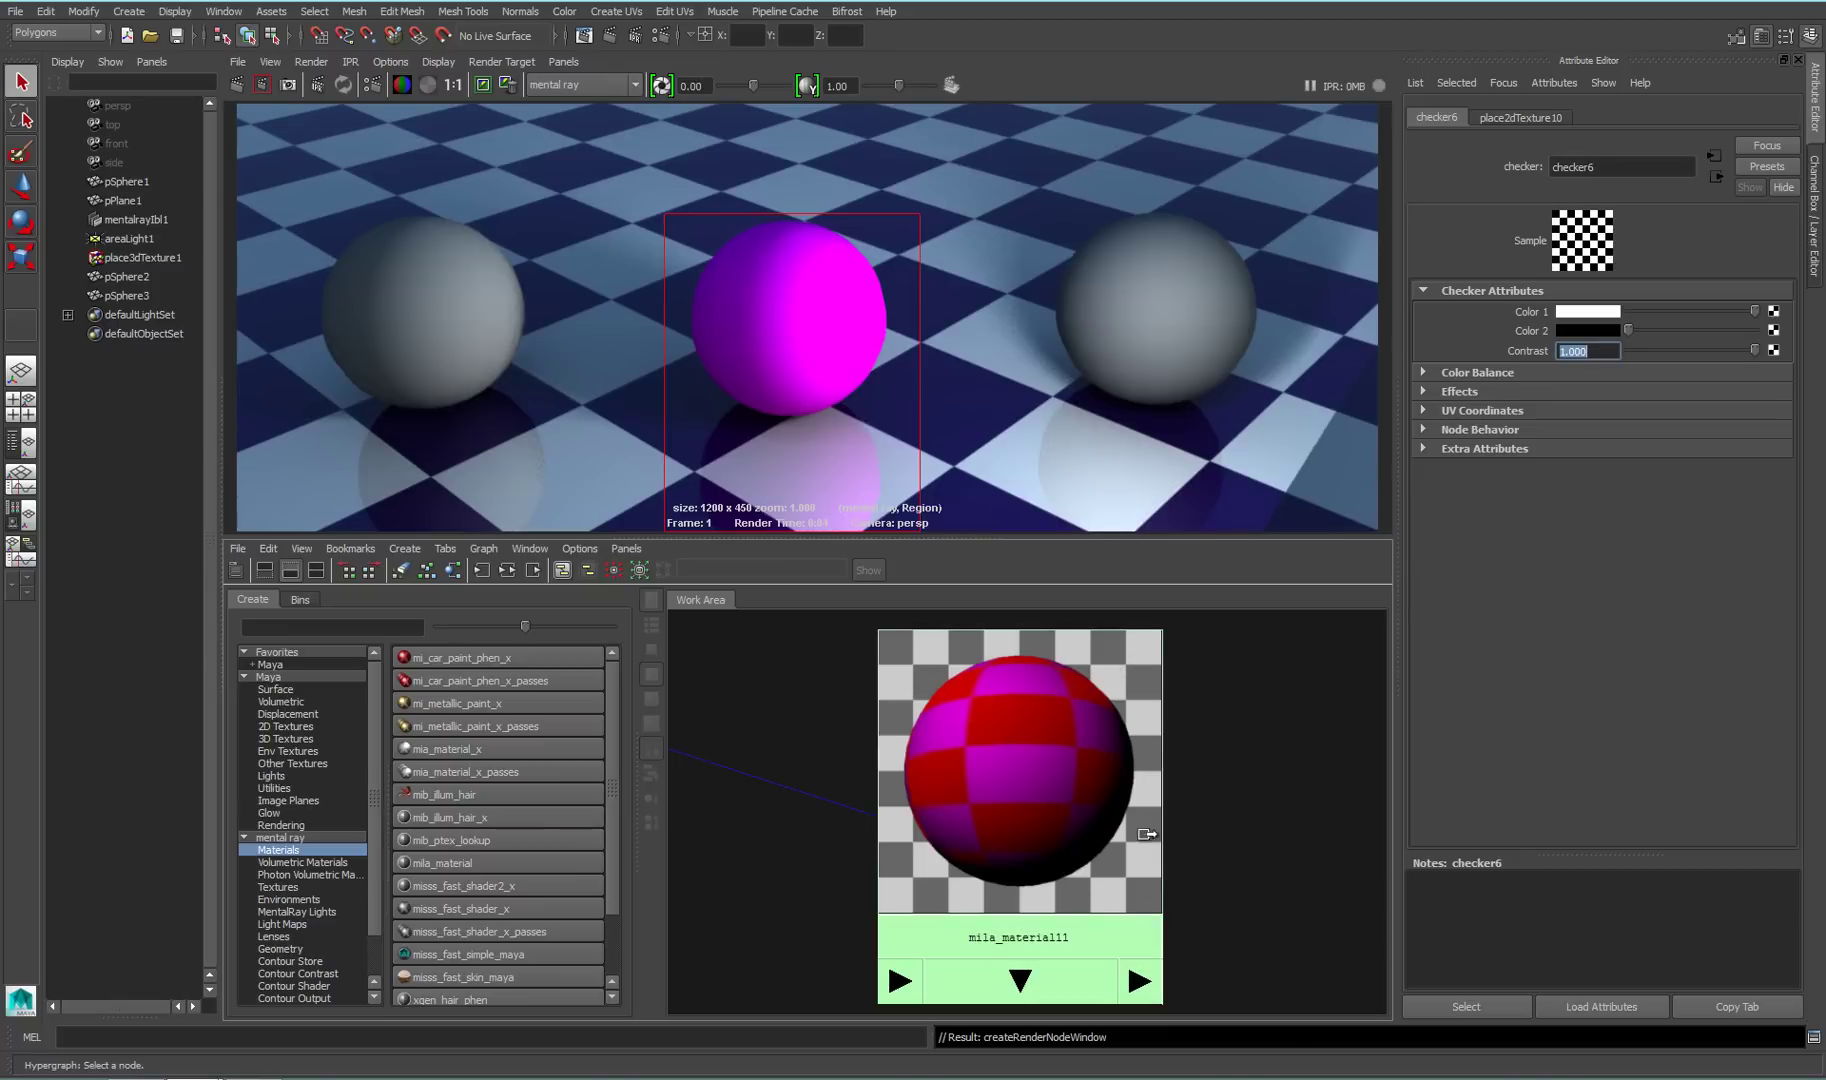
click(263, 85)
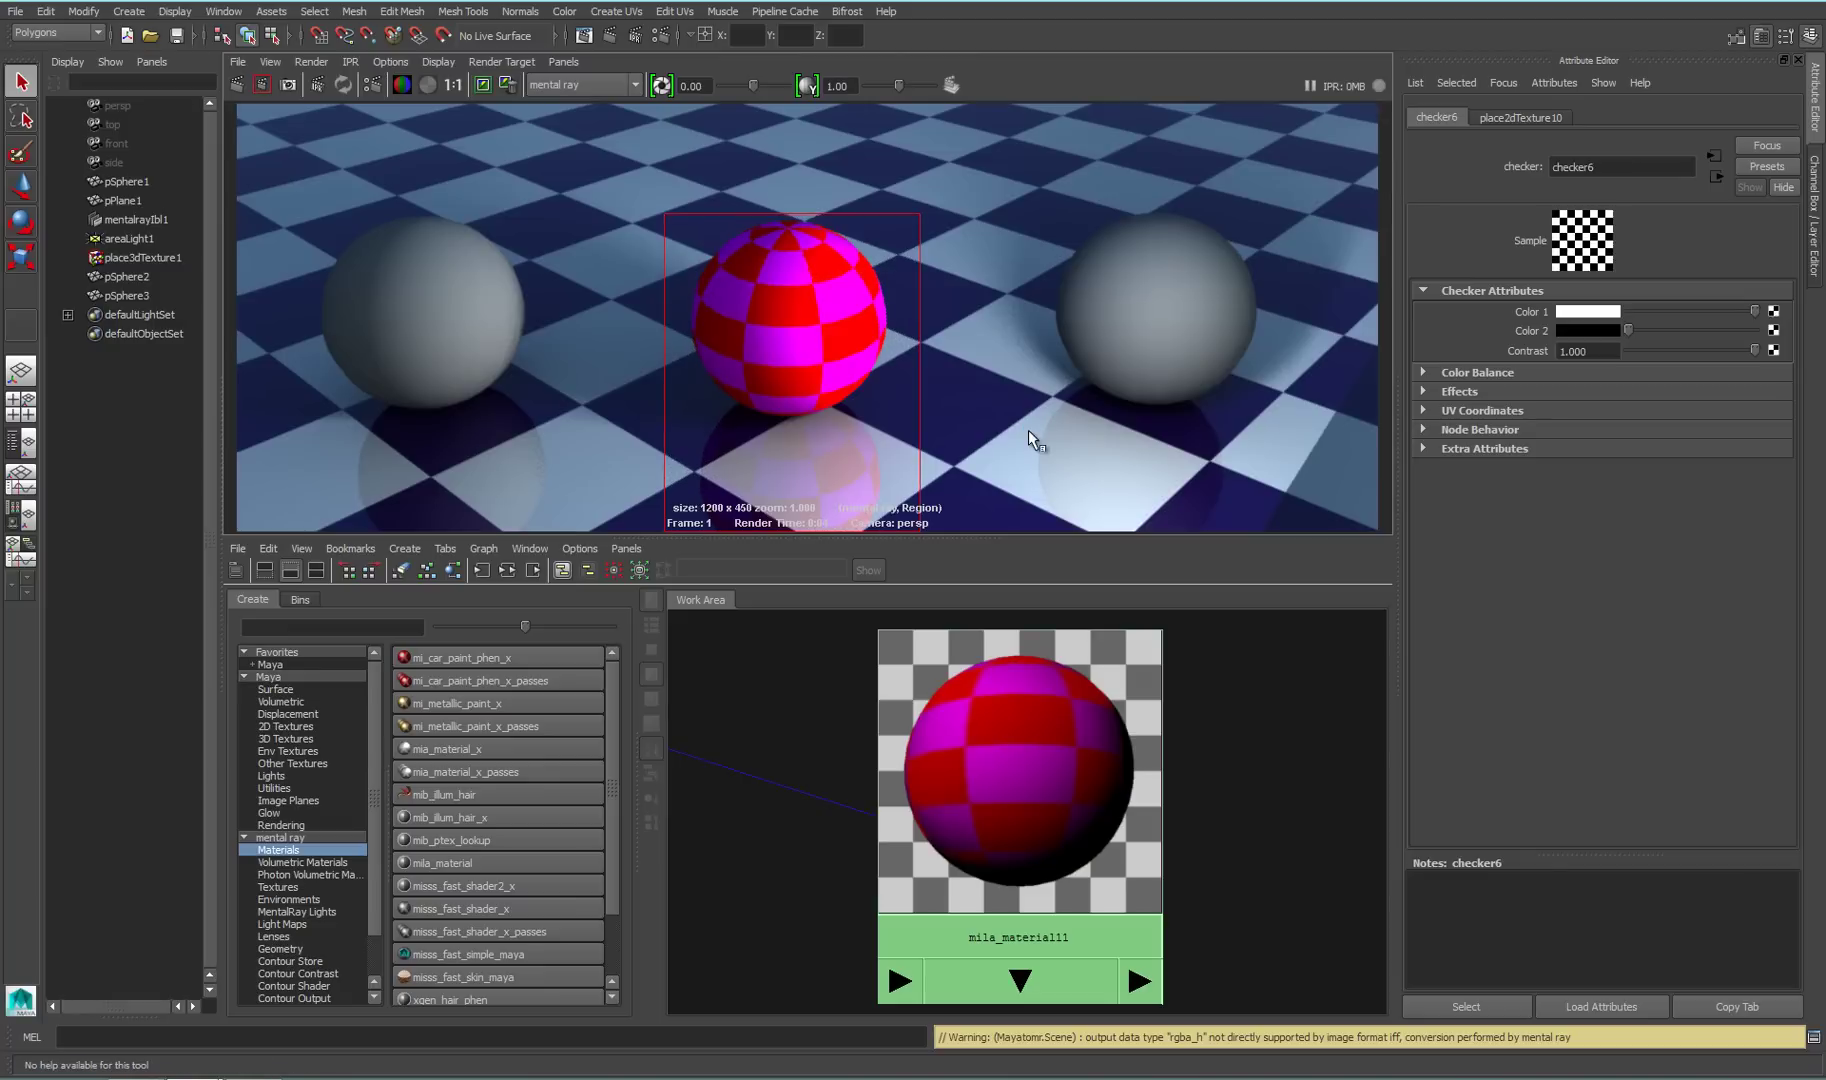
Add a weighted Glossy Reflection layer to the mila_material and reselect the material to refresh its layer list
click(1026, 456)
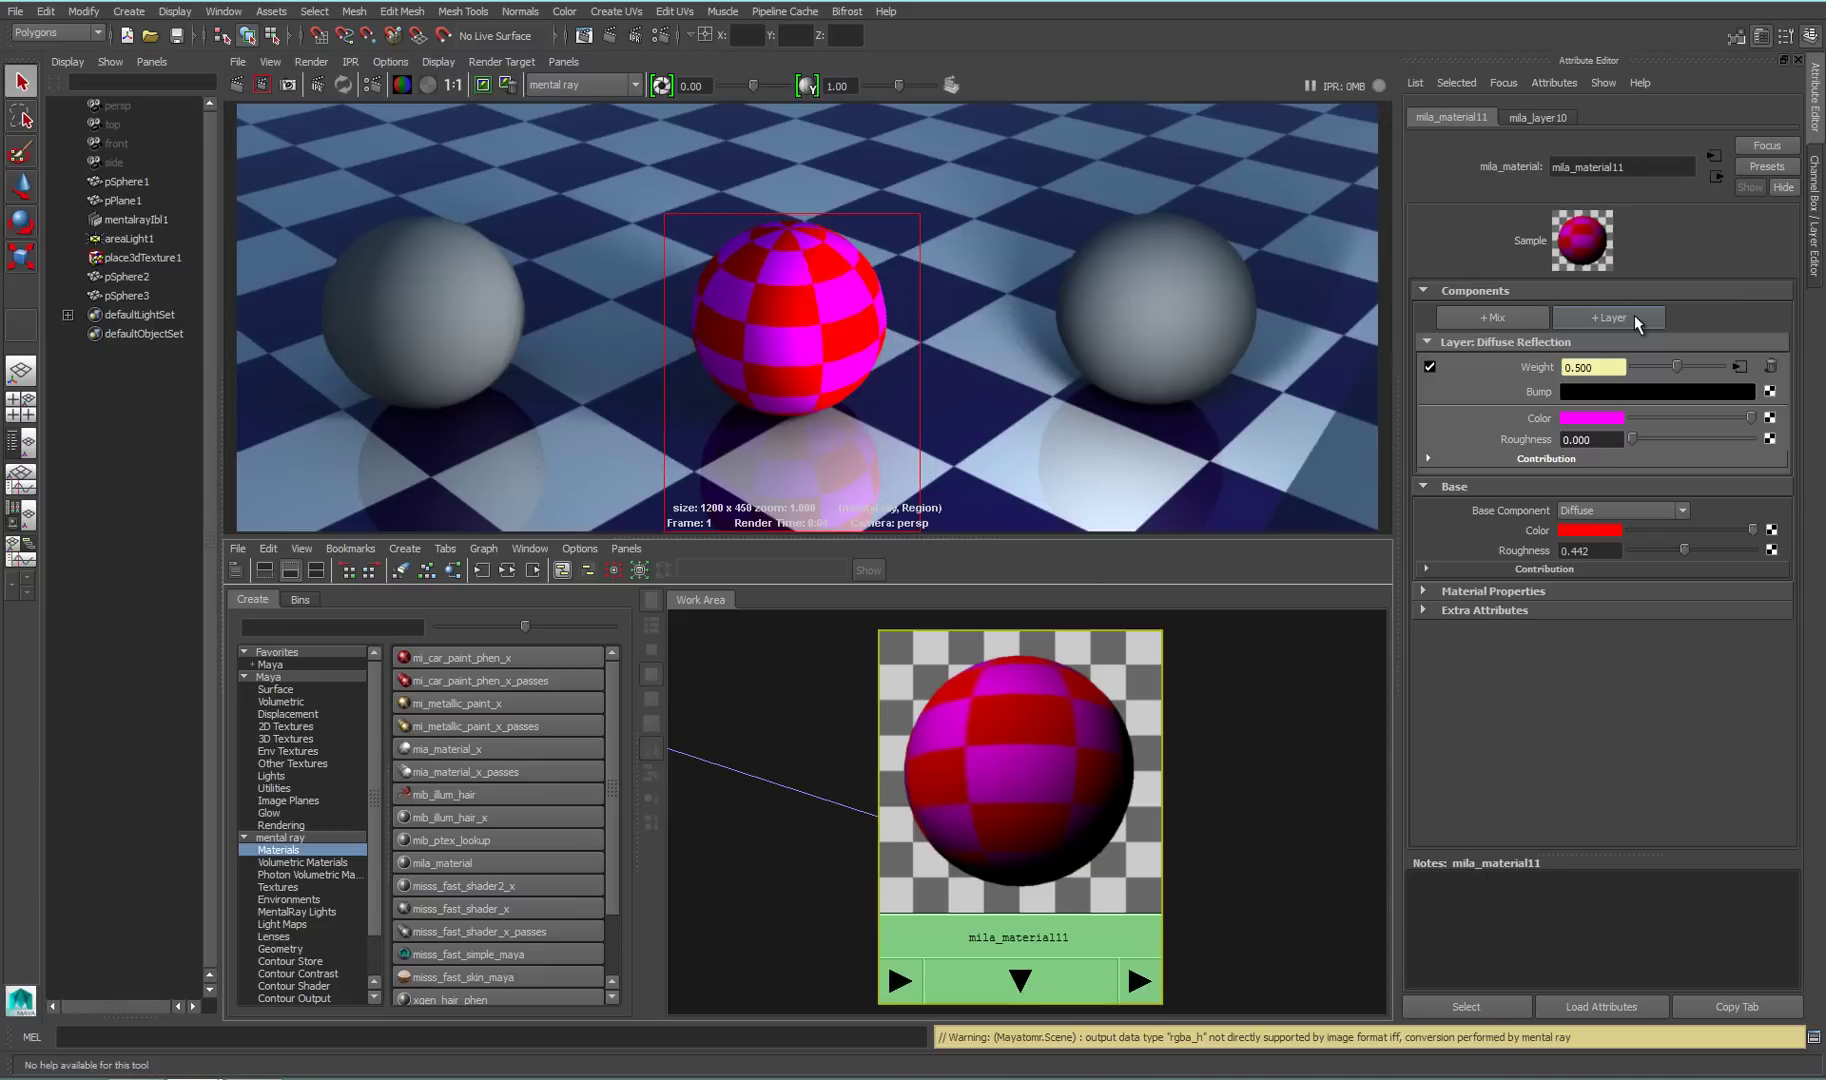
click(1617, 318)
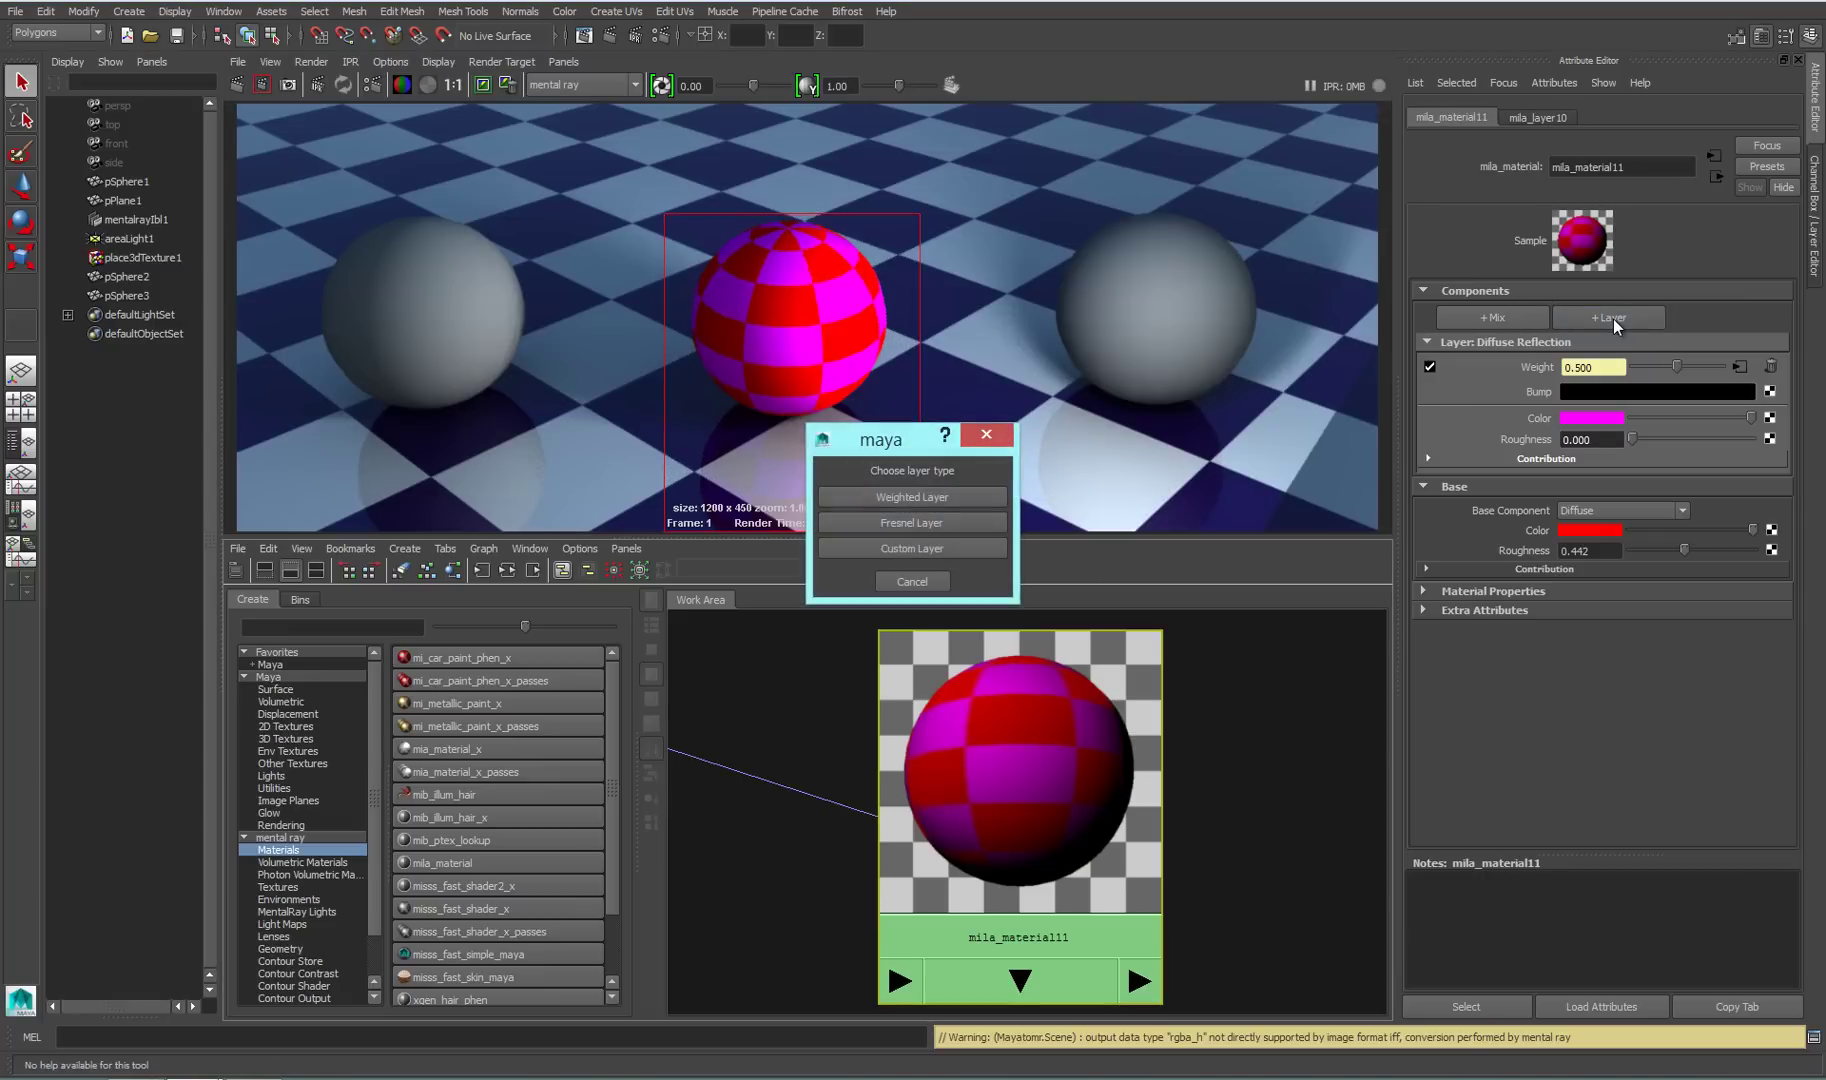
click(959, 496)
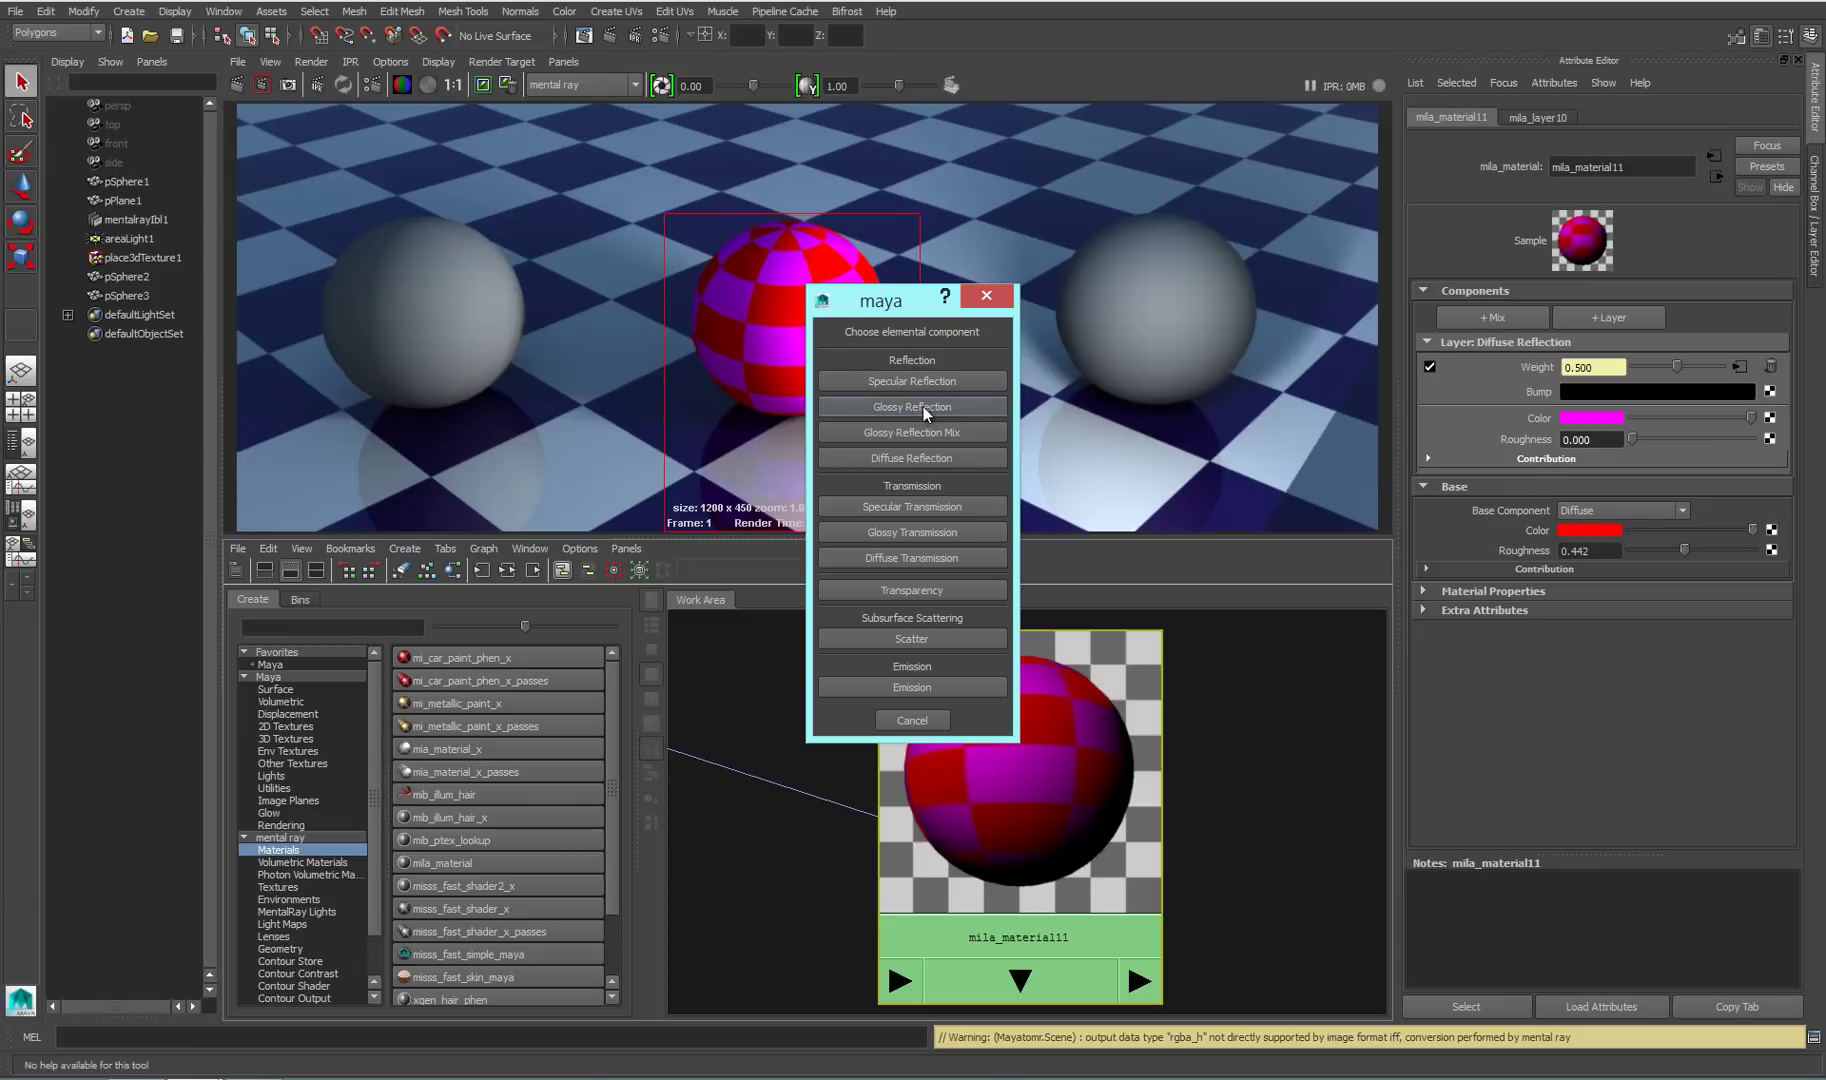
click(966, 408)
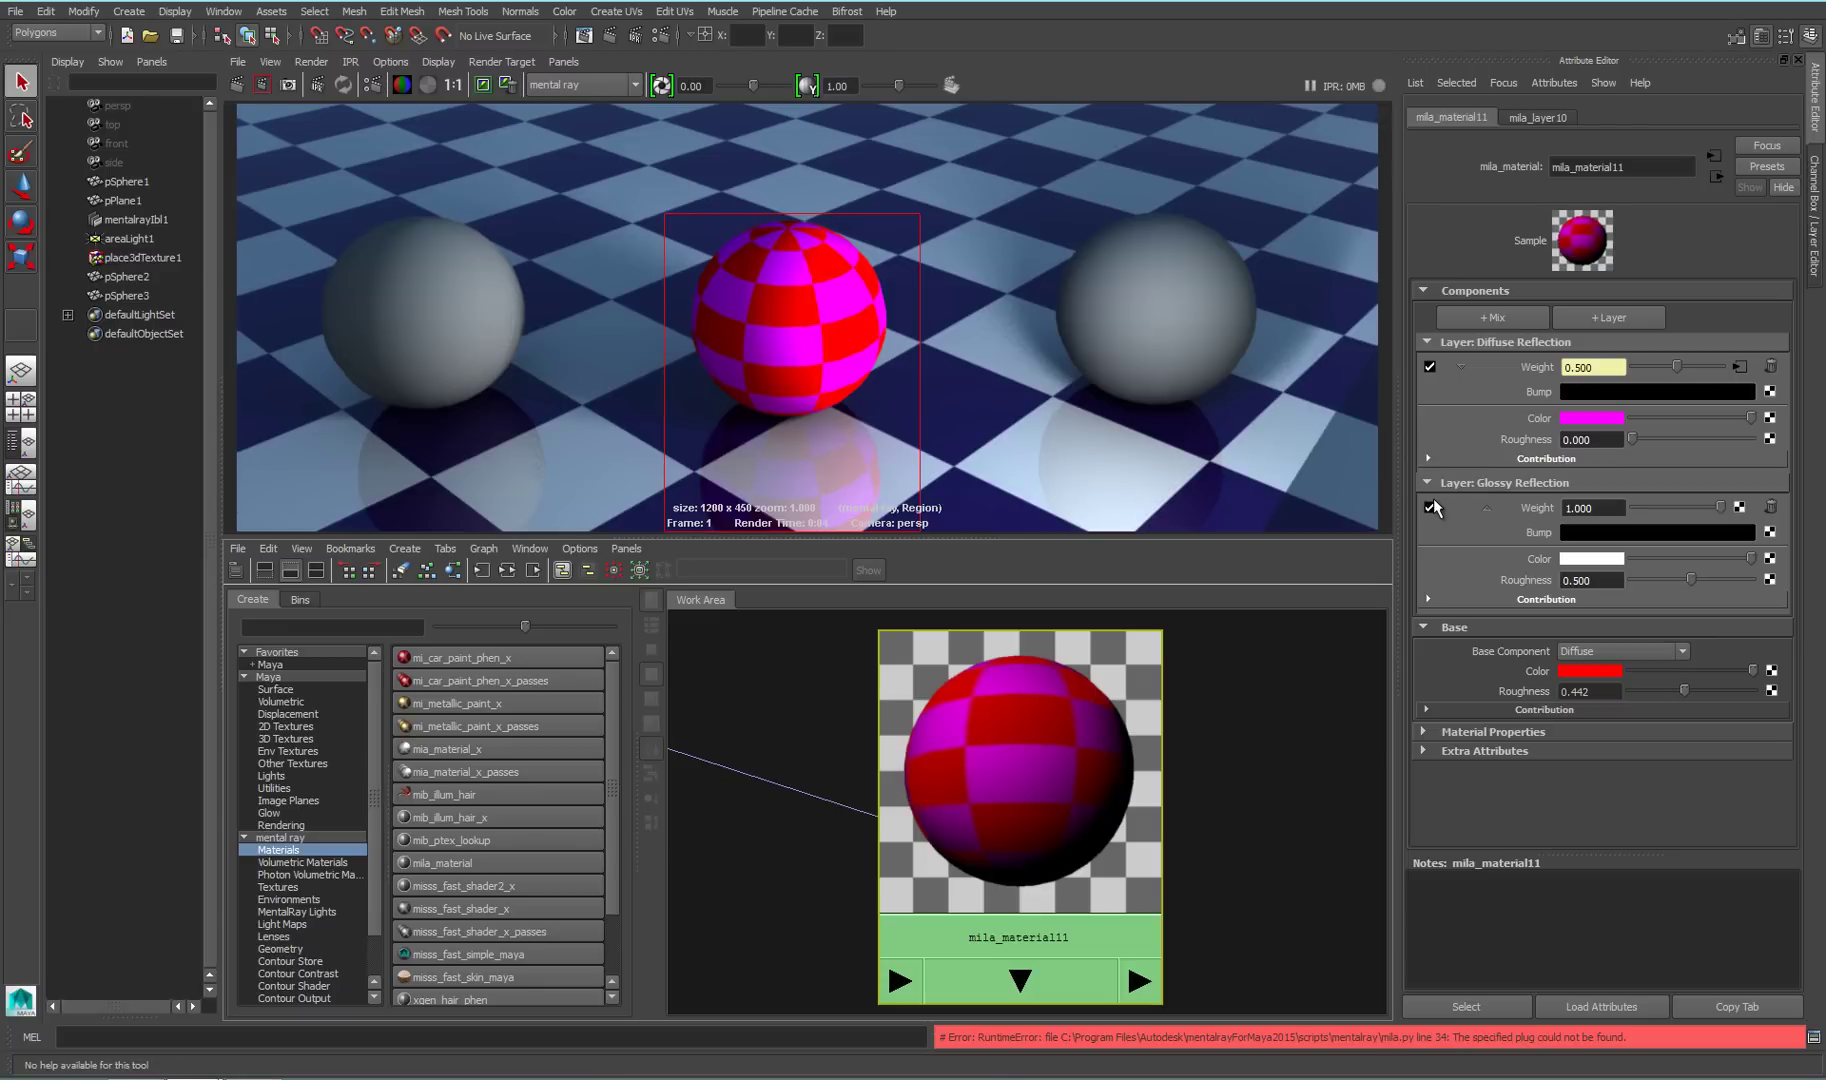
click(1166, 795)
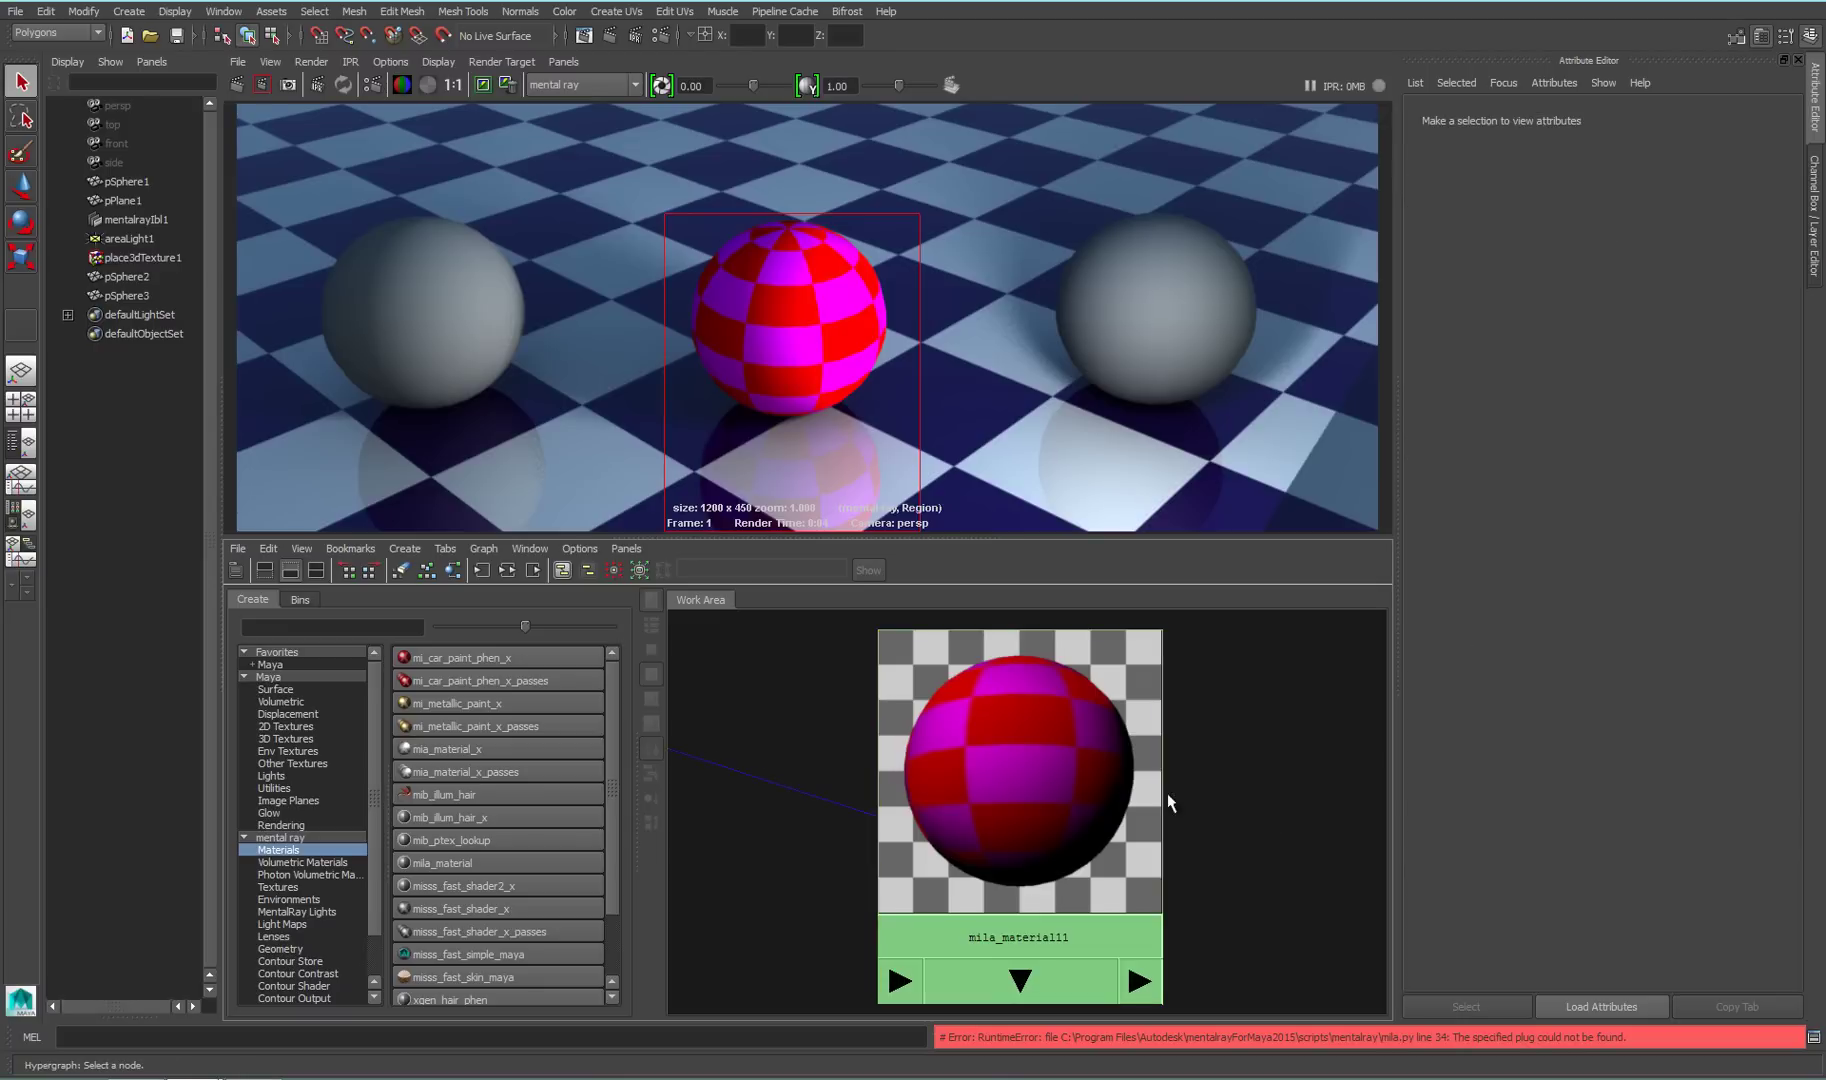
click(1037, 778)
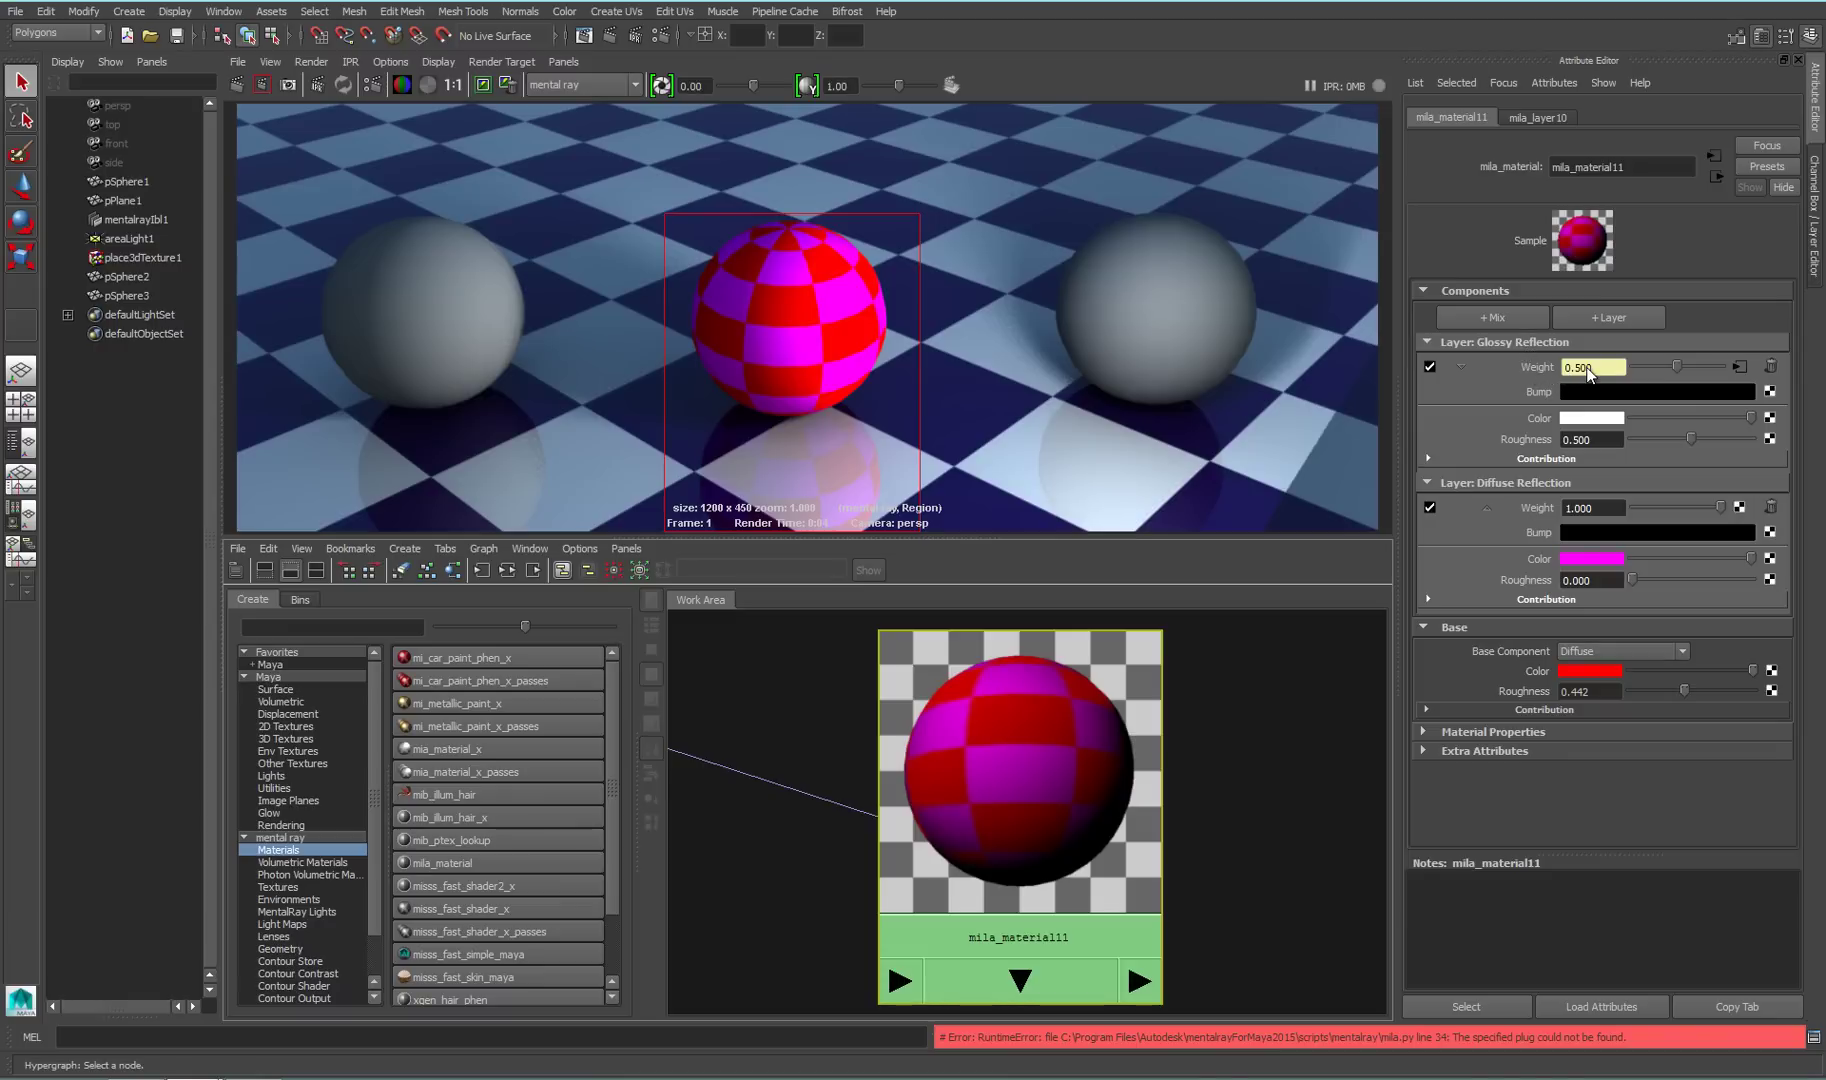
Break the checker connection on the Glossy Reflection layer's weight and disable that layer
right_click(1541, 369)
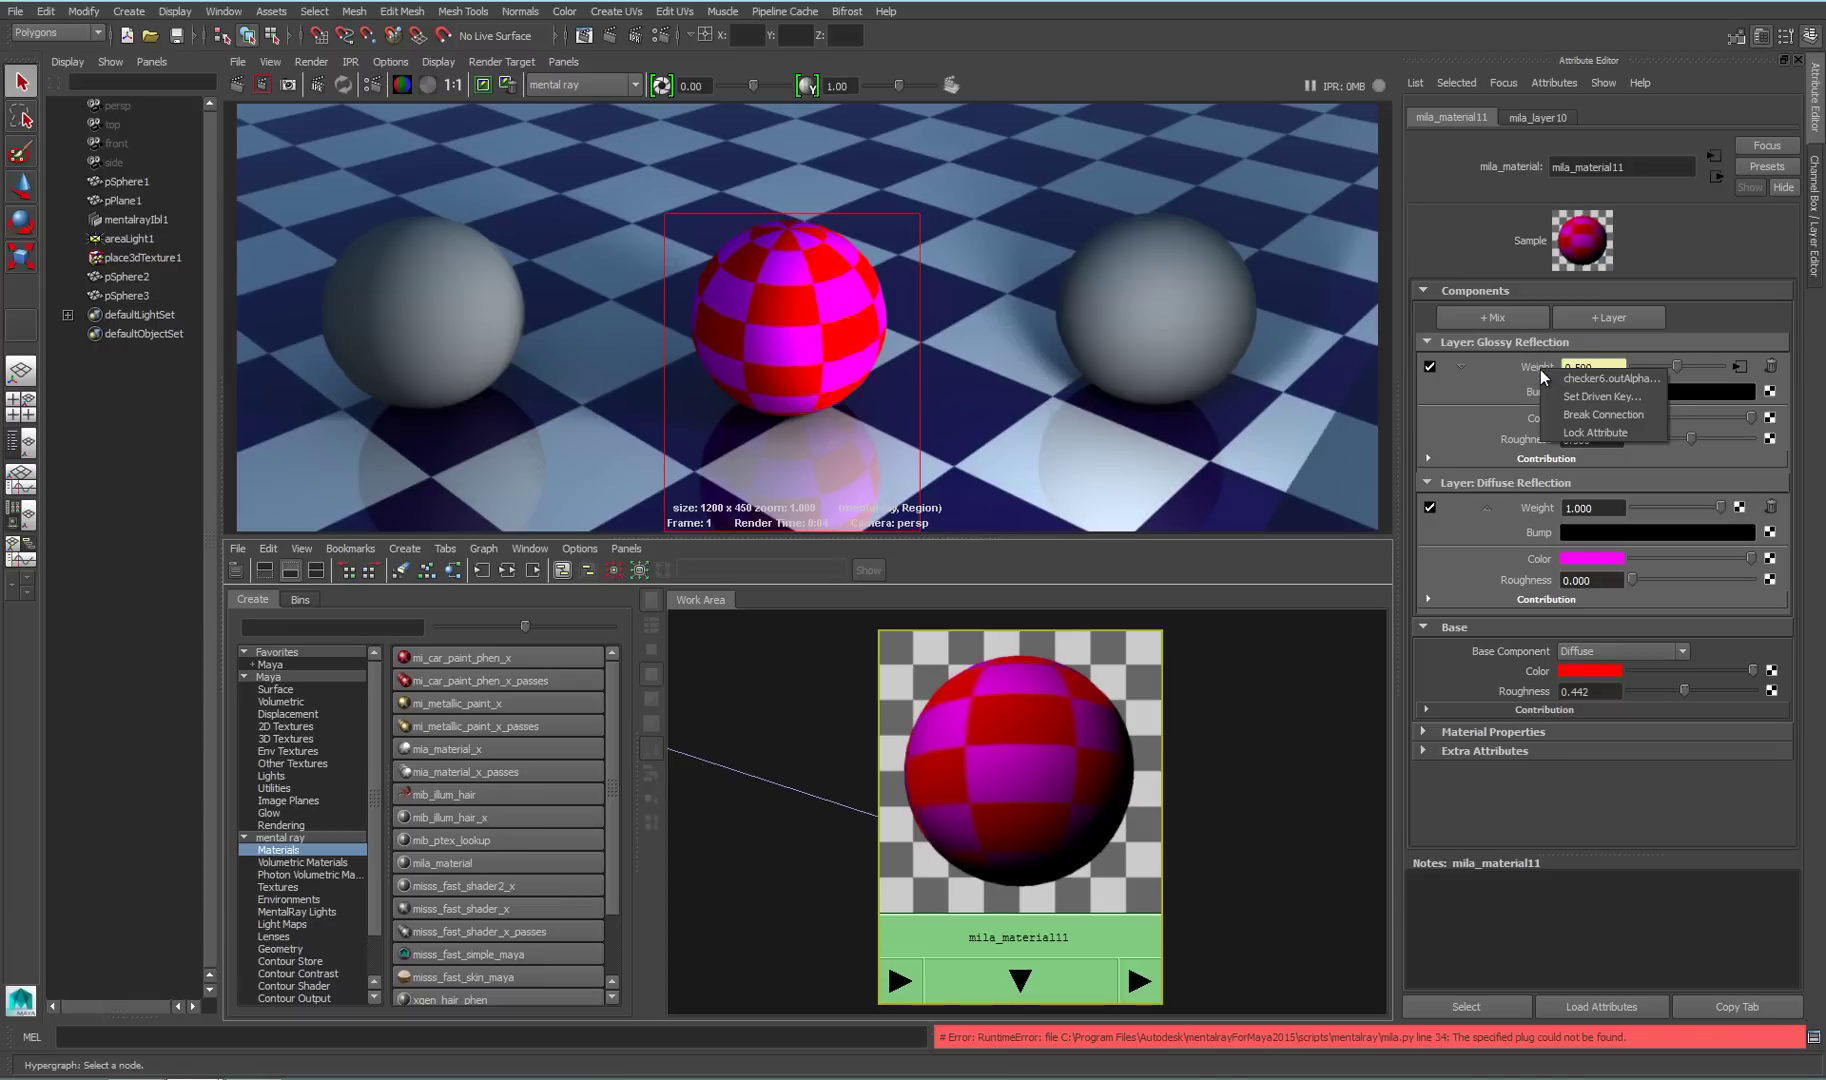
click(1630, 418)
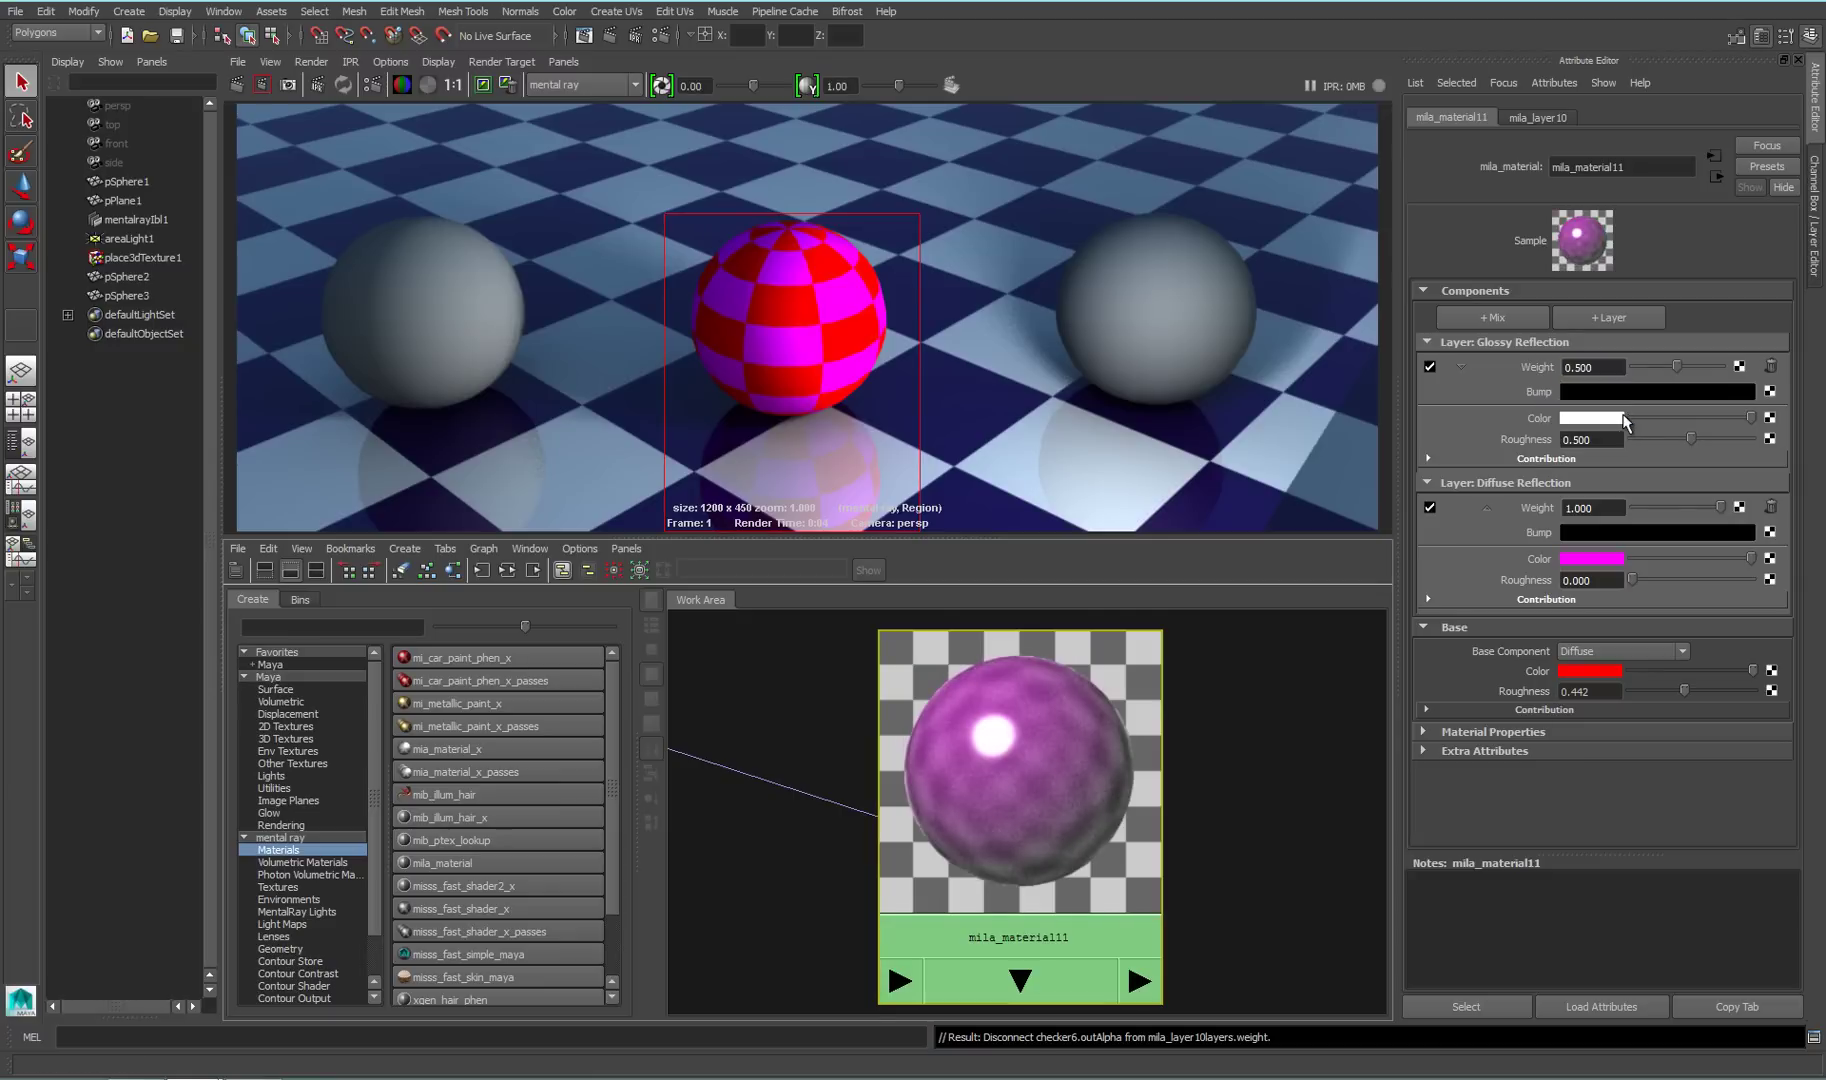
click(1430, 367)
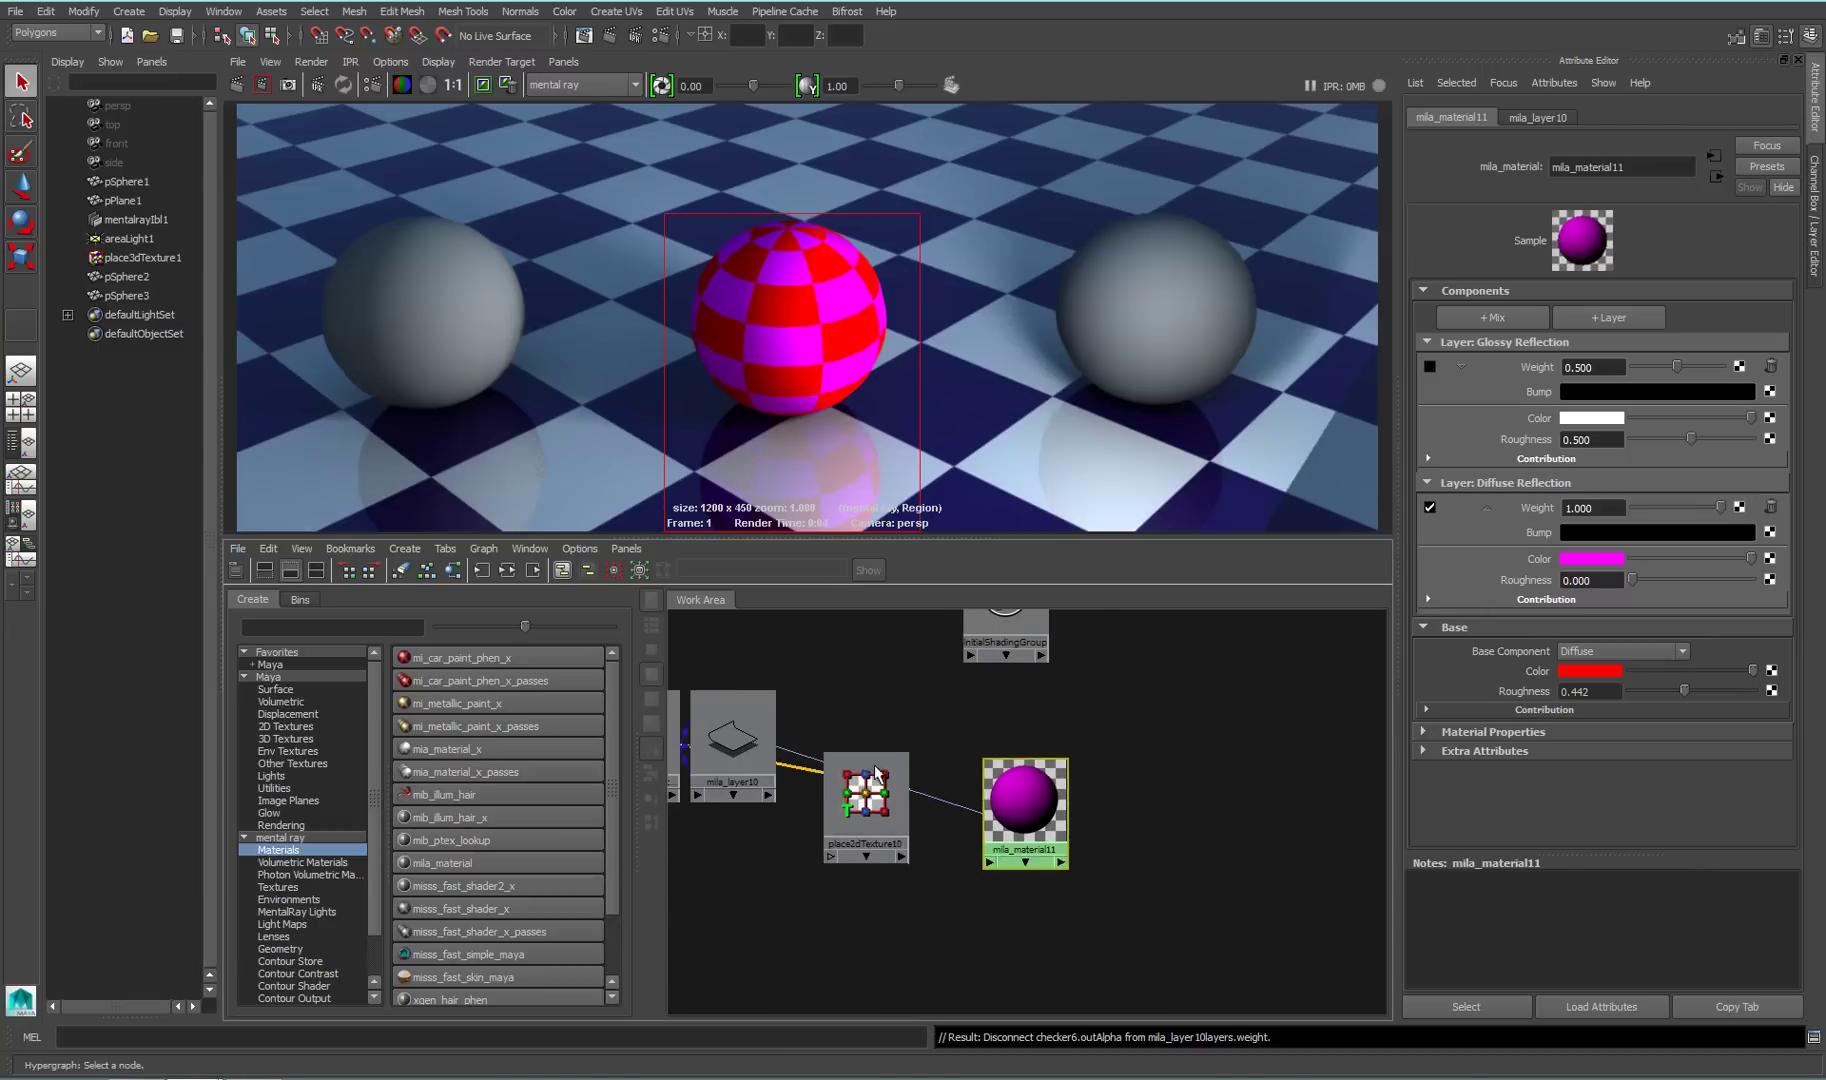
Separate the overlapping shader nodes and connect checker6 to the Diffuse Reflection layer's weight
click(925, 790)
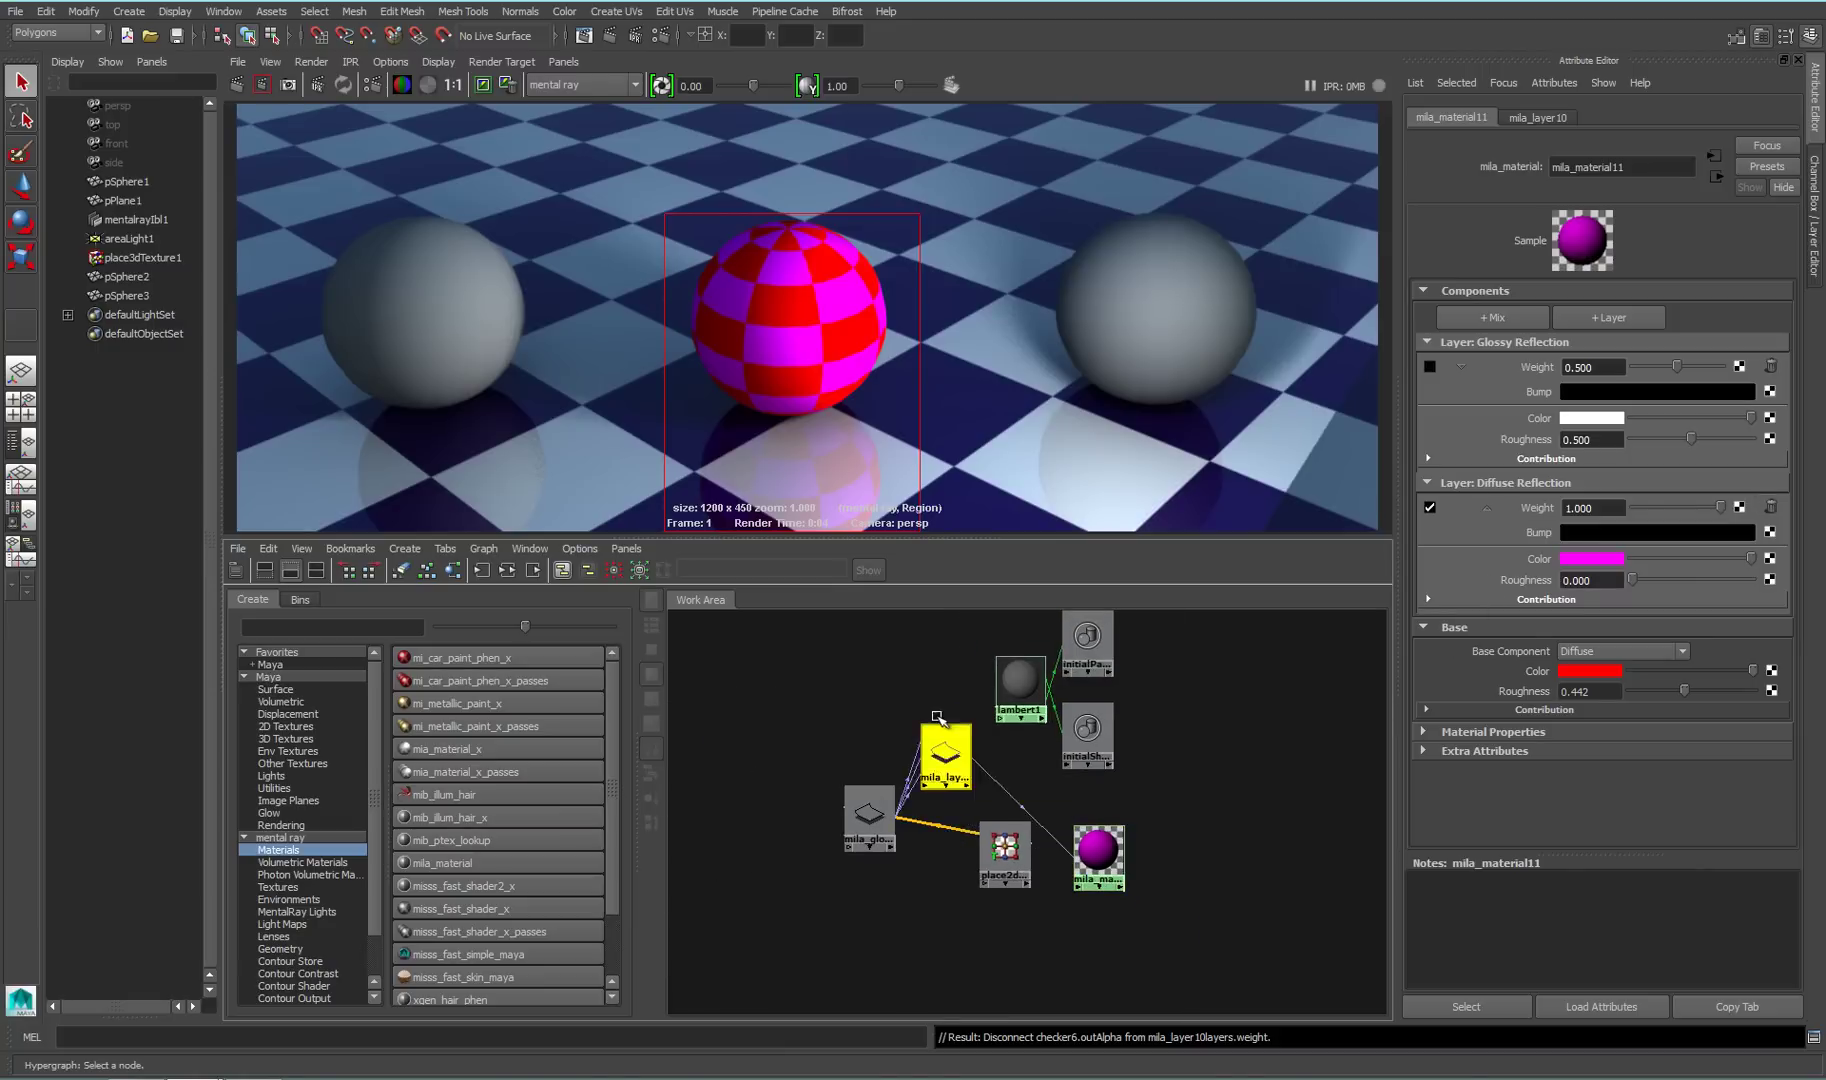
drag(875, 812, 1077, 945)
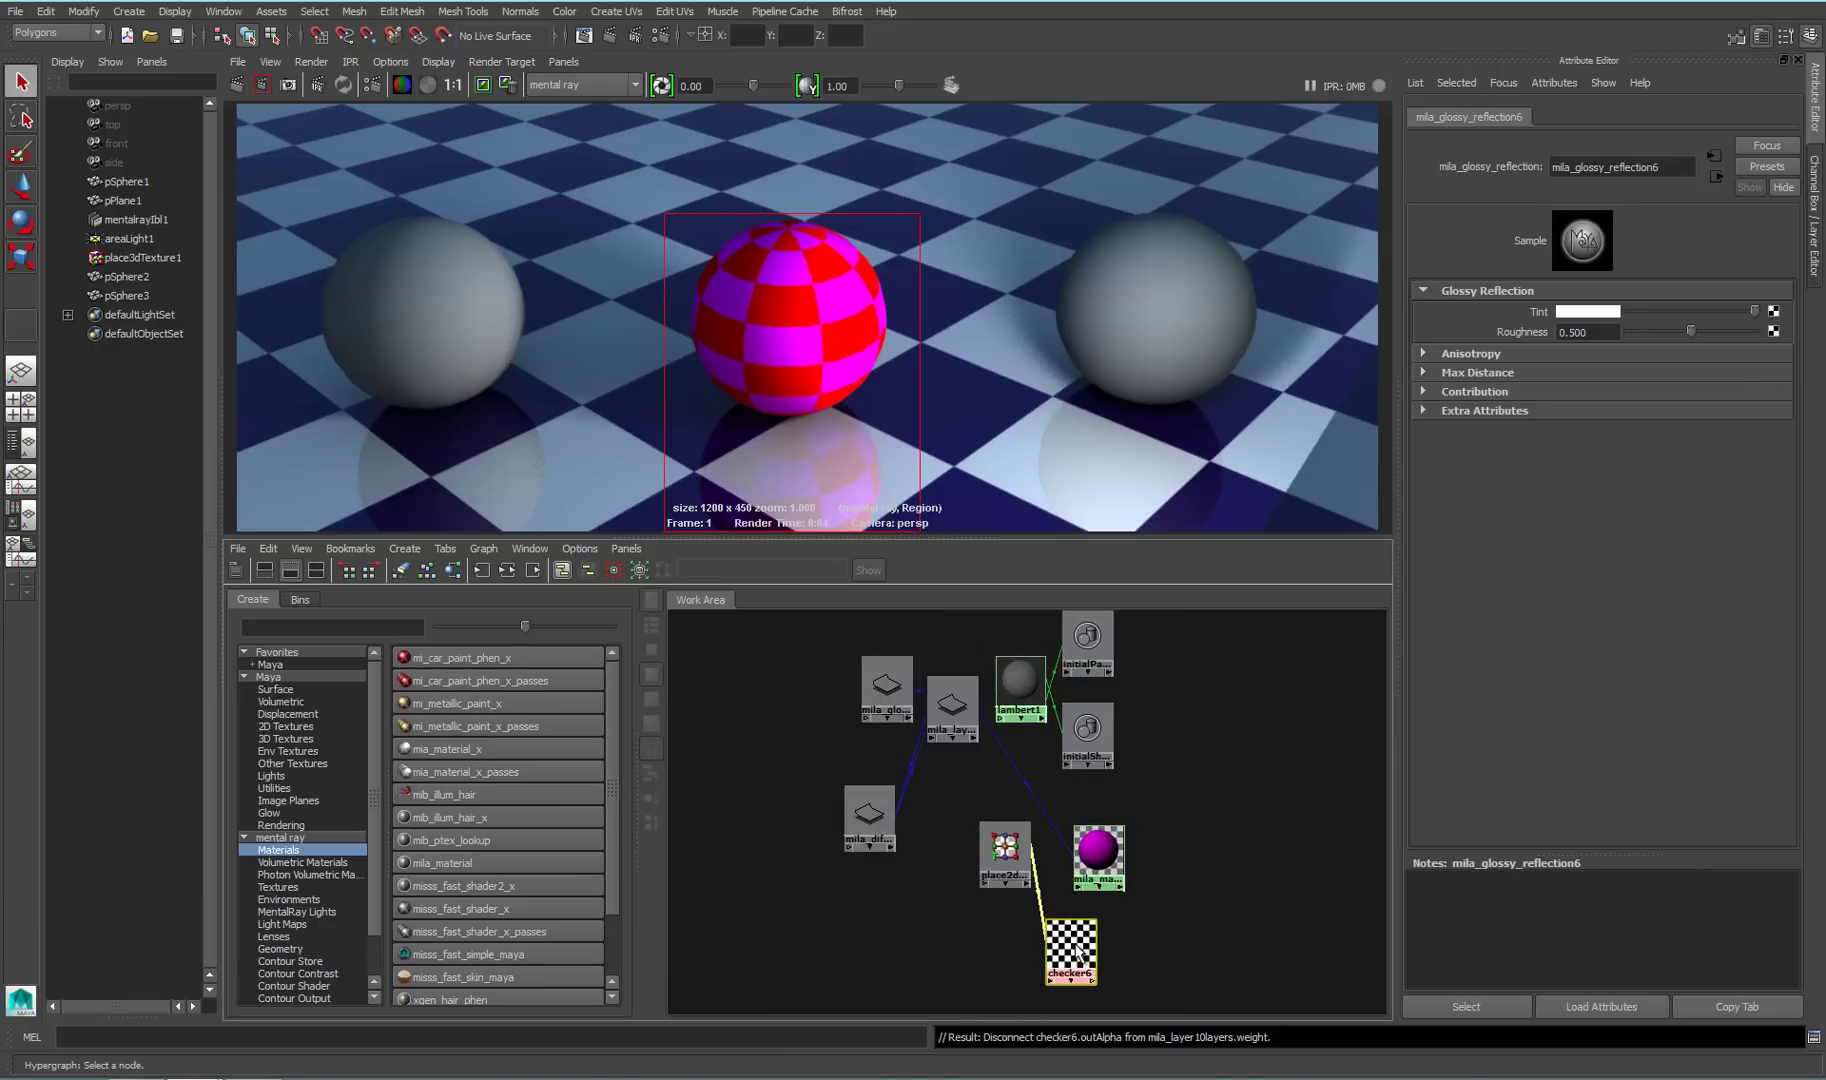
click(1103, 855)
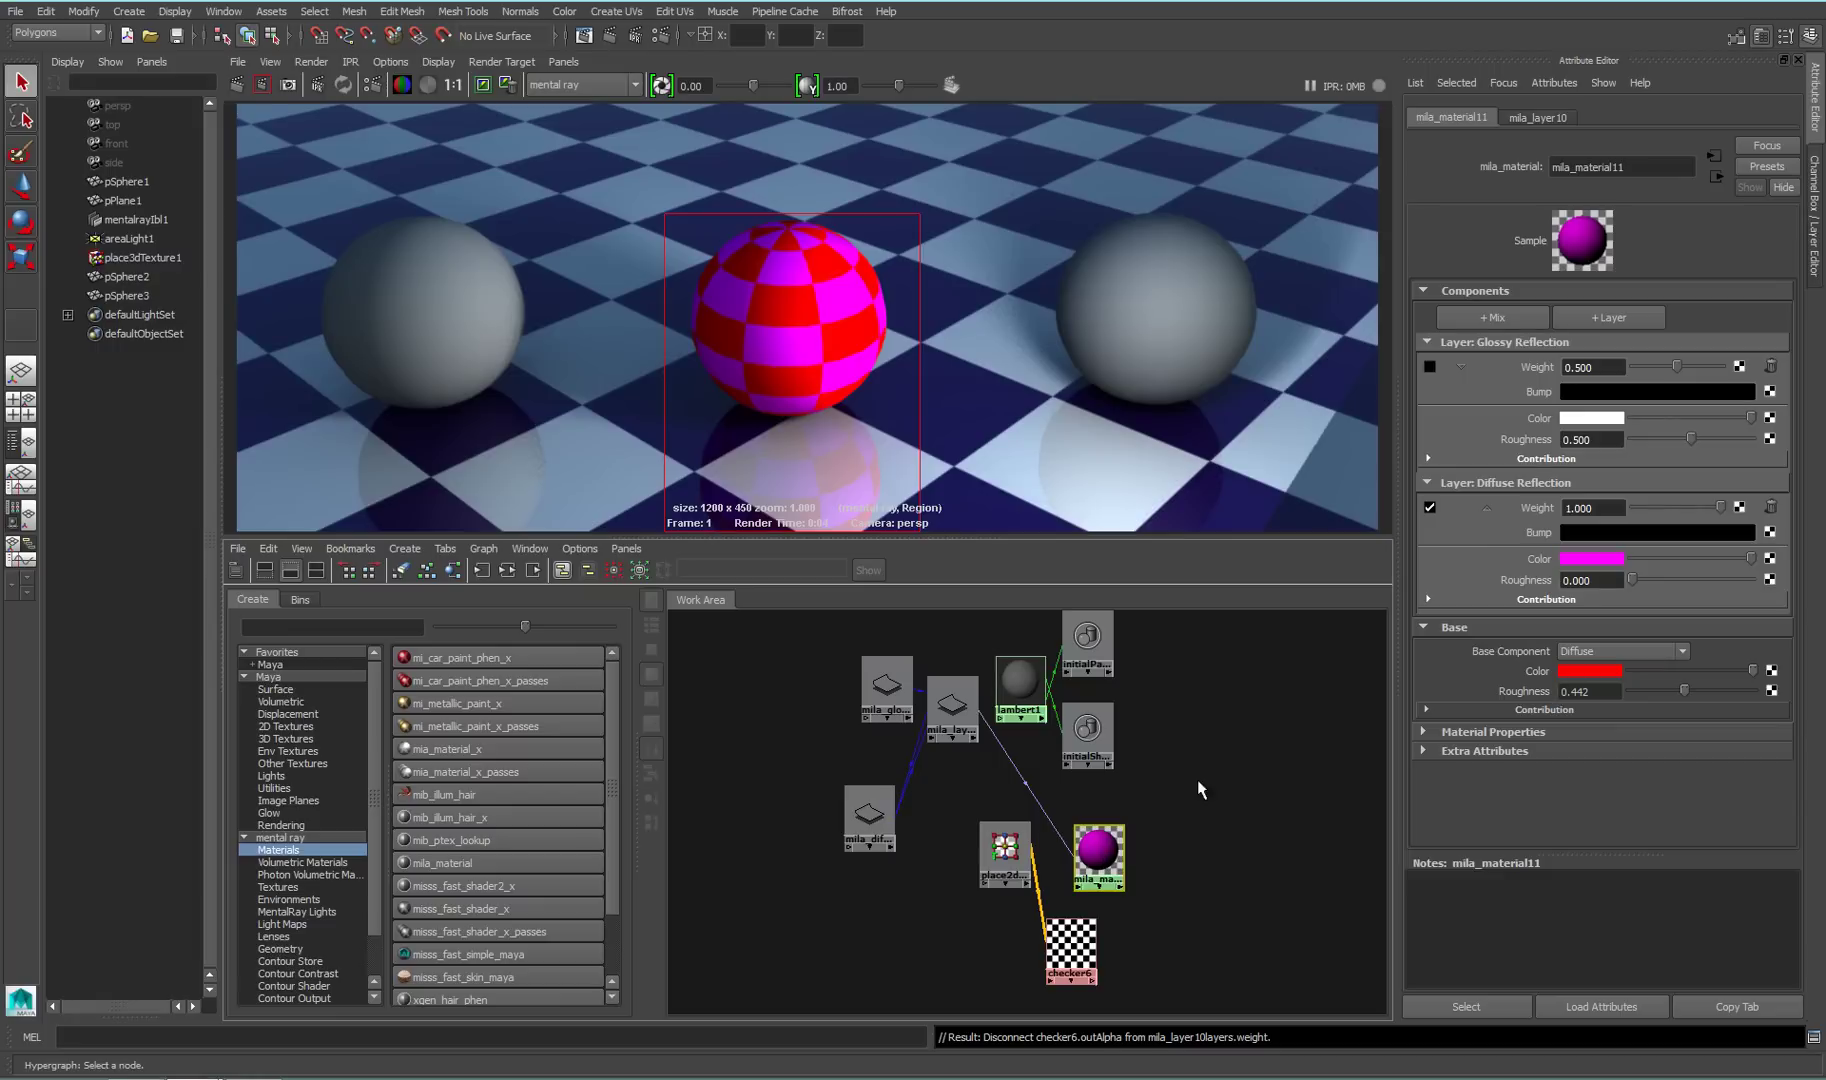
middle_drag(1071, 940, 1545, 512)
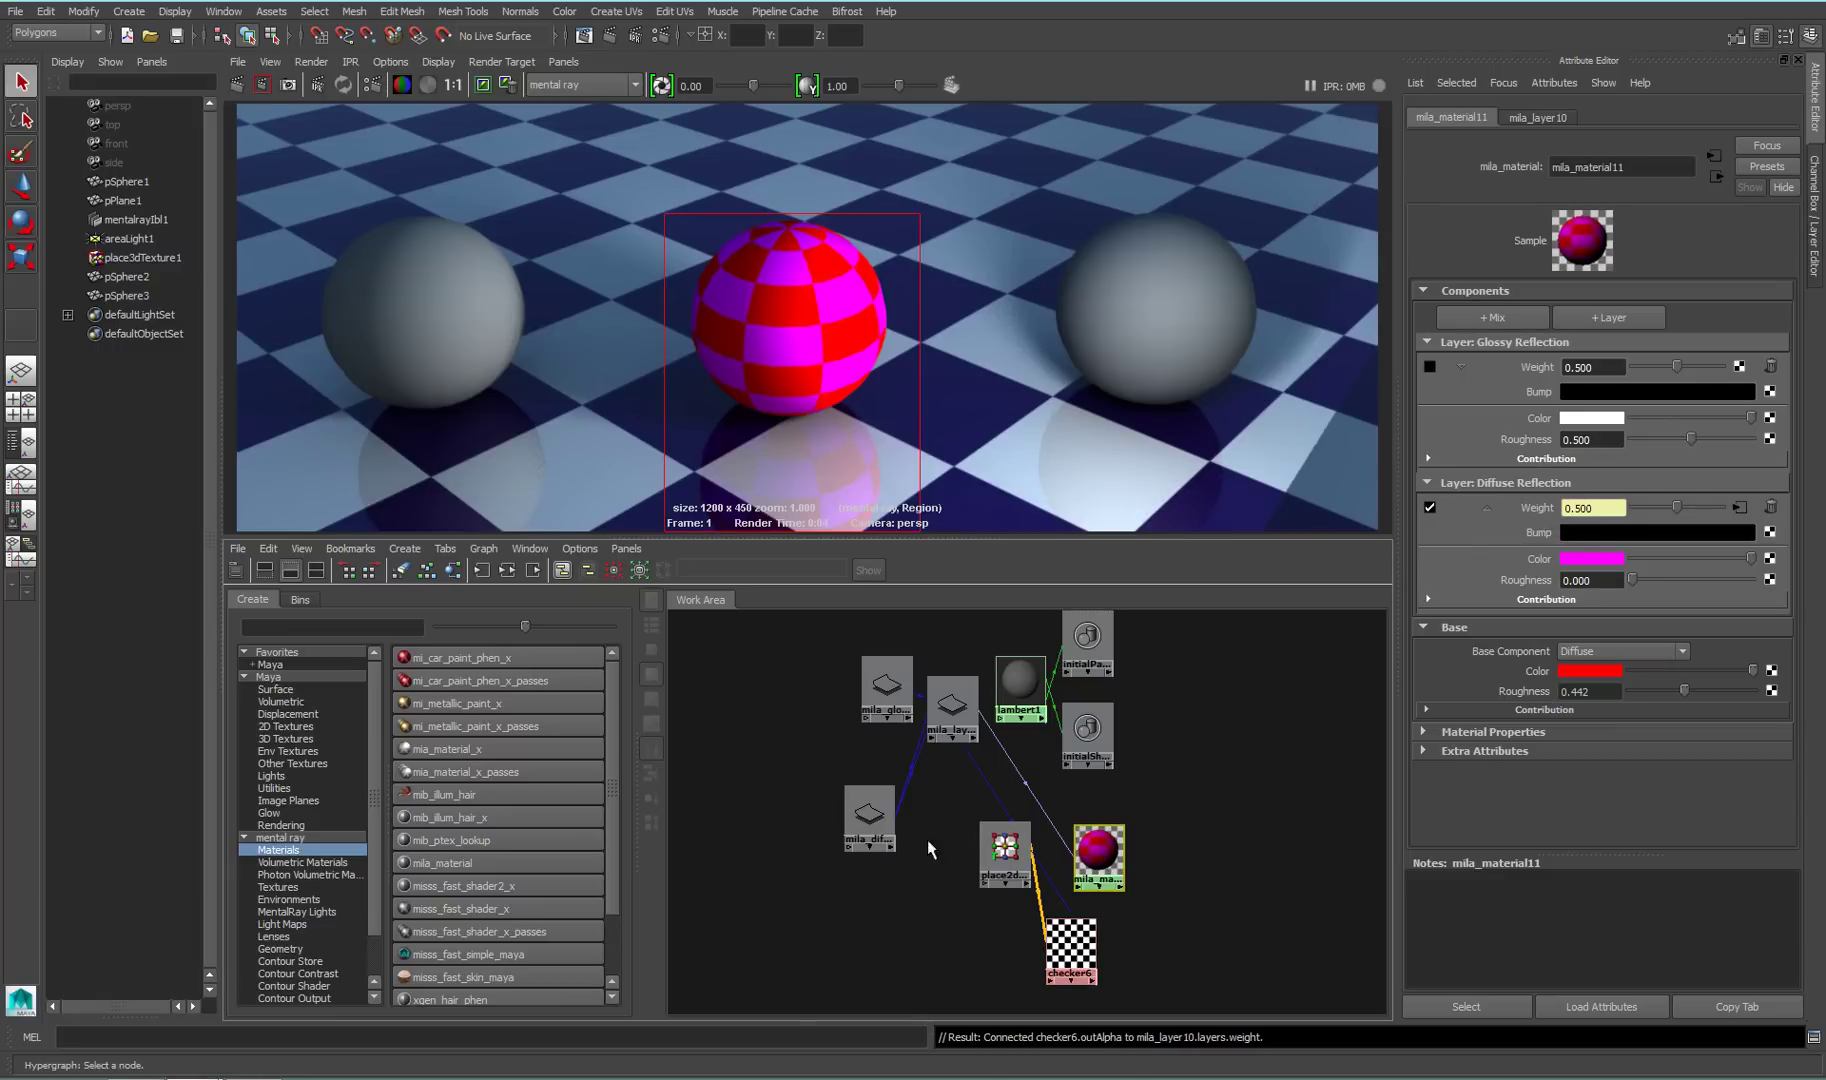
Enable the Glossy Reflection layer and re-render the region around the middle sphere
key(f)
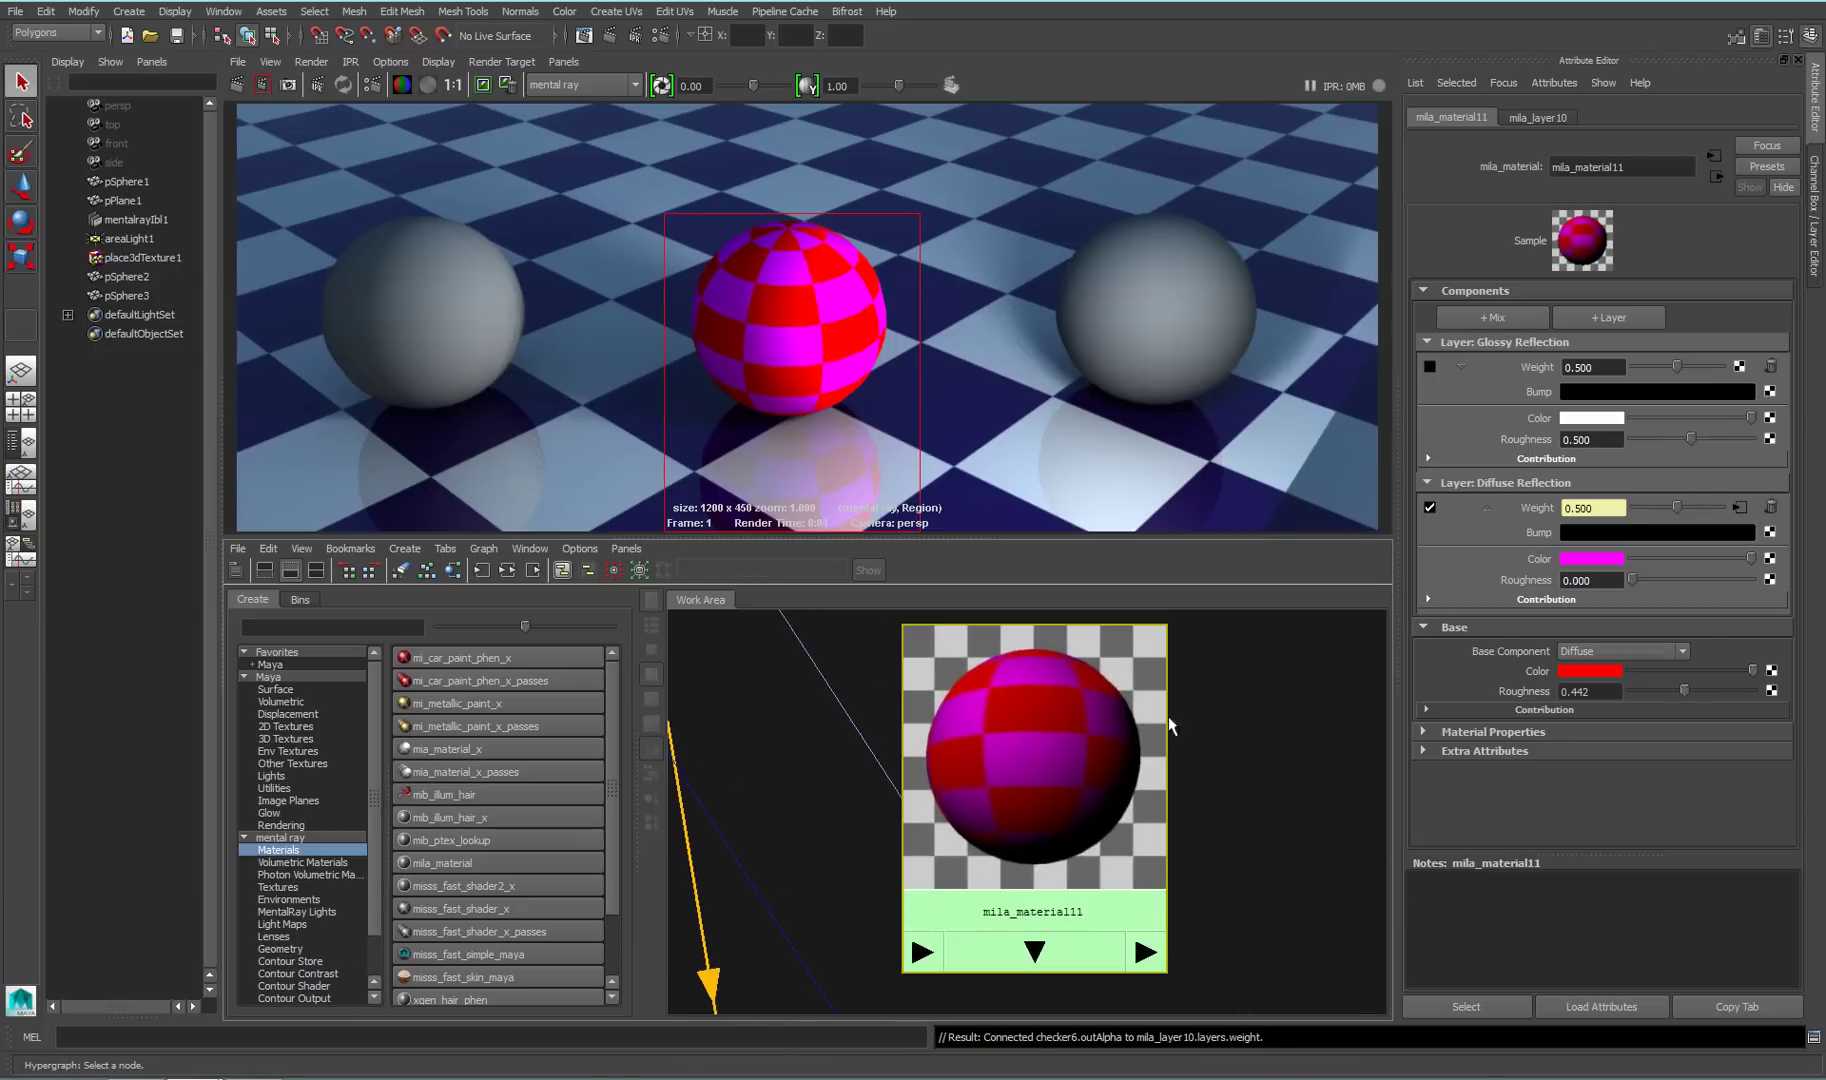
click(1430, 368)
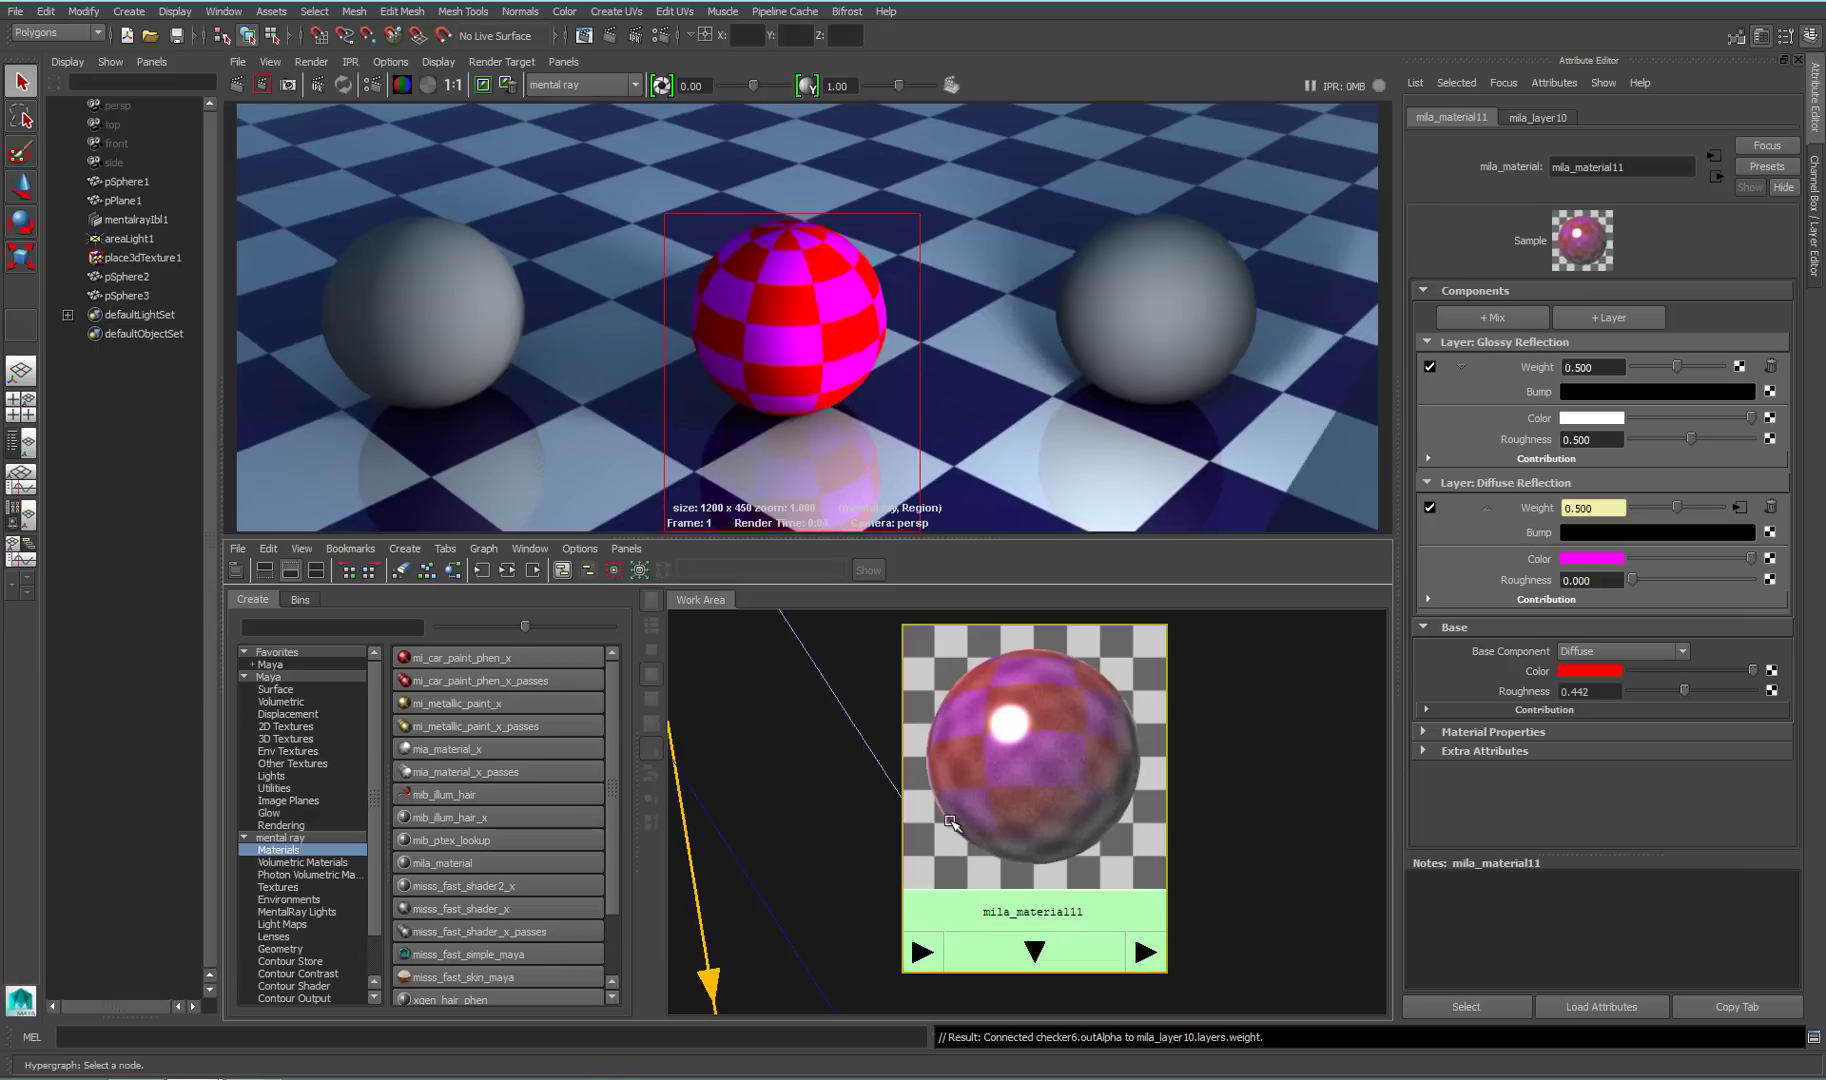
click(258, 84)
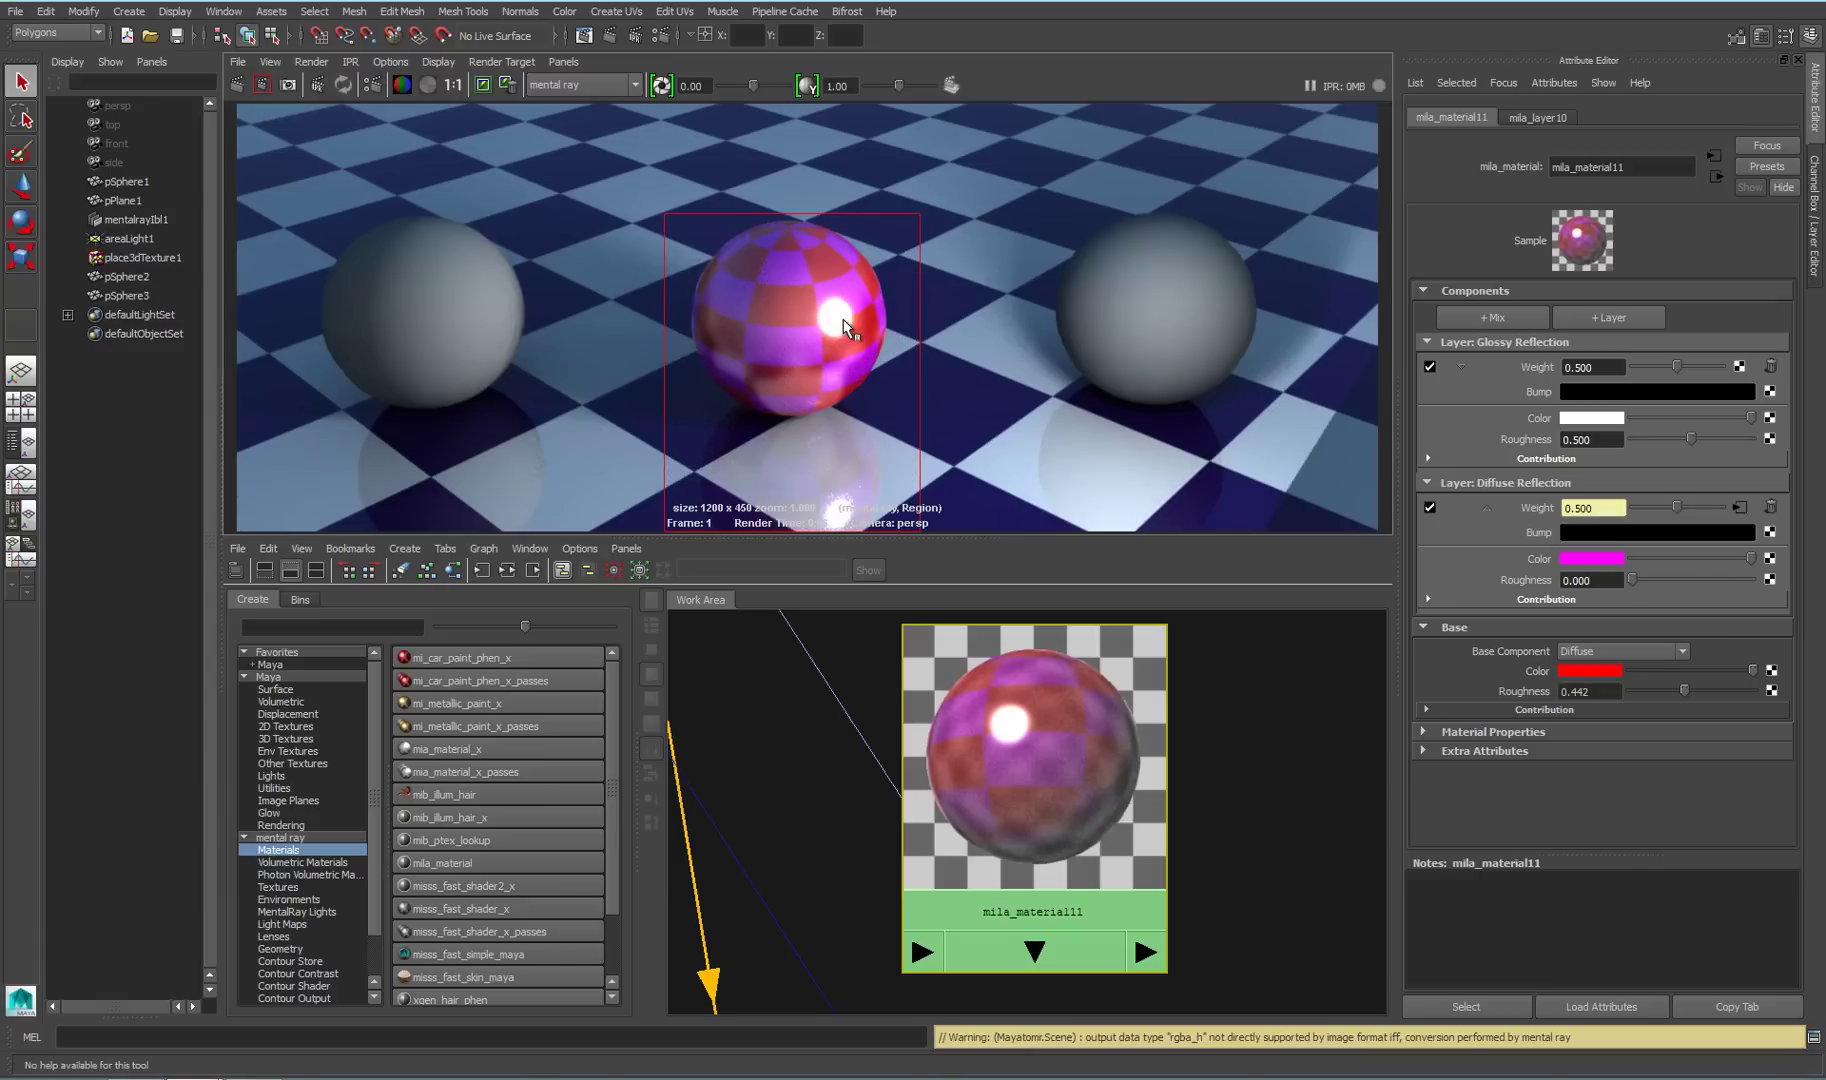
Set the Glossy Reflection layer's weight to 1
click(1612, 367)
text(1)
key(Return)
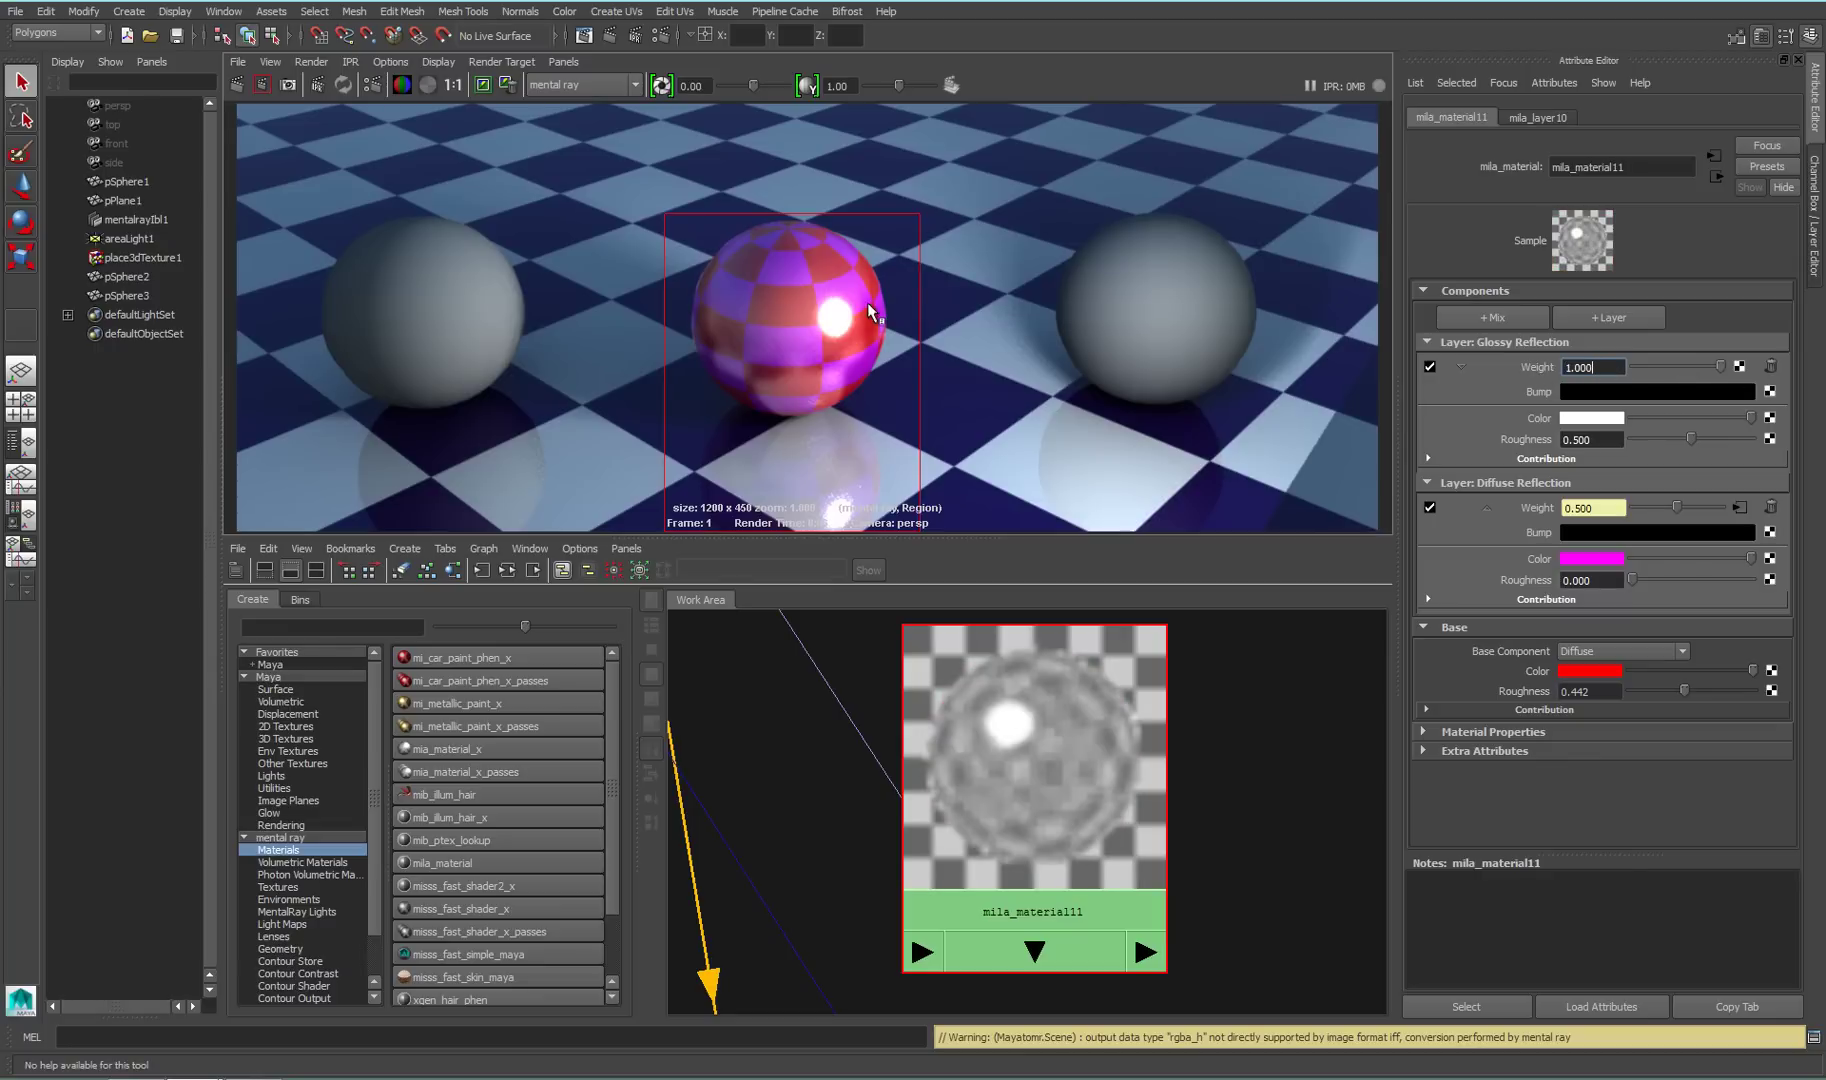
Re-render the middle sphere's region, set the Glossy Reflection layer's roughness to 0 and render that region again
click(264, 86)
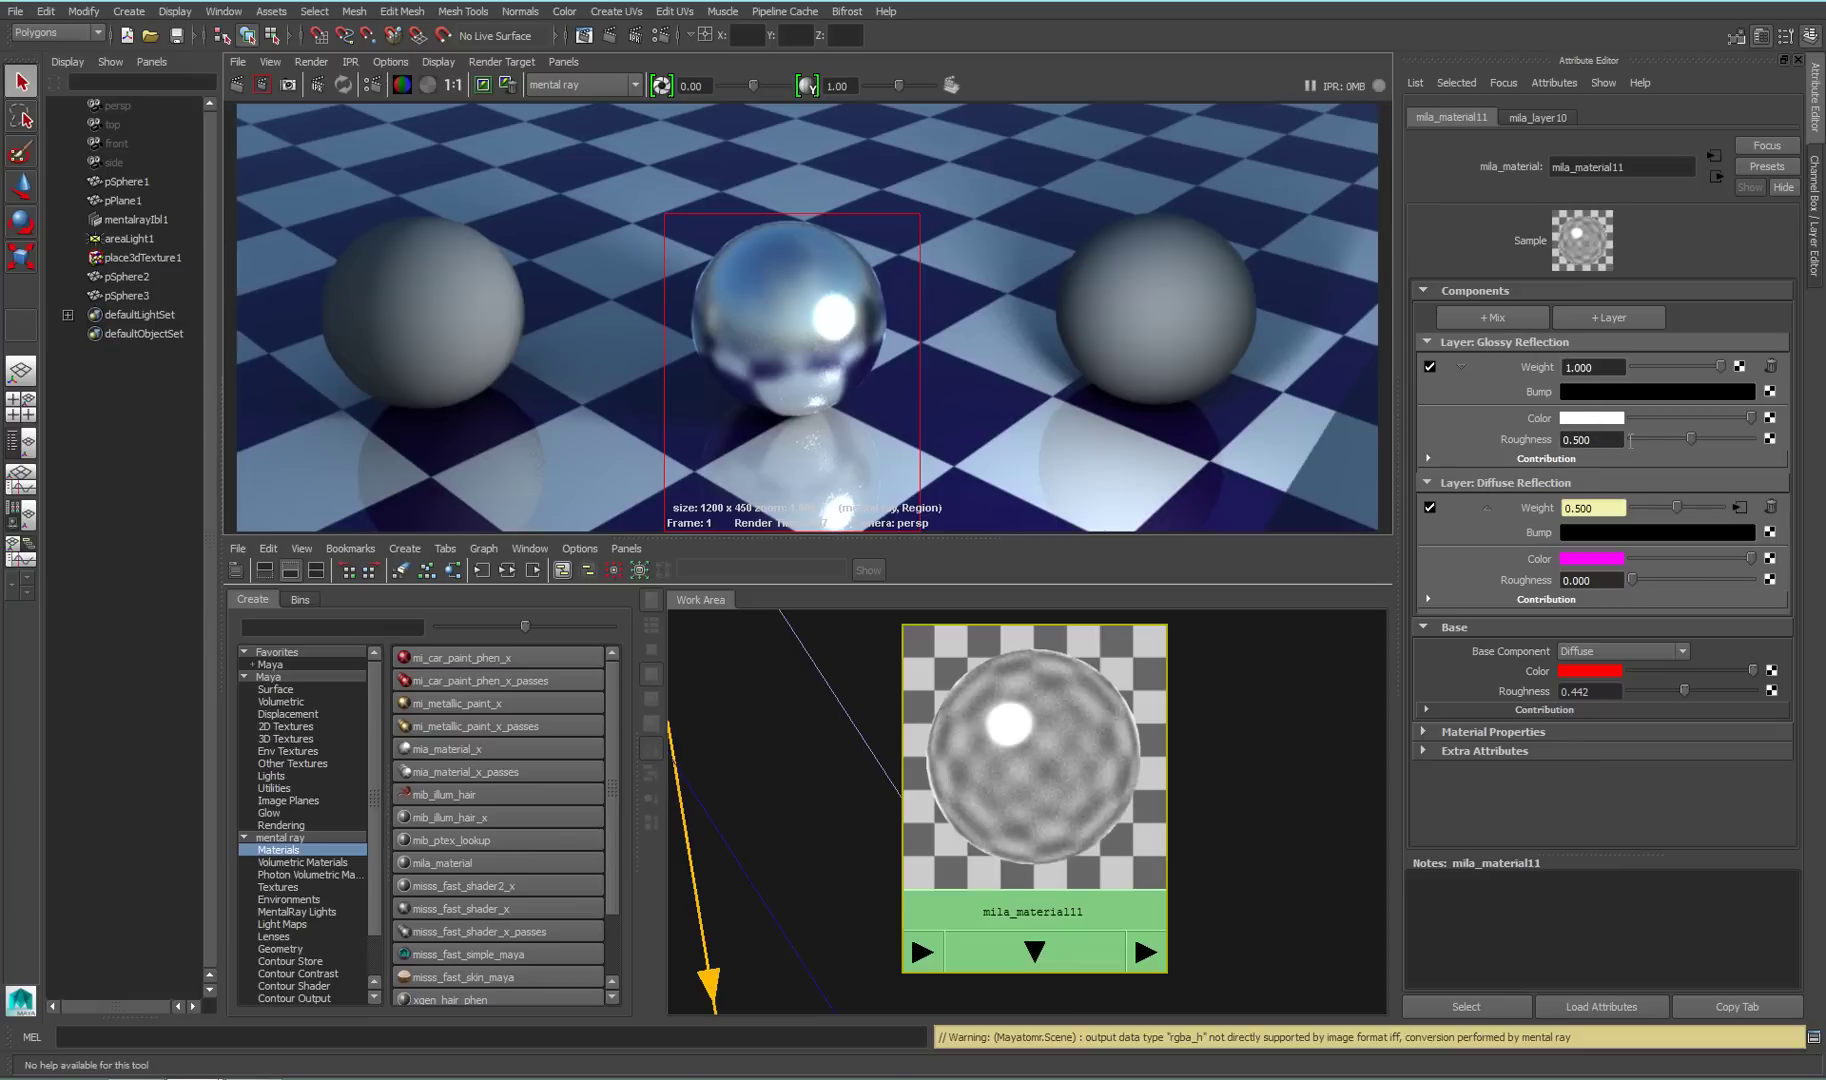
drag(1690, 439, 1554, 454)
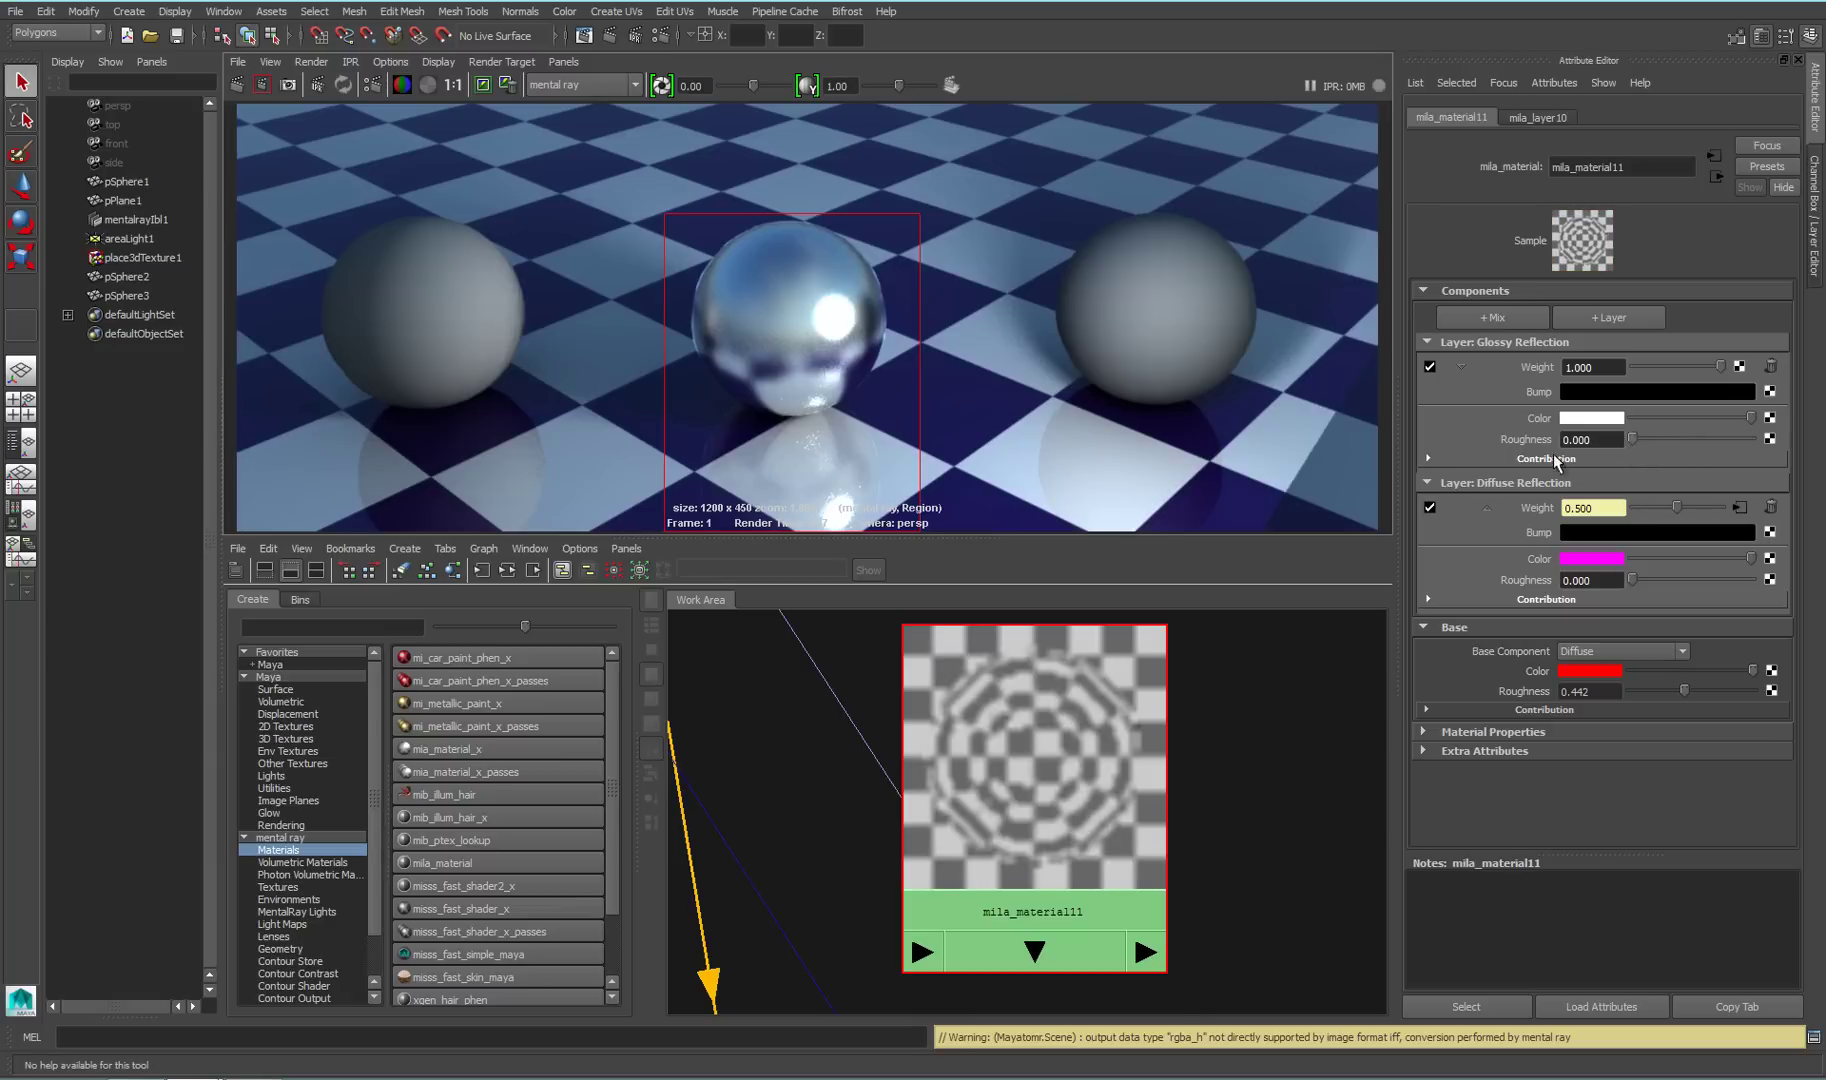
click(262, 85)
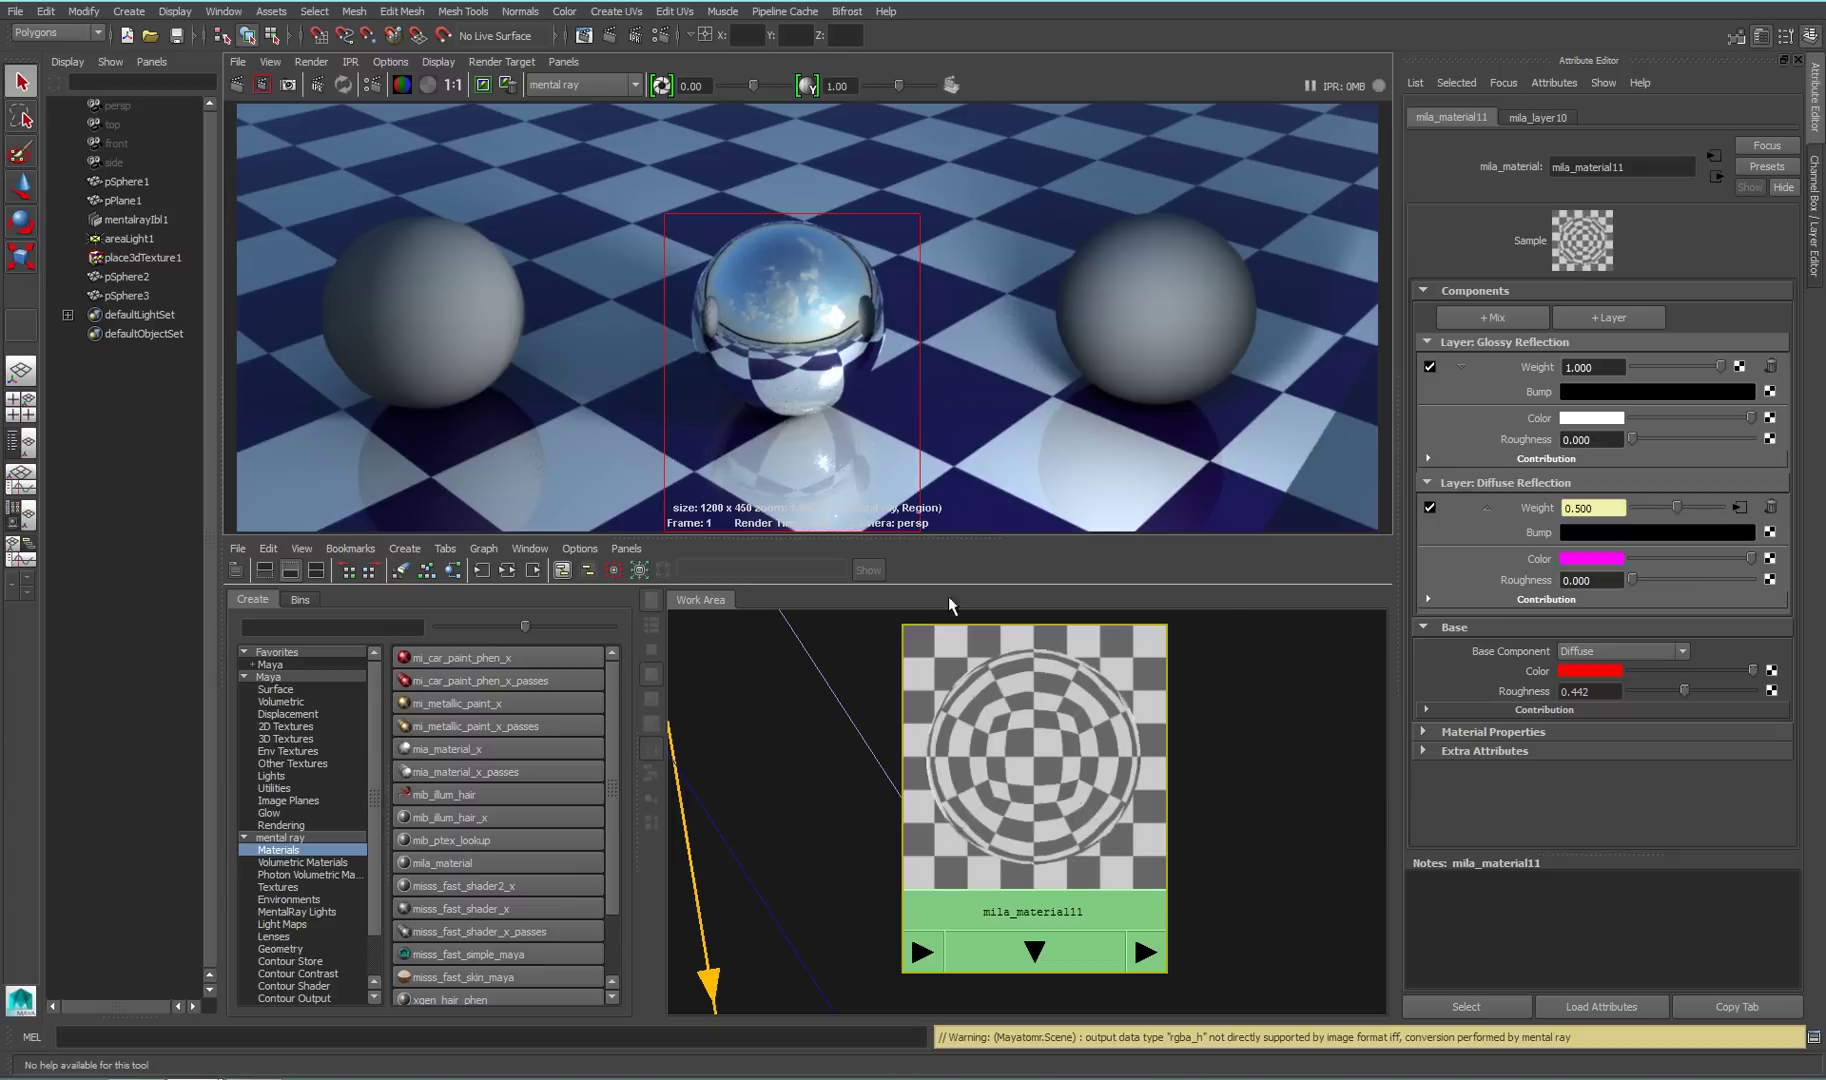
Connect checker6 to the Glossy Reflection layer's weight on mila_material11 and render the regions around the middle and right spheres
key(3)
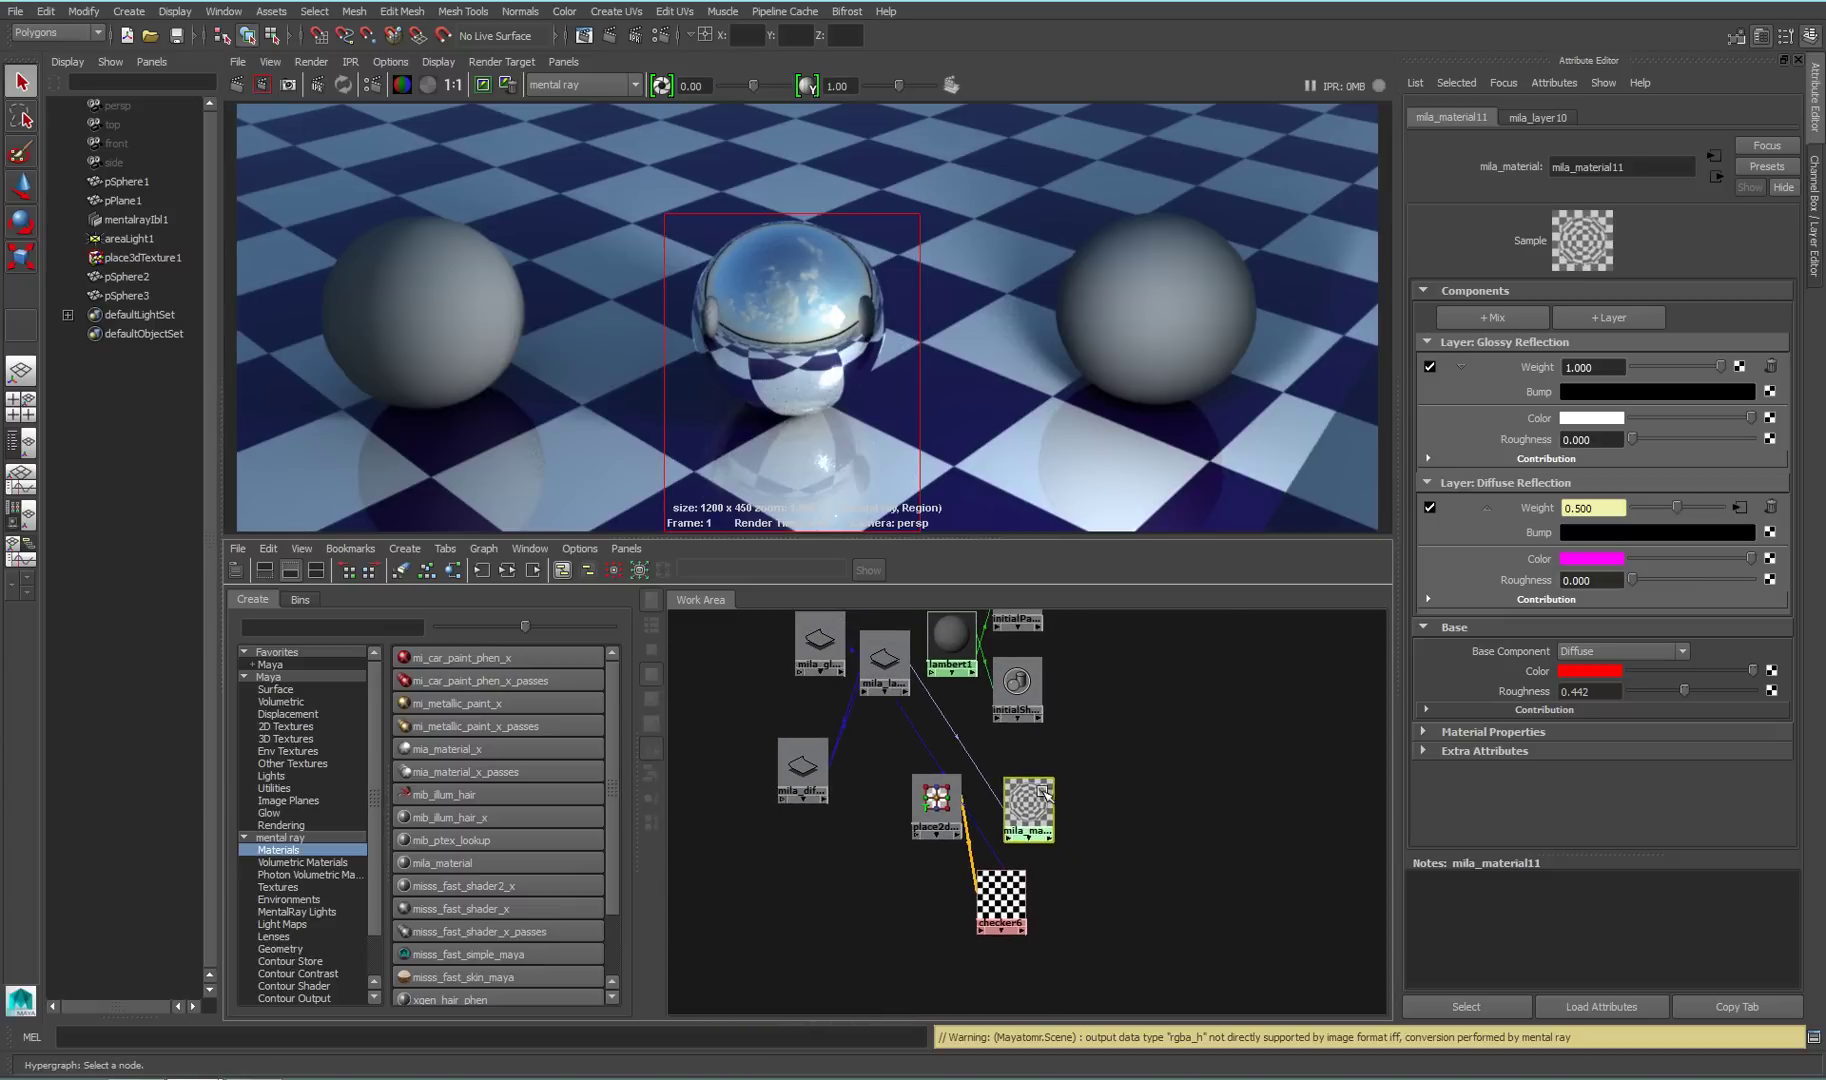
drag(1039, 797, 1069, 763)
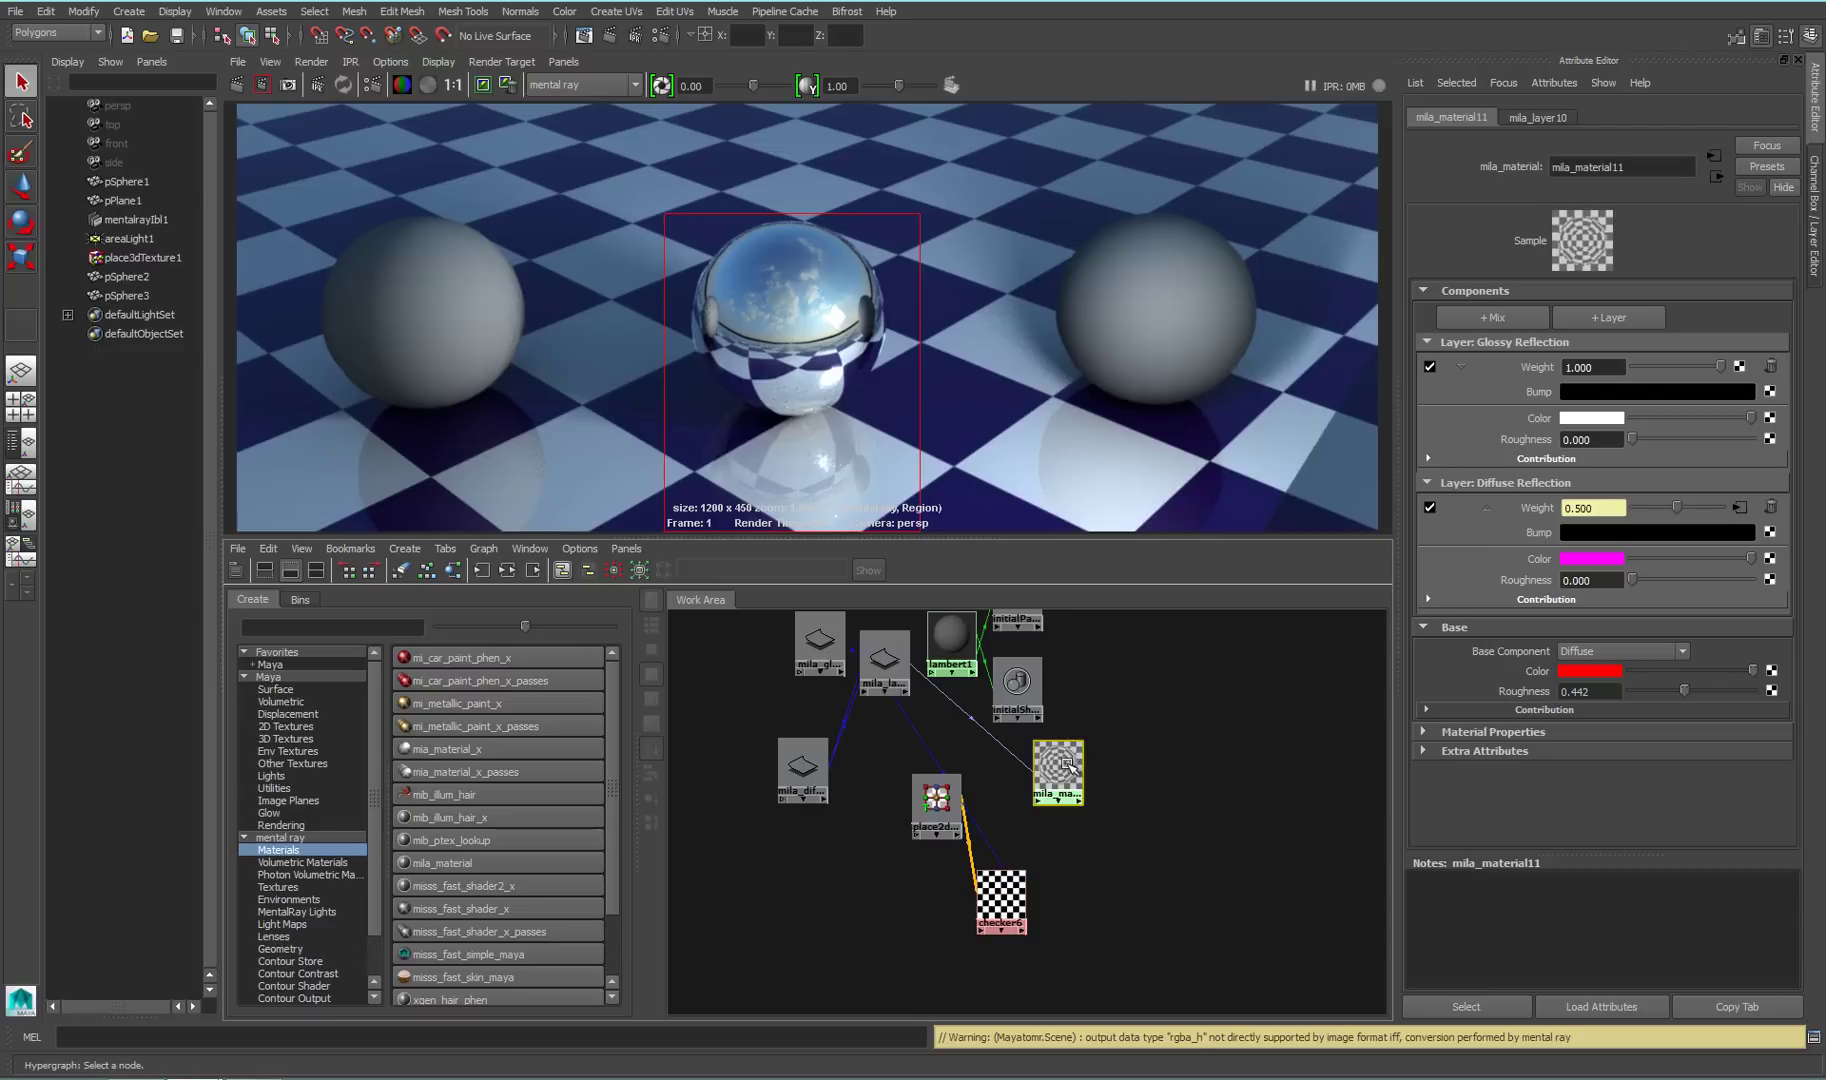
drag(1003, 895, 998, 863)
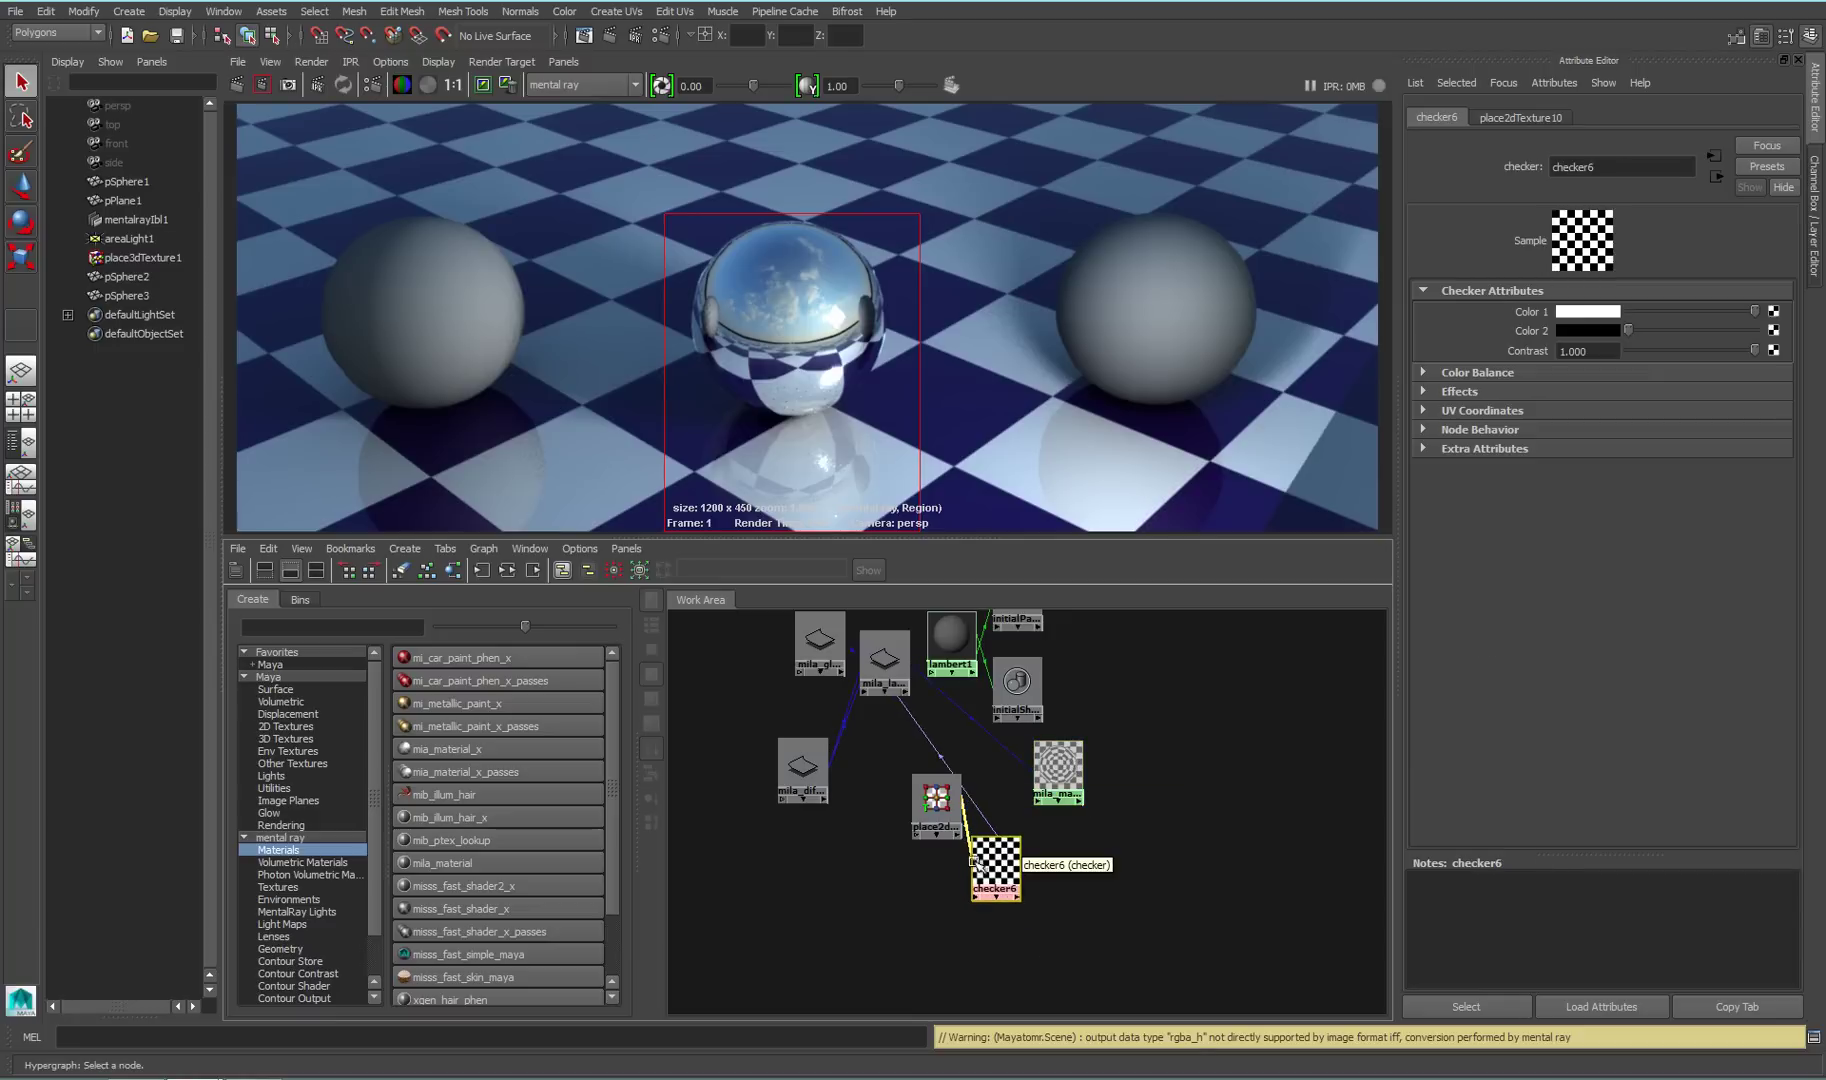
click(1068, 770)
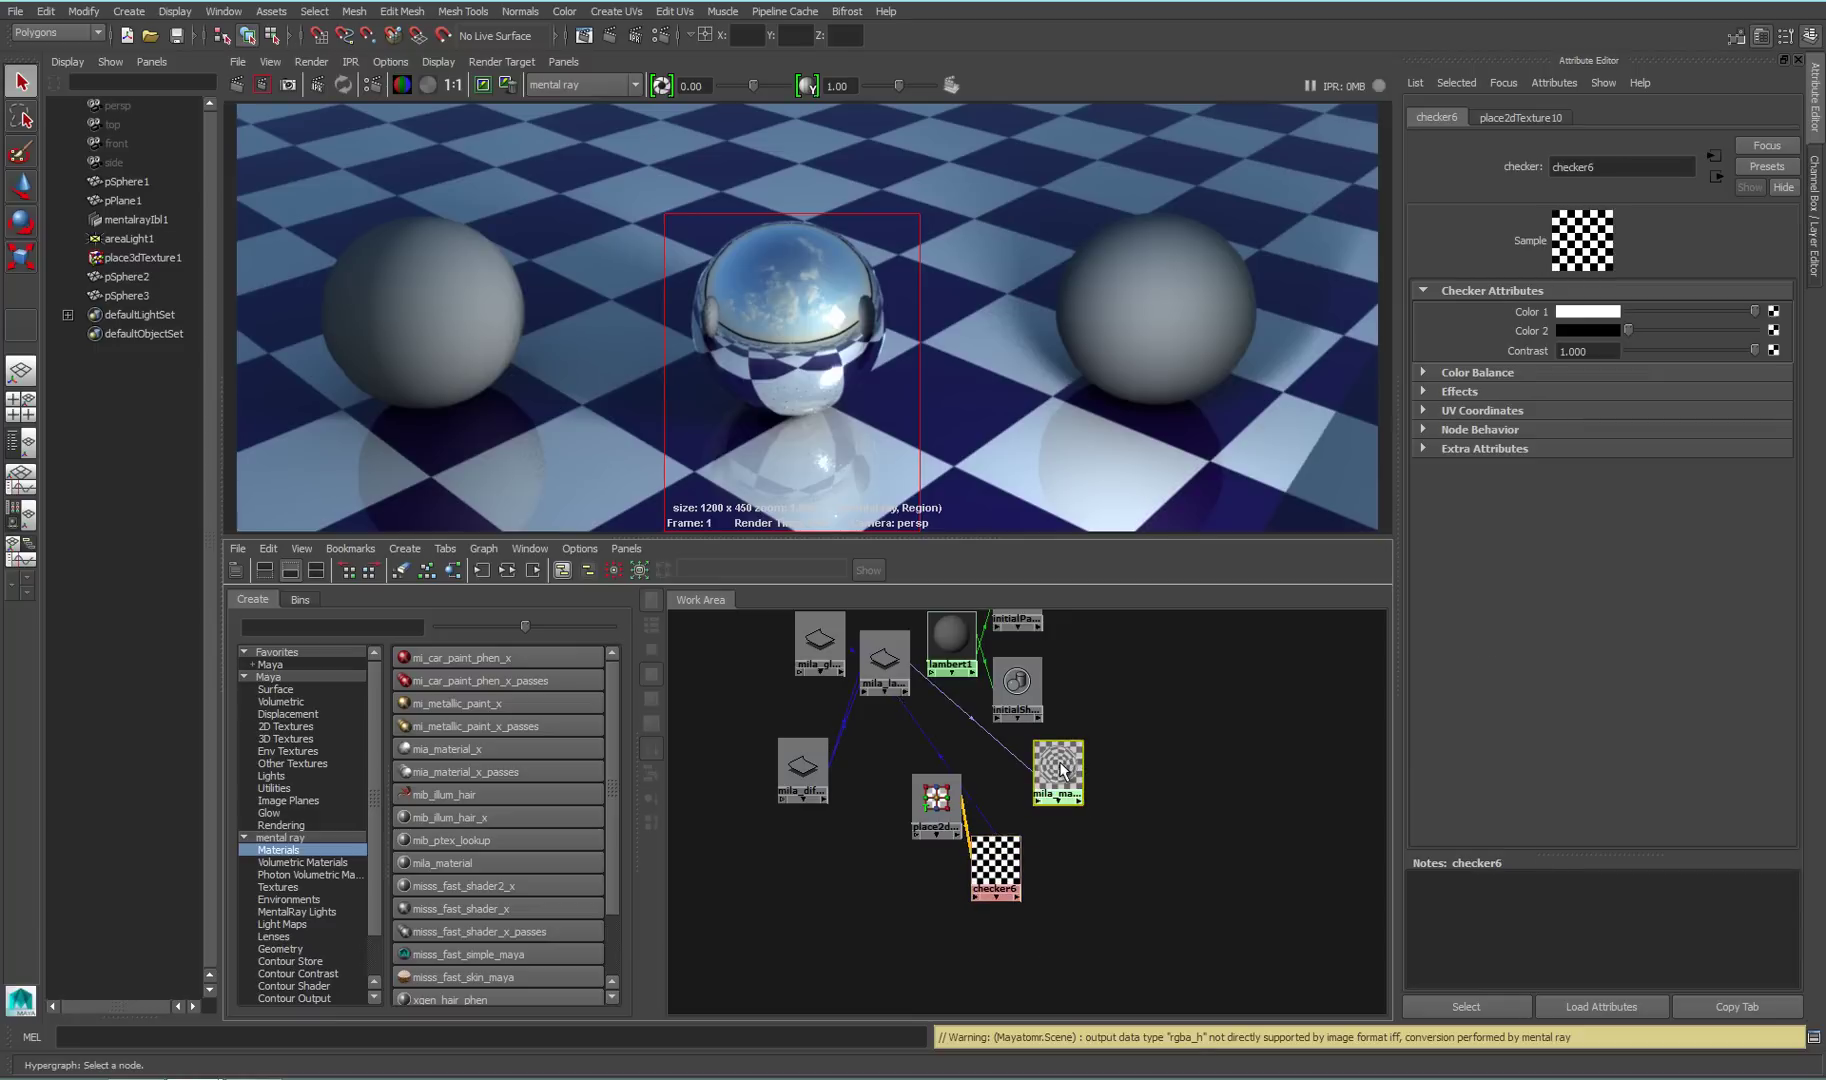
mouse_move(996, 882)
middle_down()
mouse_move(1554, 355)
mouse_move(1545, 372)
middle_up()
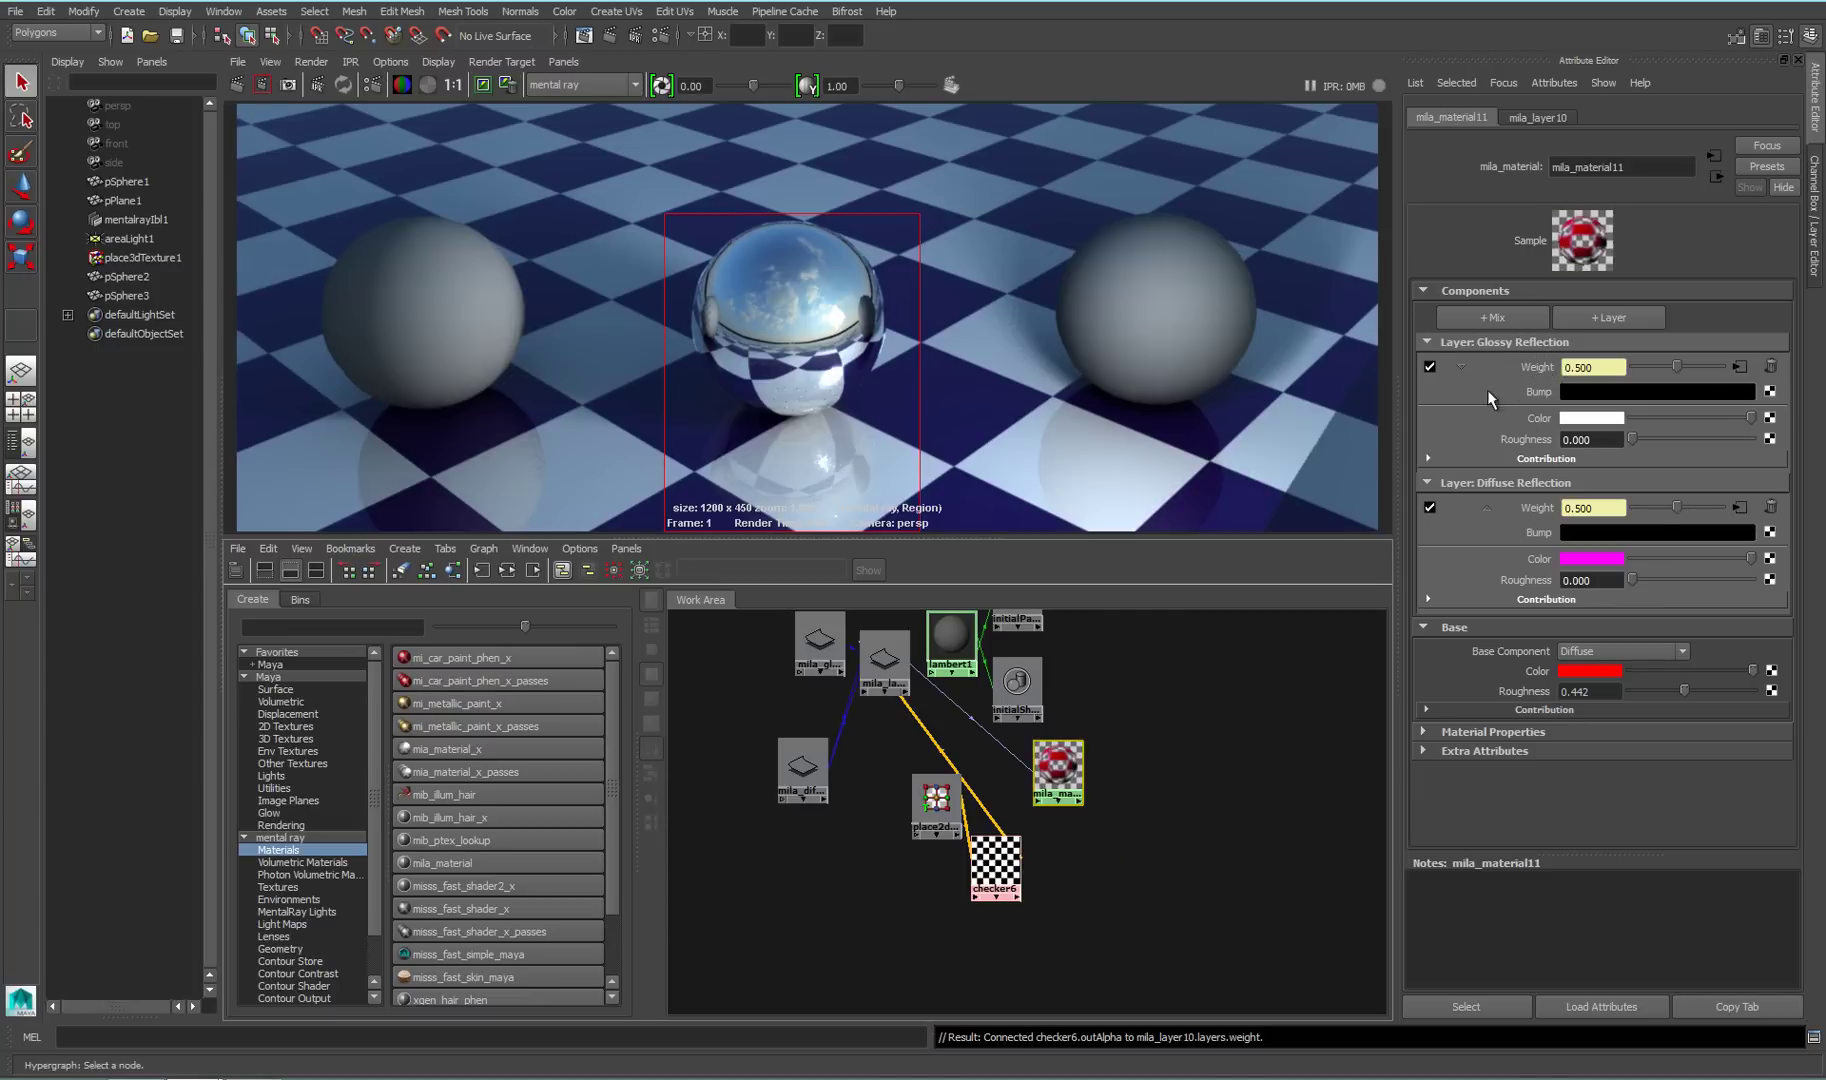
click(262, 85)
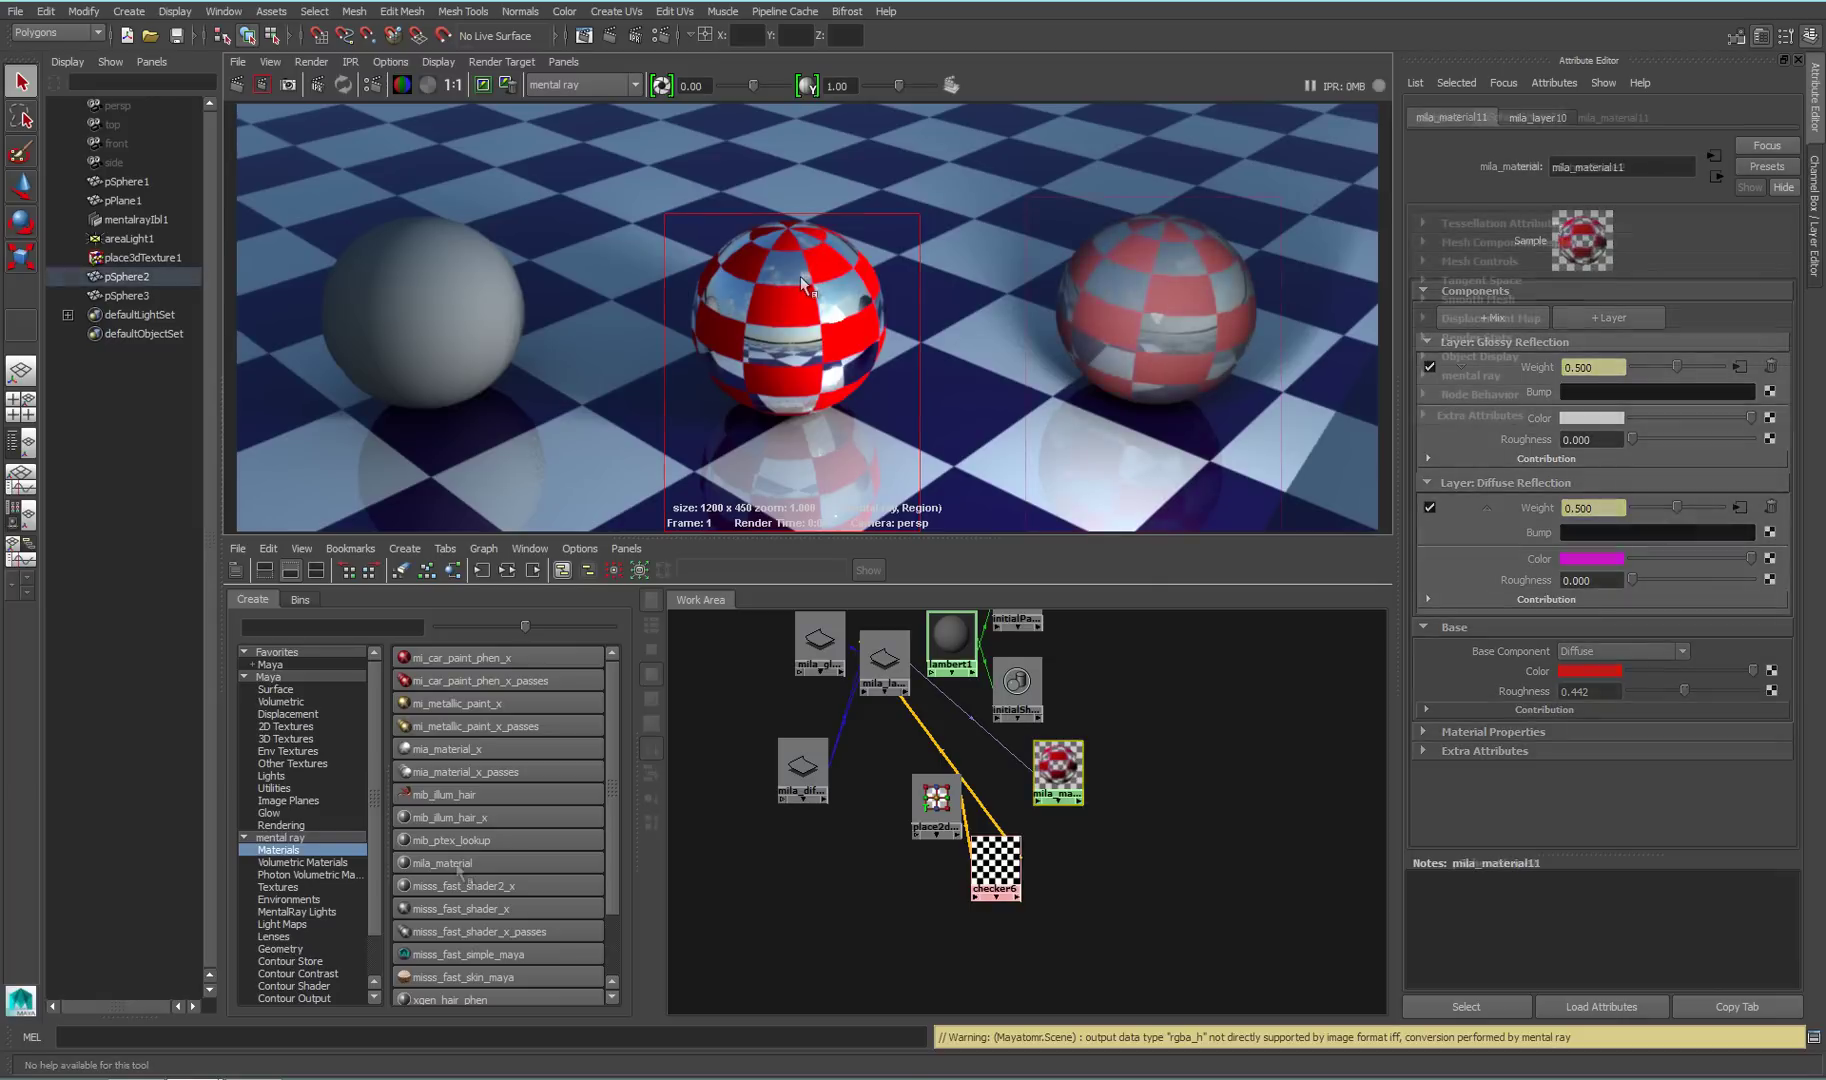
drag(1025, 197, 1281, 530)
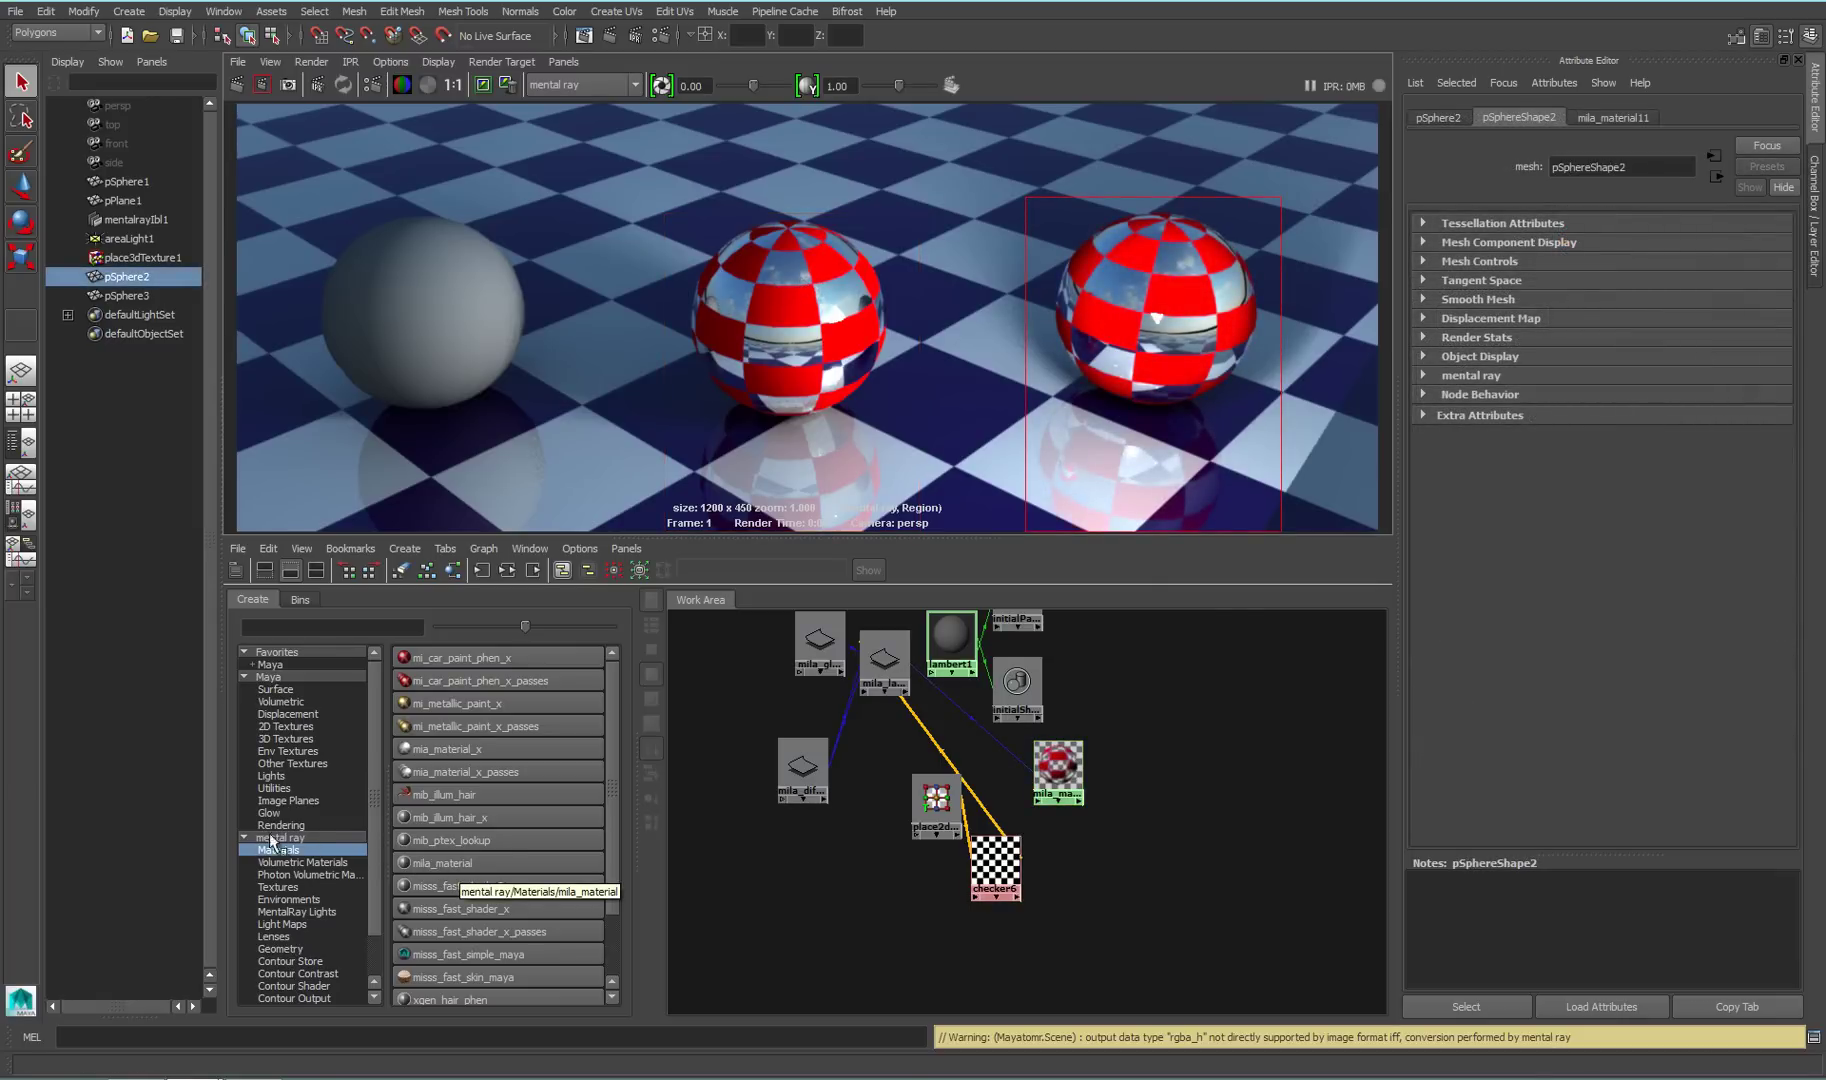
Create a new mila_material, assign it to pSphere1 and render a region around the middle sphere
click(455, 863)
drag(1141, 785, 1195, 895)
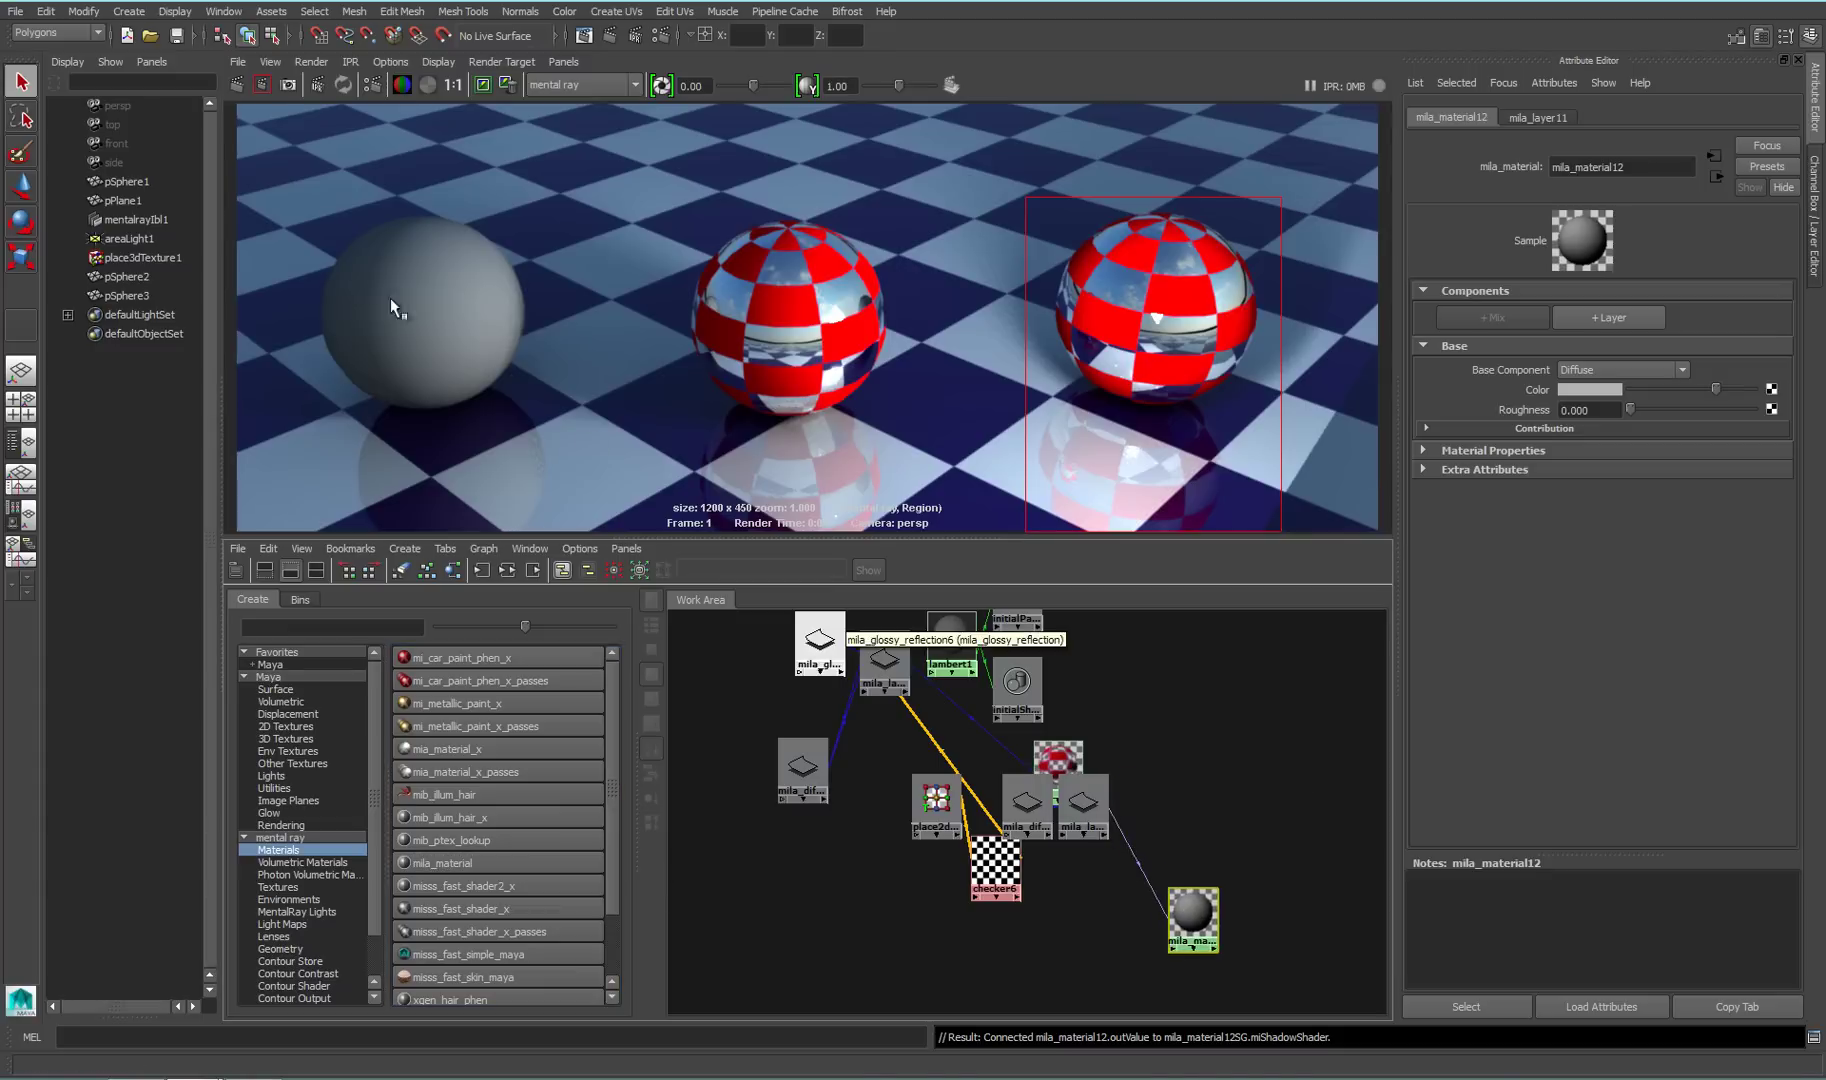
click(127, 181)
right_click(1193, 912)
click(1180, 946)
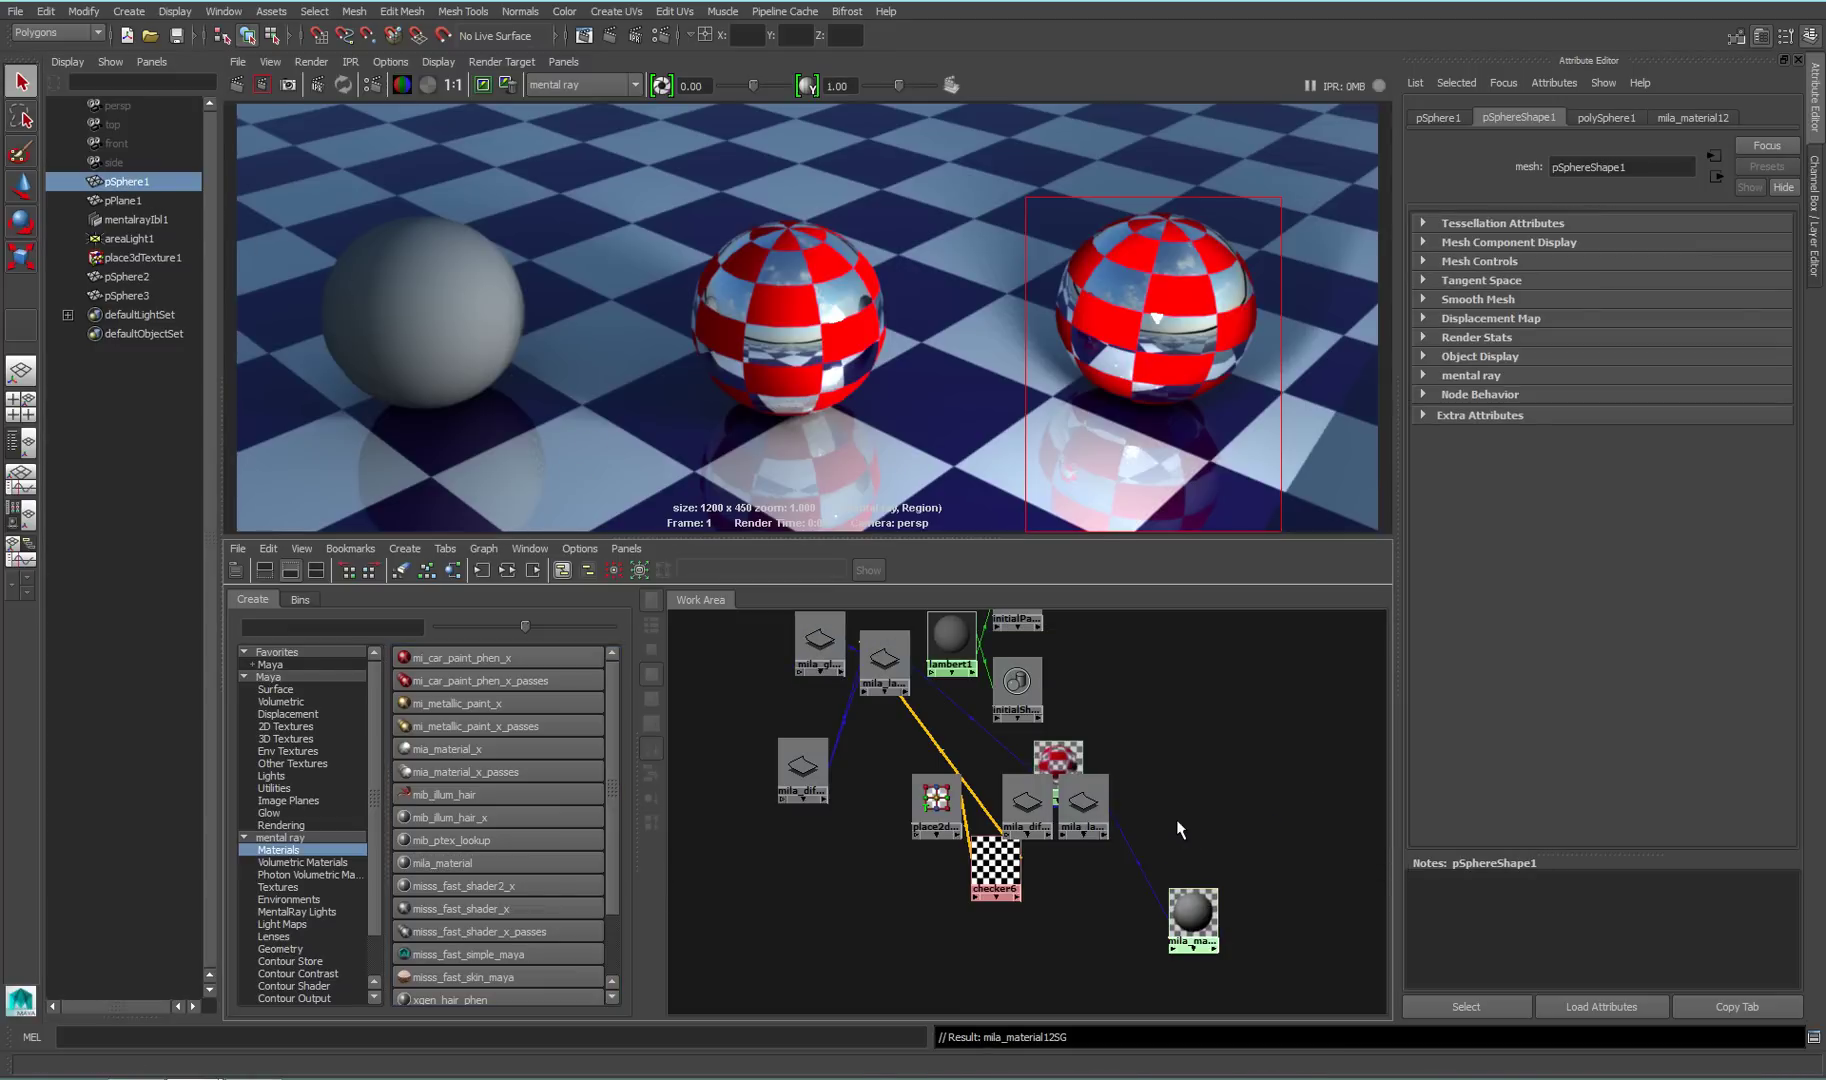
drag(656, 185, 918, 540)
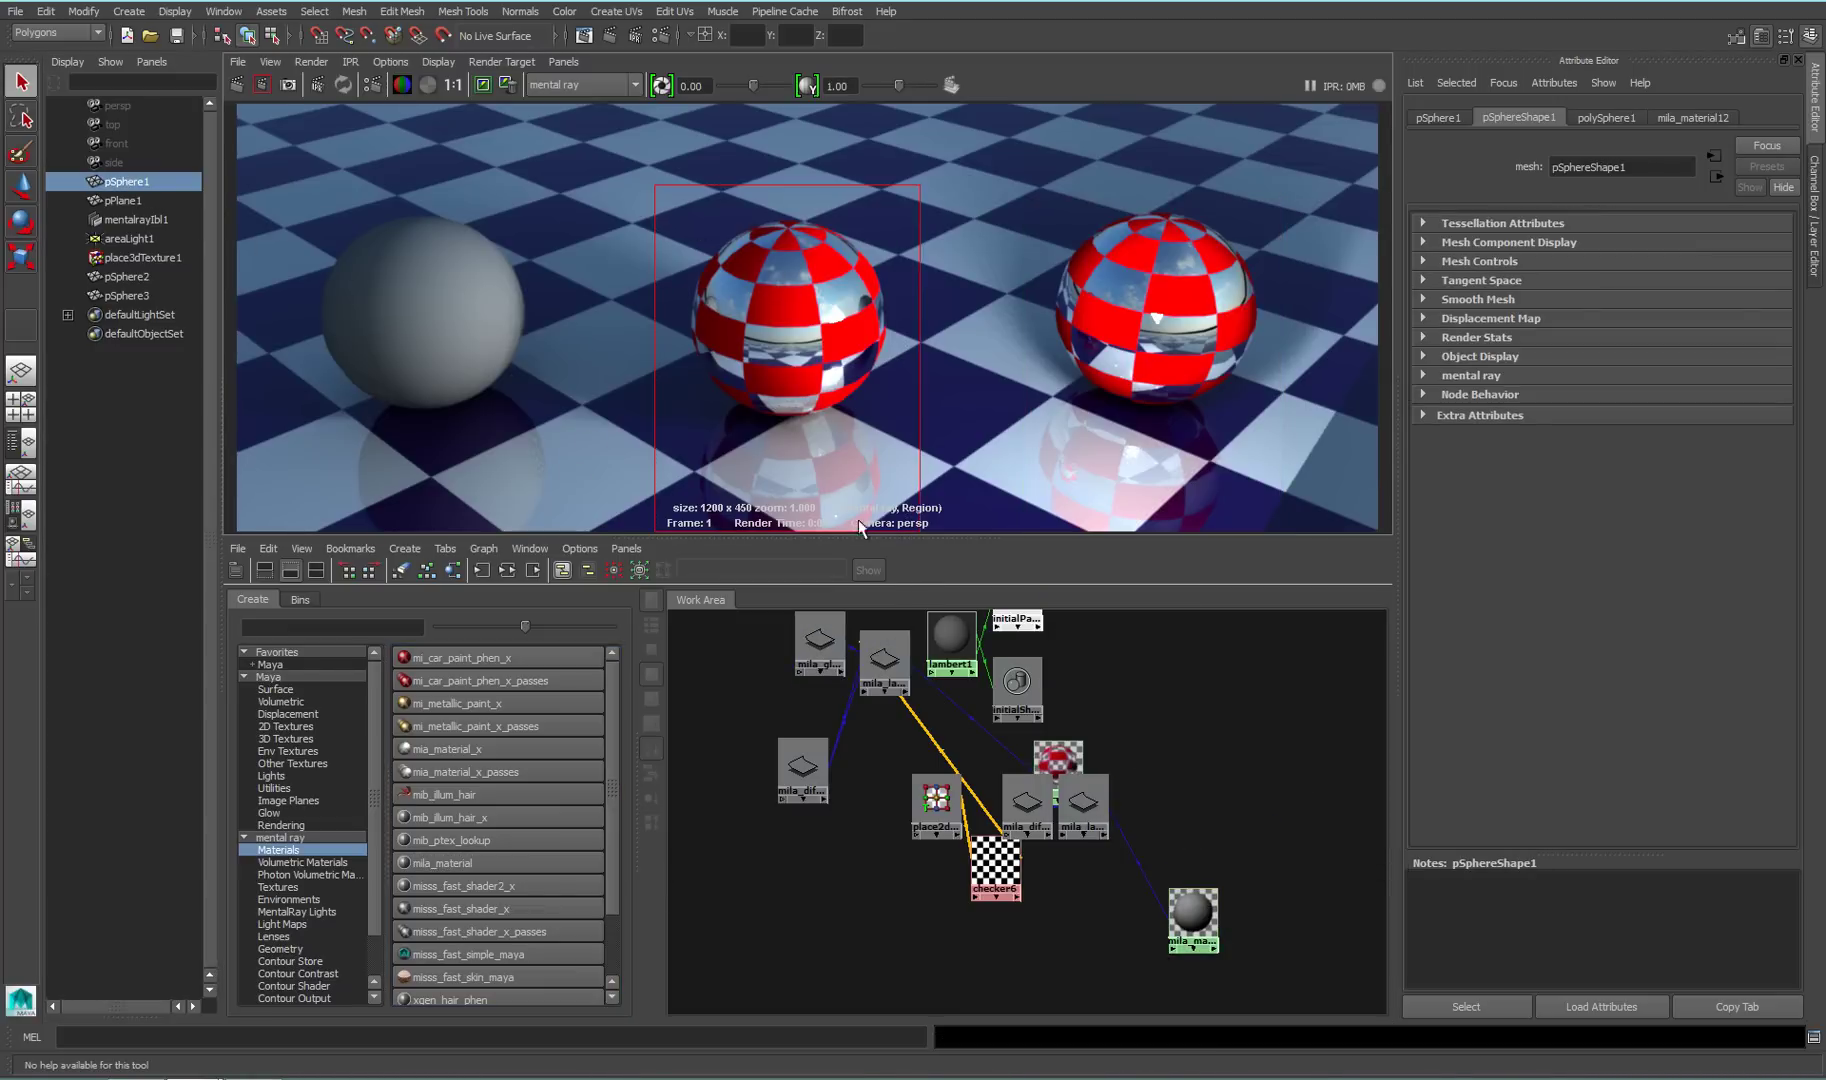
click(261, 85)
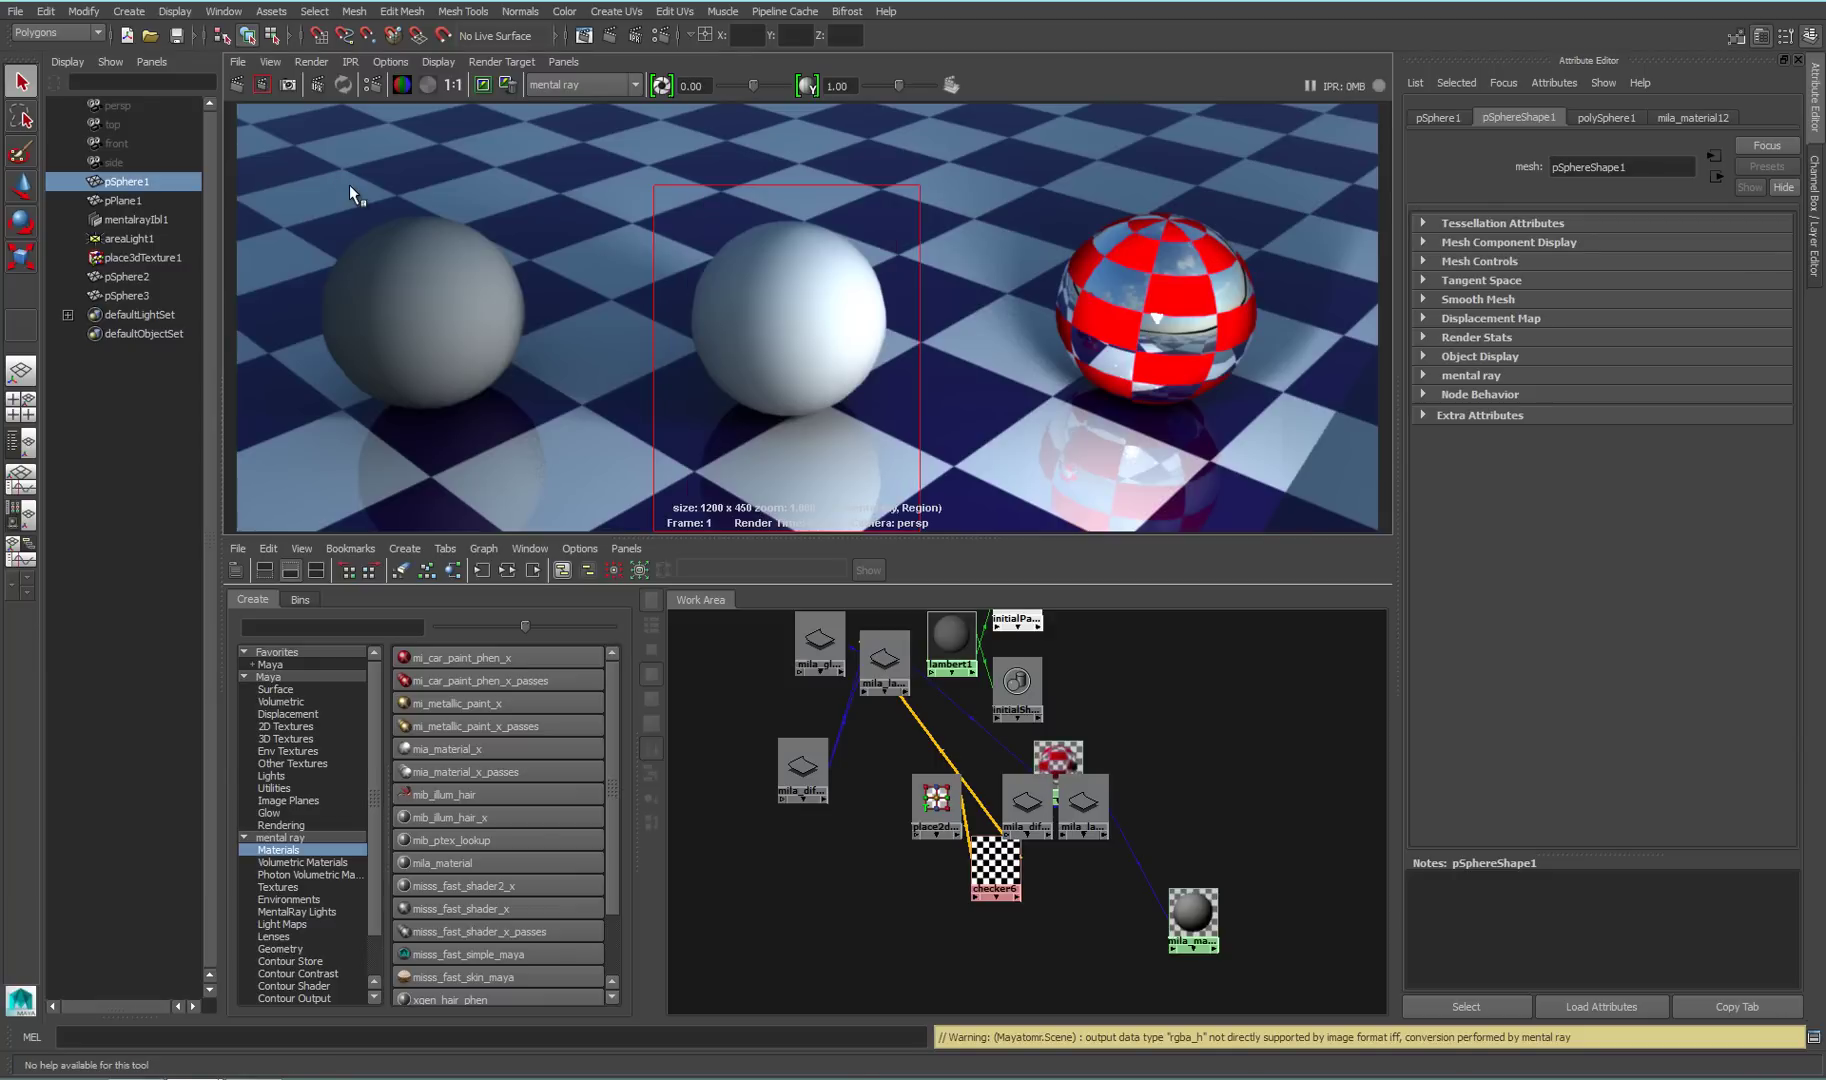
Add a Fresnel layer with a Glossy Reflection component to mila_material12 and re-render the middle sphere's region
right_drag(1195, 915, 1226, 857)
click(1226, 857)
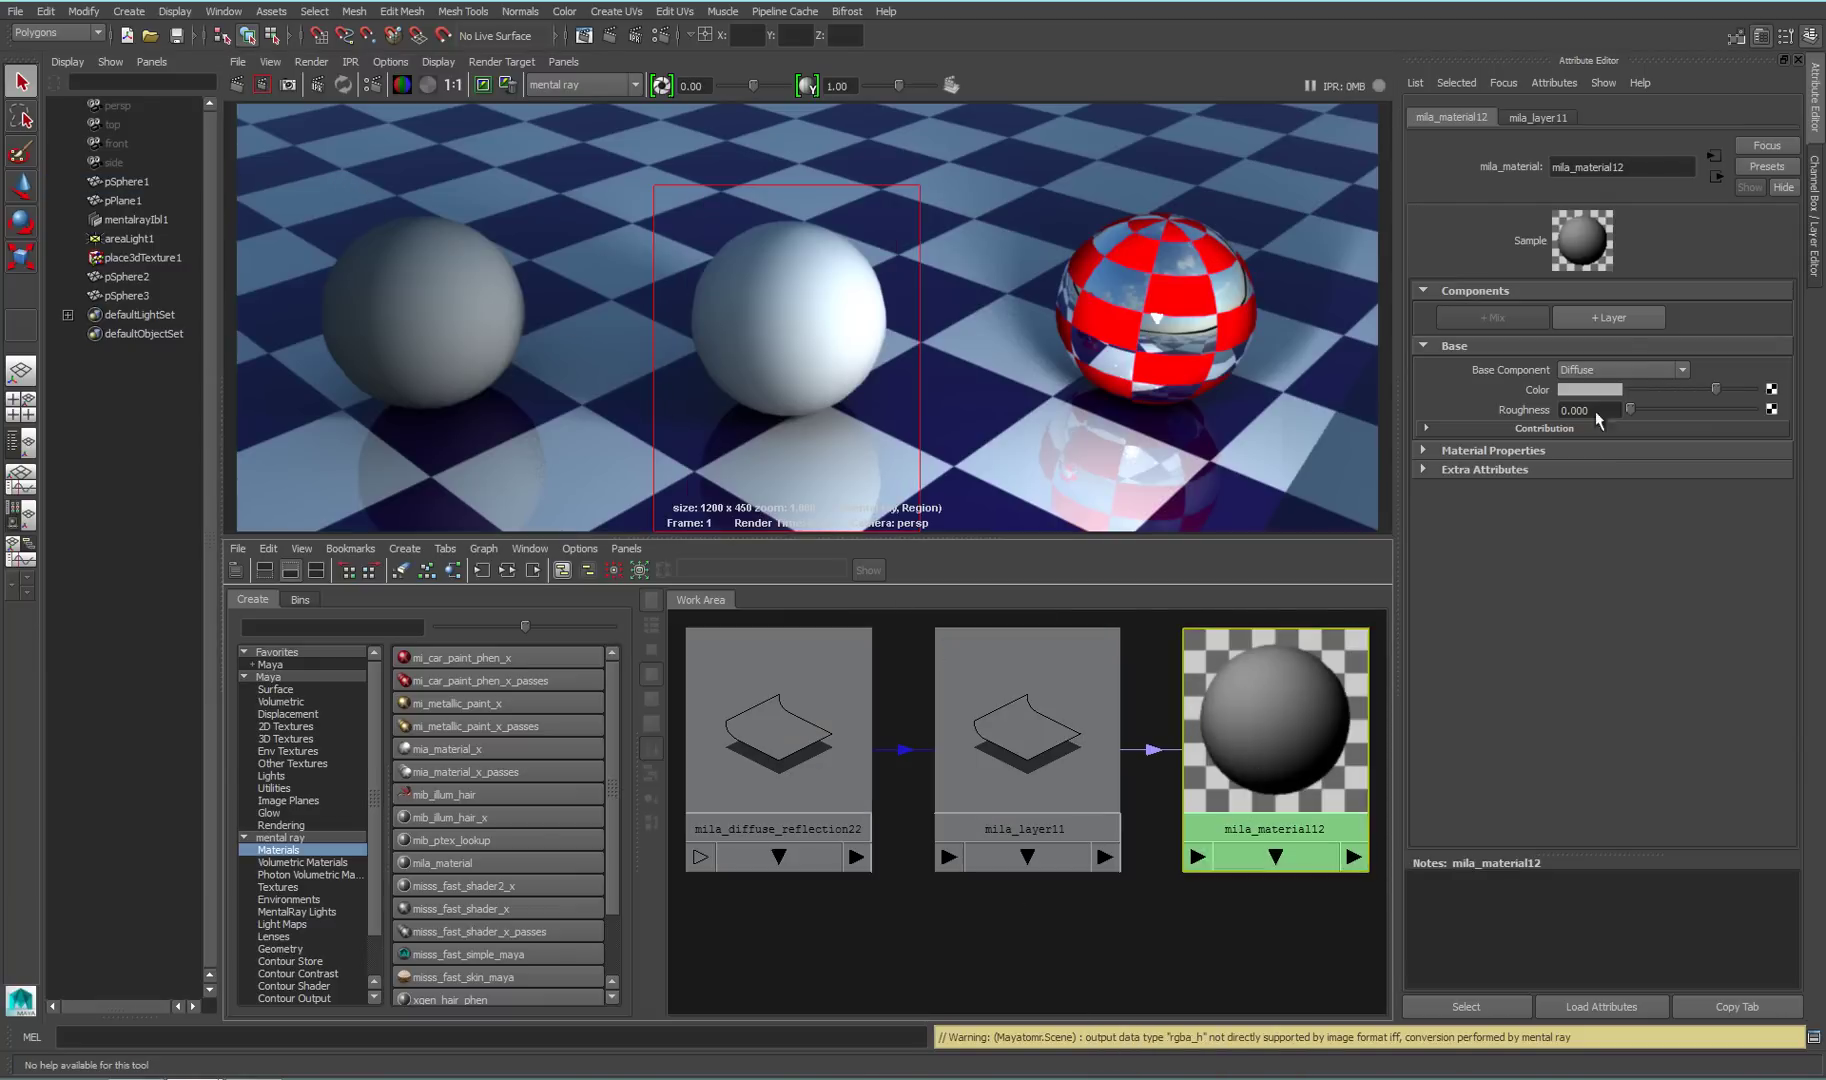
click(1621, 319)
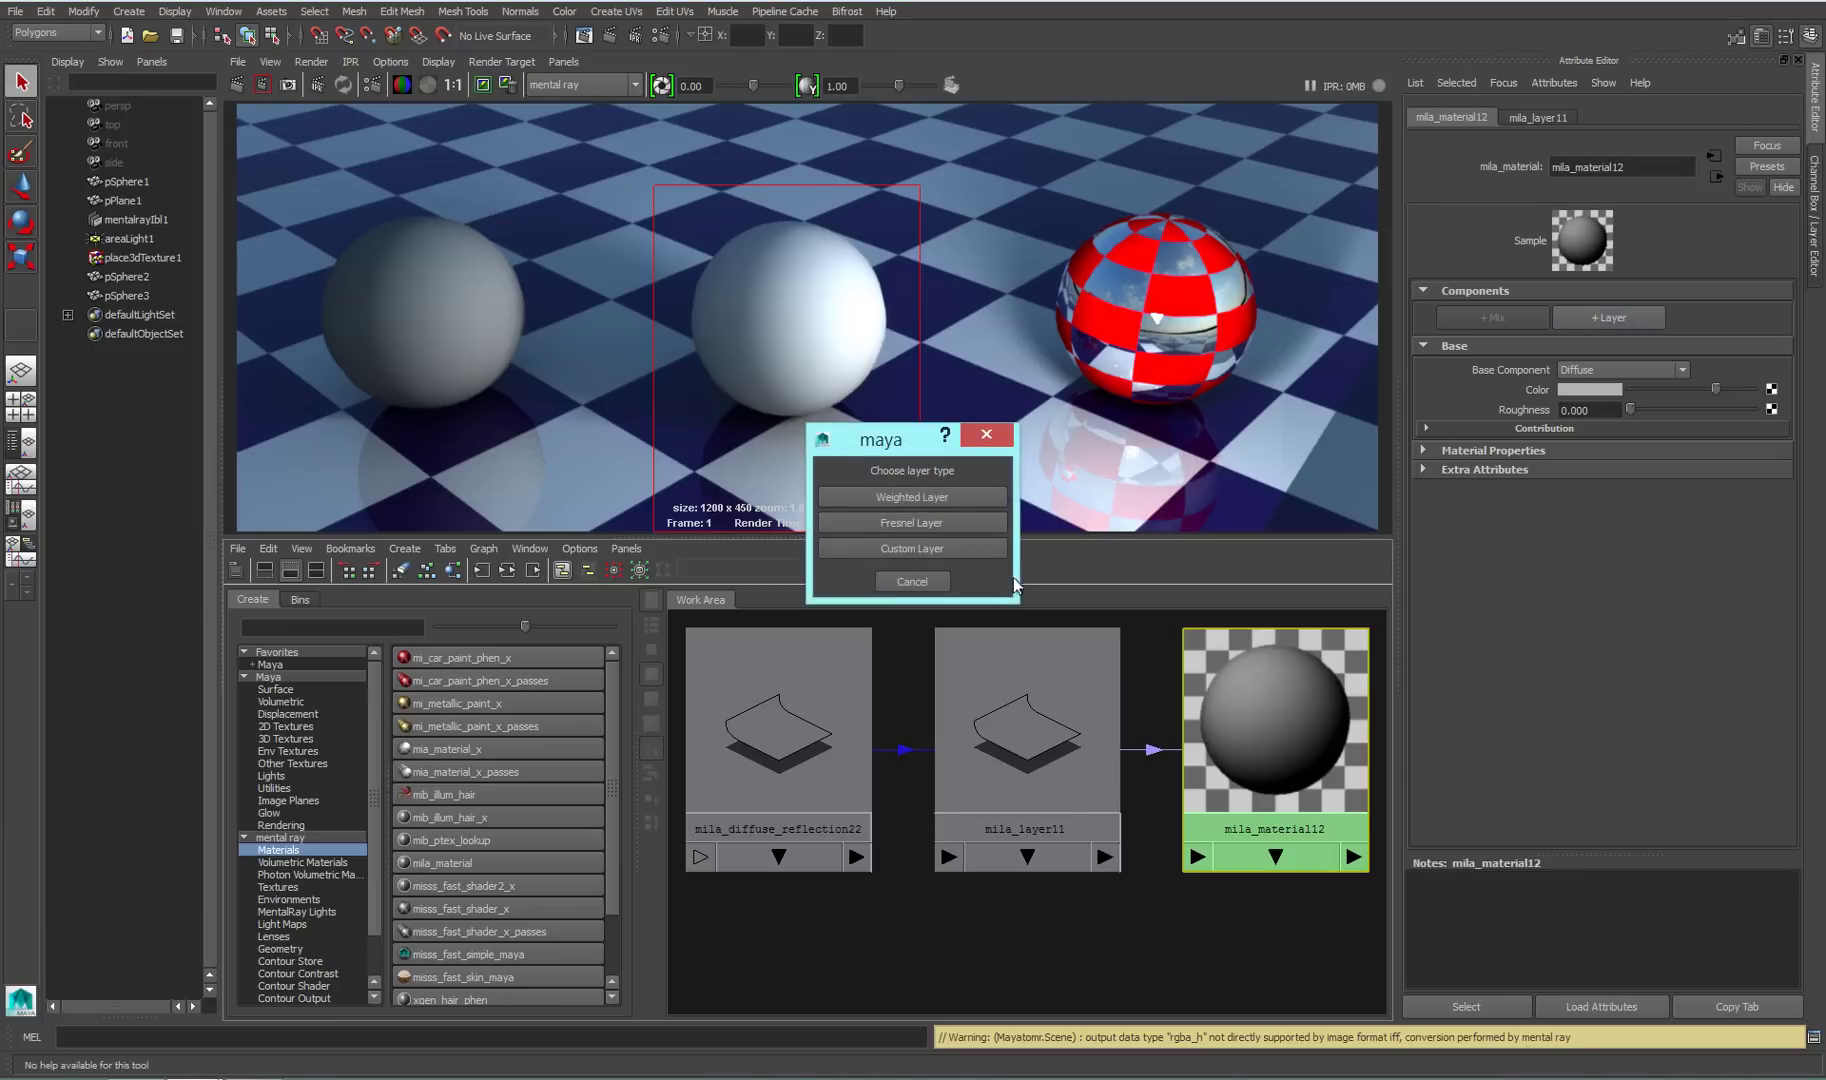
click(964, 522)
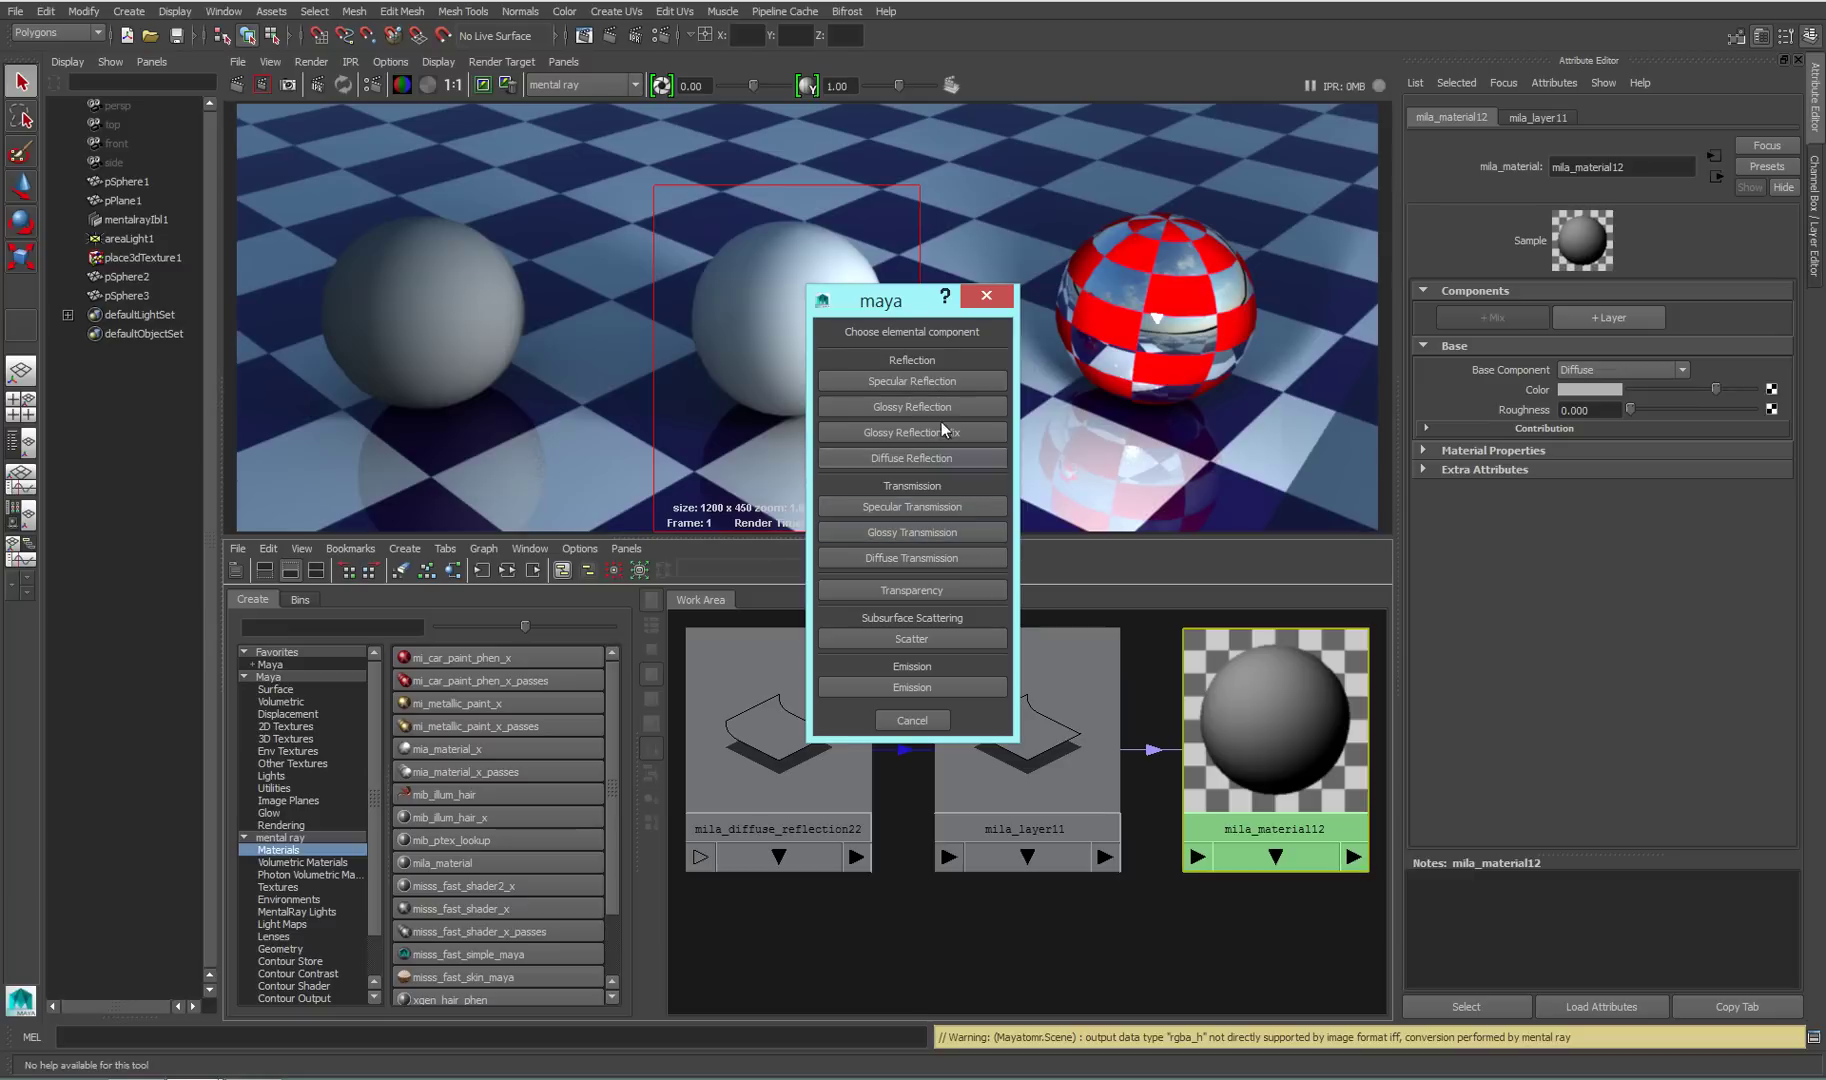
click(929, 407)
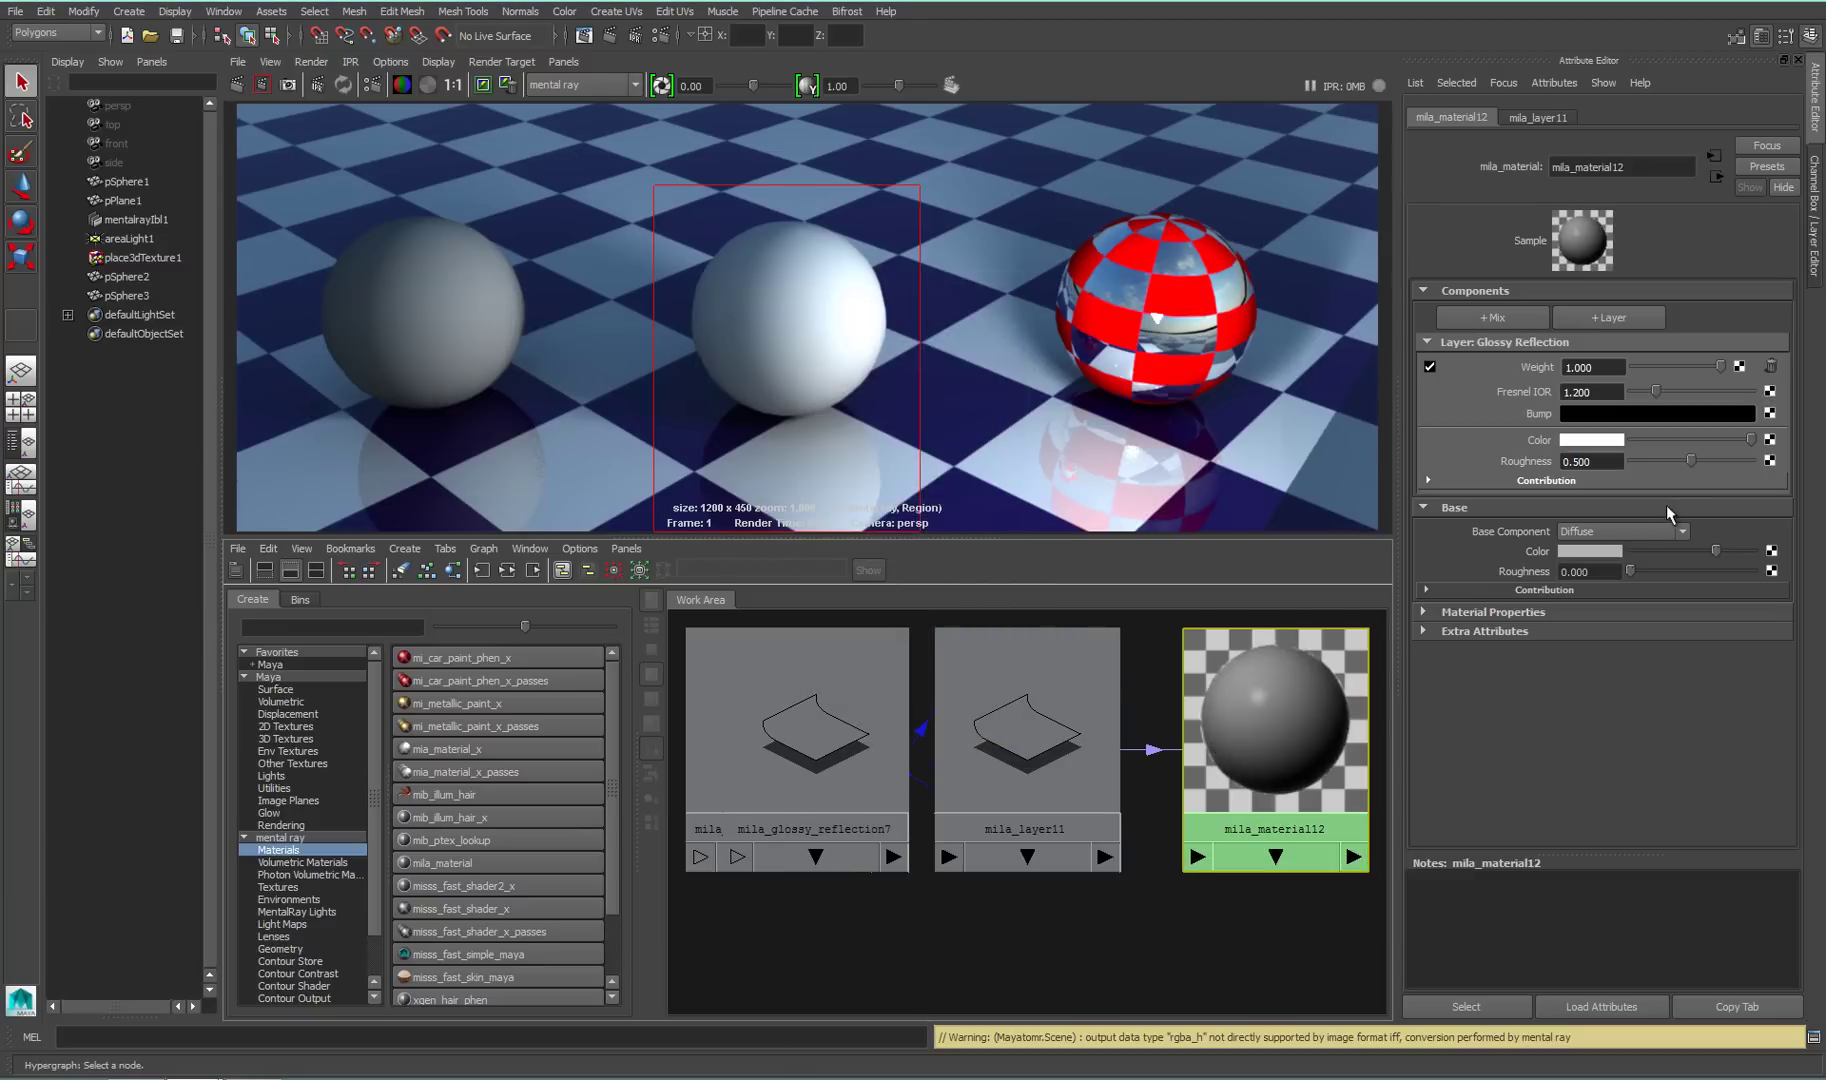
click(262, 84)
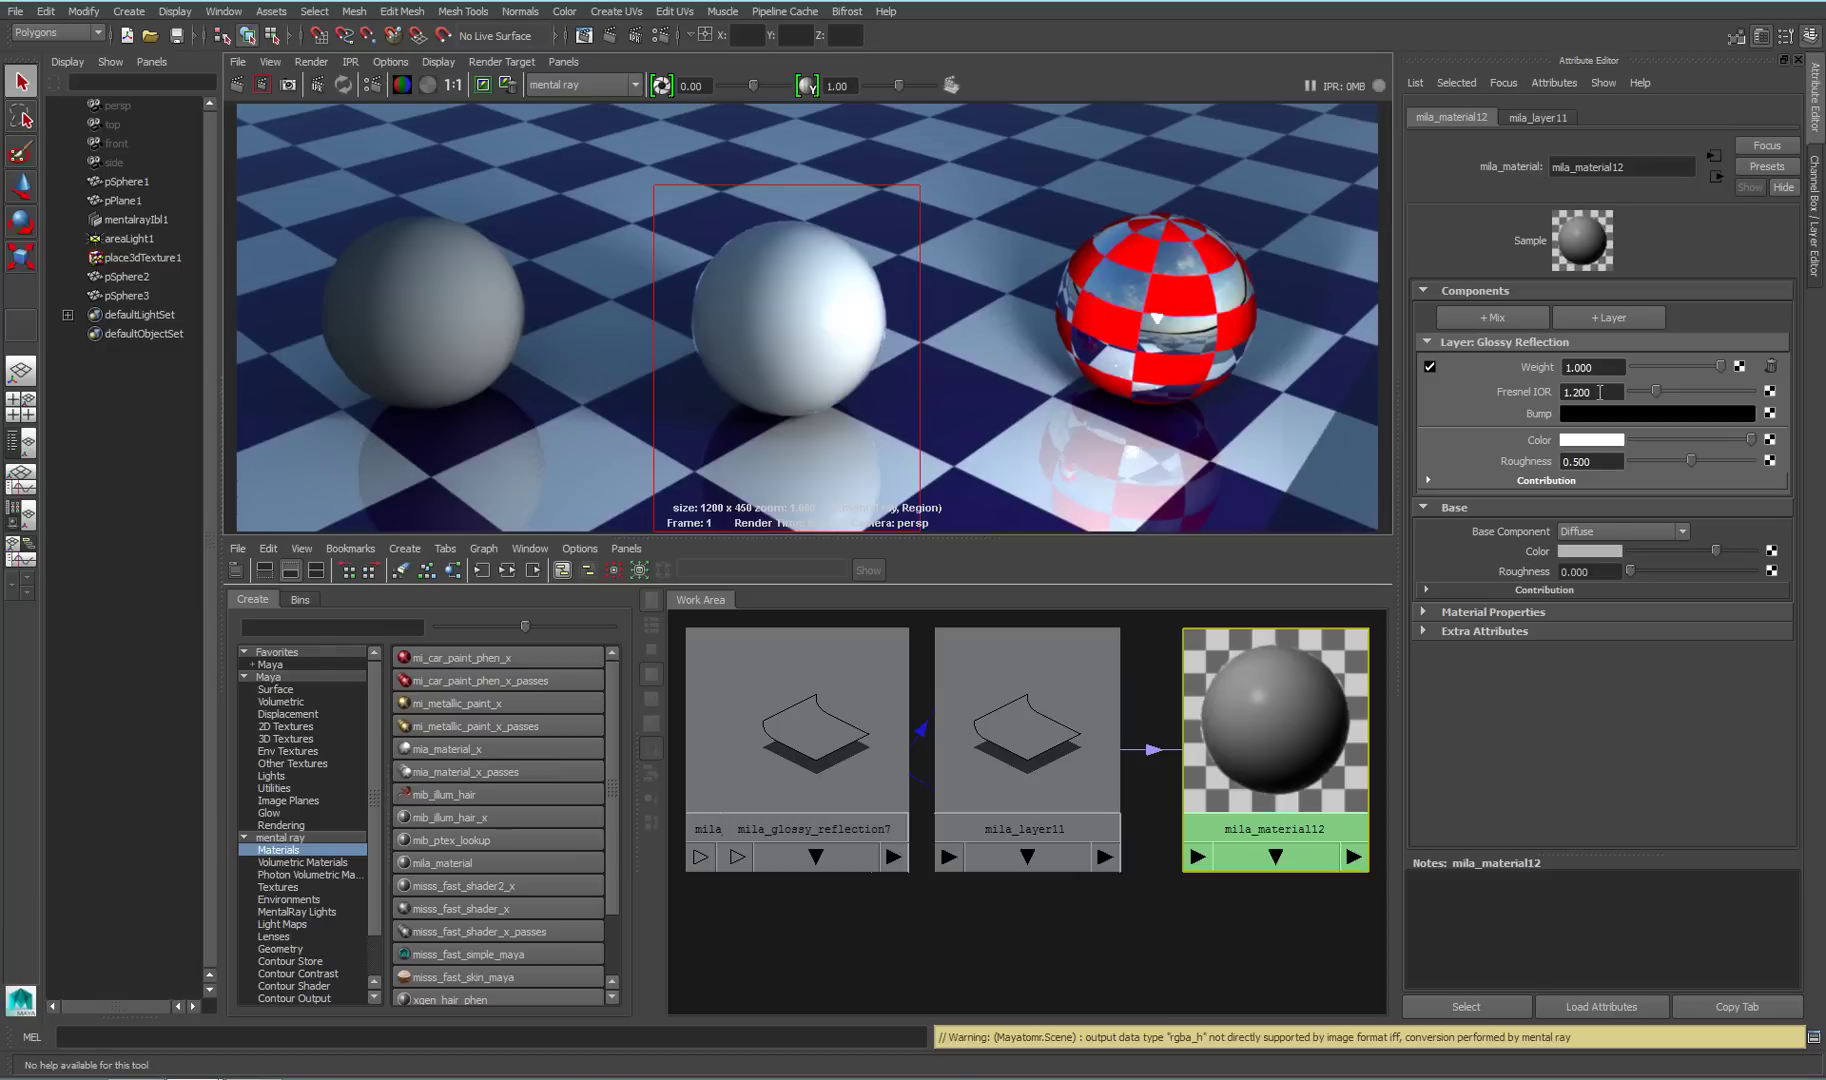
Raise the glossy layer's Fresnel IOR to 1.904, keep the current render, re-render the region and compare both images
drag(1655, 391, 1740, 395)
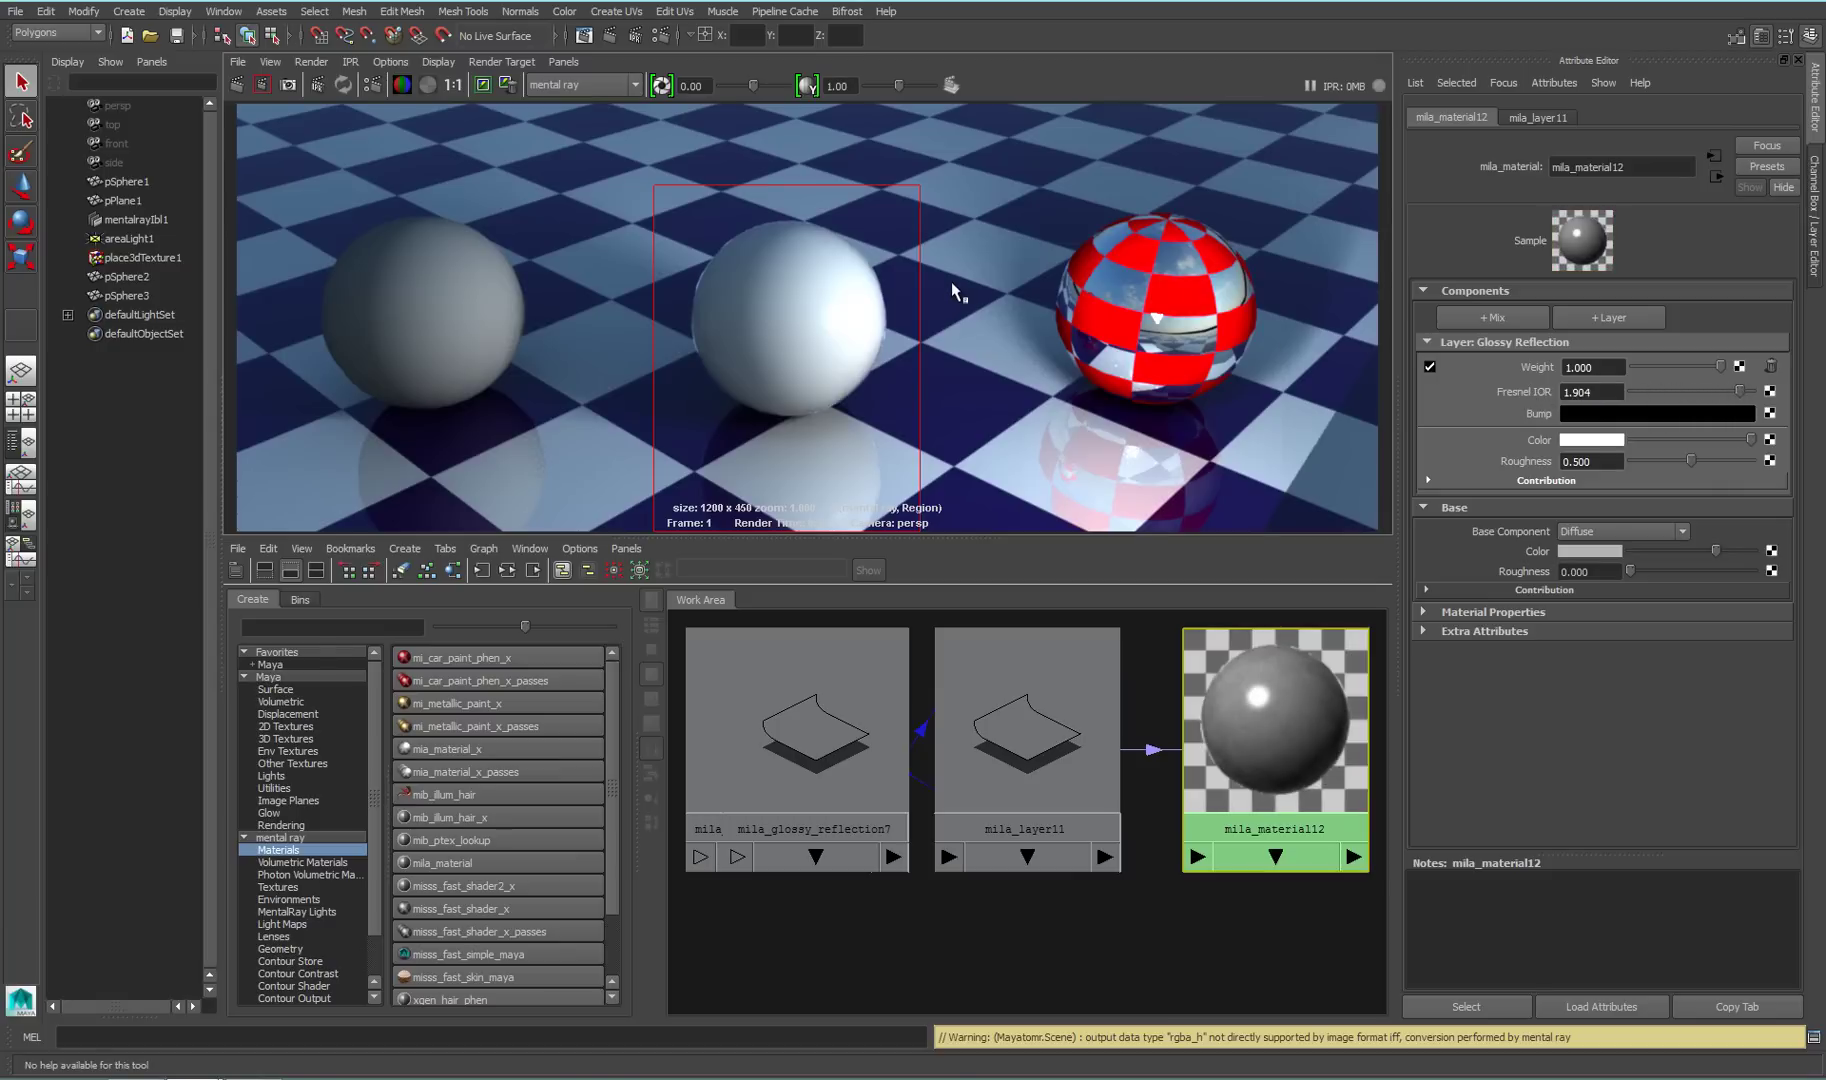
click(481, 93)
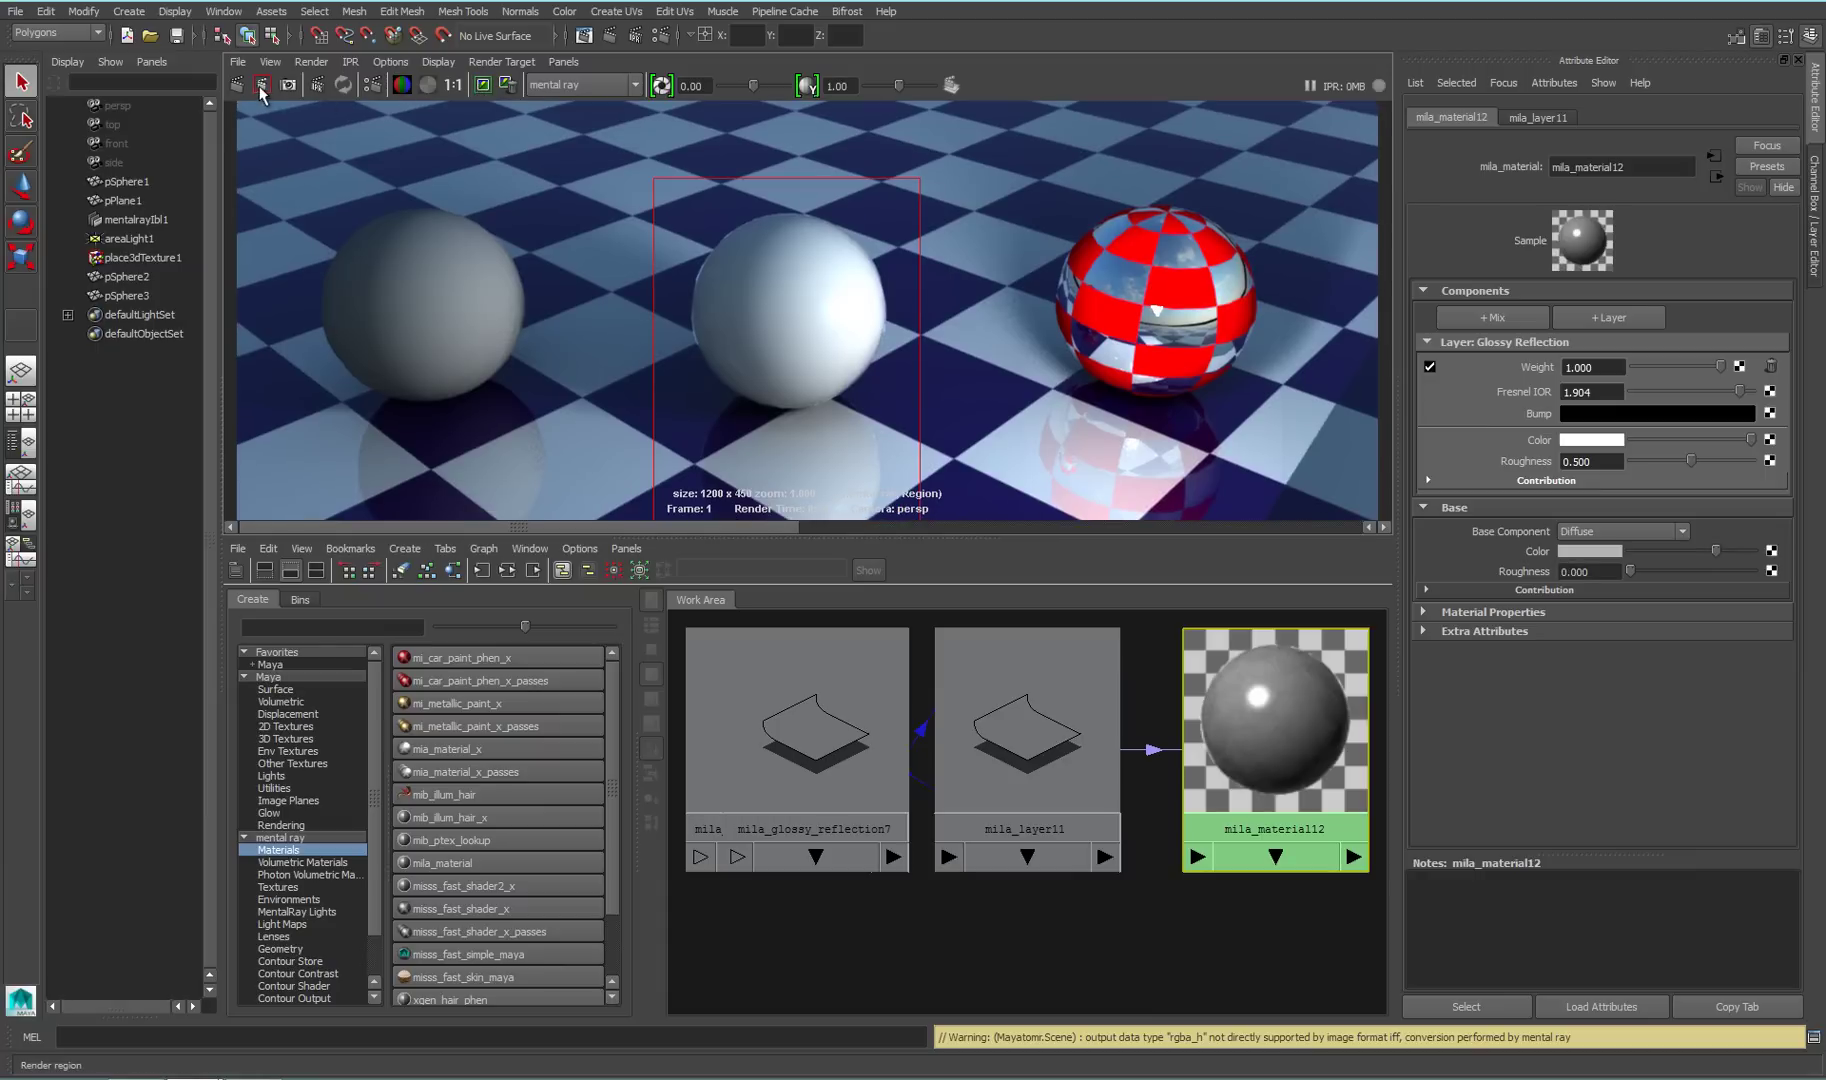
click(262, 85)
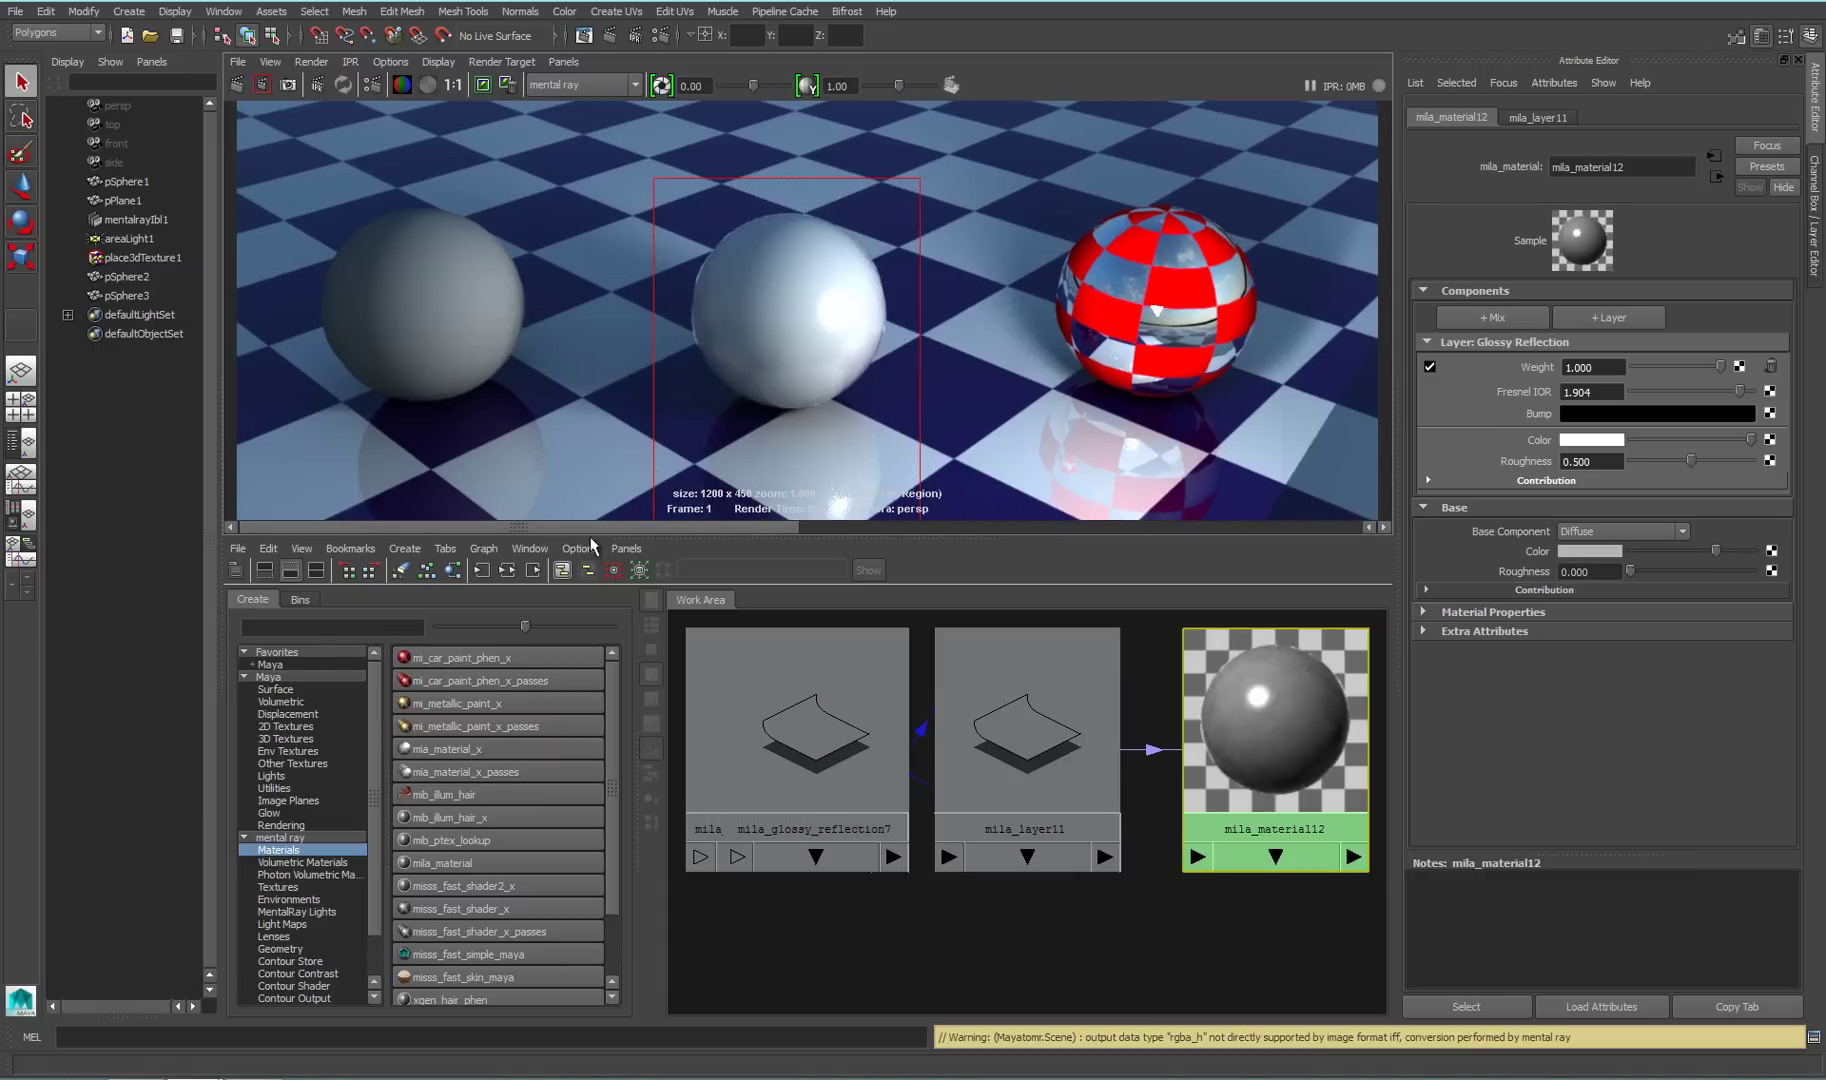
click(813, 529)
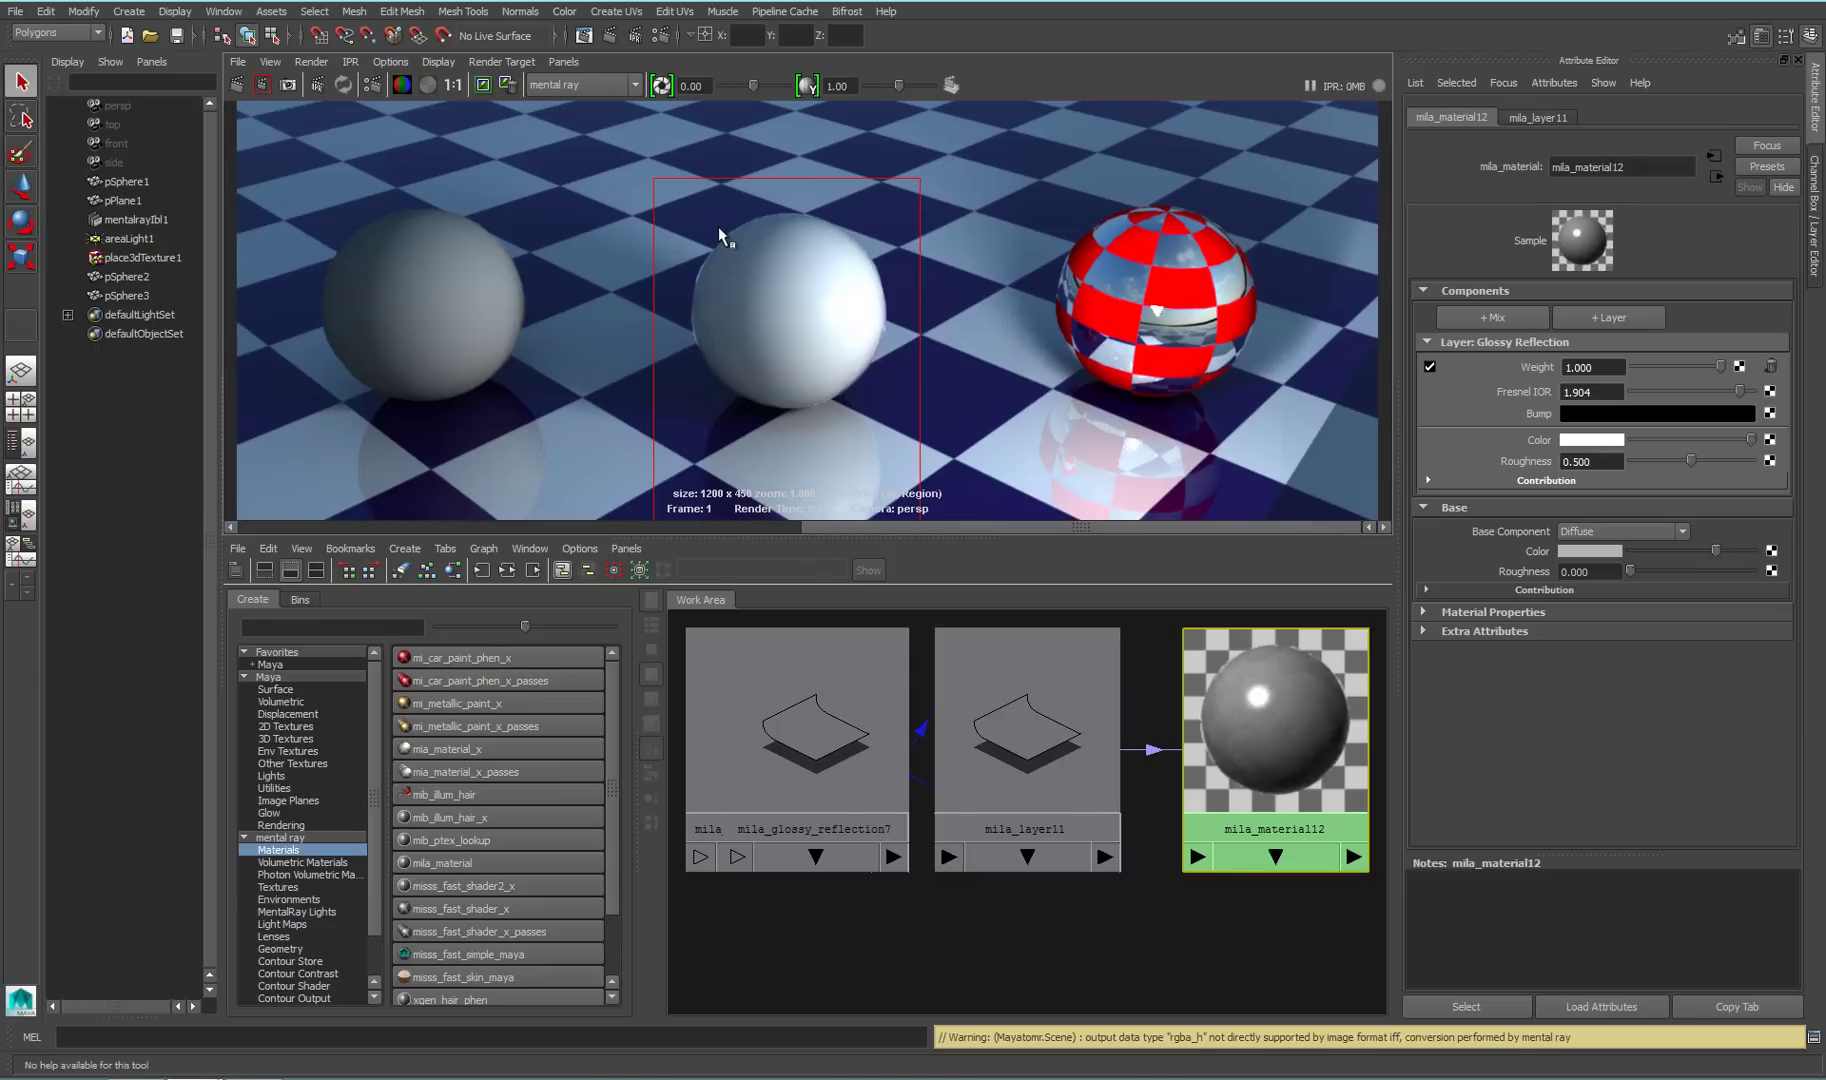
click(967, 527)
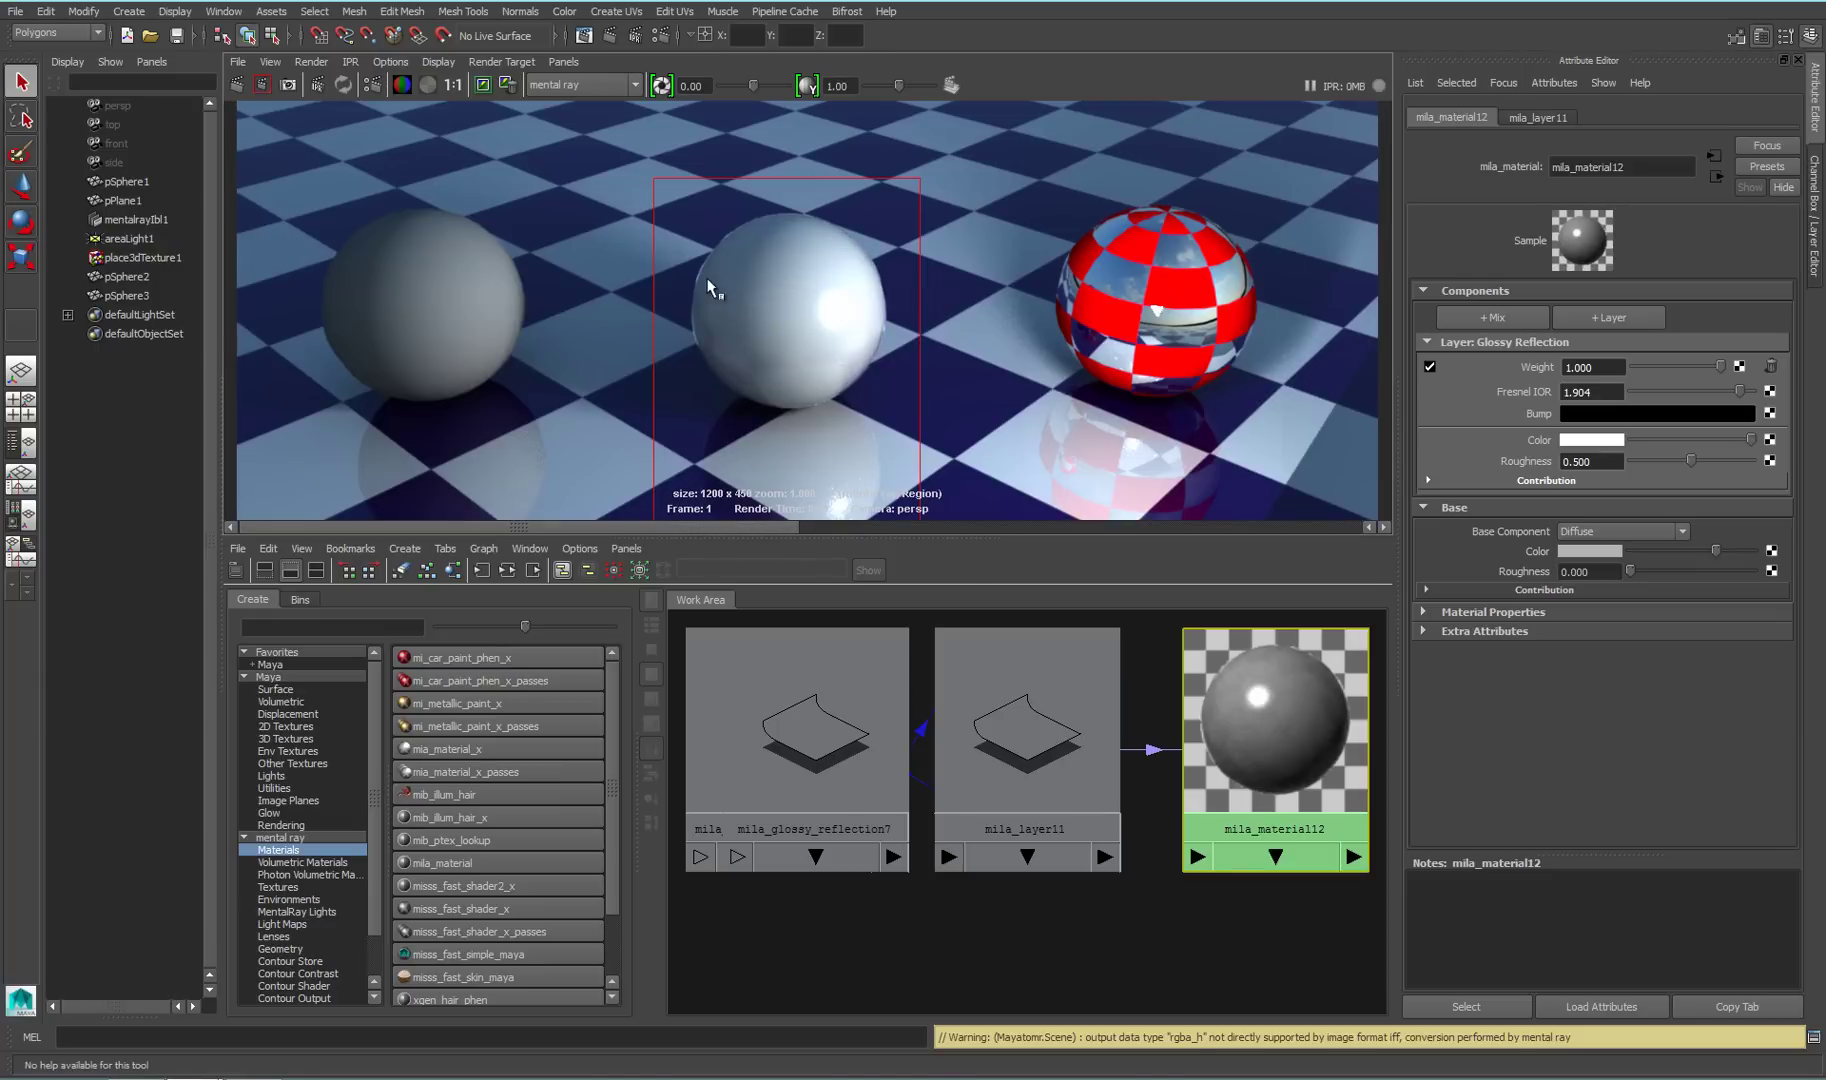
Set the Glossy Reflection layer's roughness to 0, re-render the middle sphere and compare the result with the stored image
click(1692, 461)
drag(1678, 464, 1602, 474)
click(263, 86)
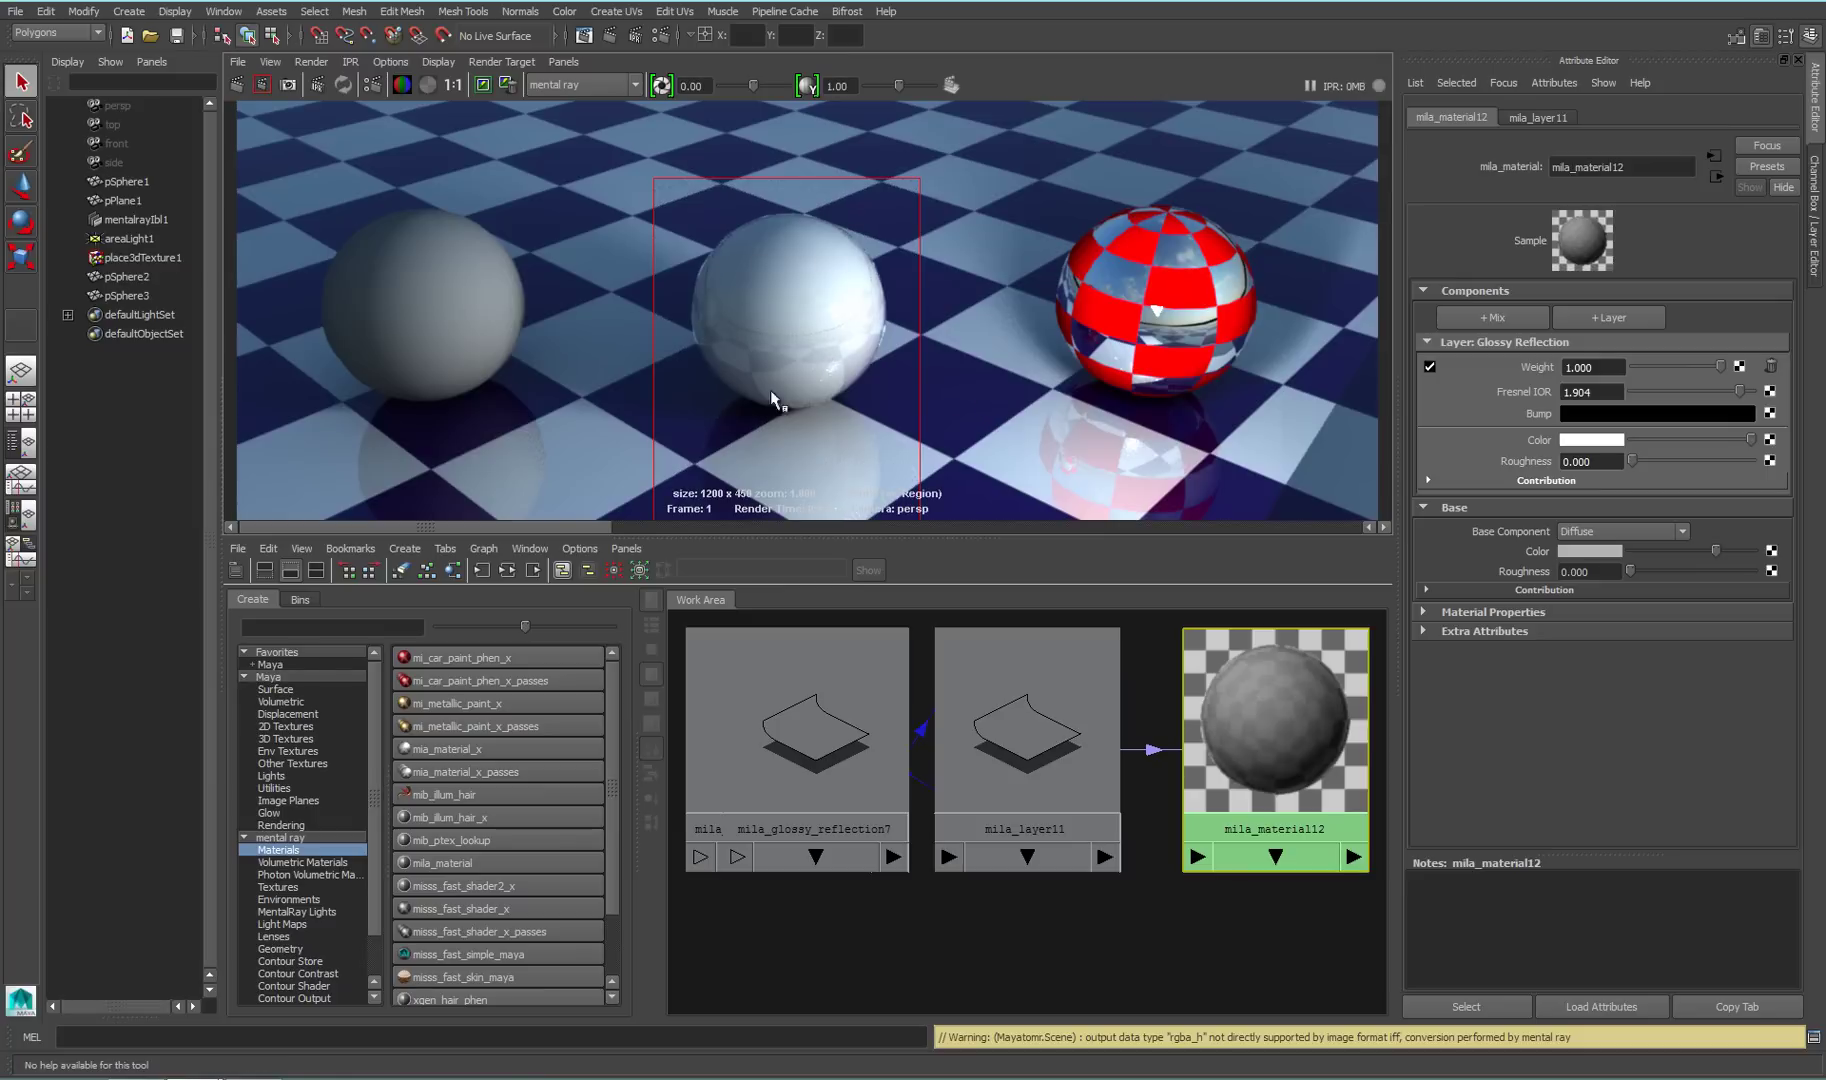
click(829, 527)
click(603, 527)
Add a weighted Diffuse Reflection layer to mila_material12 and set its color to a desaturated light blue
click(1612, 318)
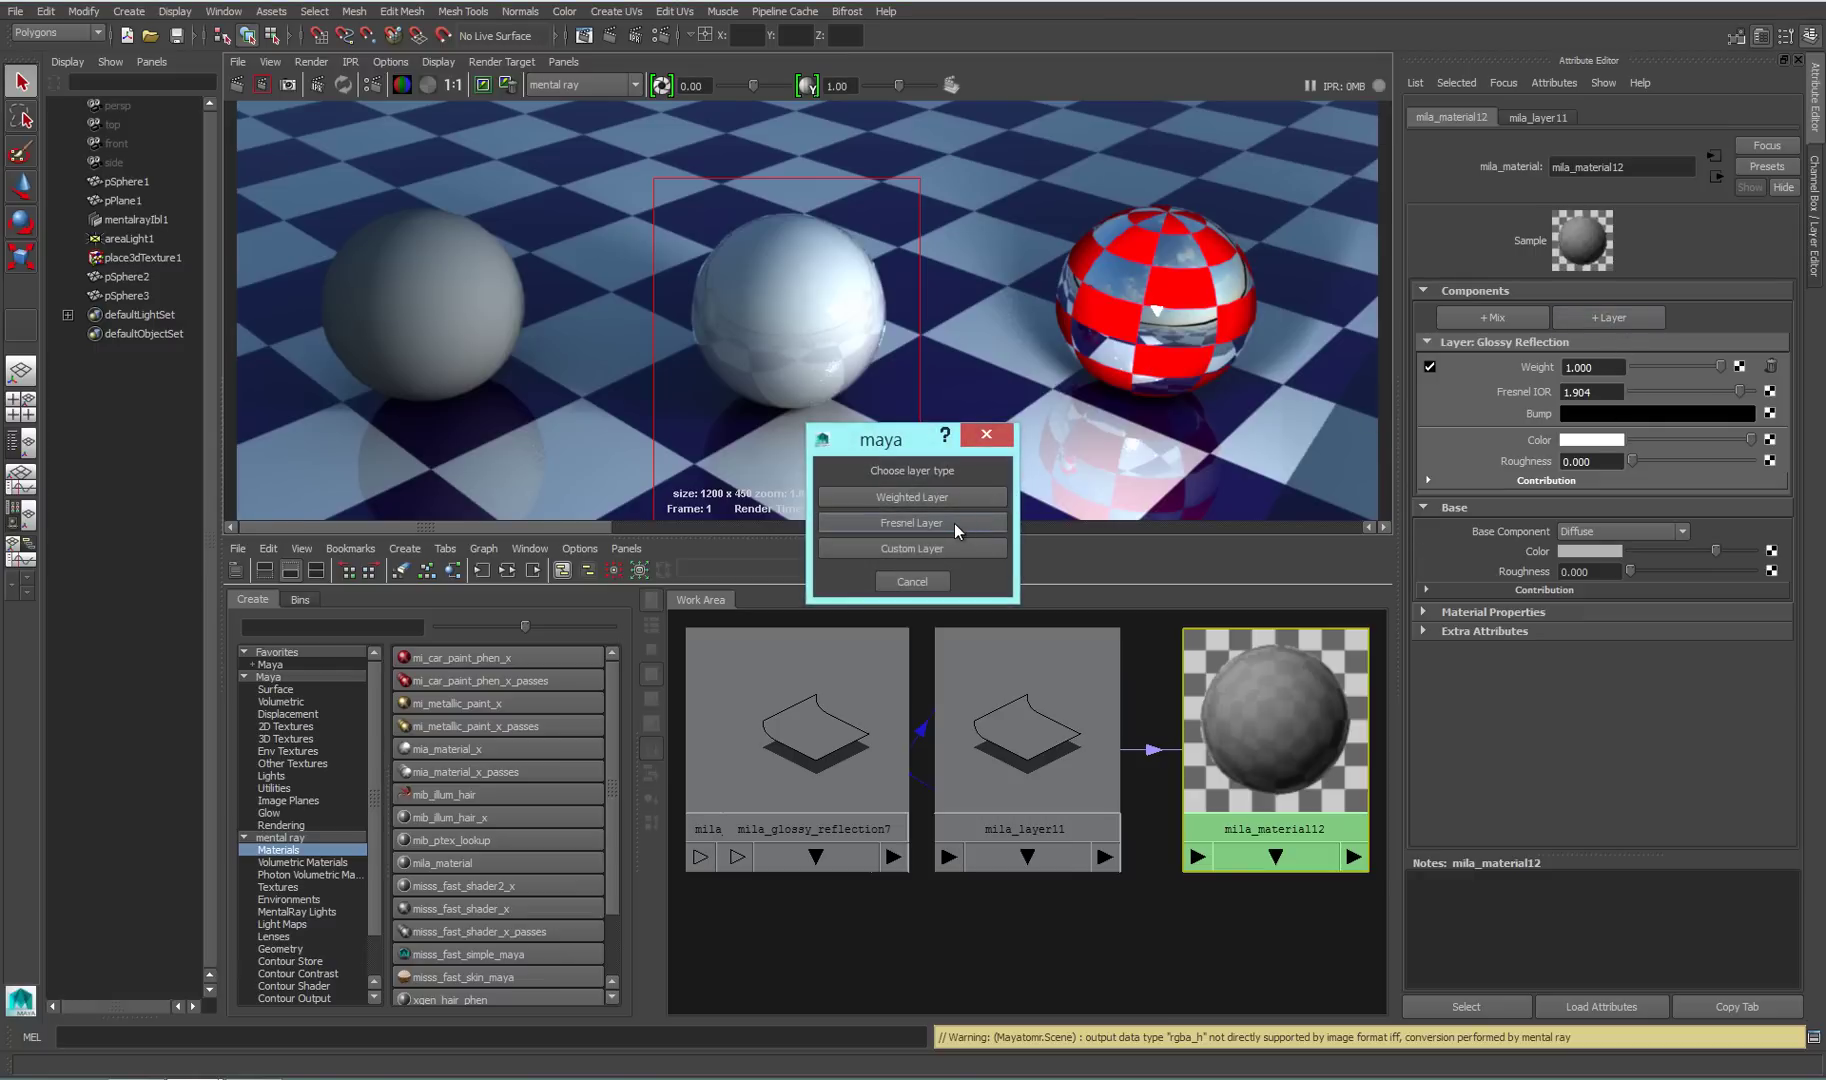
click(926, 498)
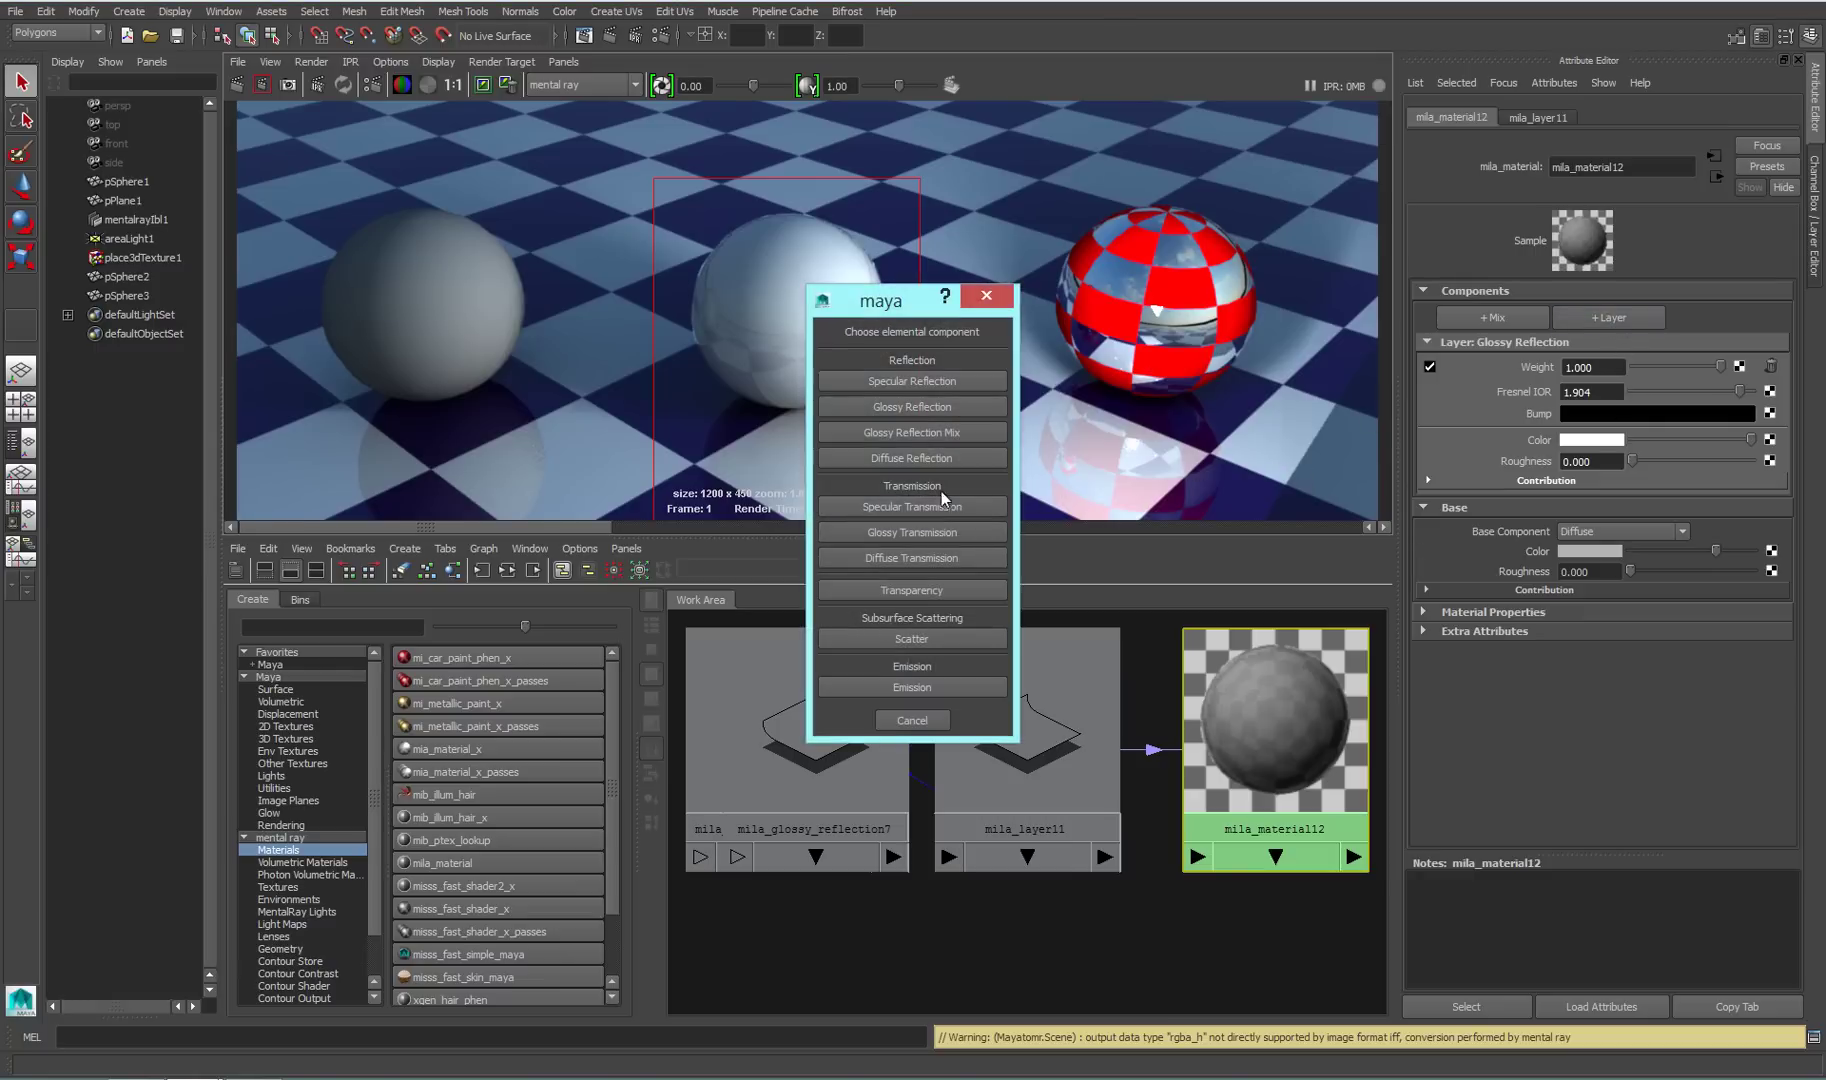
click(939, 459)
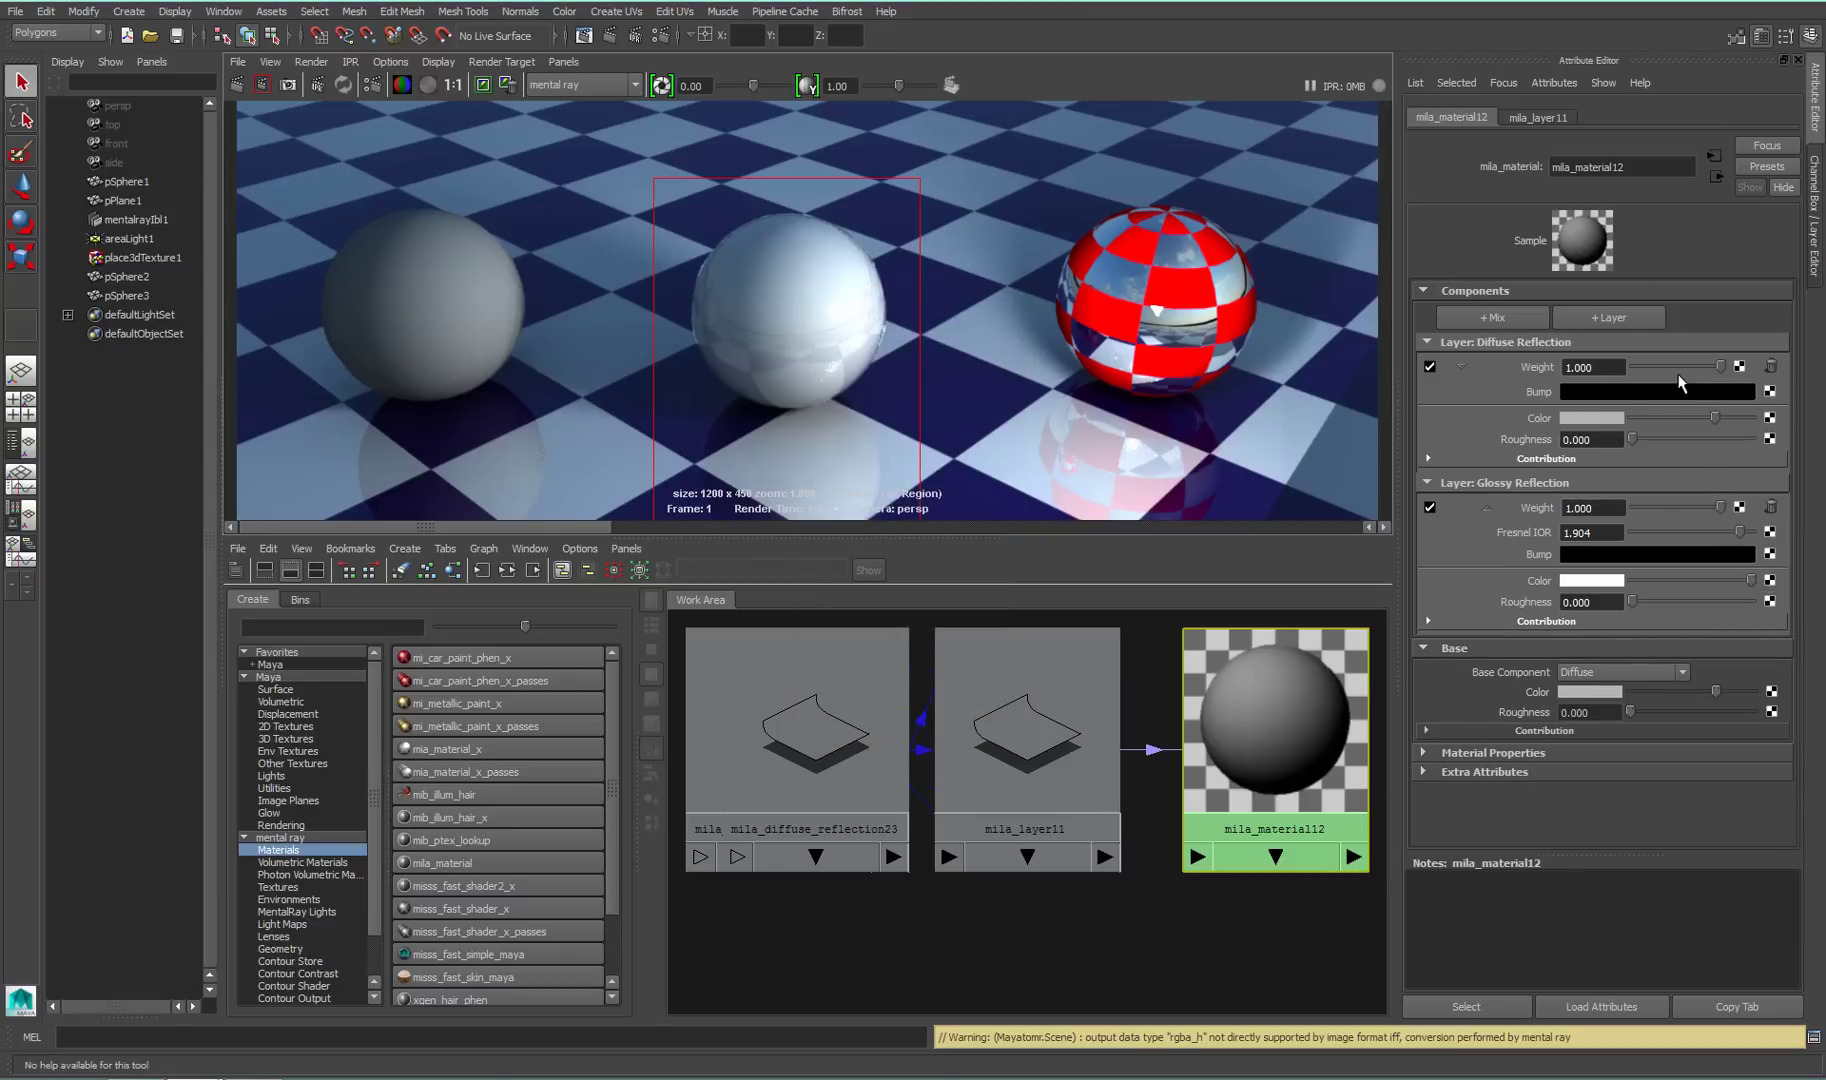
click(1598, 425)
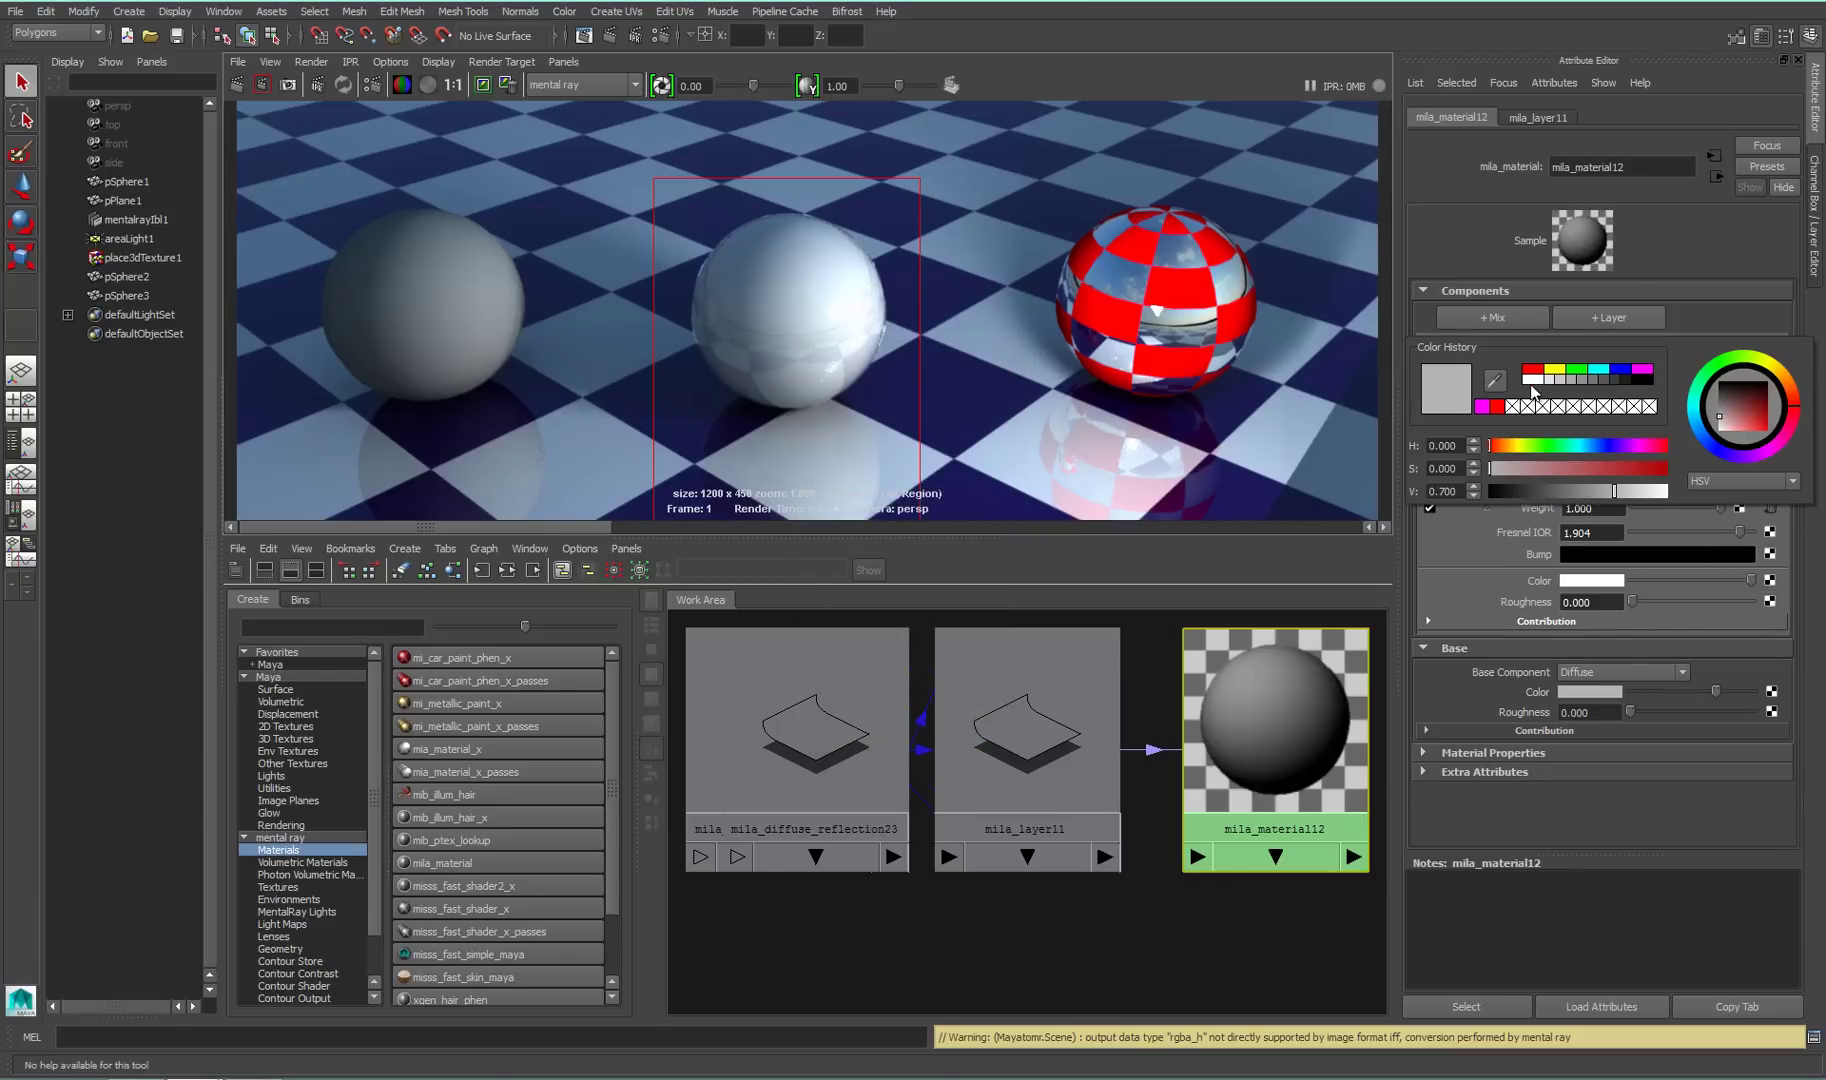
click(1626, 371)
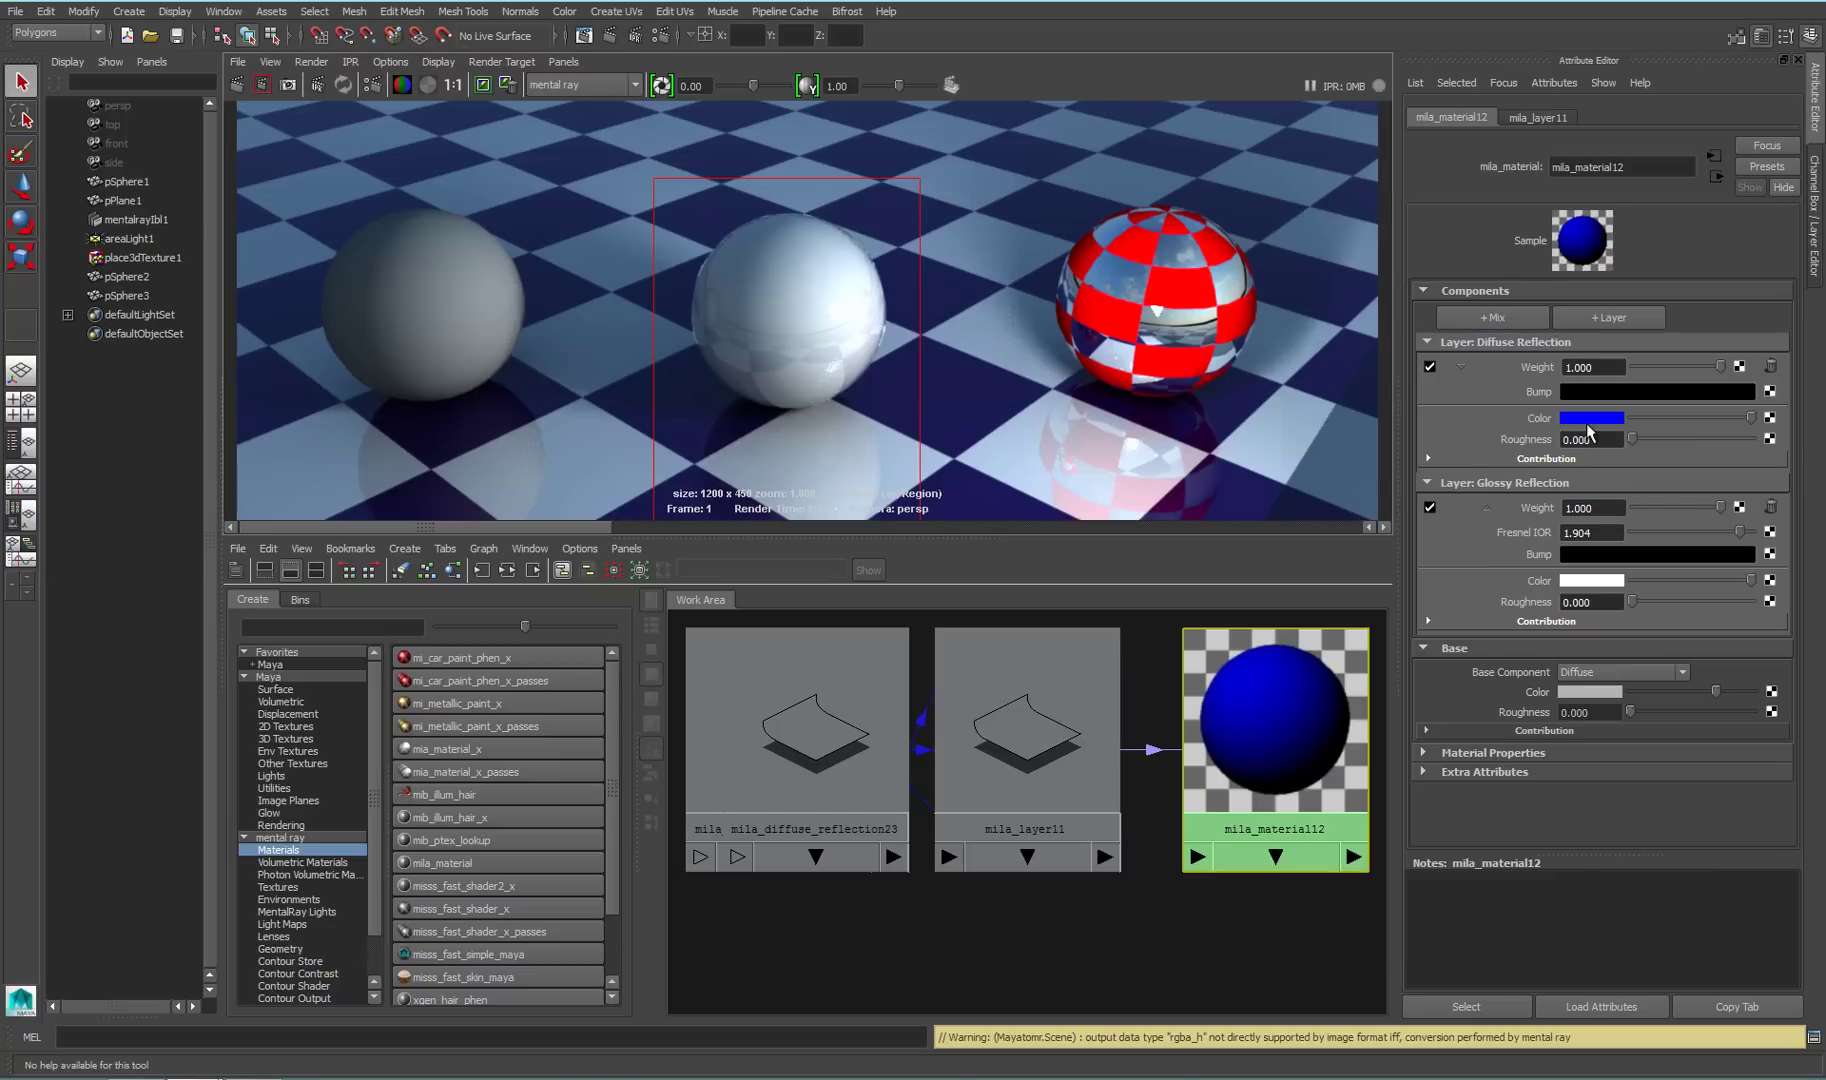
click(1591, 421)
mouse_move(1574, 474)
mouse_down()
mouse_move(1608, 474)
mouse_move(1580, 474)
mouse_up()
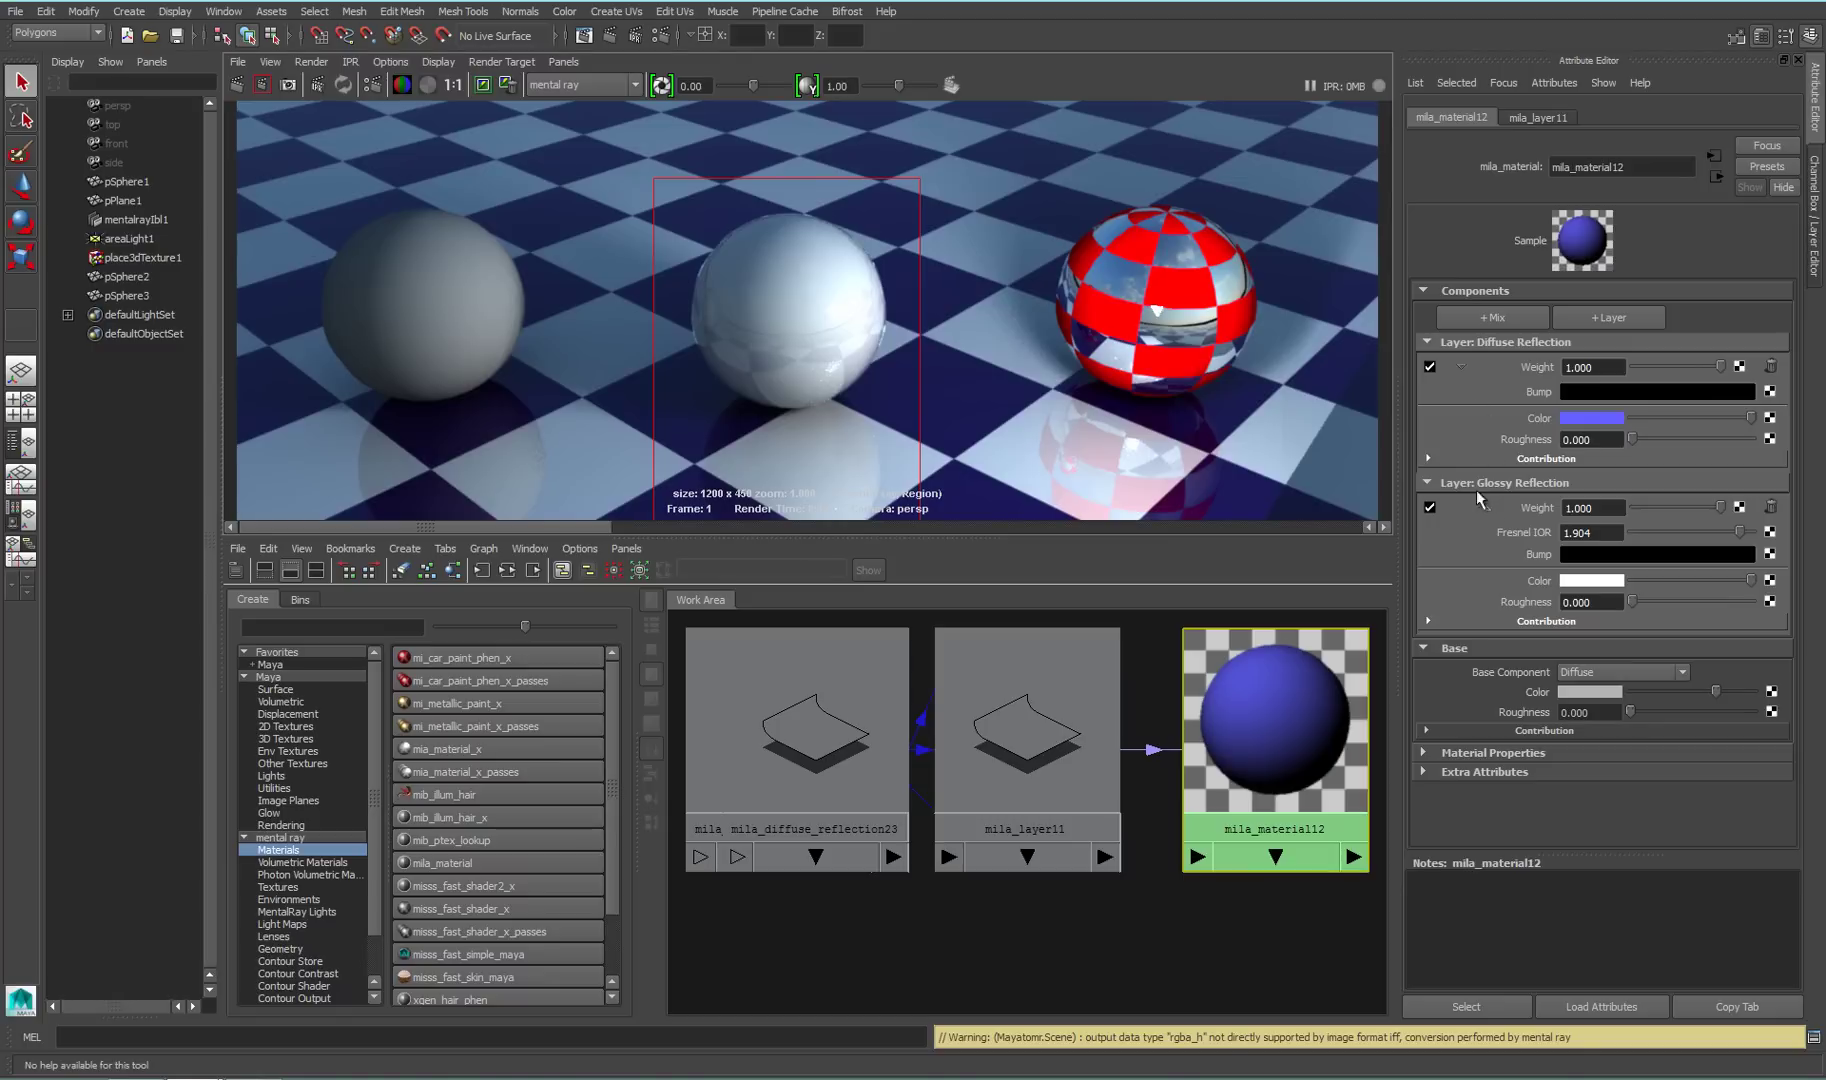
Move the Diffuse Reflection layer below the Glossy Reflection layer and re-render the middle sphere's region
click(1462, 368)
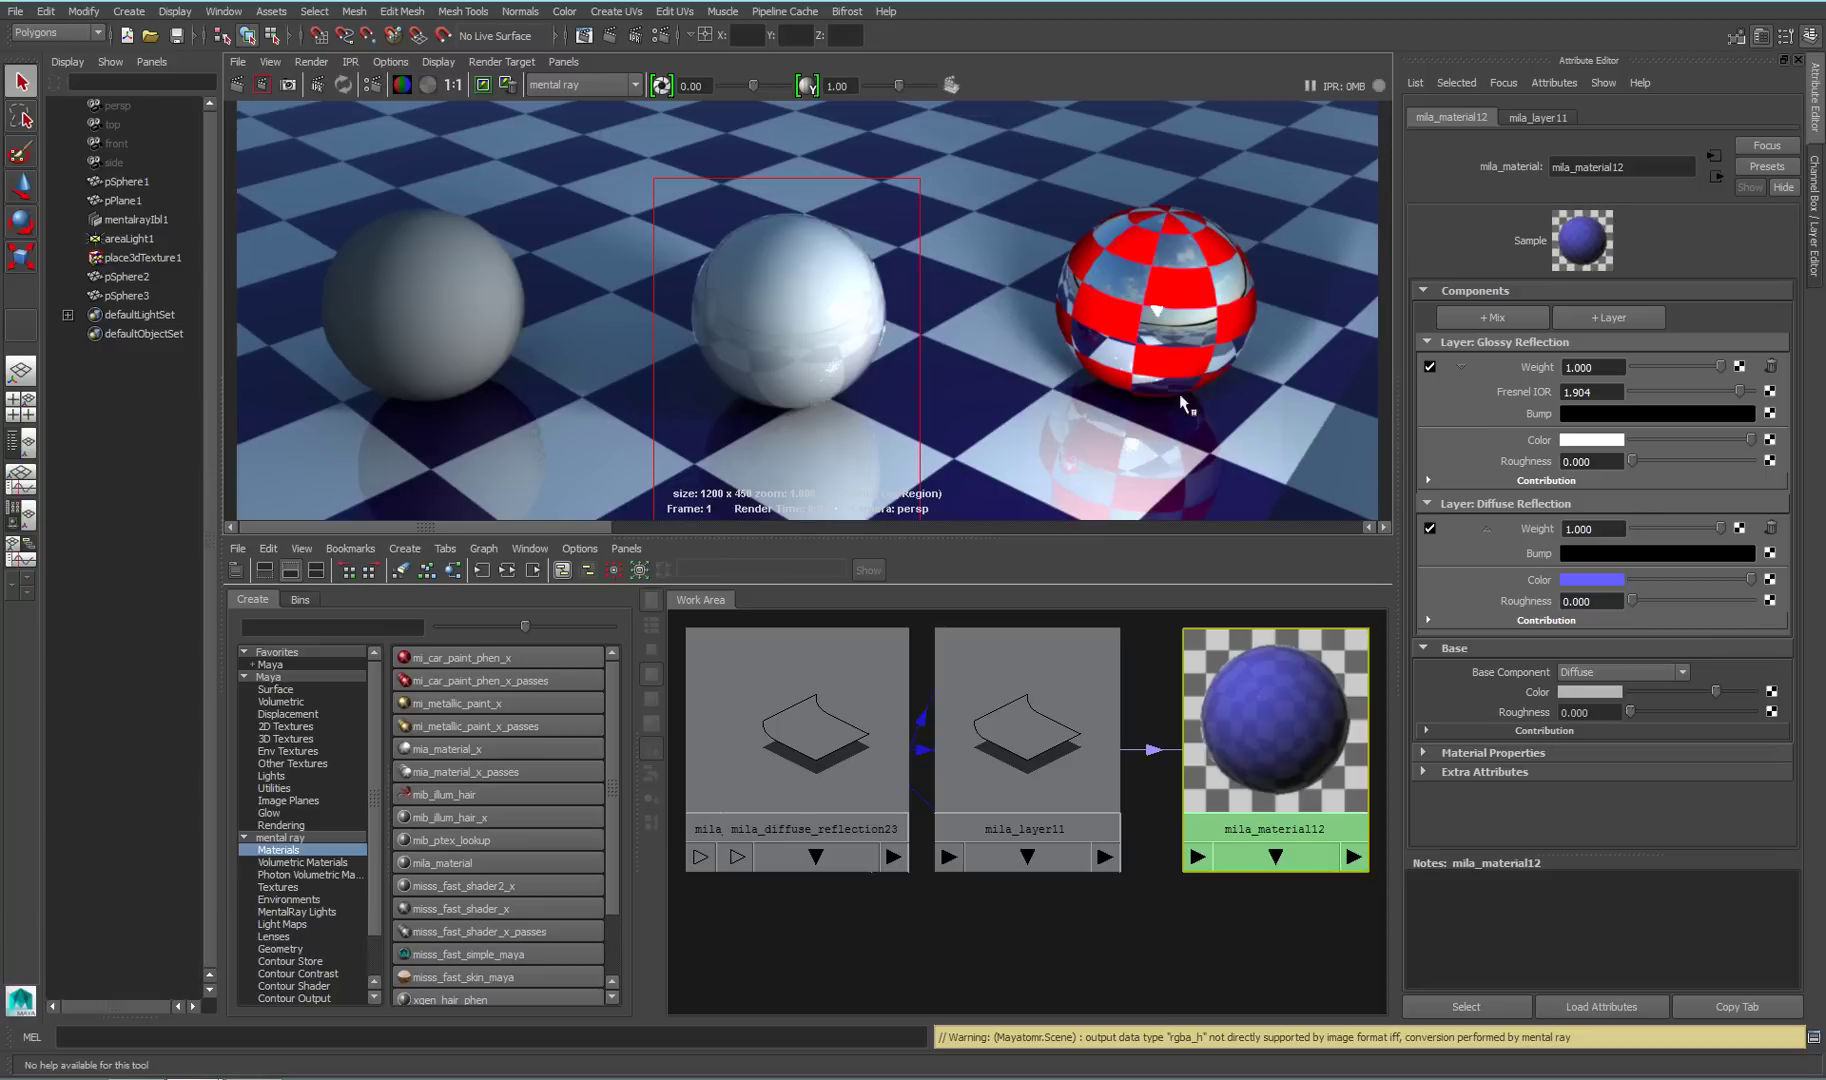
click(270, 85)
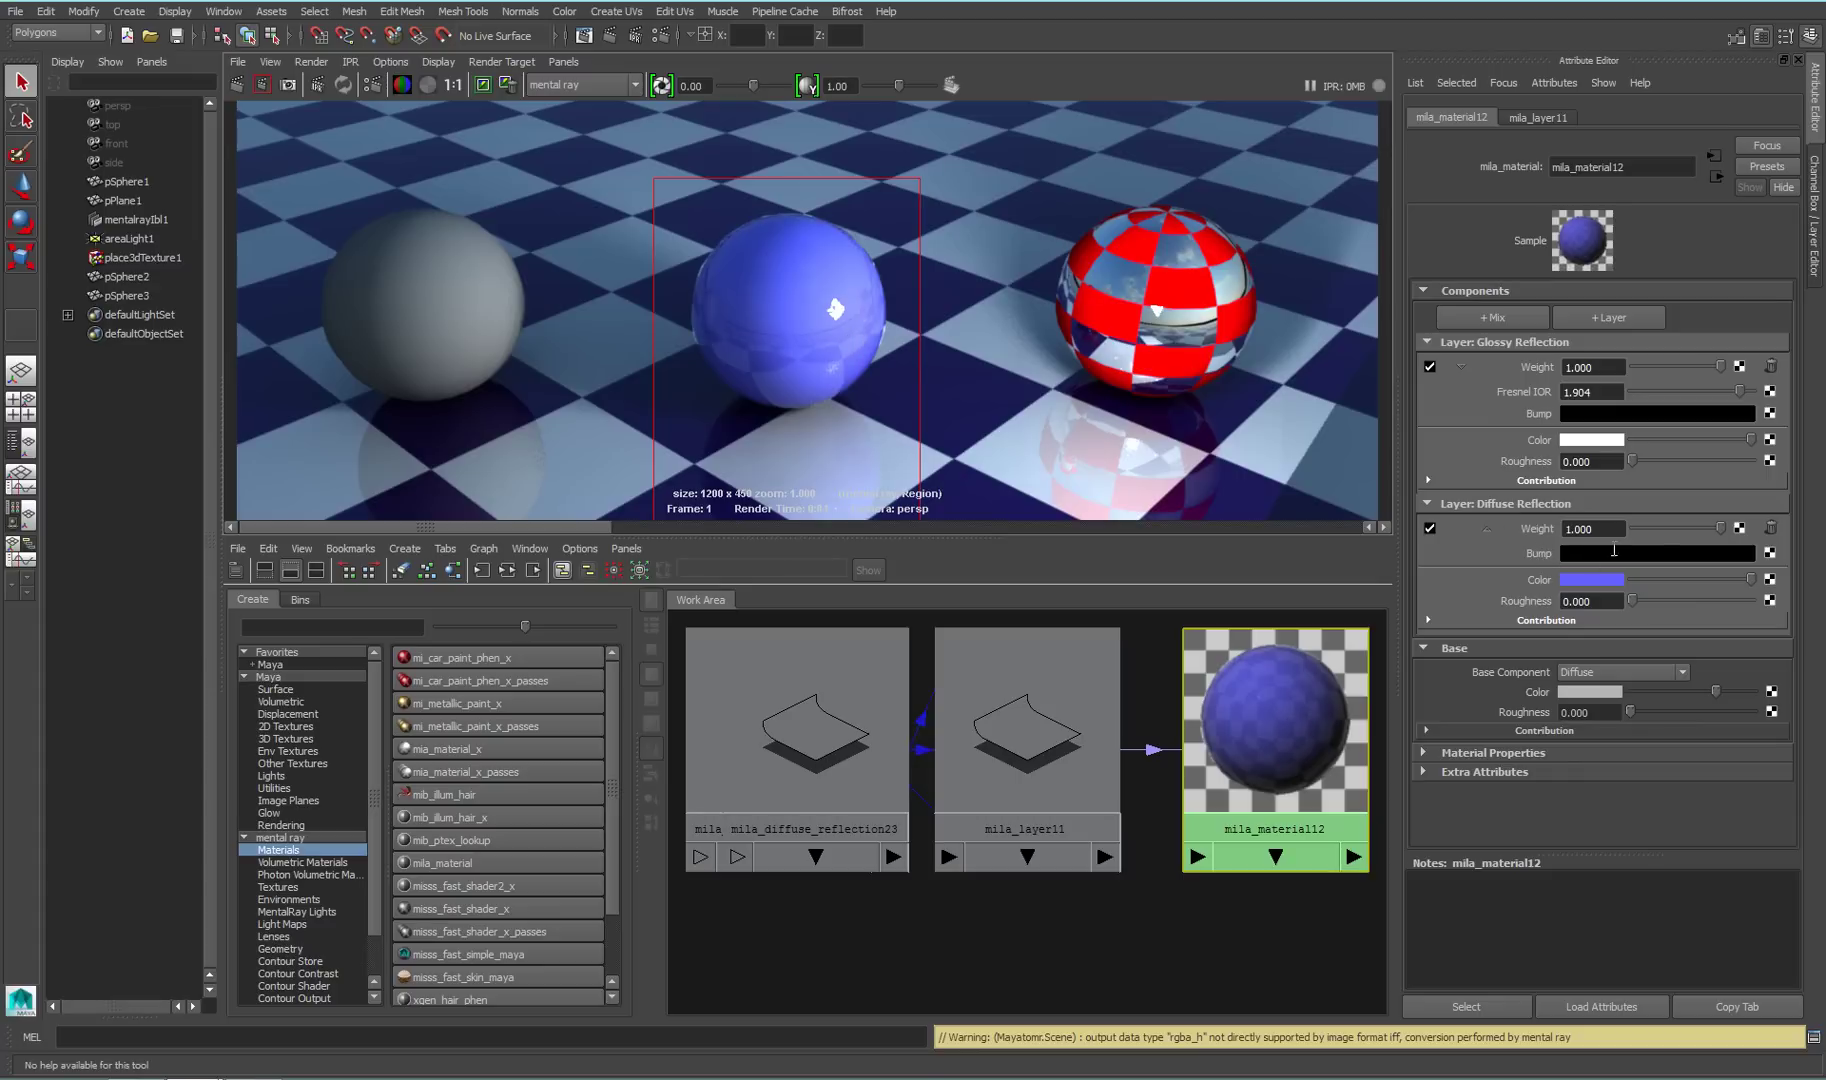
Map a Fractal texture to the Diffuse Reflection layer's bump
click(1768, 555)
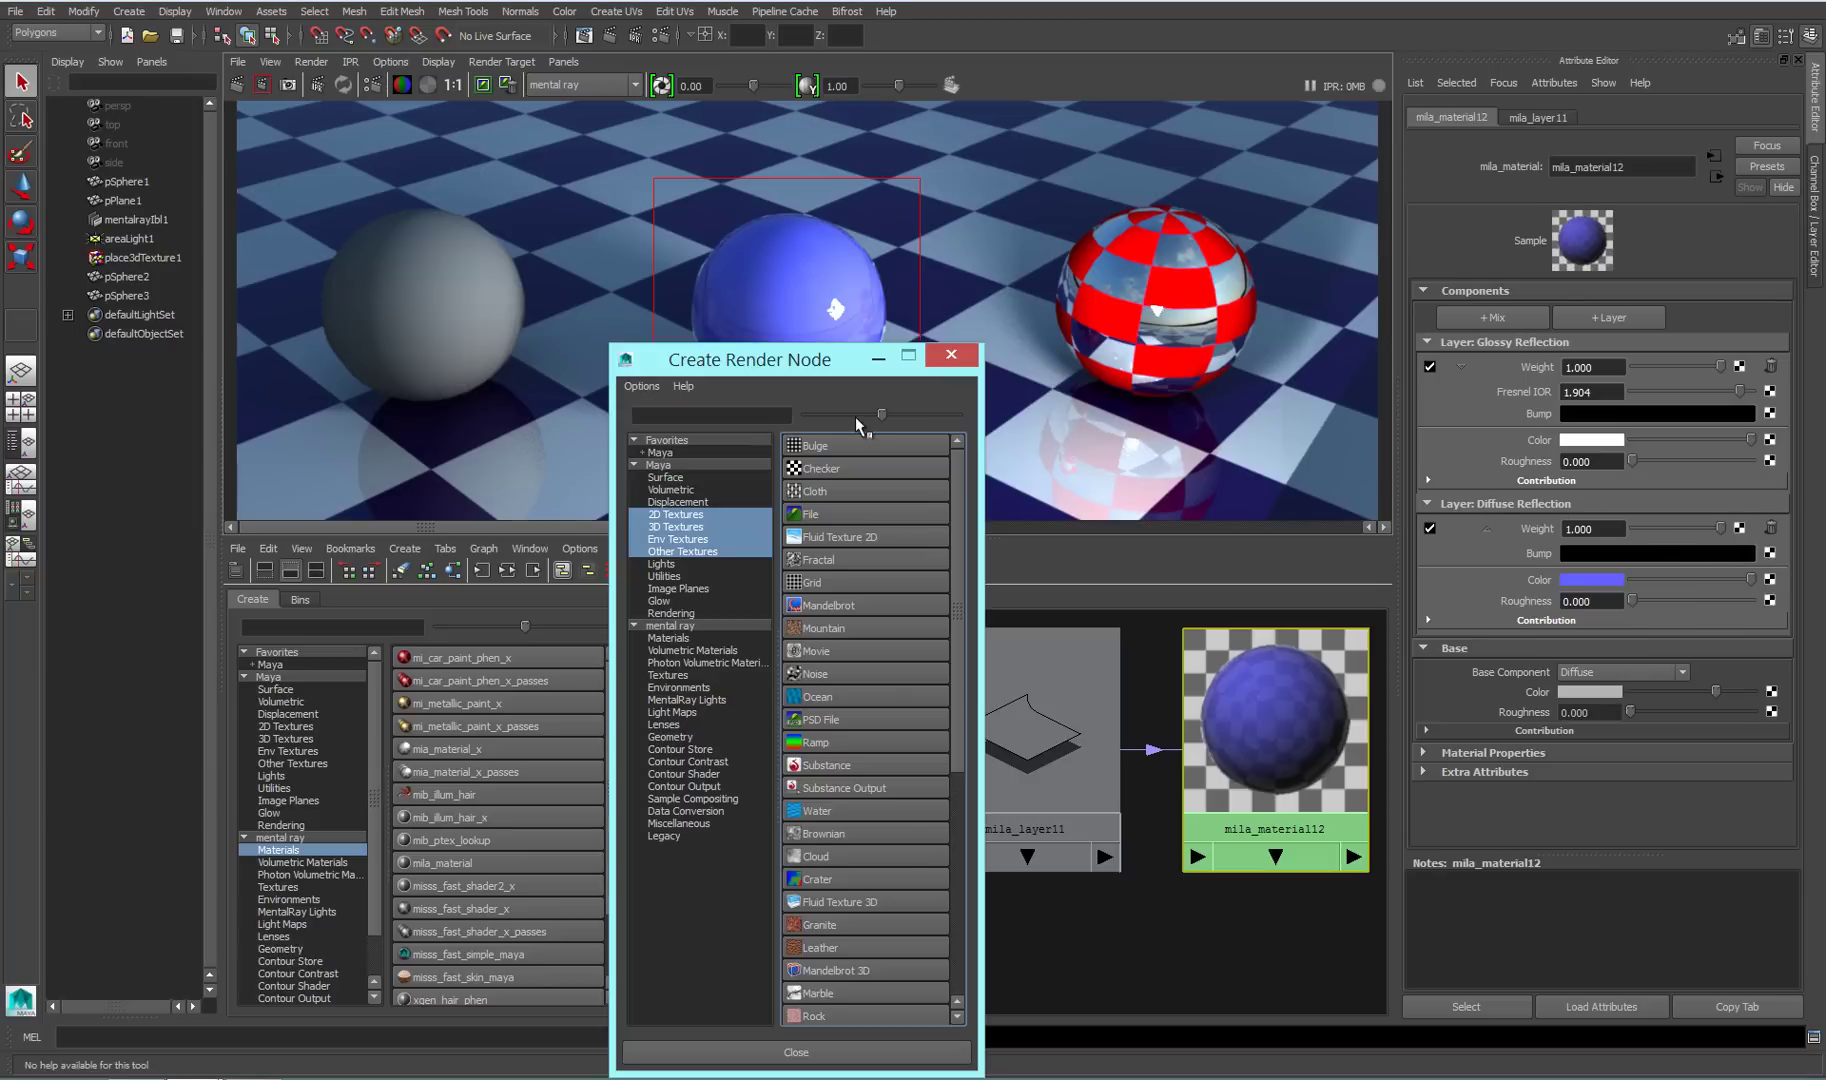
click(828, 560)
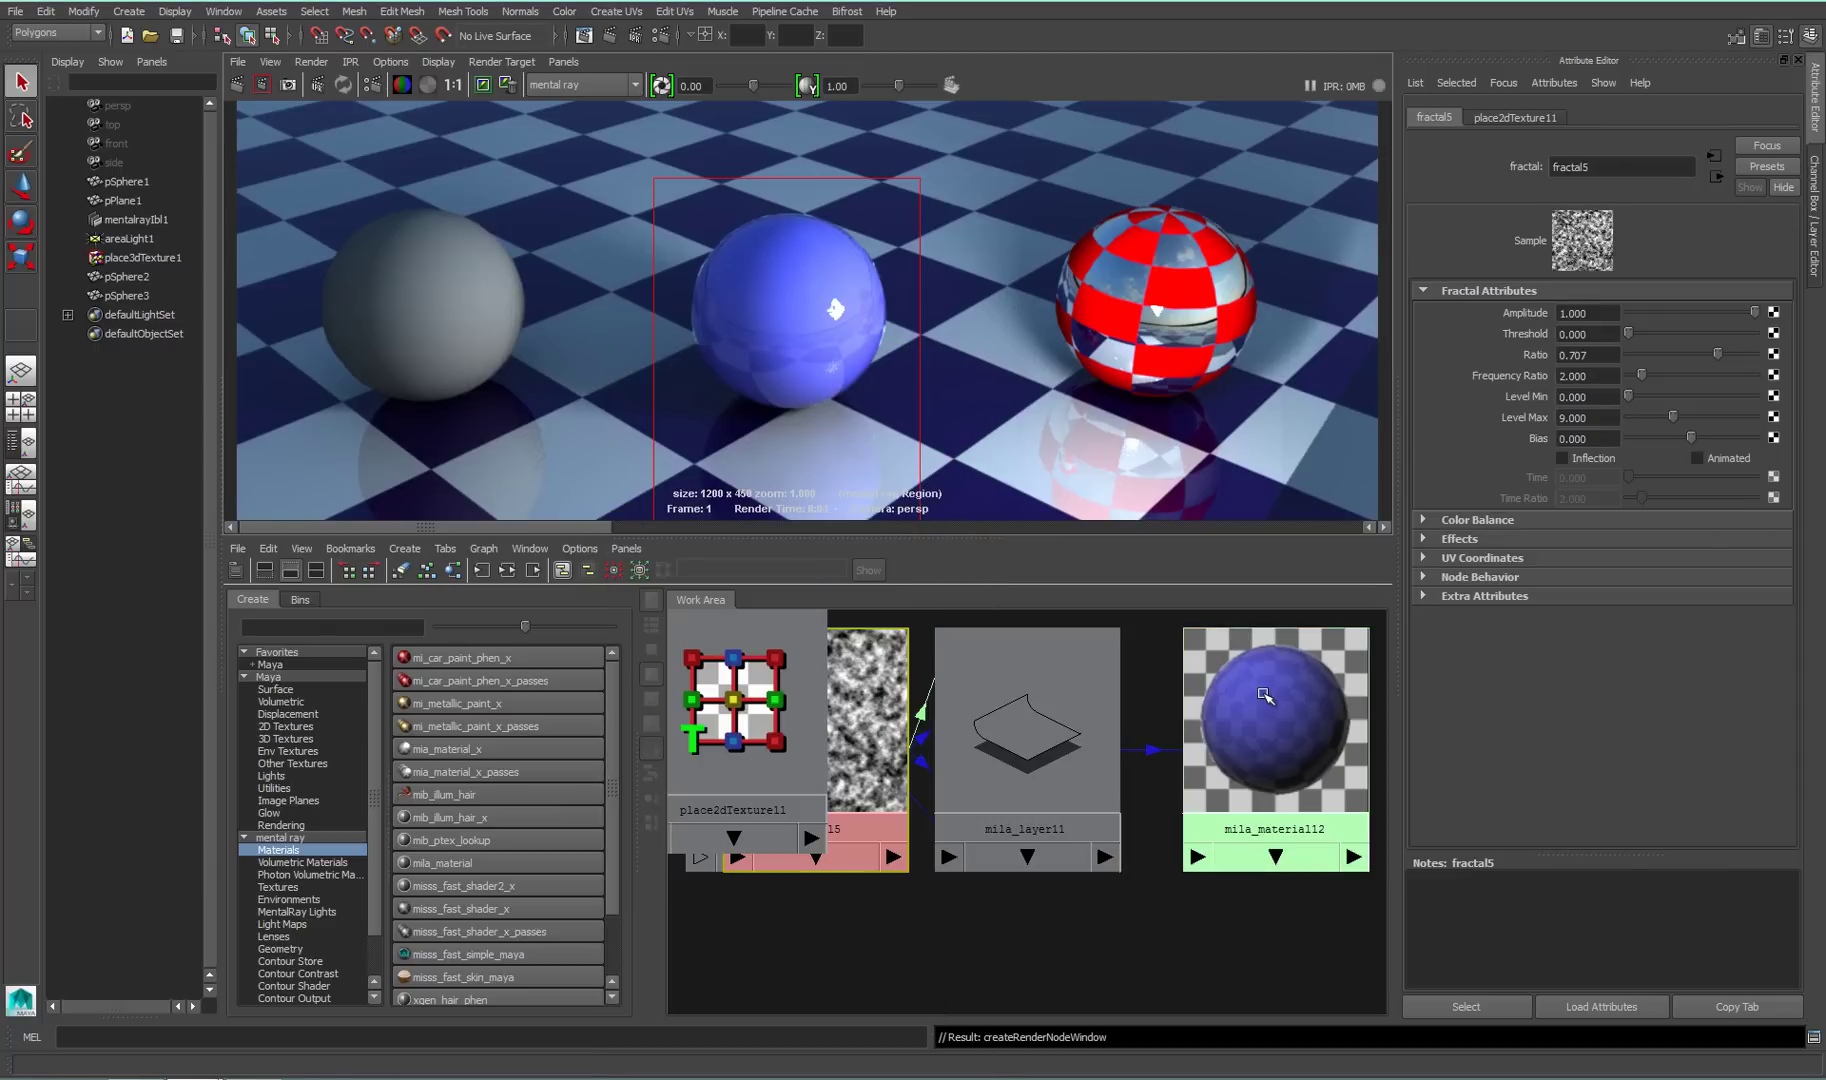
Keep the current render for comparison and re-render the middle sphere's region with the fractal bump on mila_material12
click(1265, 695)
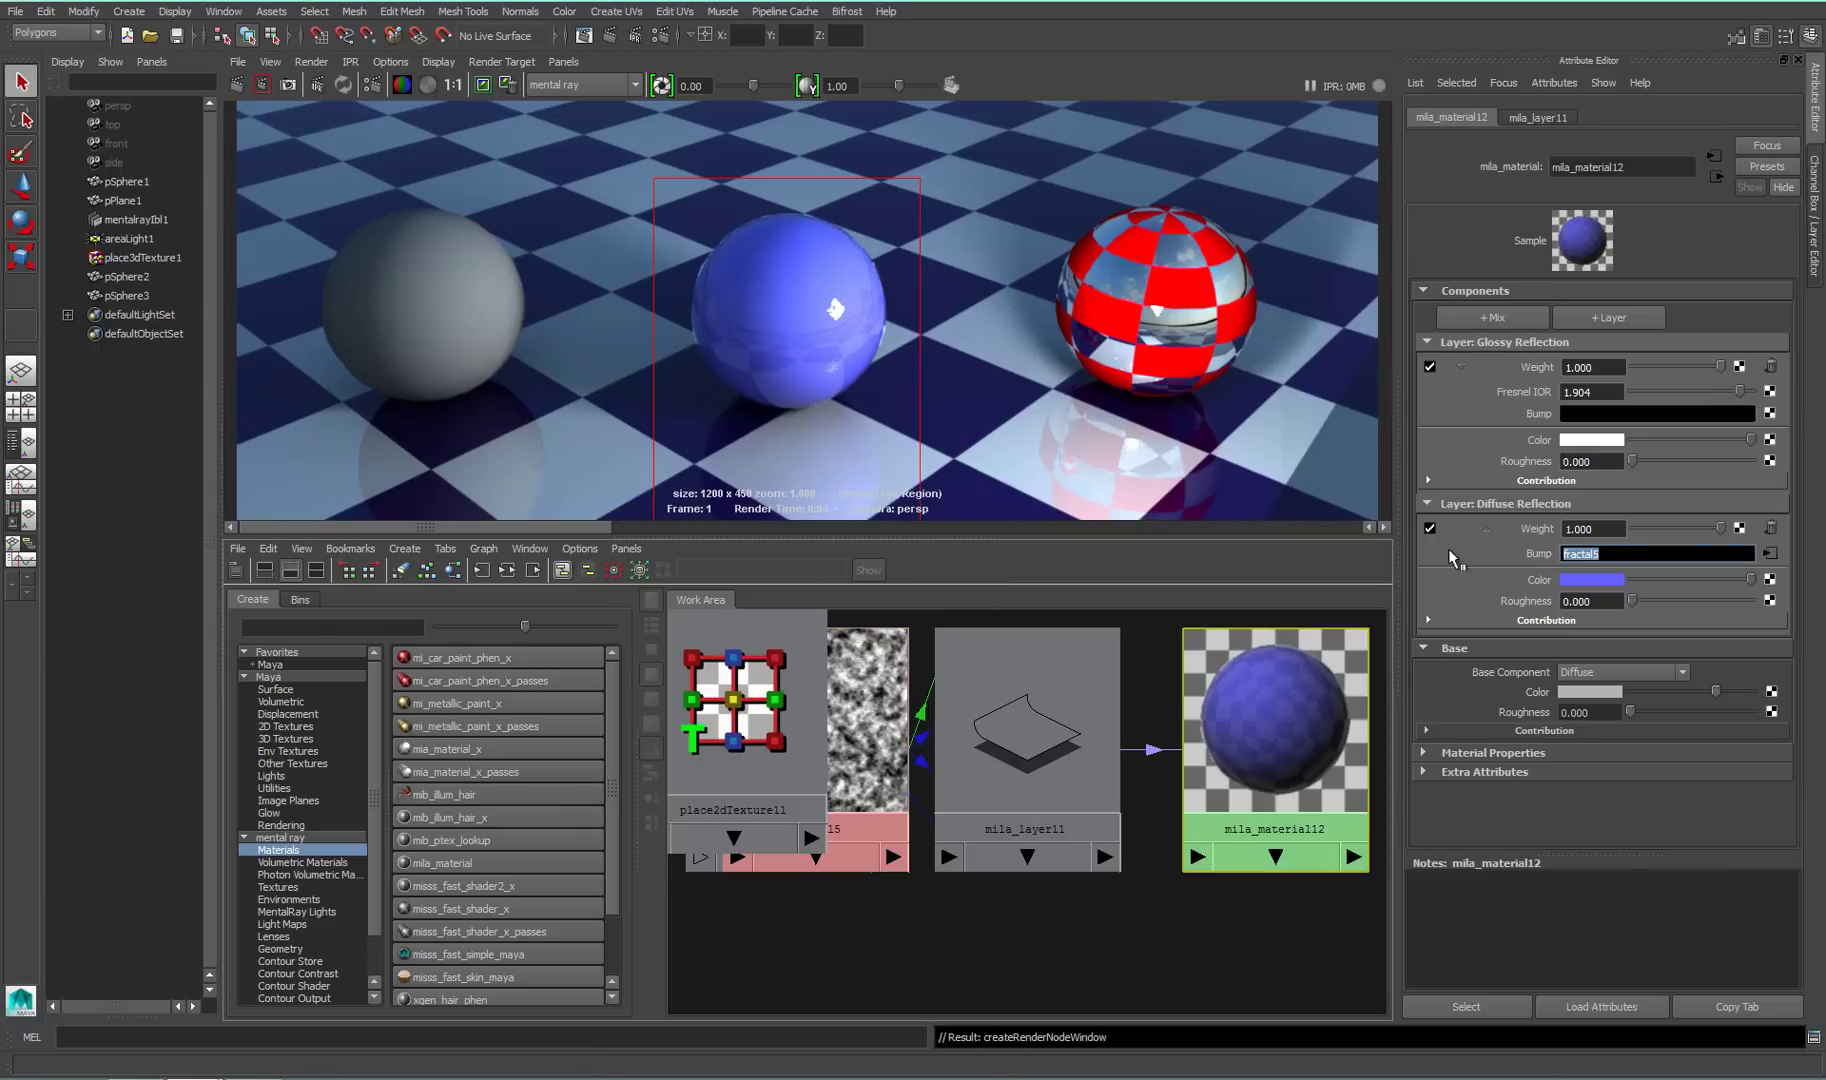
click(483, 86)
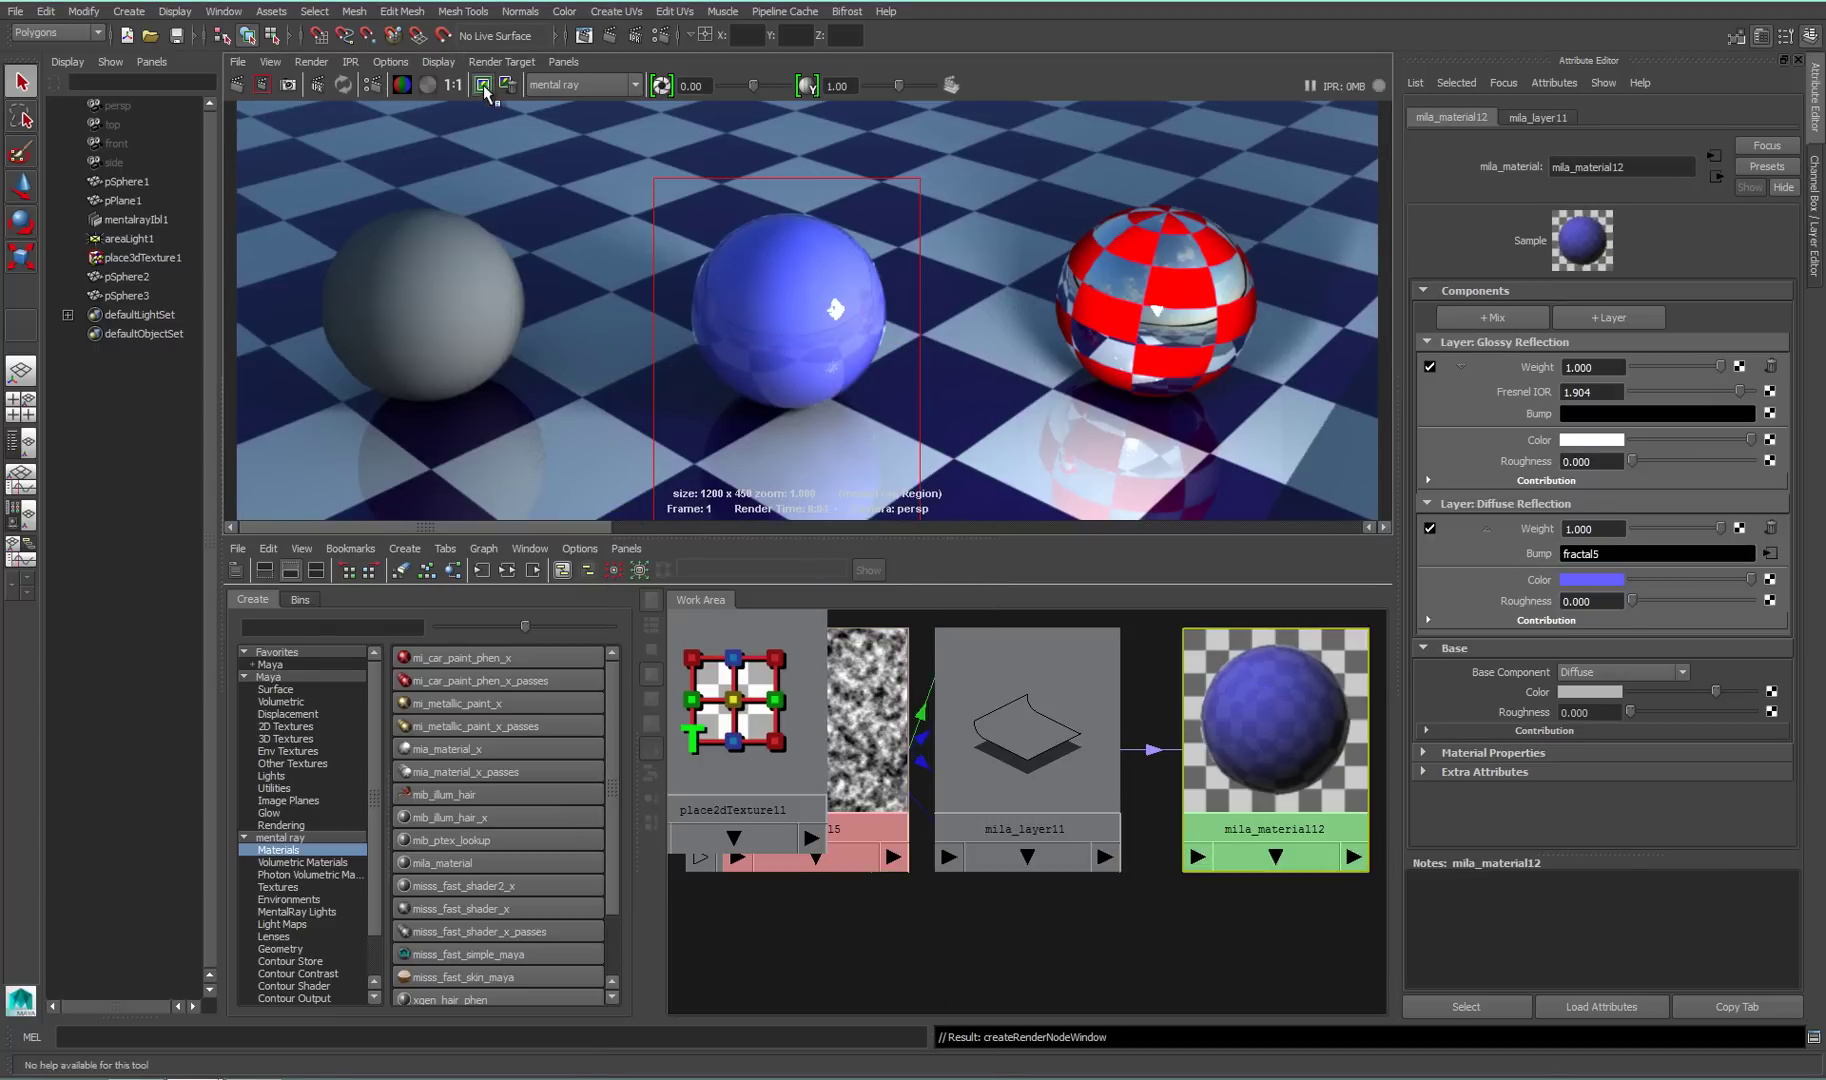
click(262, 86)
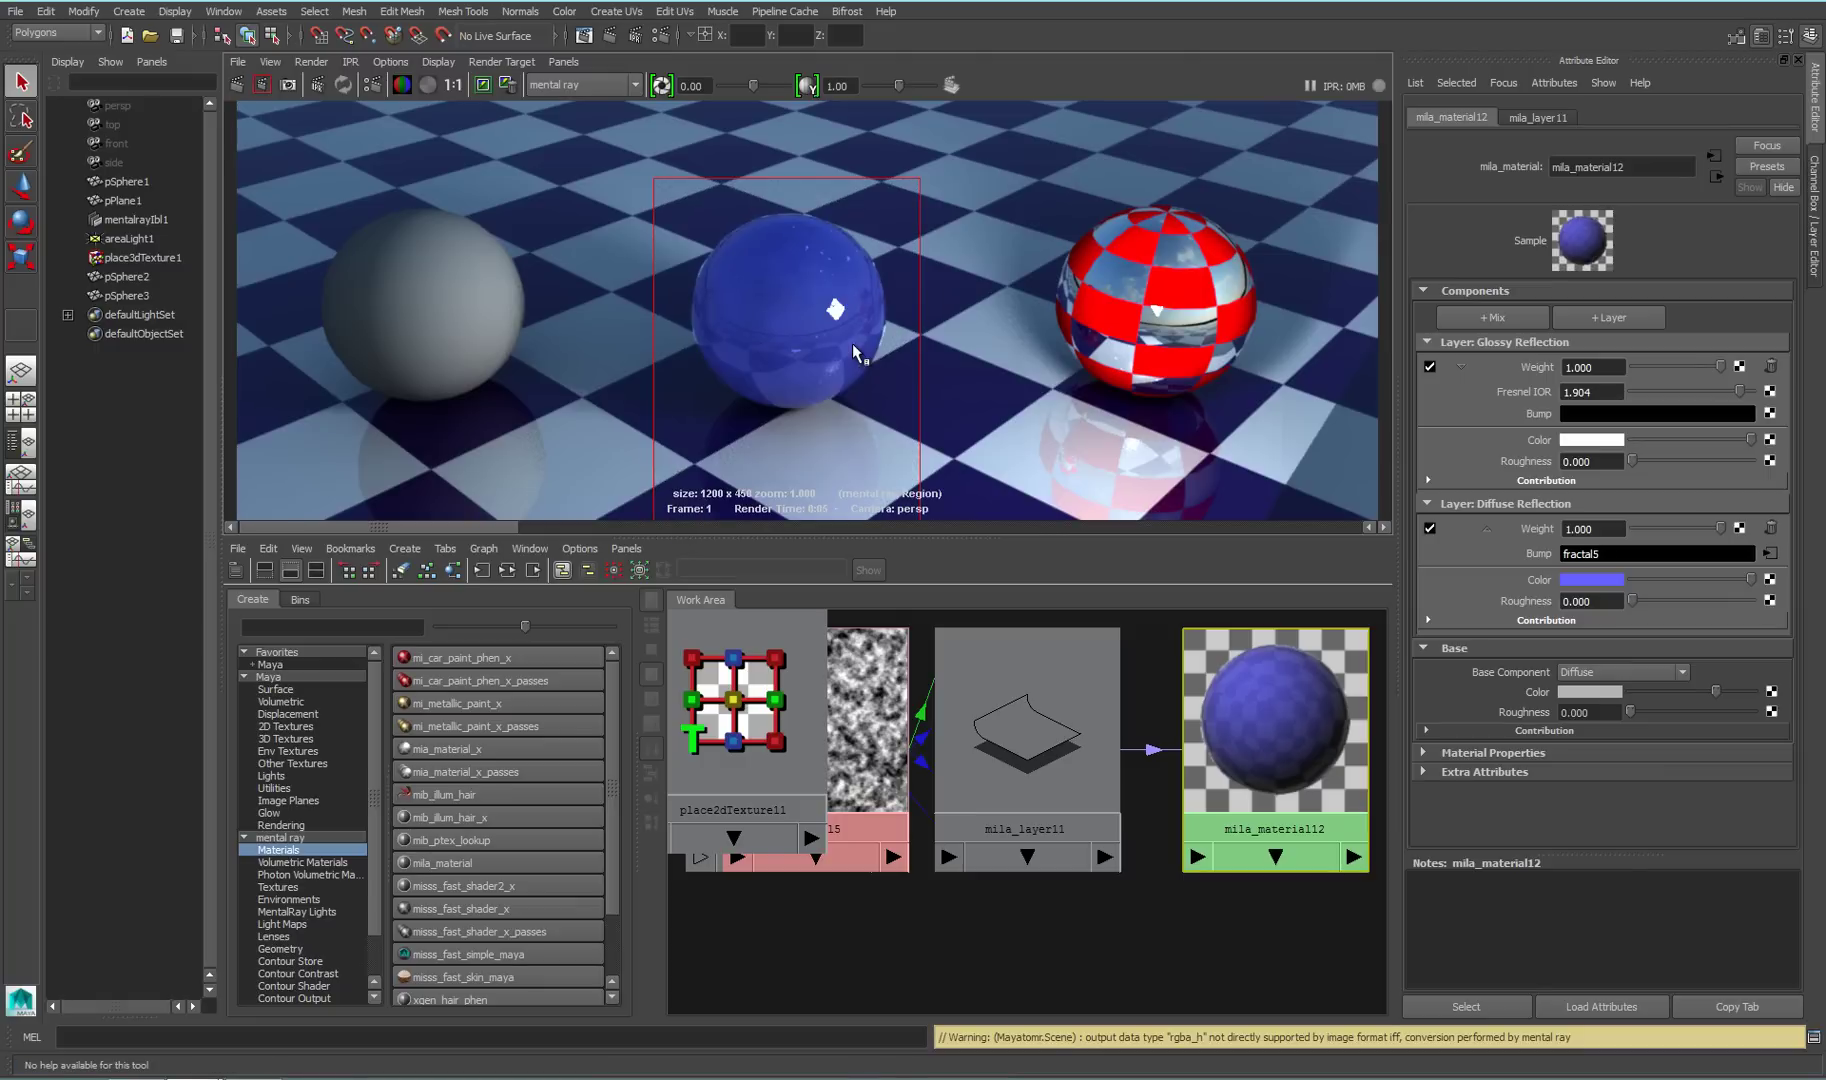
Spread out the shader nodes, create a Bump 2d utility and connect the fractal texture to its bump value
drag(883, 757, 951, 974)
scroll(1064, 770, down, 3)
drag(1031, 709, 1066, 812)
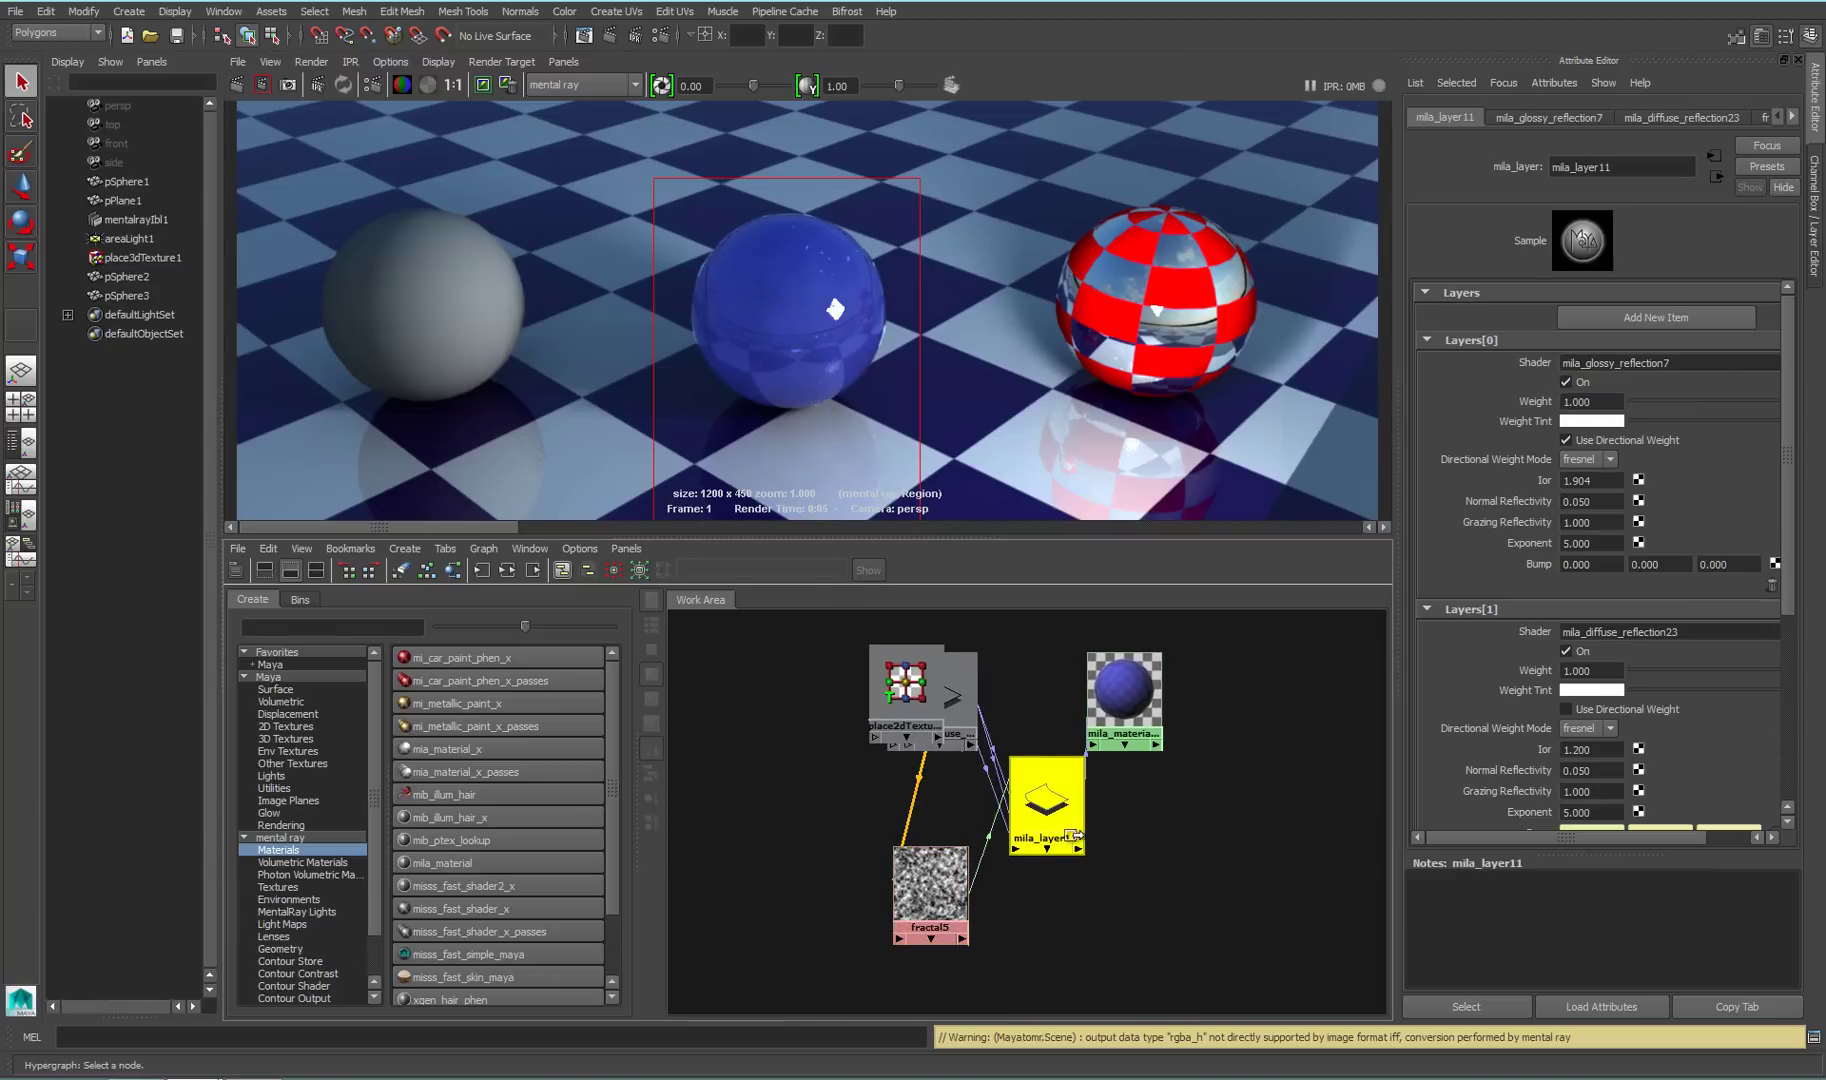
click(272, 788)
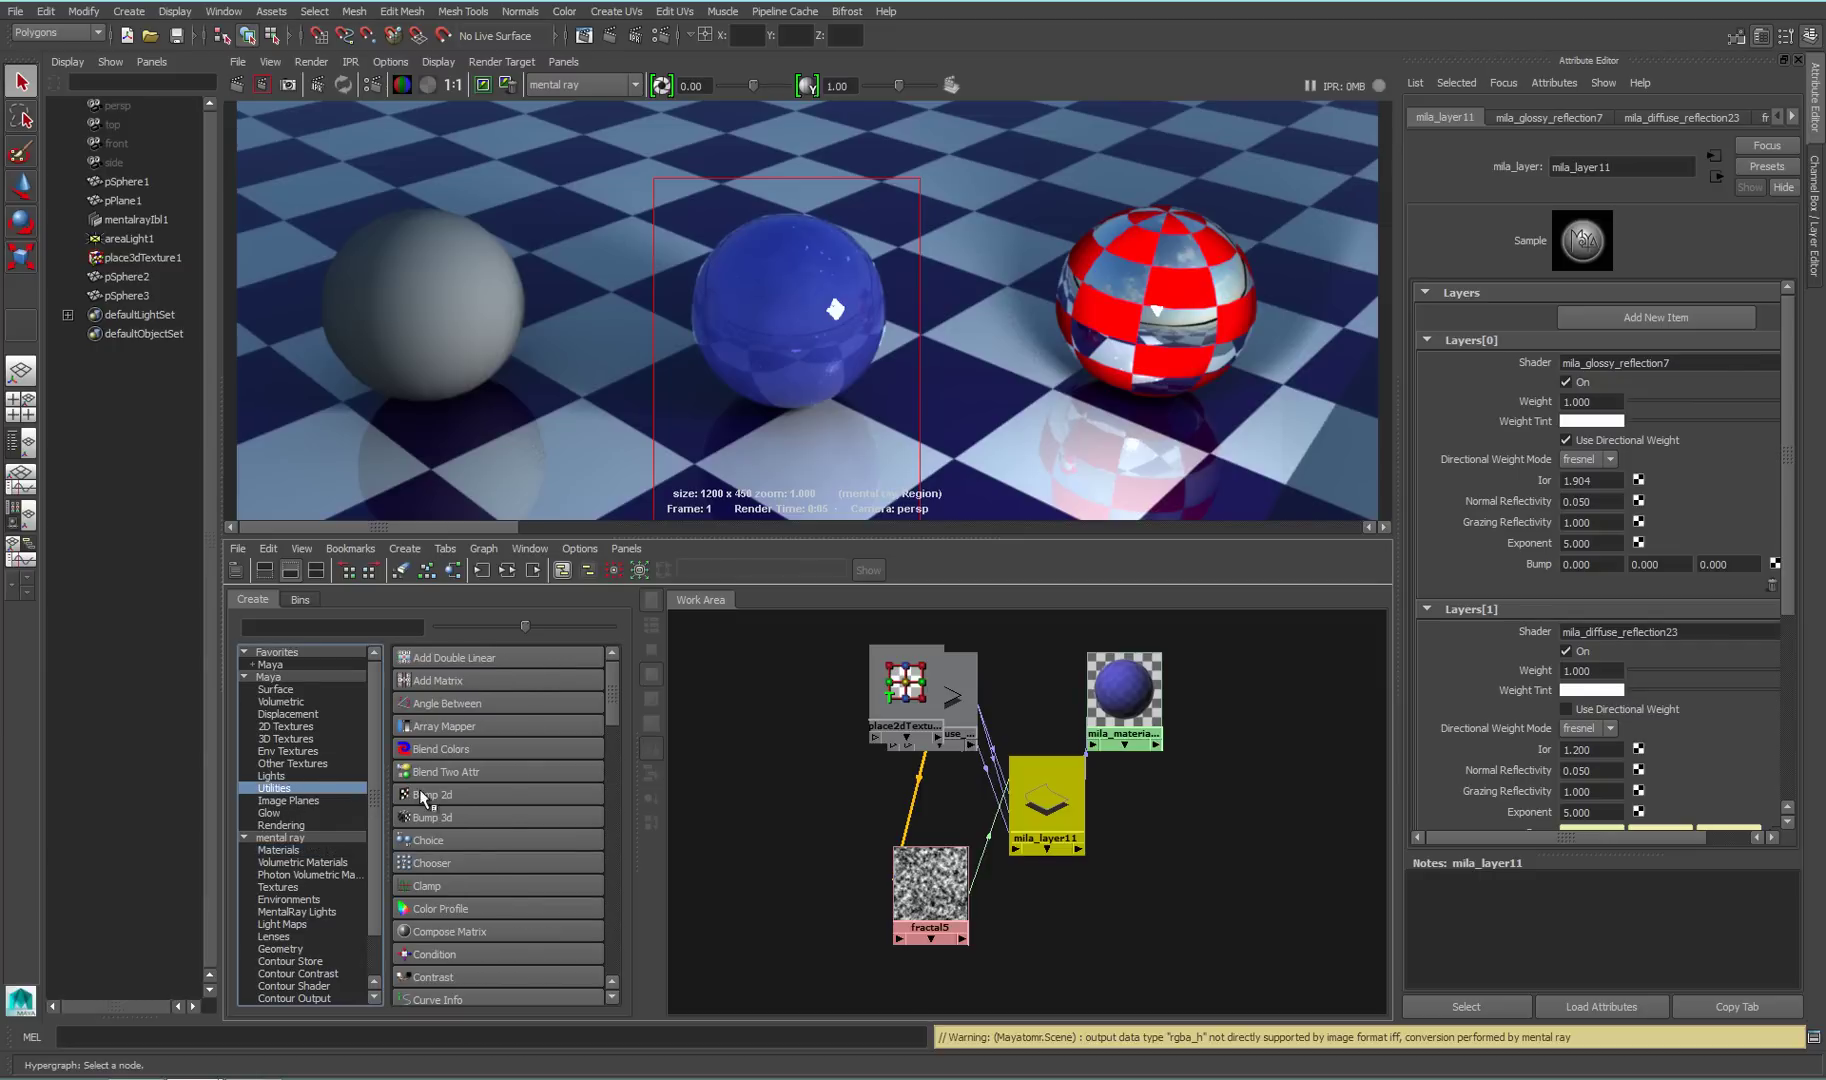
click(472, 795)
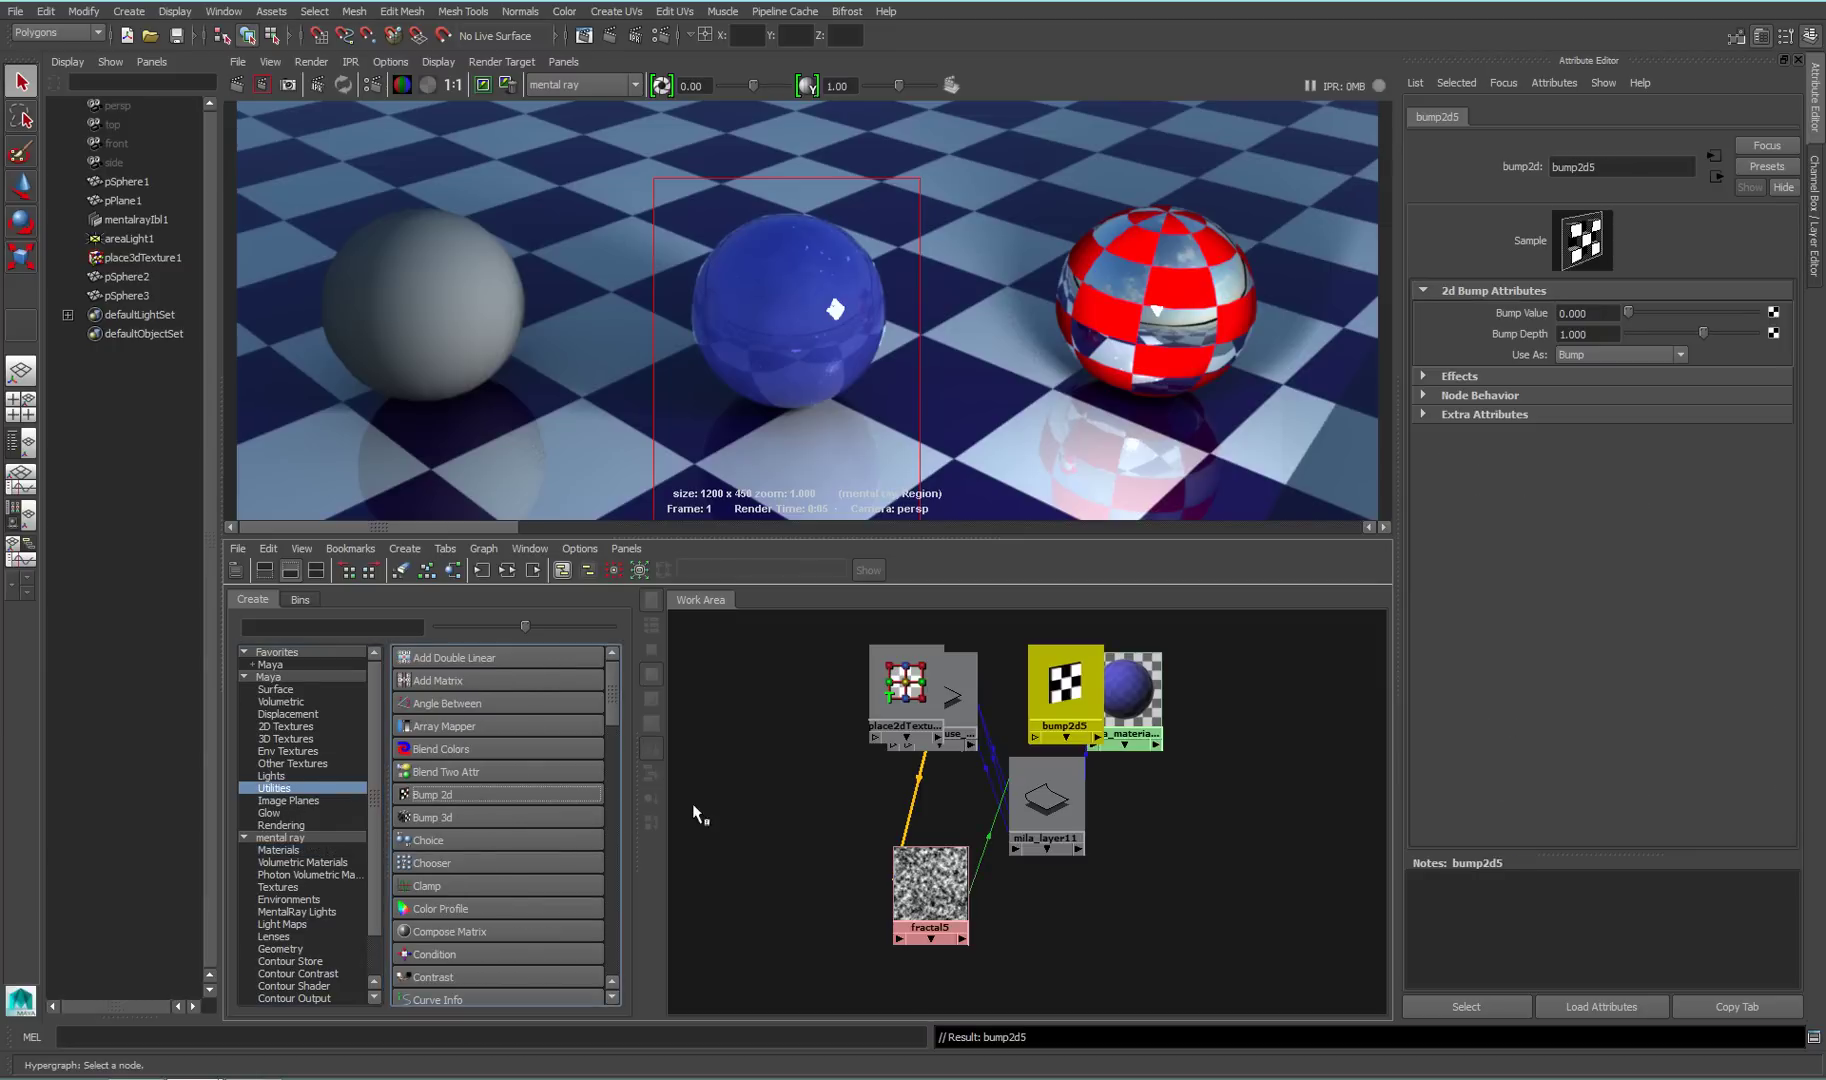
drag(1052, 745, 1033, 998)
middle_drag(945, 900, 1040, 952)
click(1068, 969)
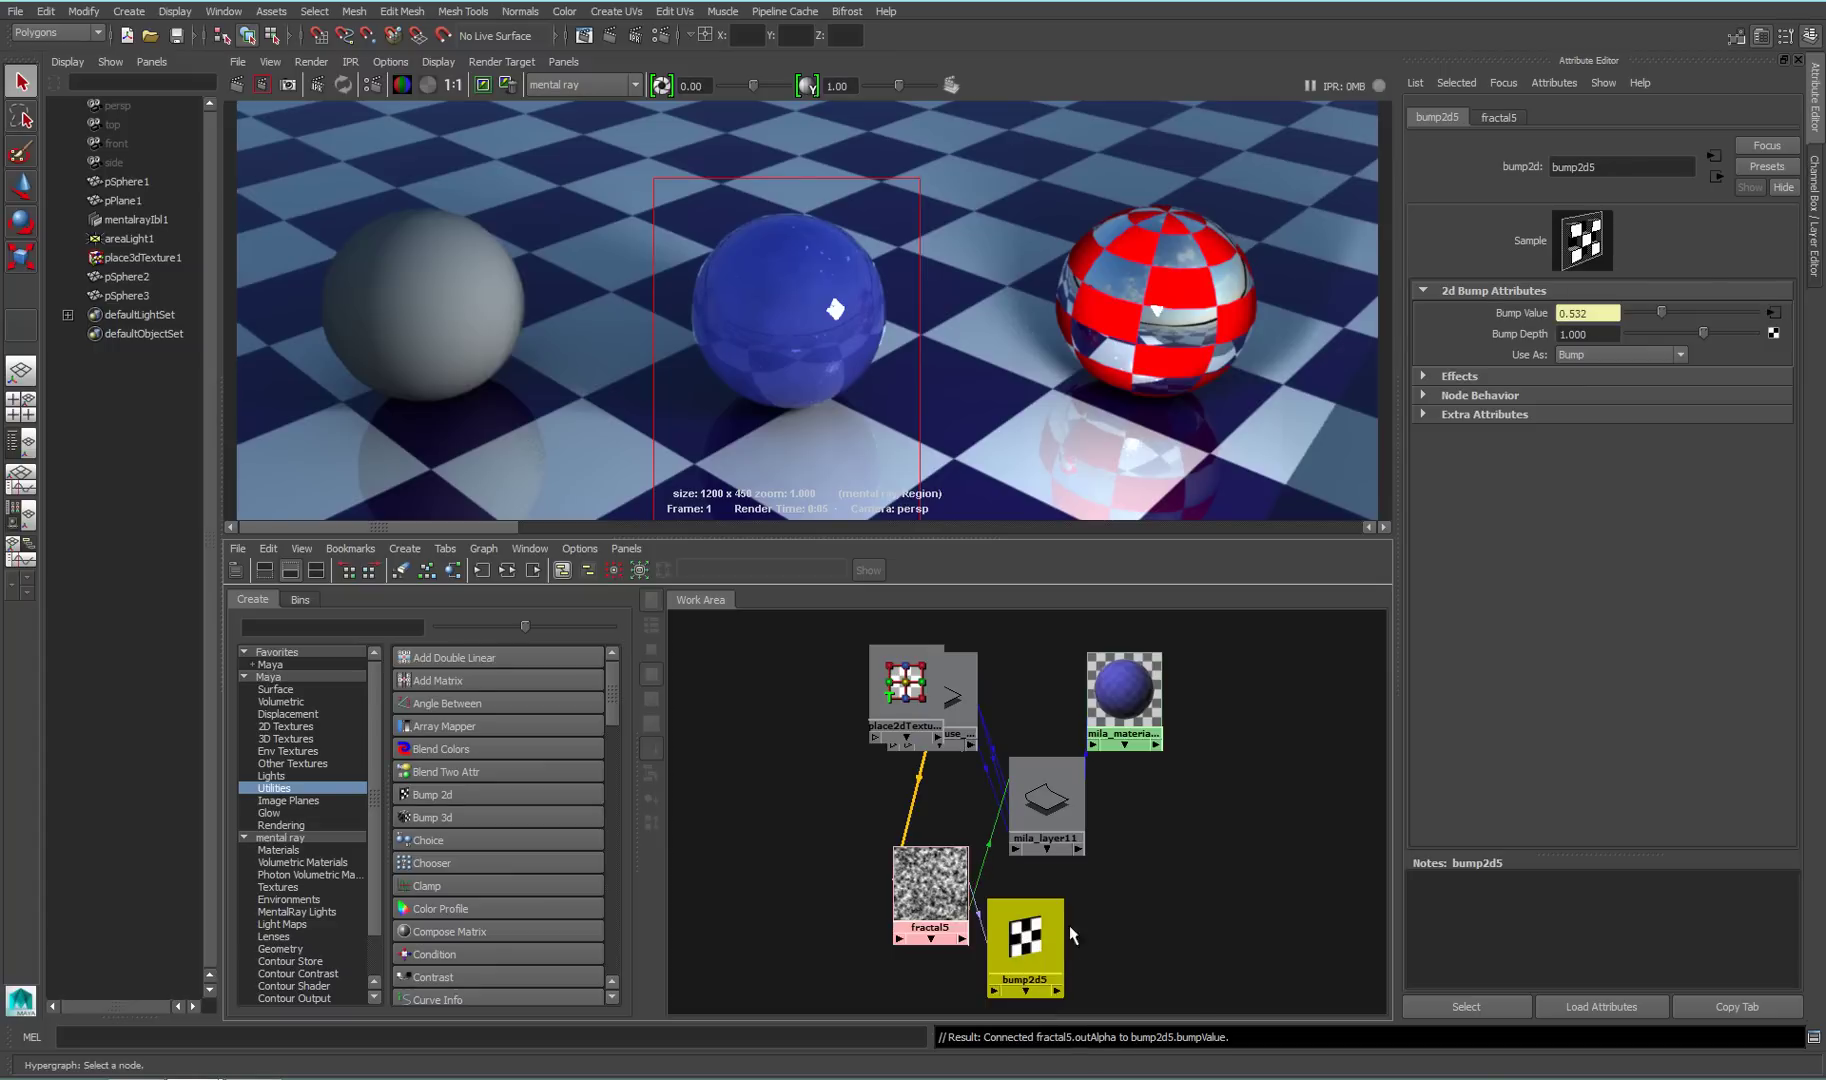
Replace the fractal in the Diffuse Reflection layer's bump with the Bump 2d node and re-render the middle sphere's region
click(1135, 695)
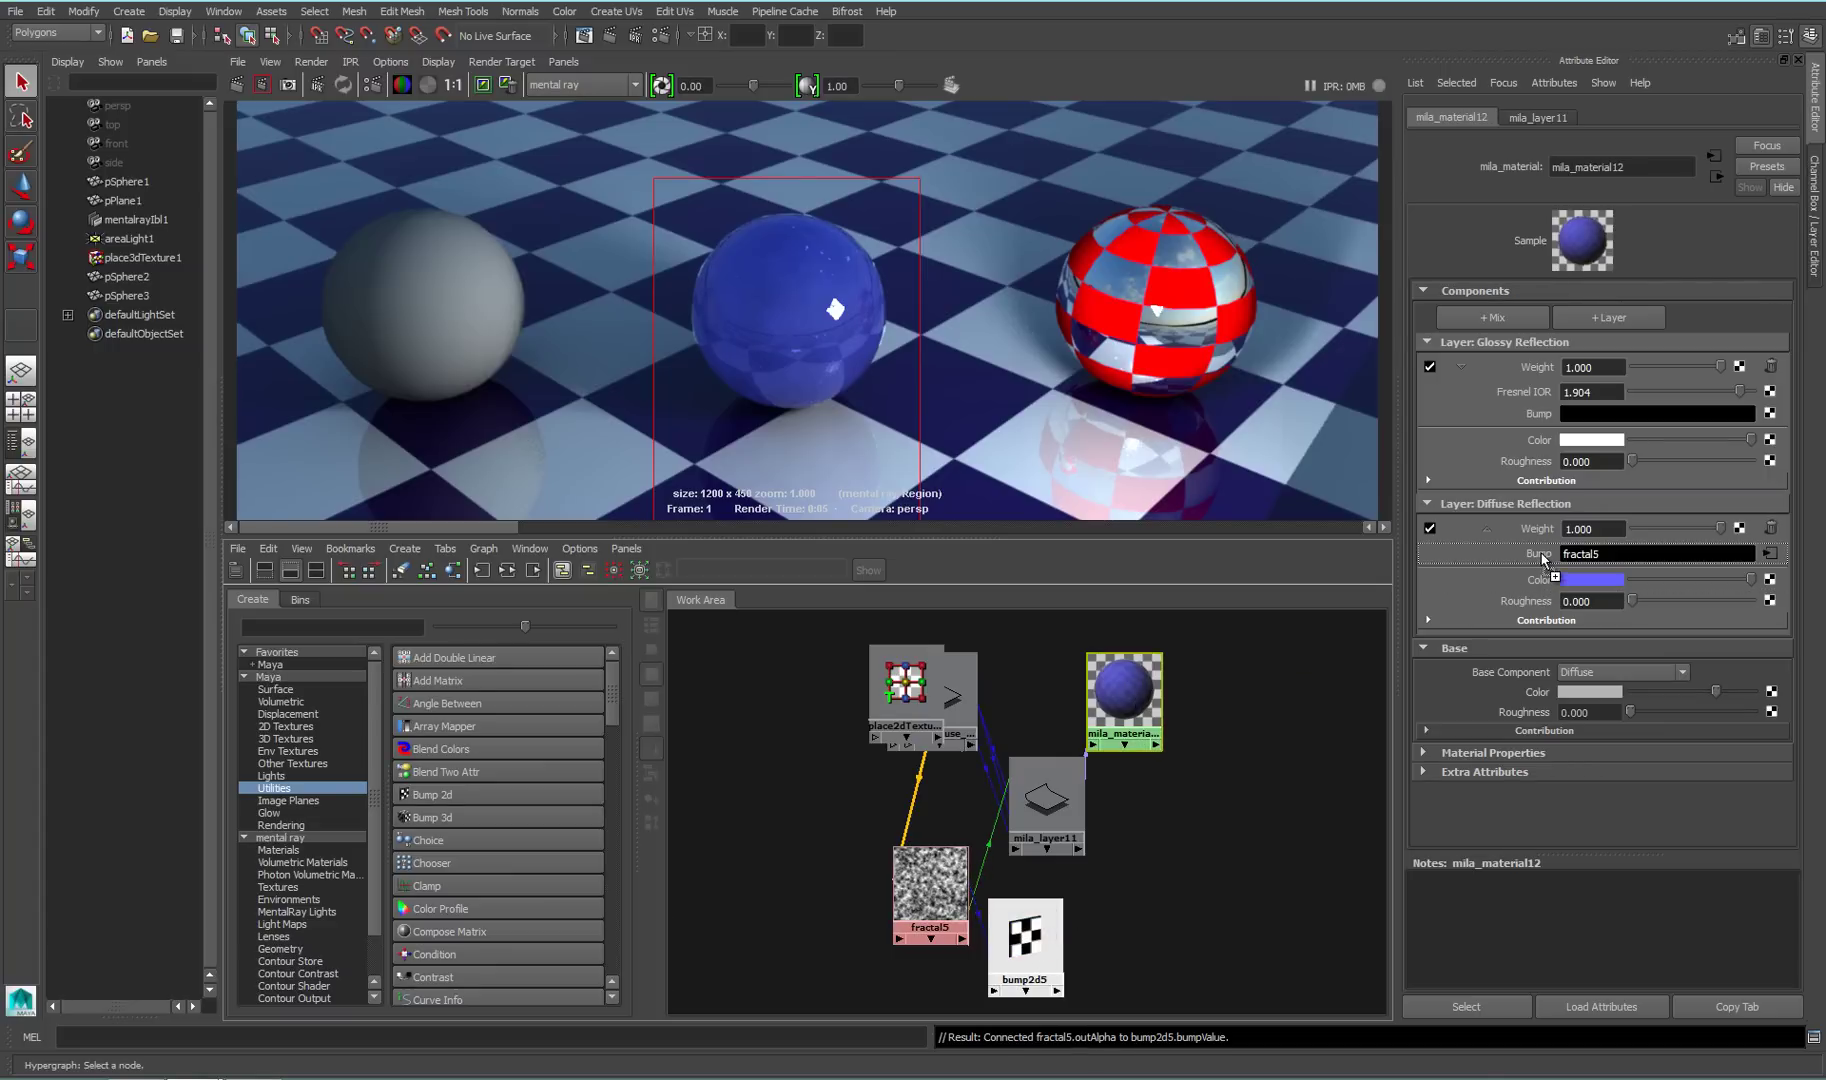
middle_drag(1541, 551, 1541, 552)
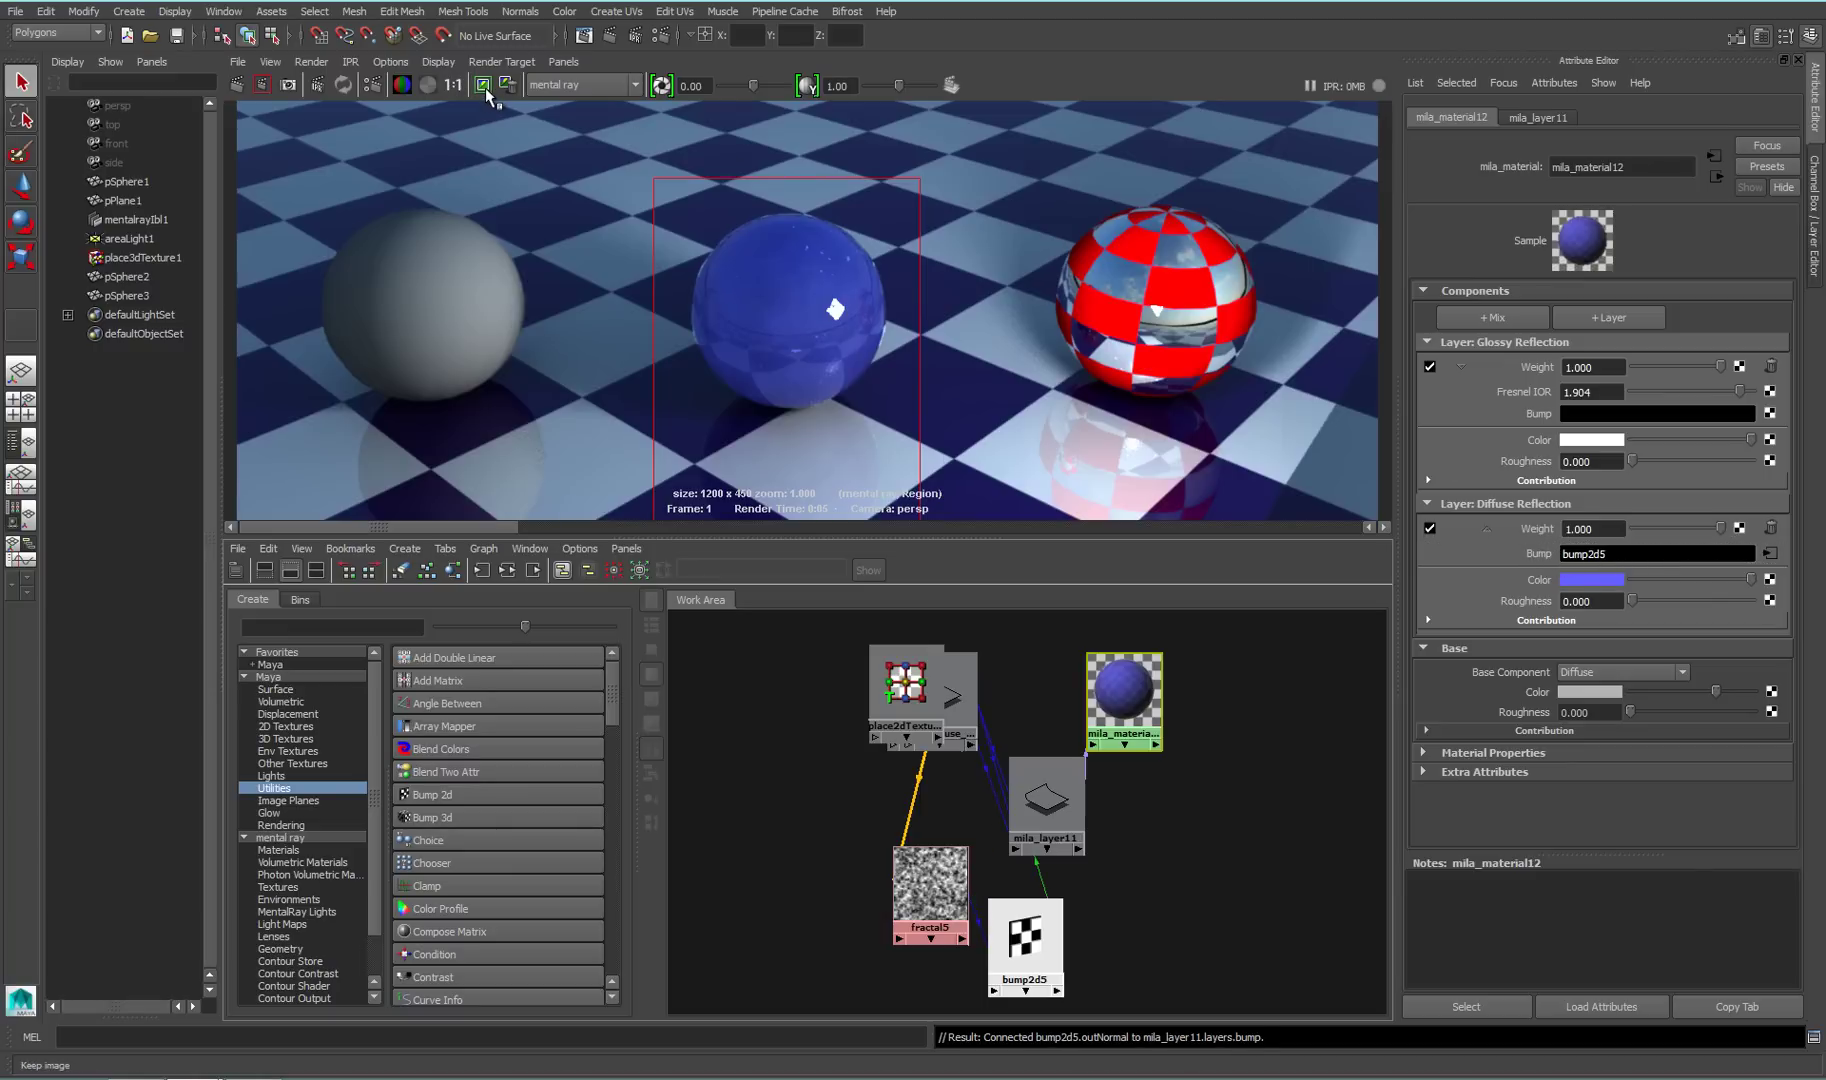
click(260, 84)
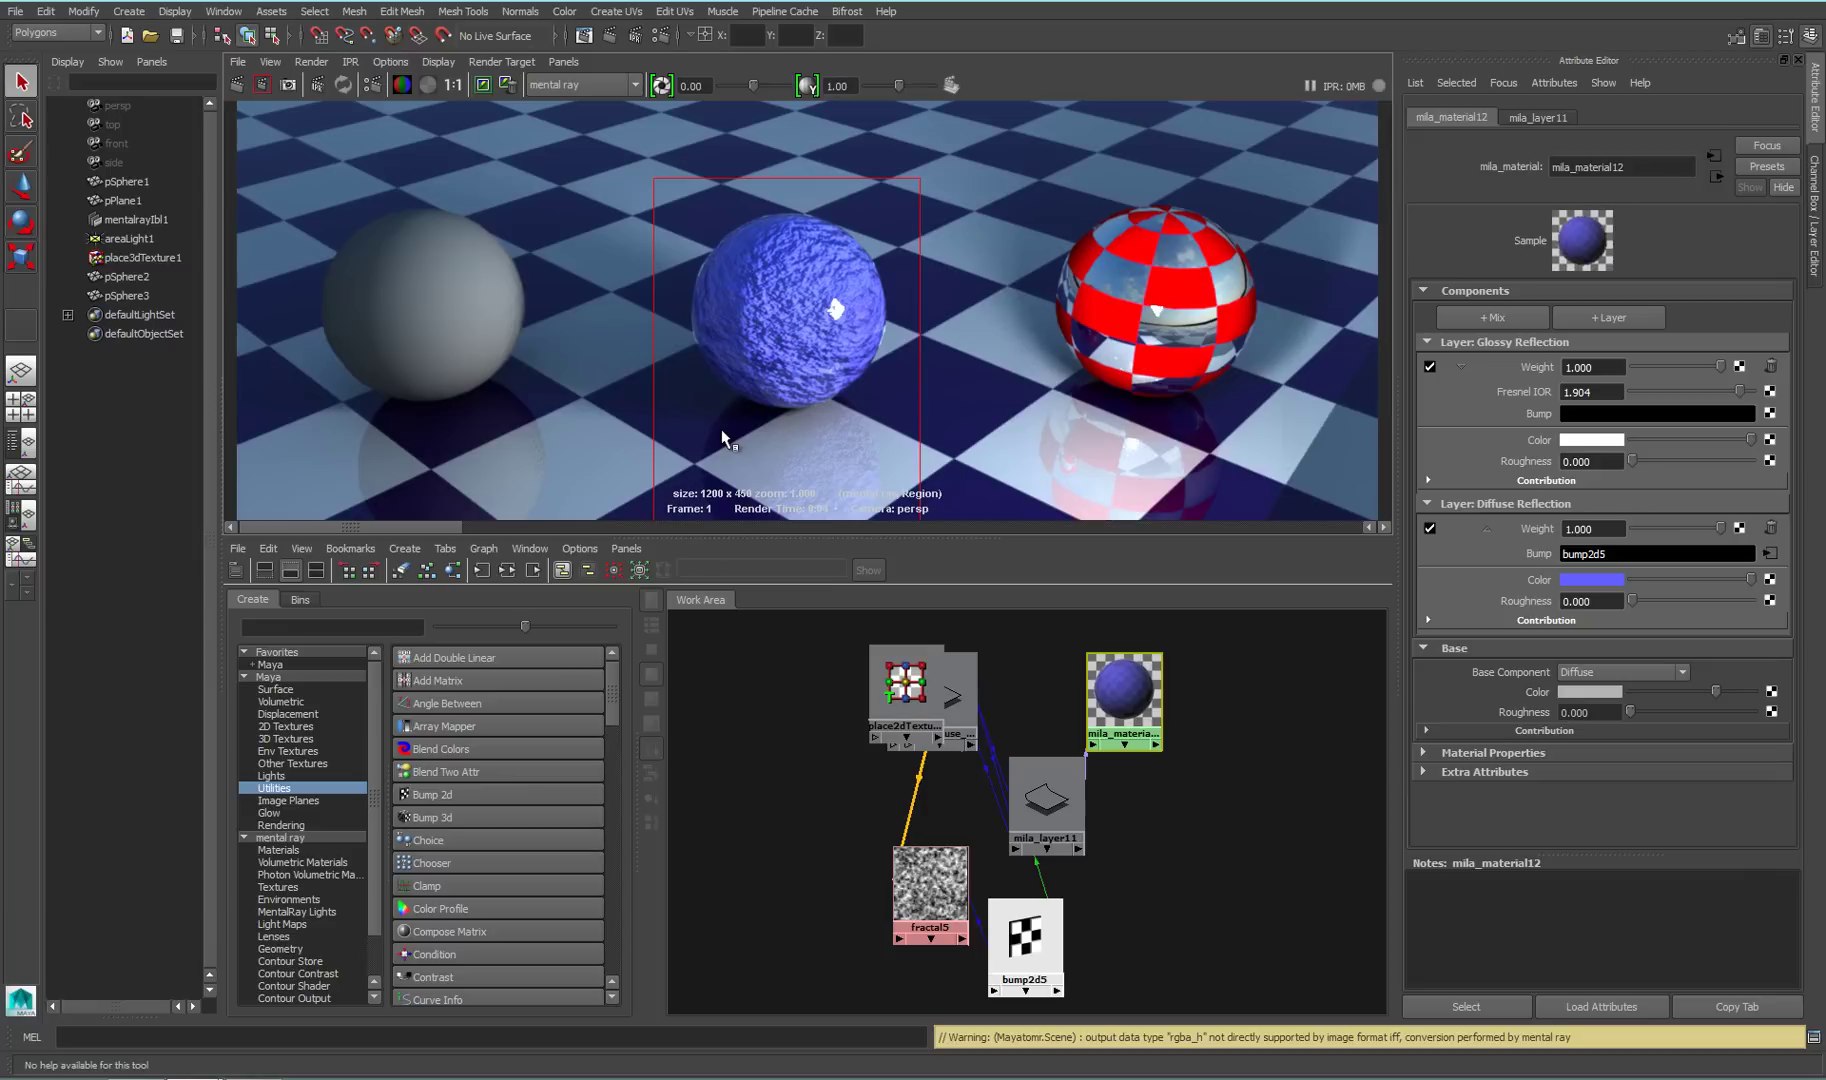
Disable the Glossy Reflection layer, re-render the middle sphere's region and compare the result with the stored image
click(1430, 367)
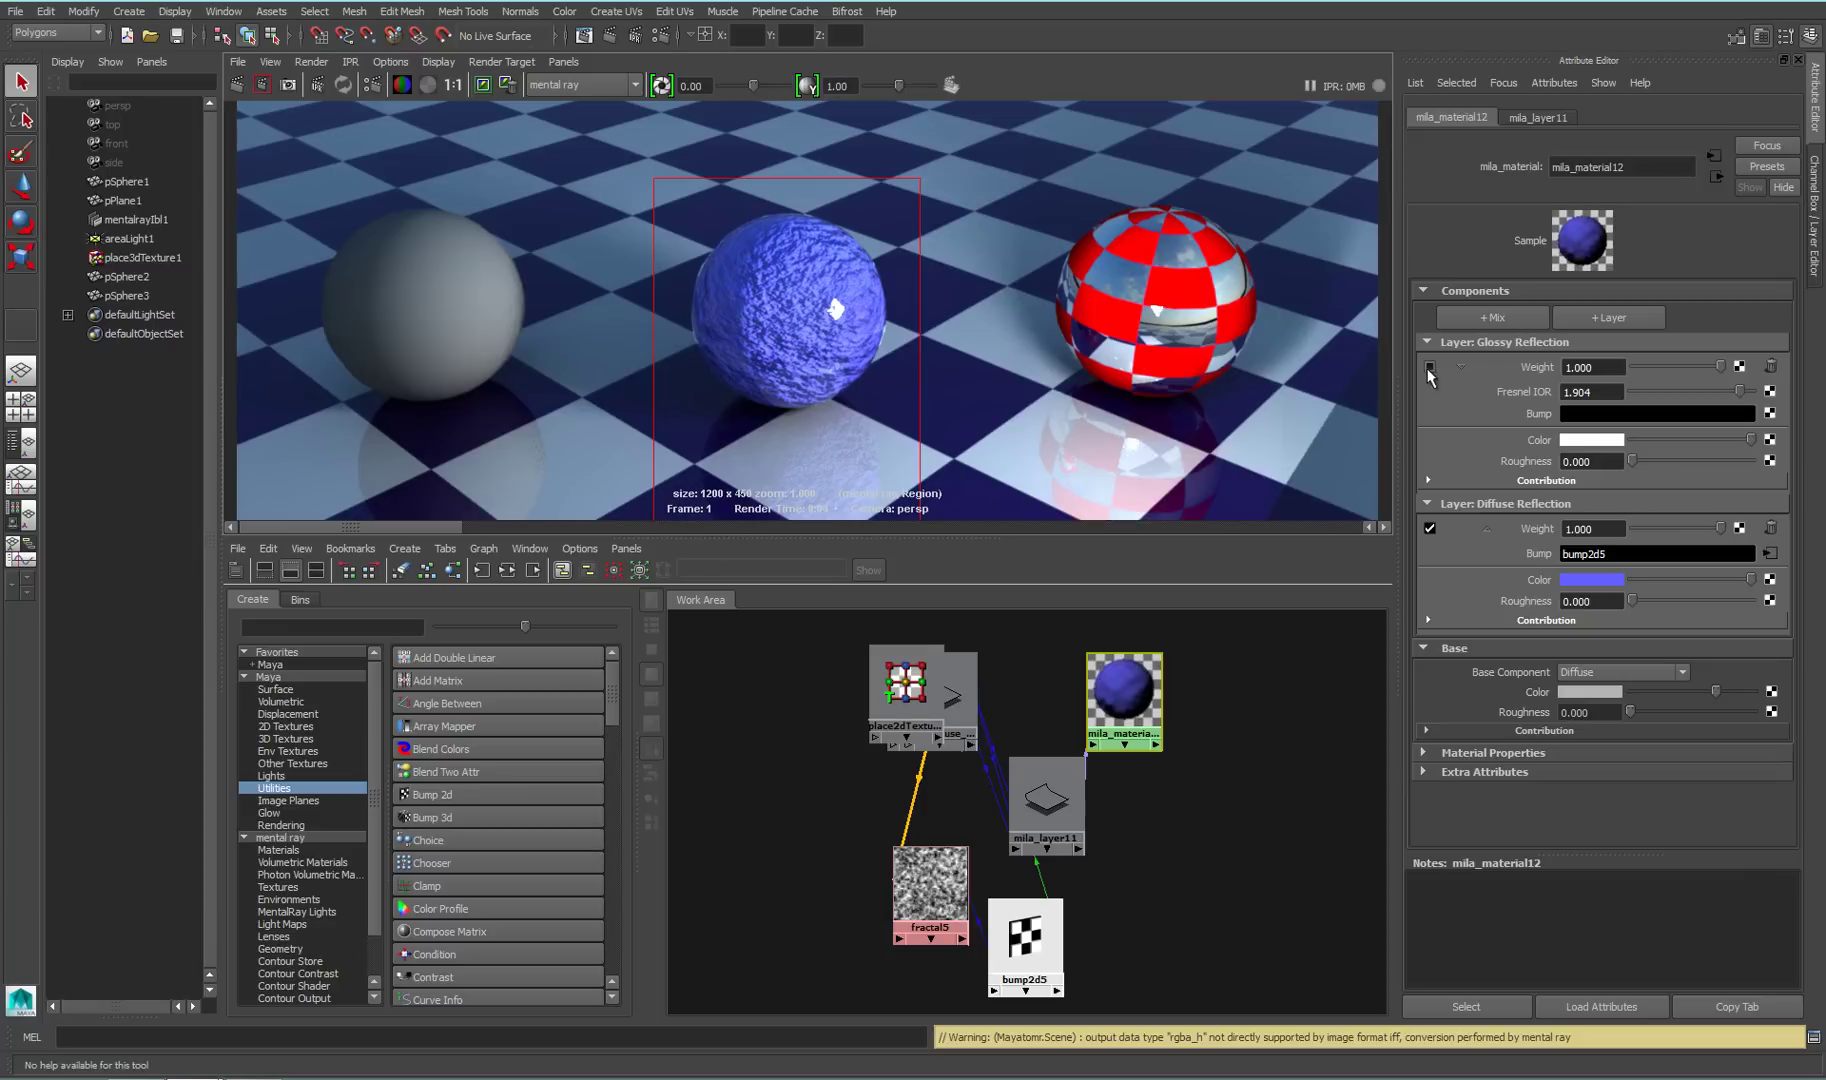
click(262, 85)
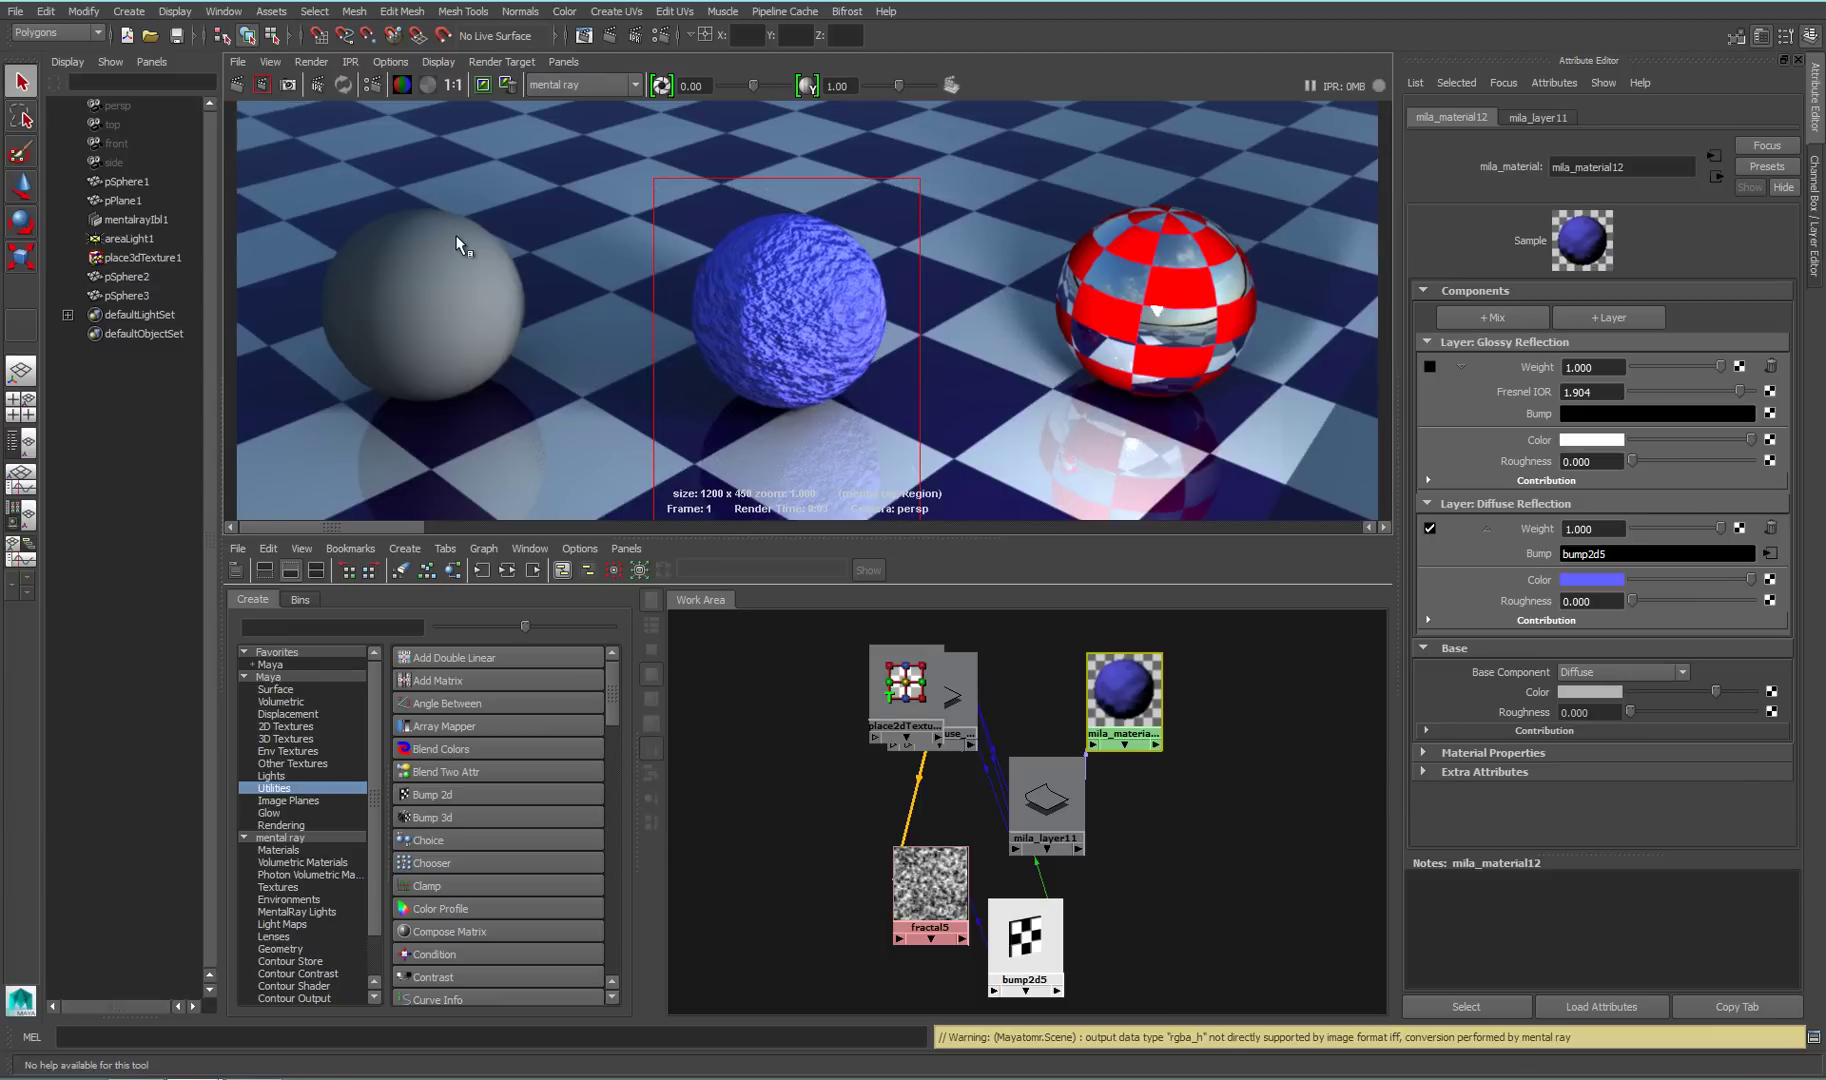
drag(371, 522, 521, 555)
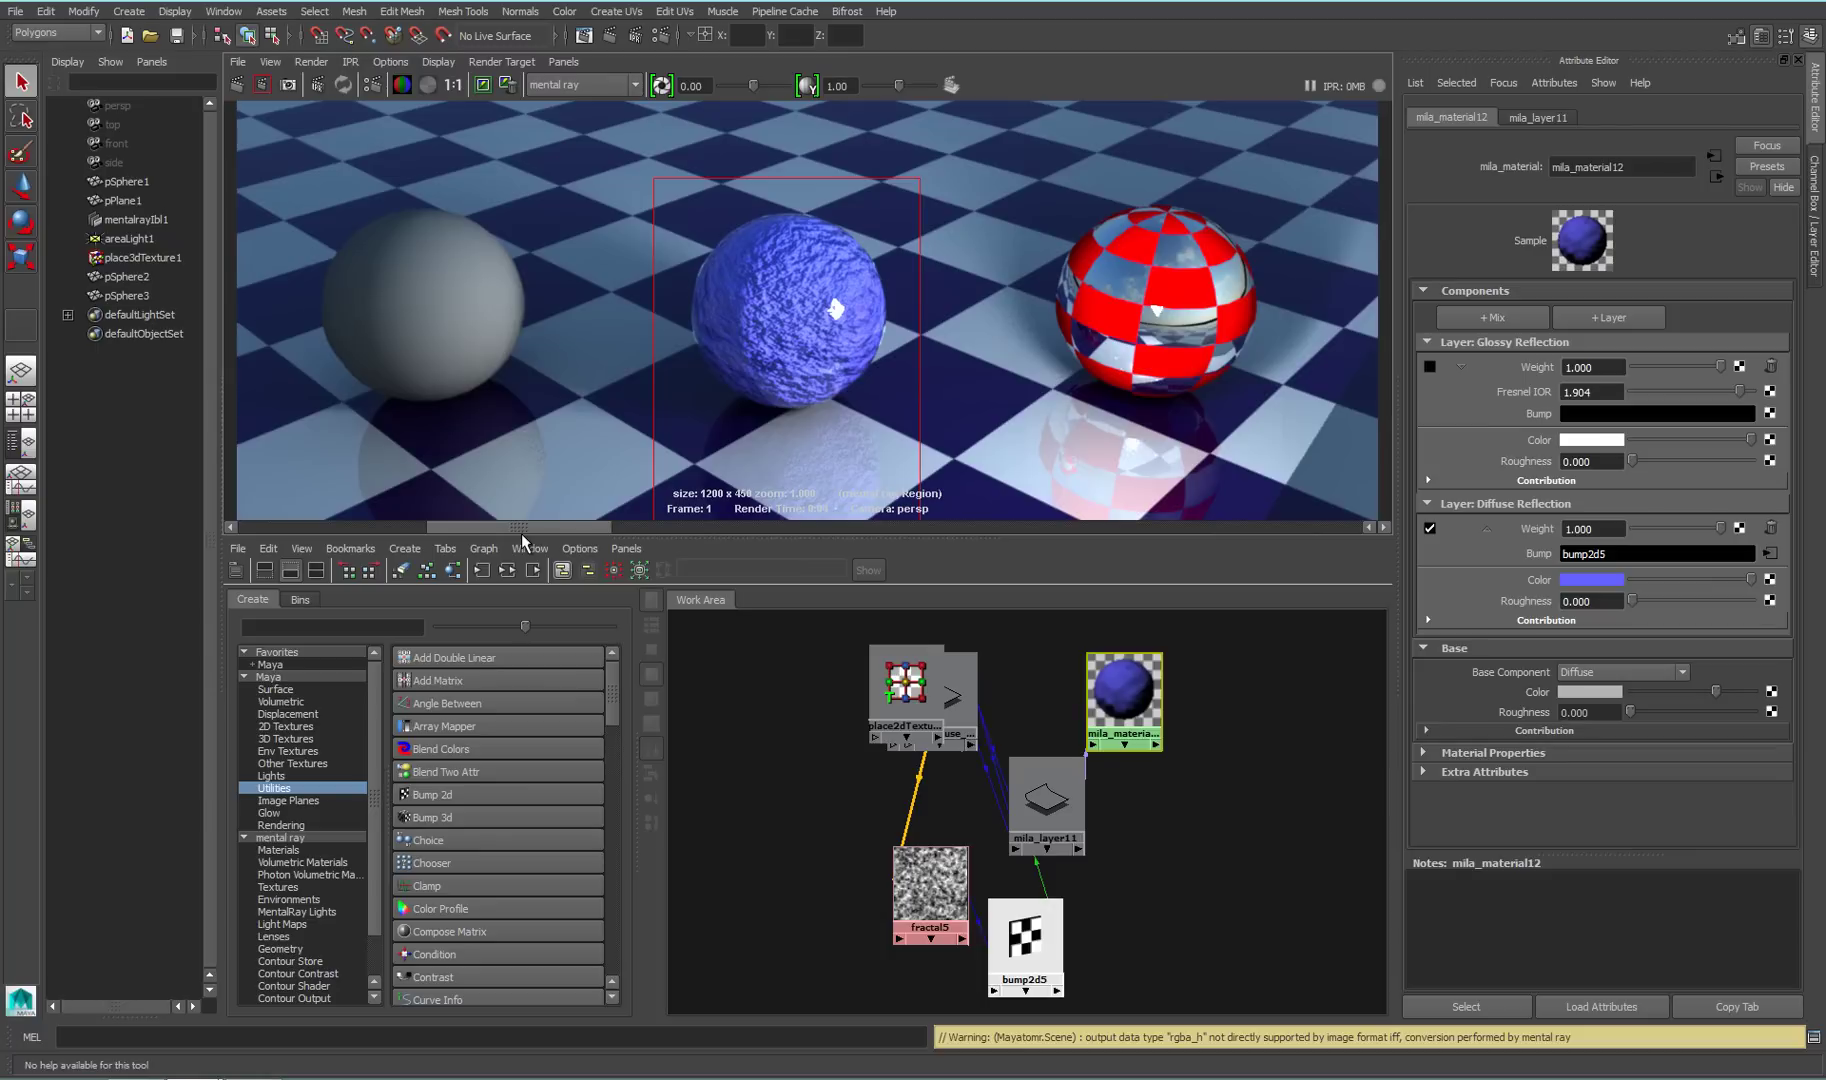
drag(521, 534, 20, 535)
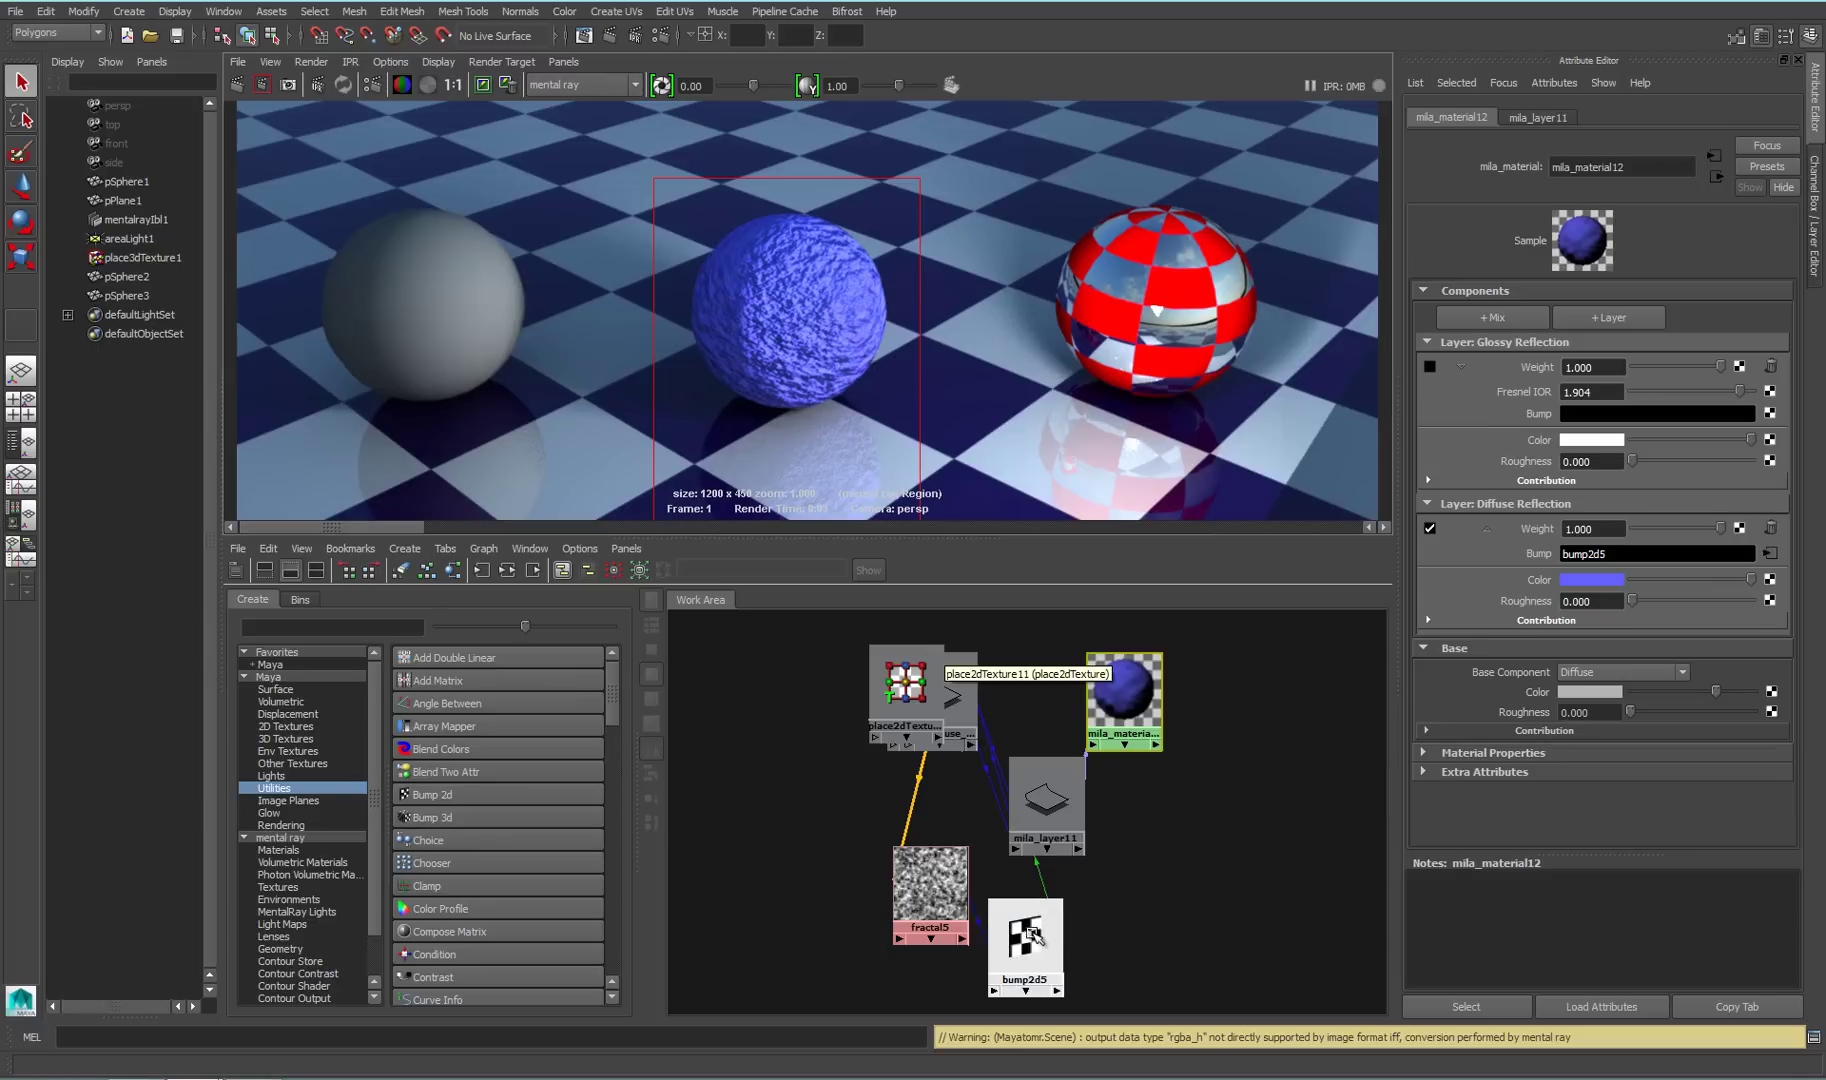
Re-enable the Glossy Reflection layer, connect the Bump 2d node to its bump and re-render the middle sphere's region
click(1431, 366)
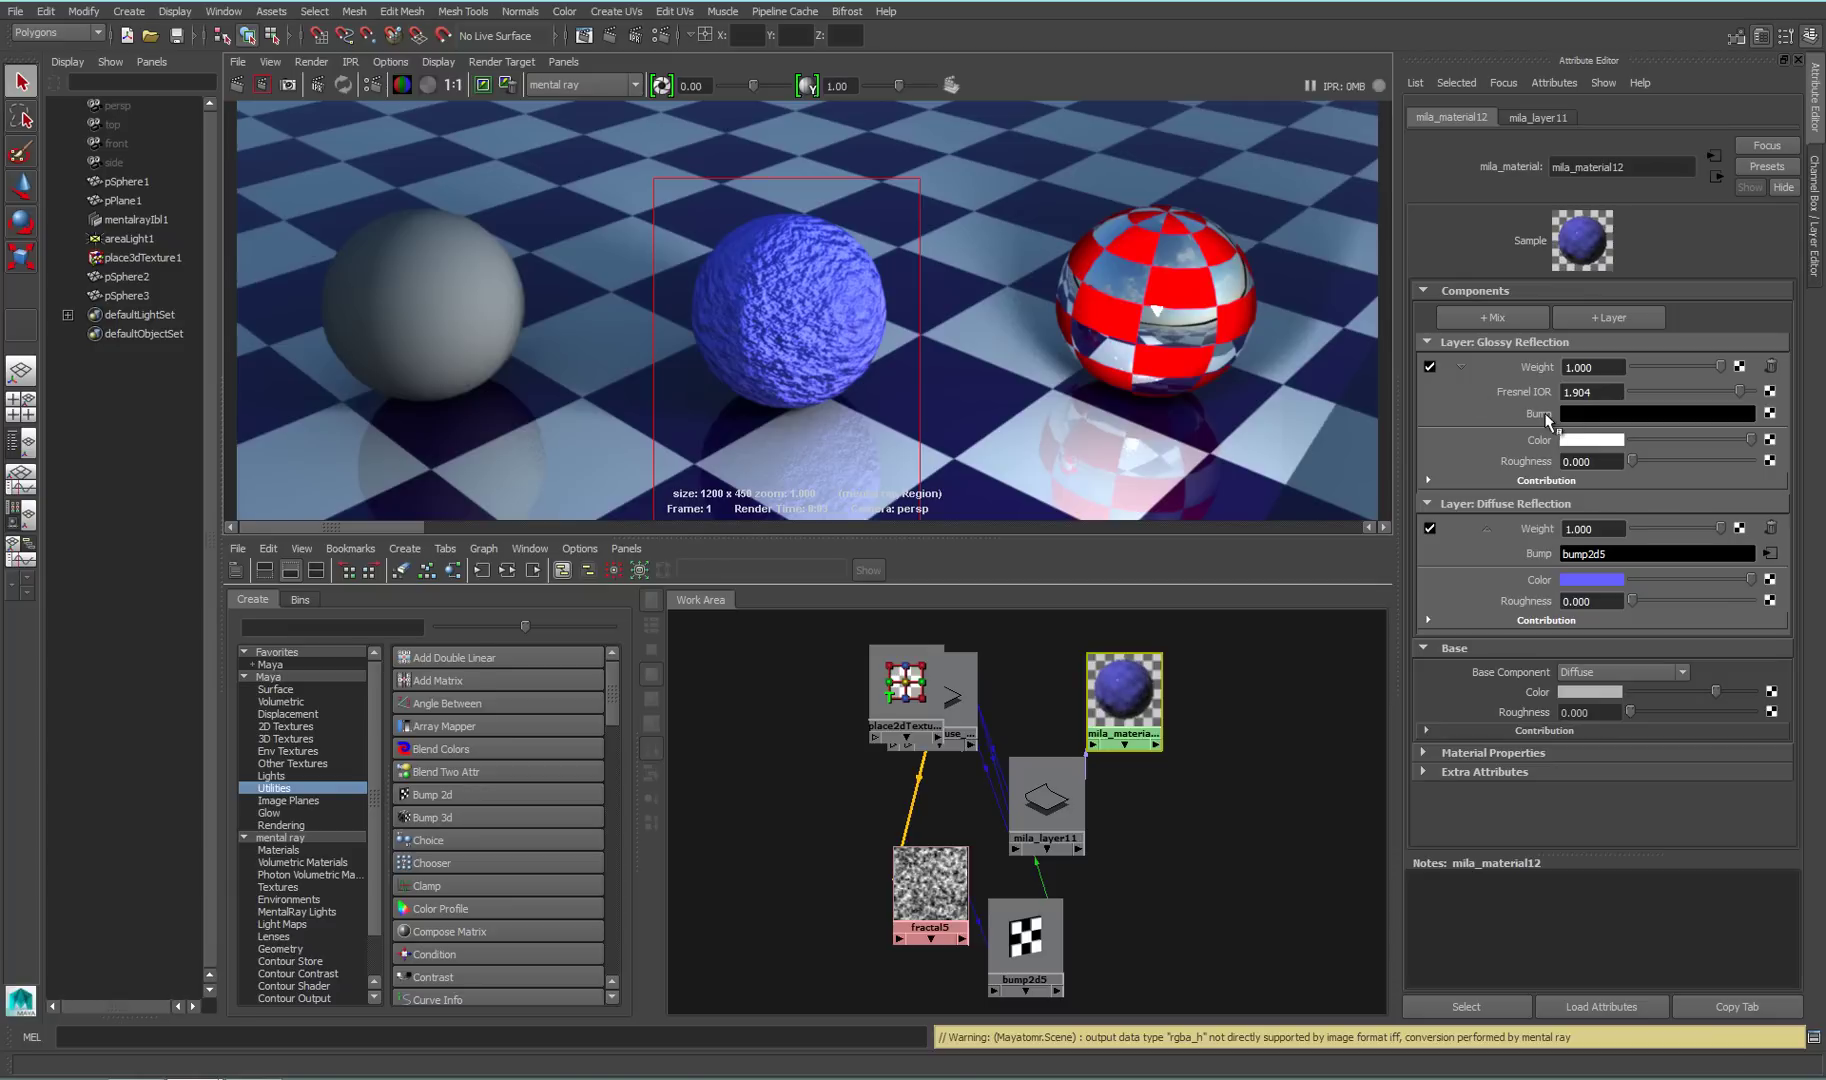
middle_drag(1035, 945, 1540, 418)
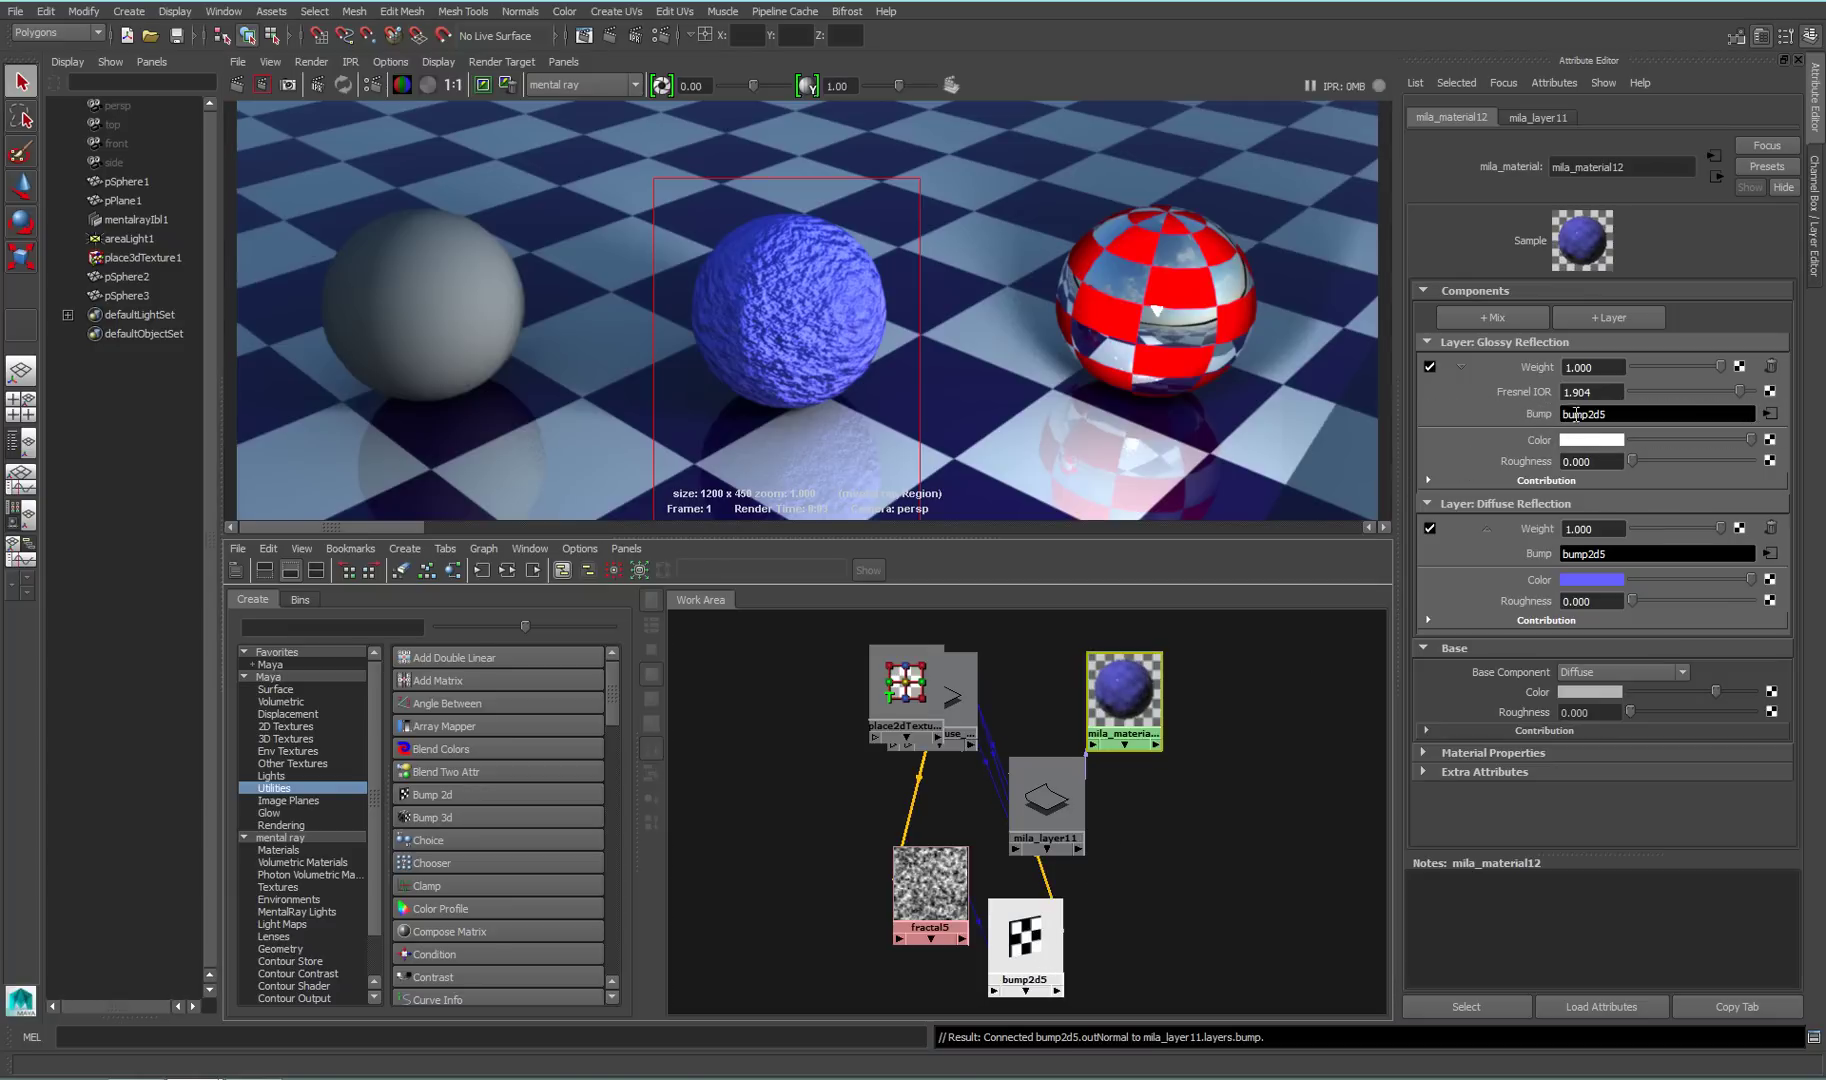
click(262, 84)
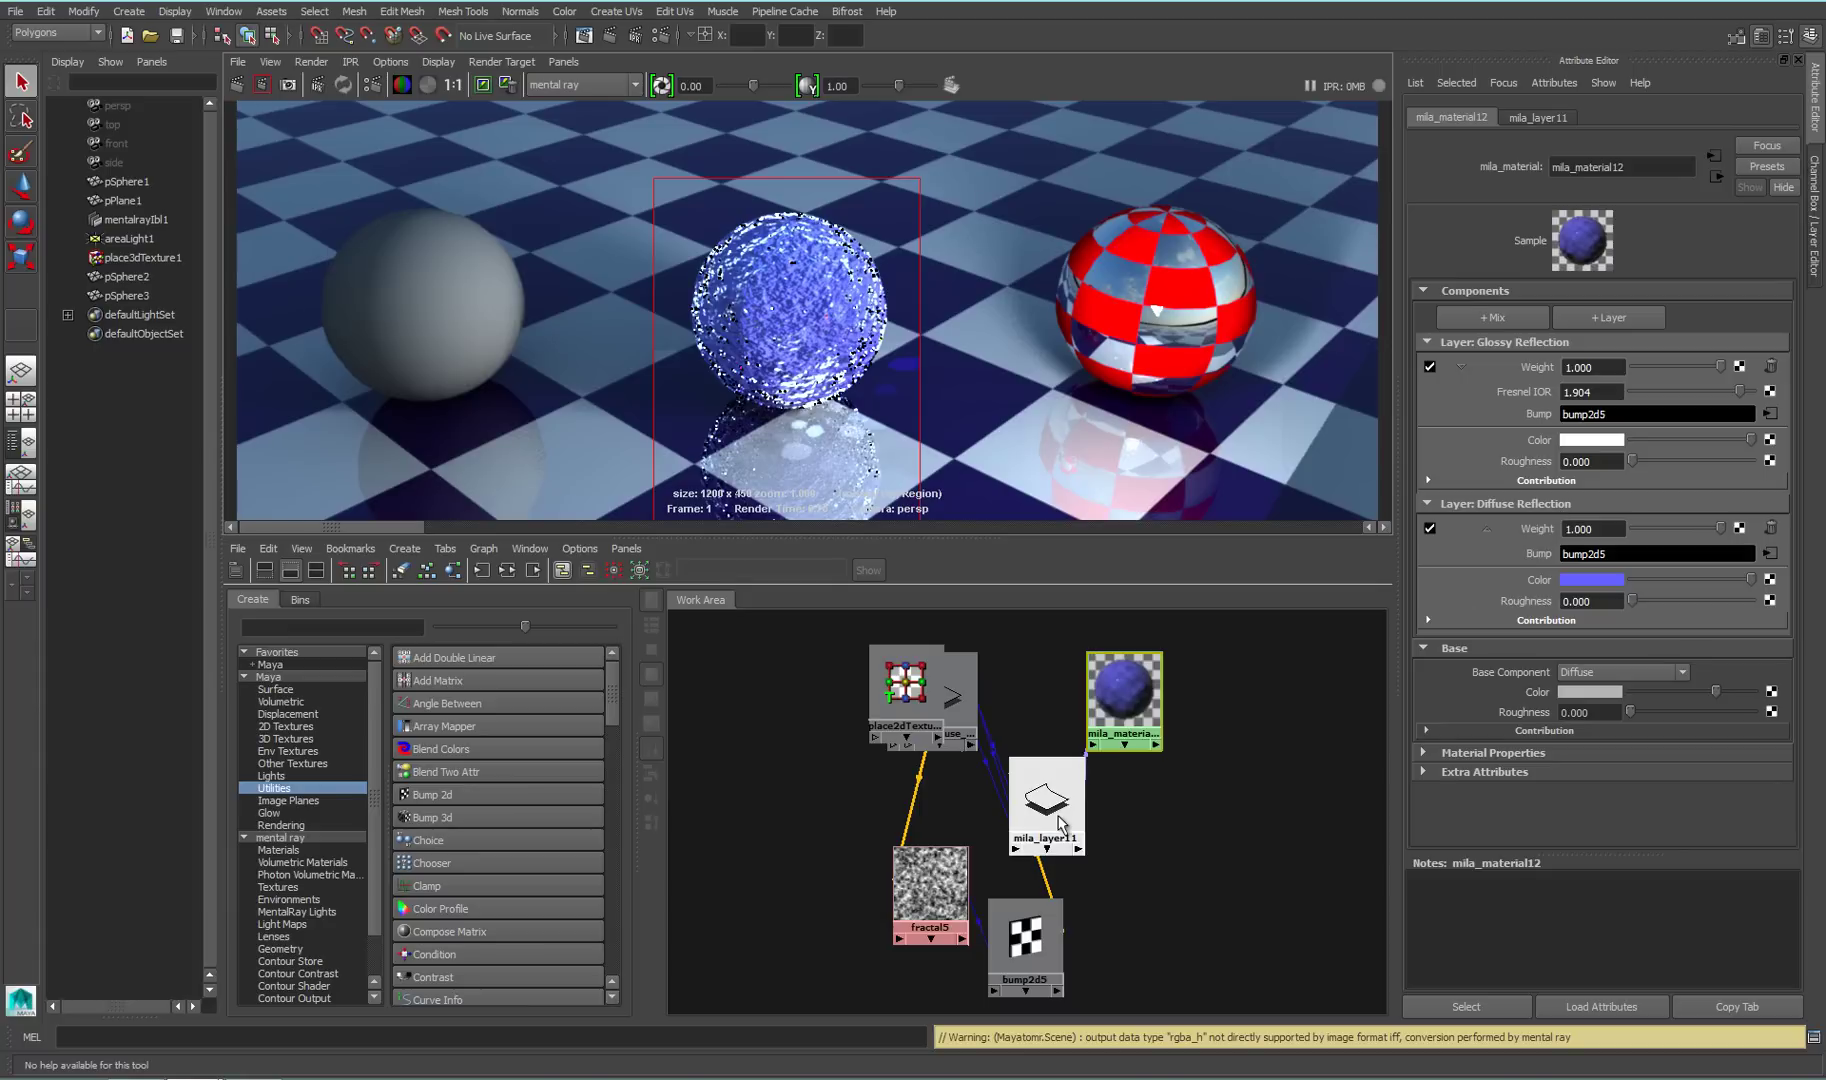
Set the Bump 2d node's bump depth to 0.2 and place mila_material12 beside the mila_layer11 node
click(1015, 945)
click(1584, 340)
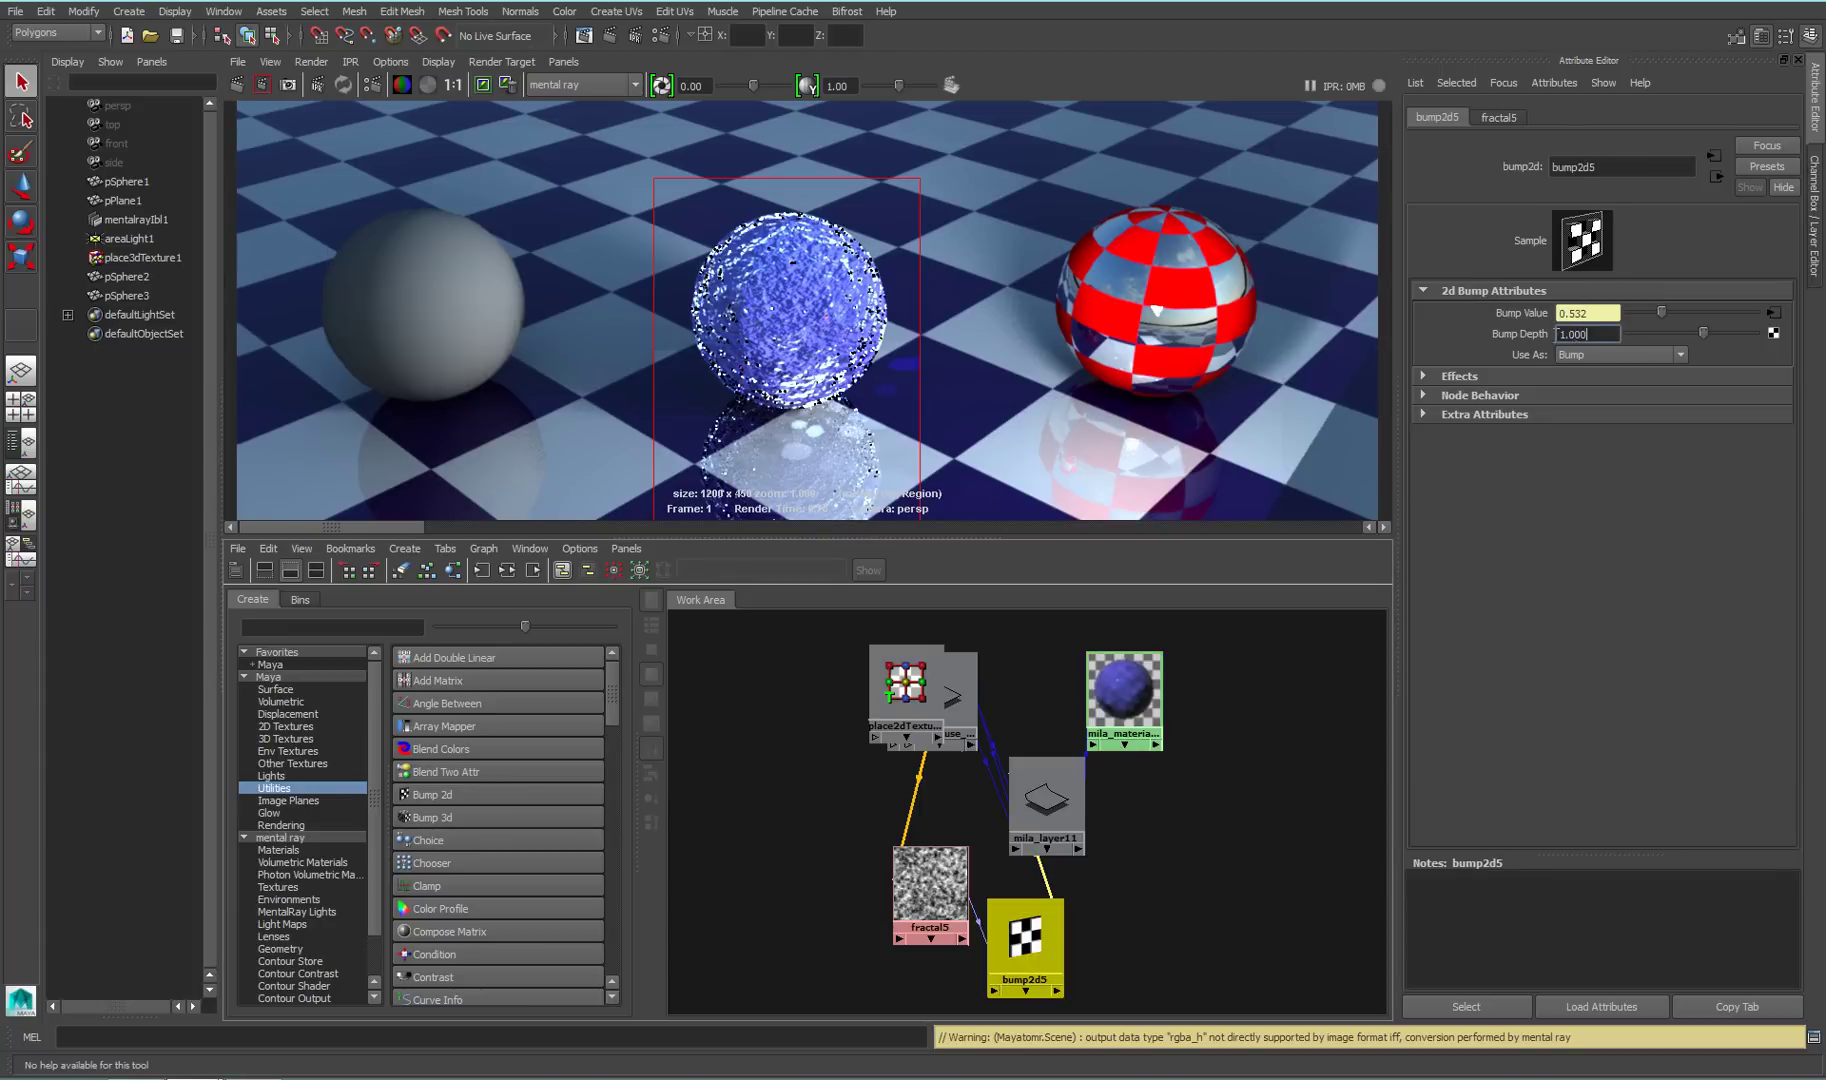
text(0.2)
key(Return)
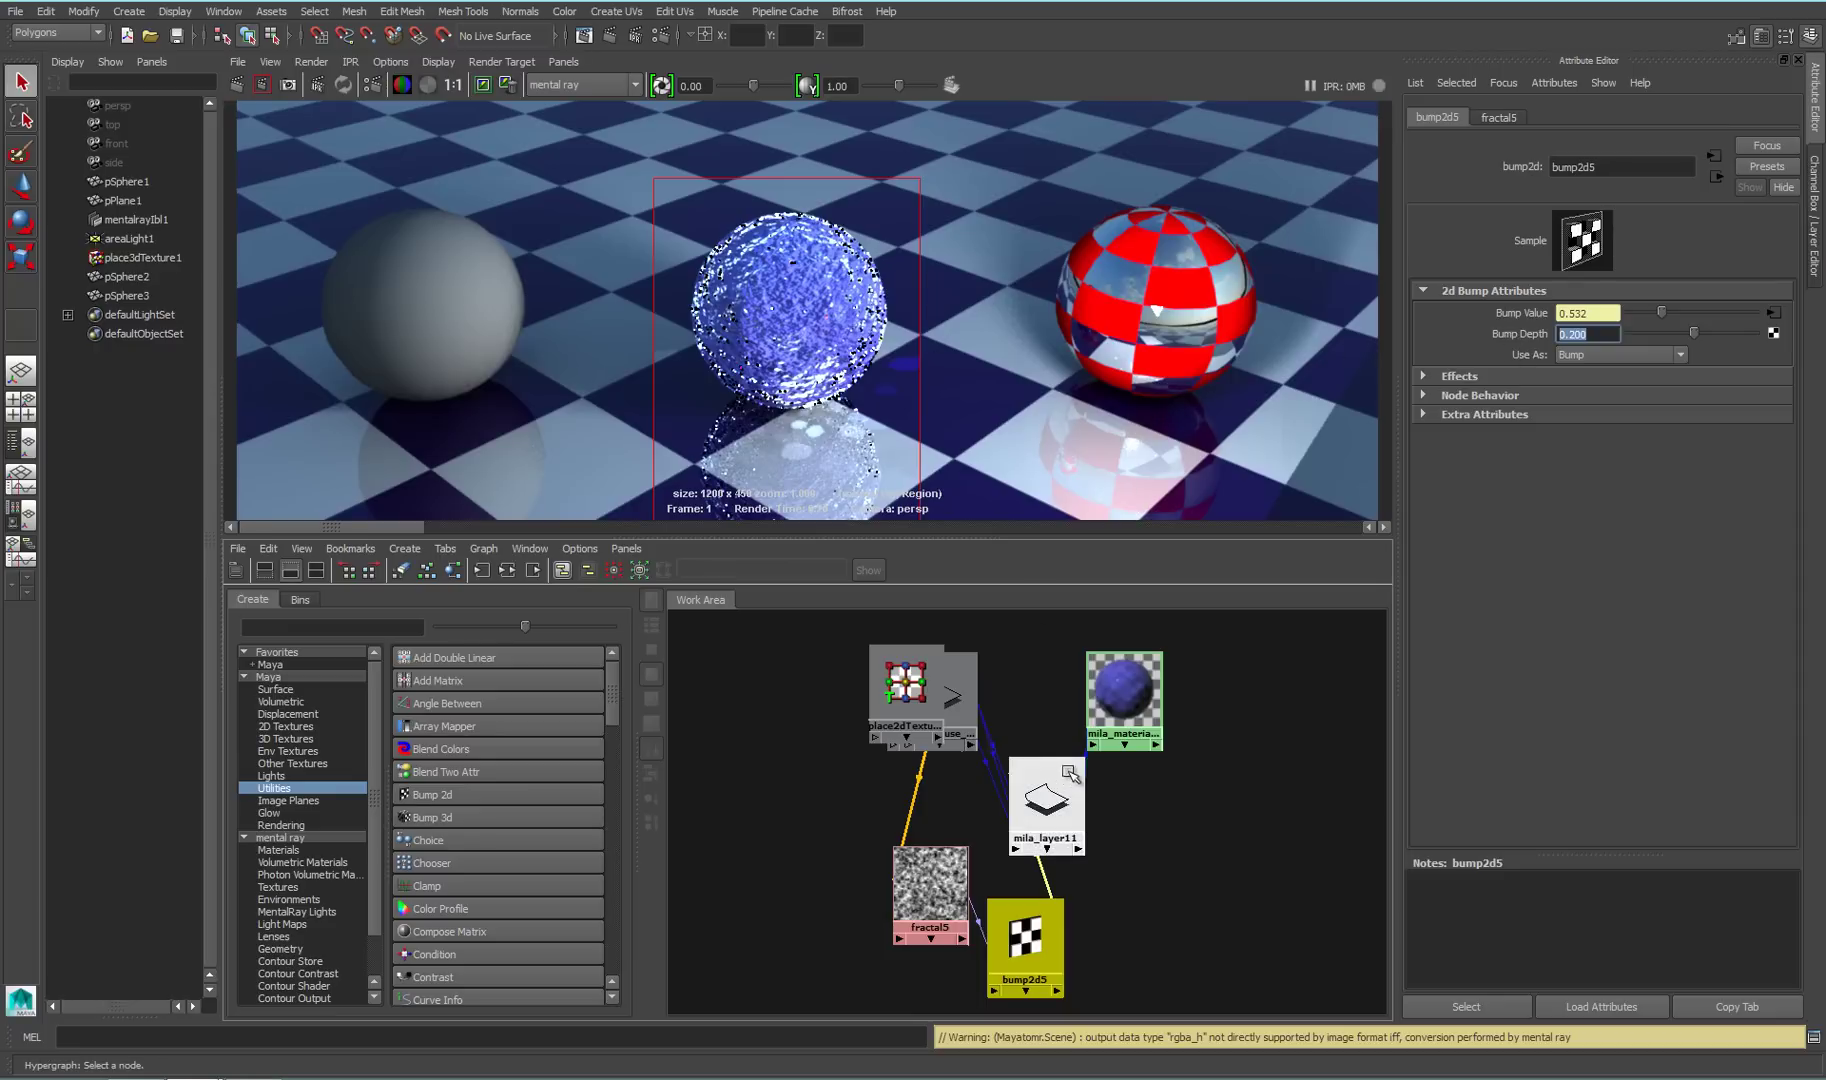
drag(1122, 703, 1207, 809)
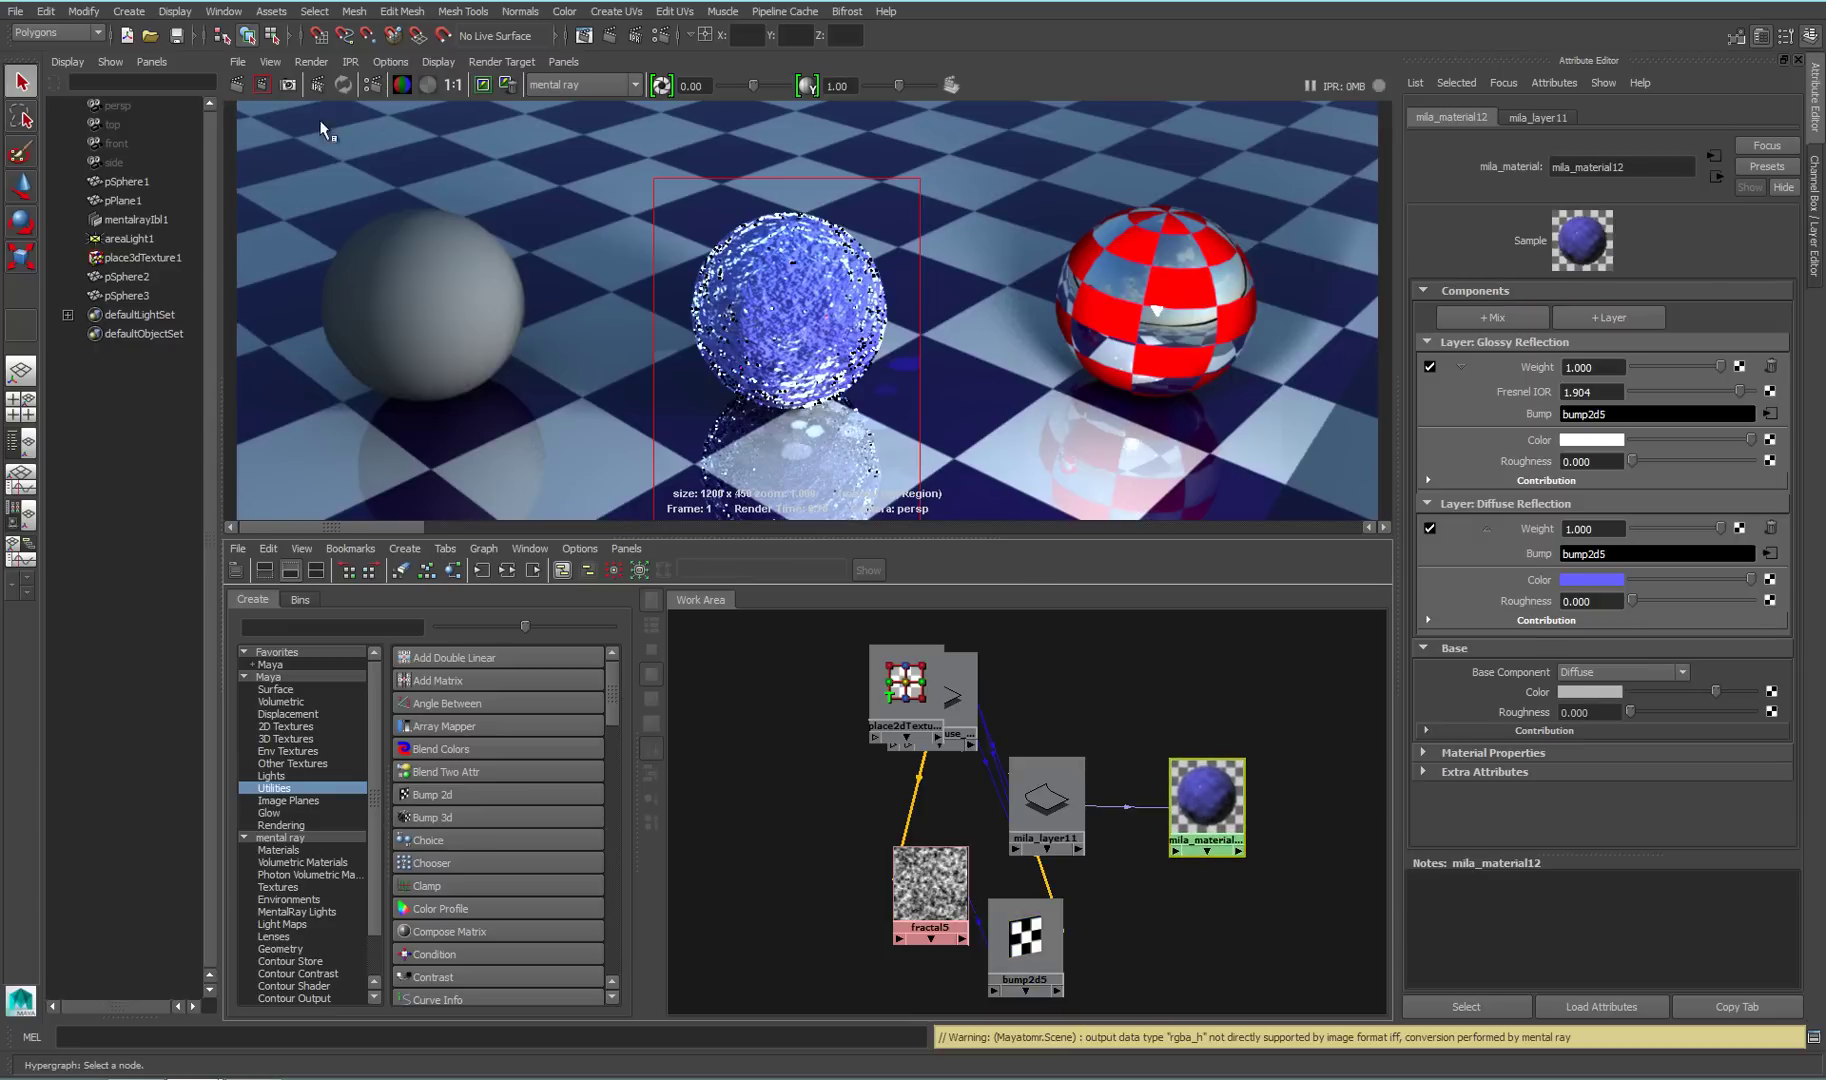
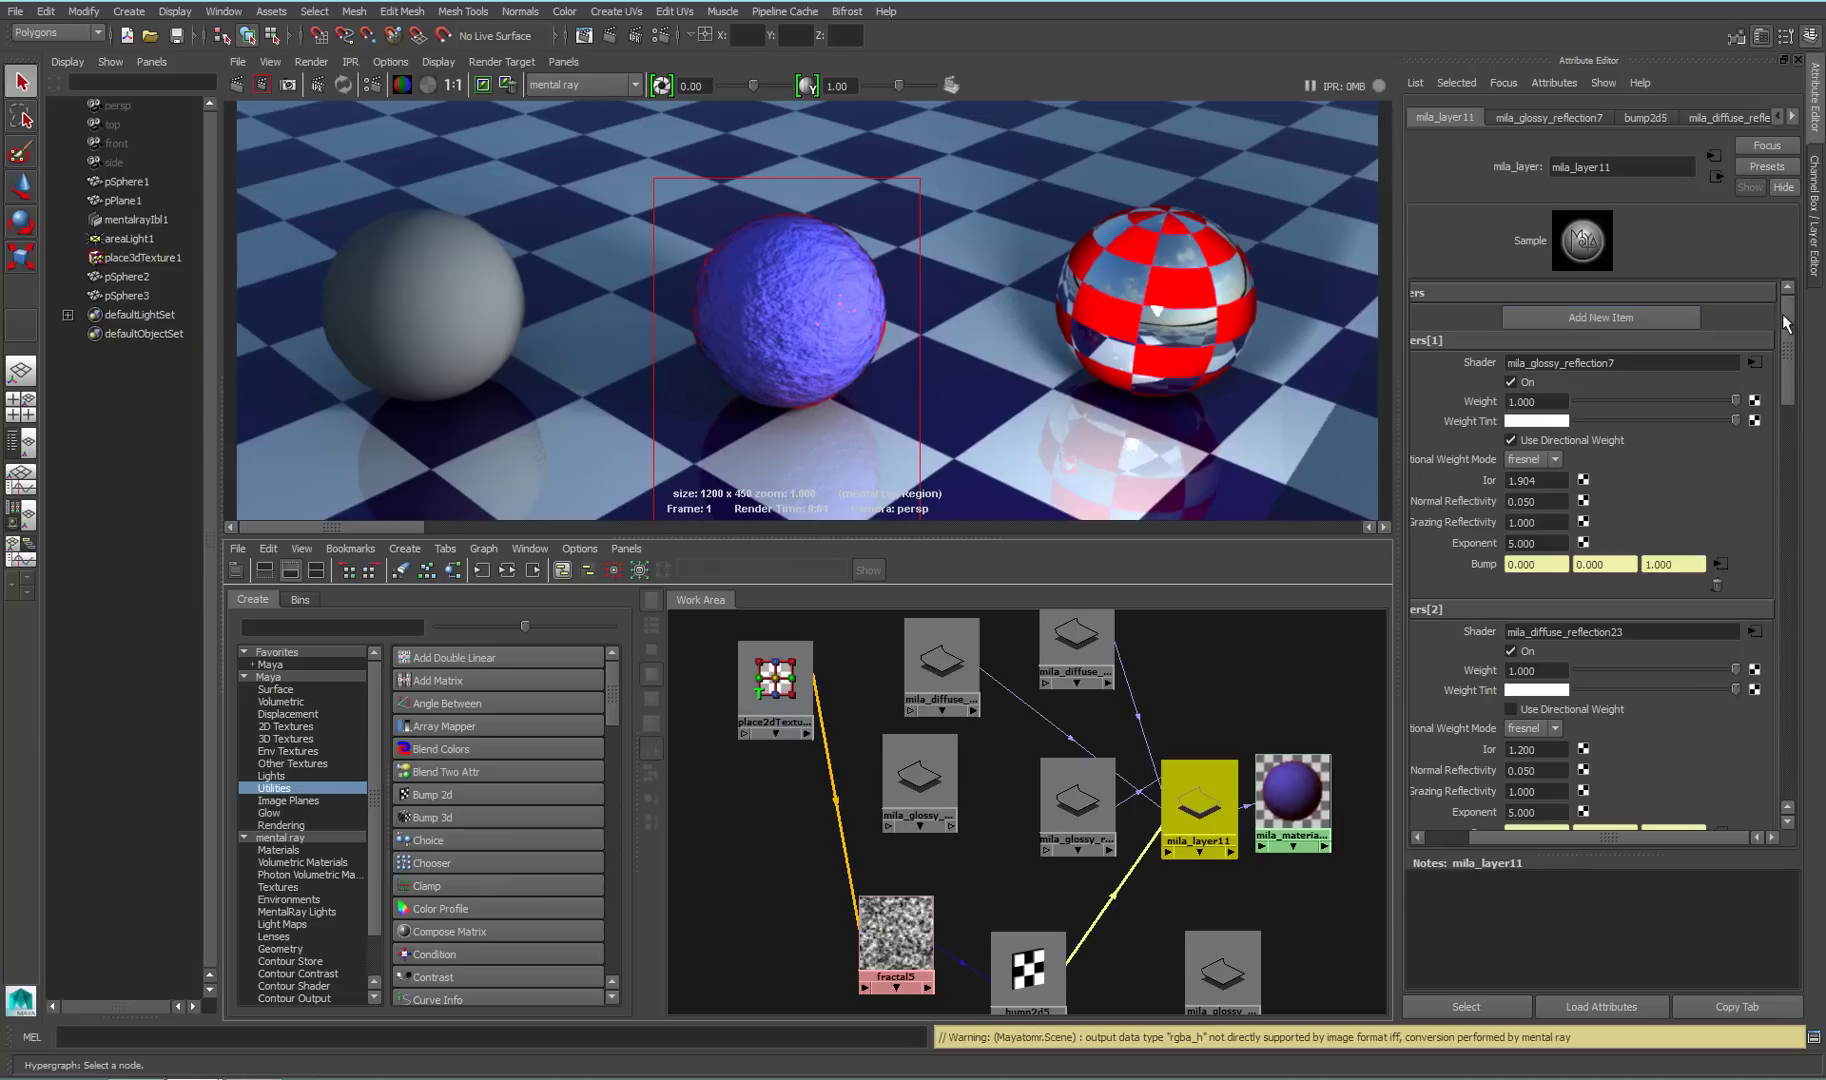
Connect mila_diffuse_reflection23 to the Layers[9] shader of mila_layer11
drag(1782, 314, 1780, 755)
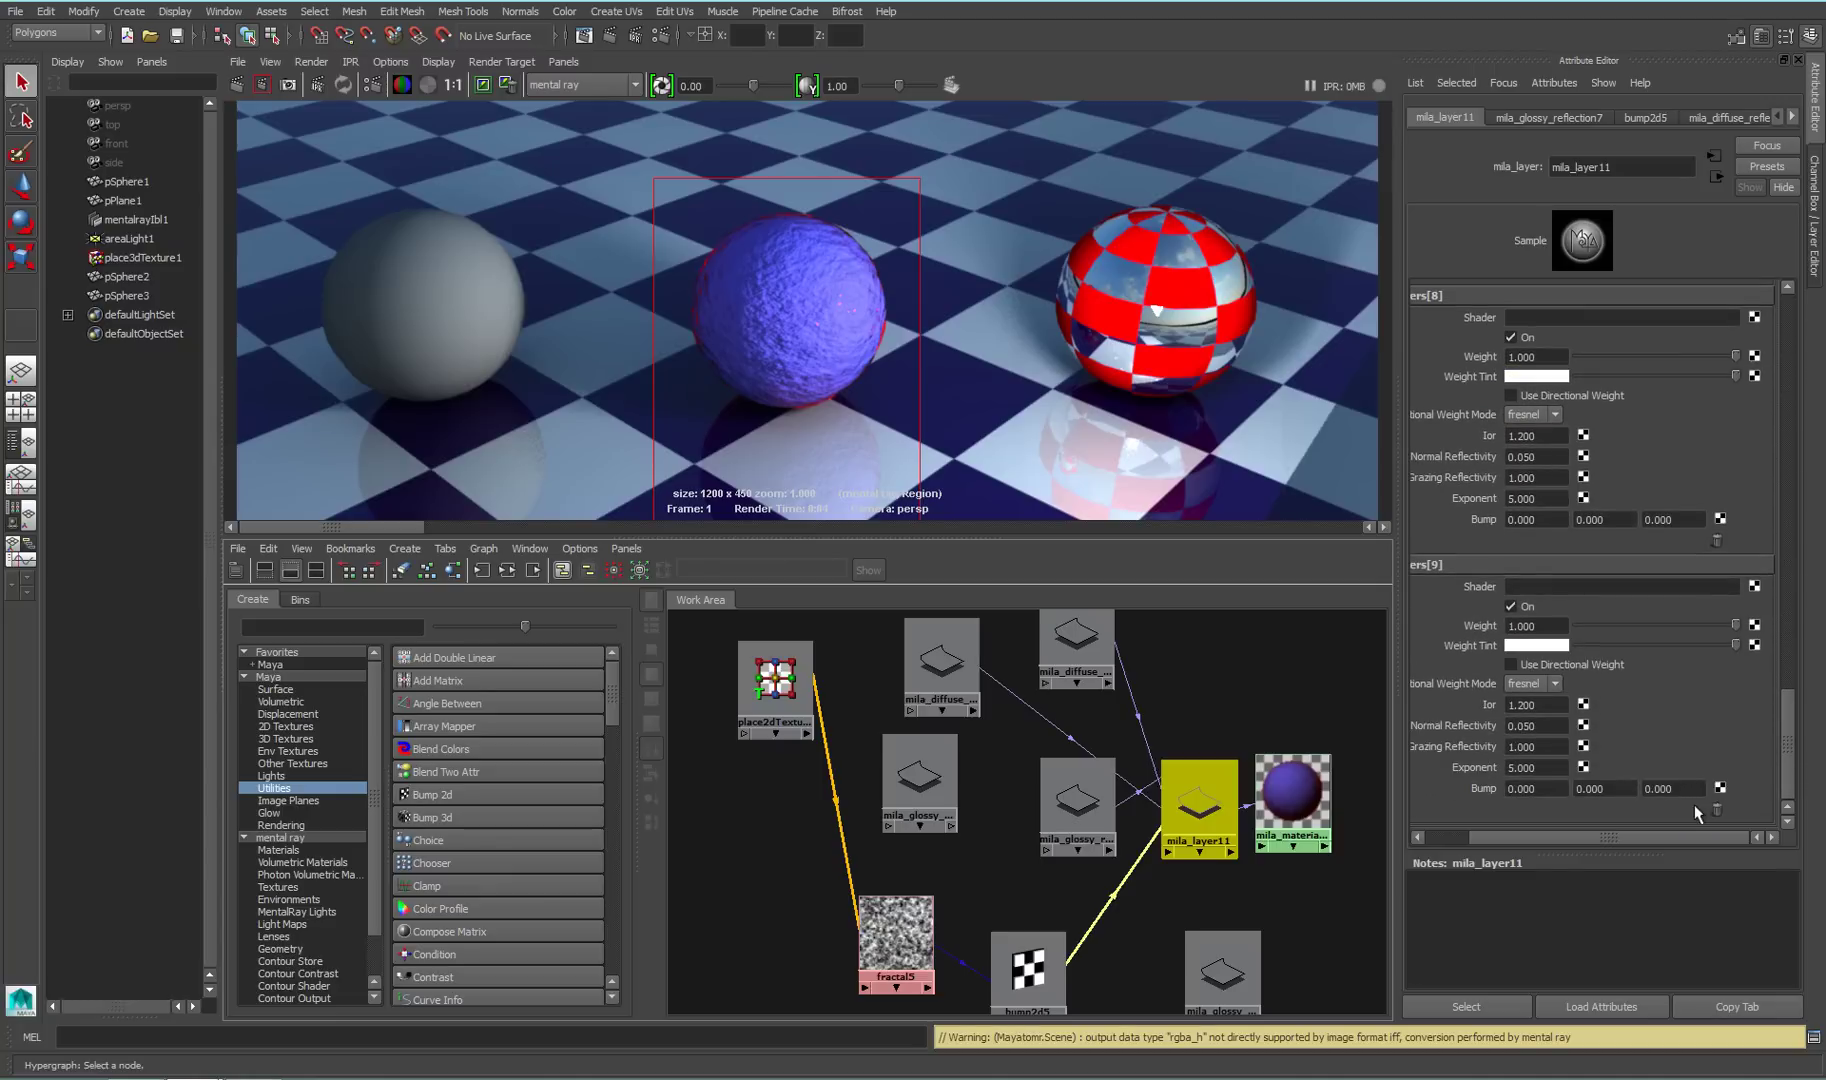
drag(1668, 843, 1625, 843)
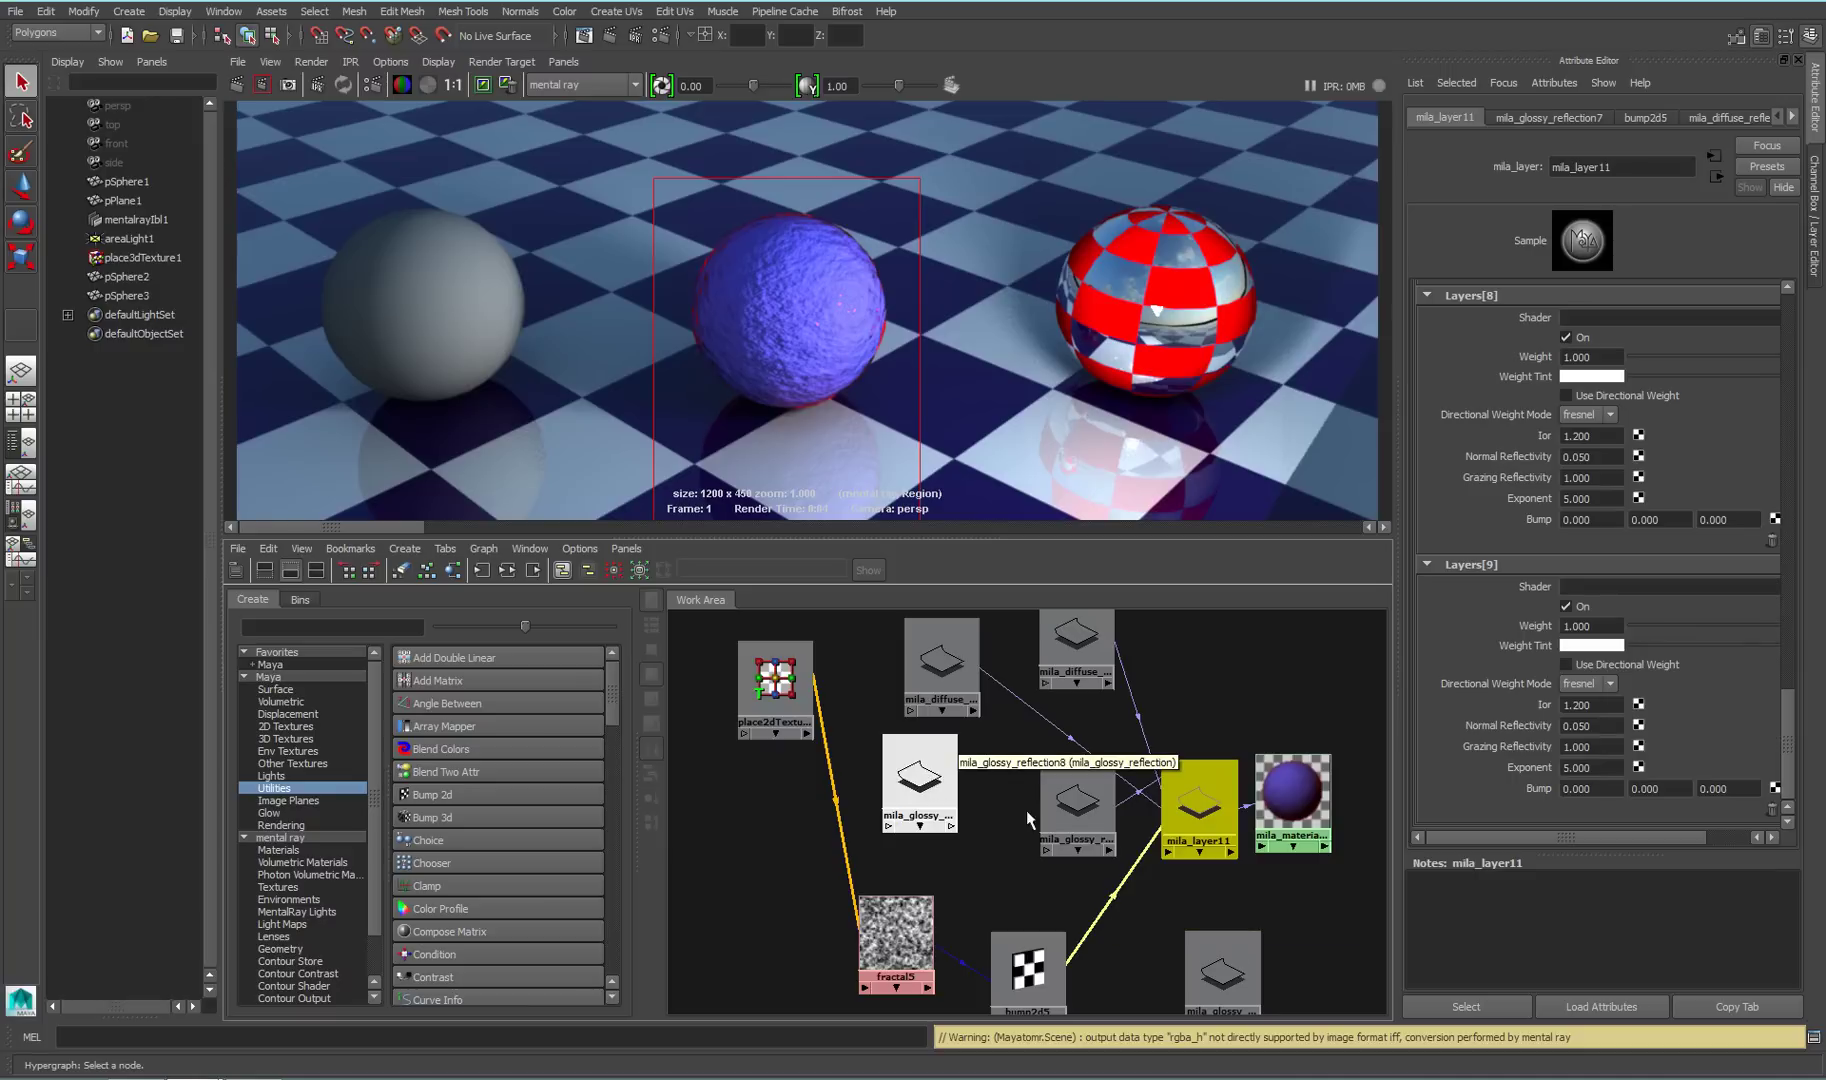
click(1070, 655)
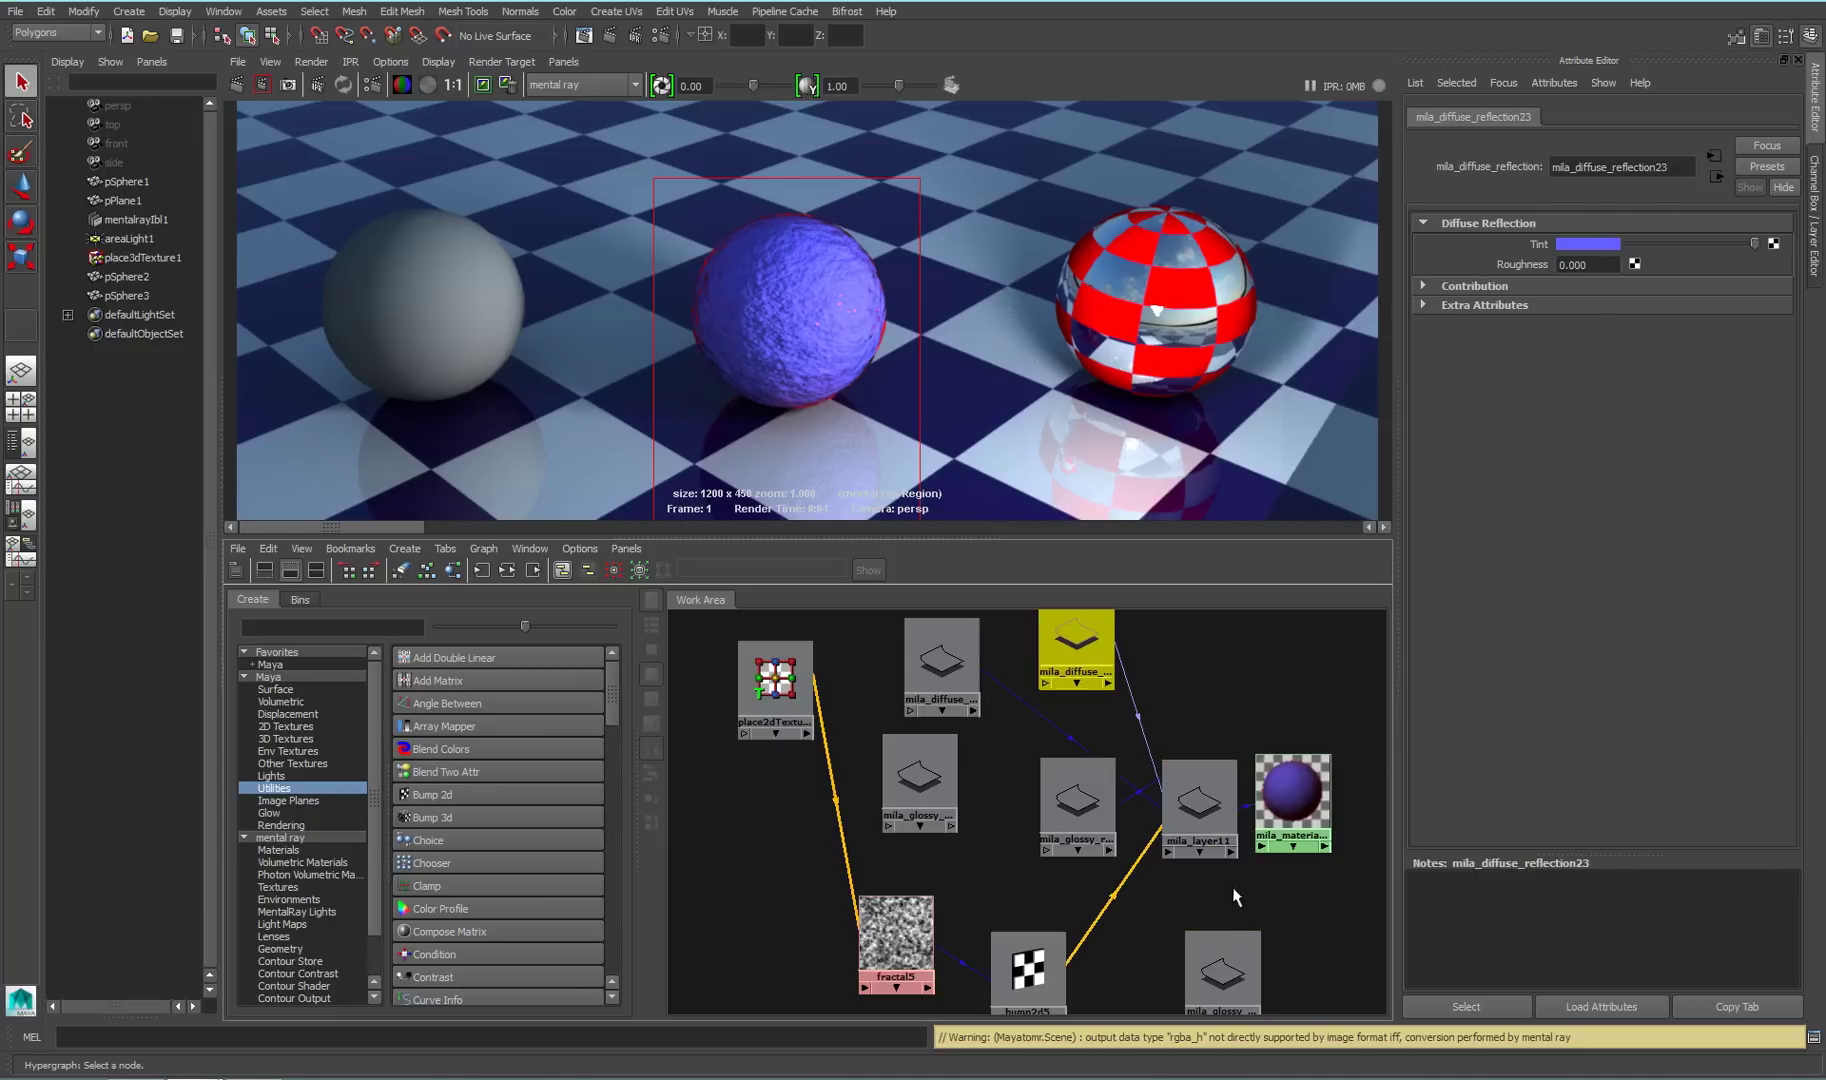
click(1197, 800)
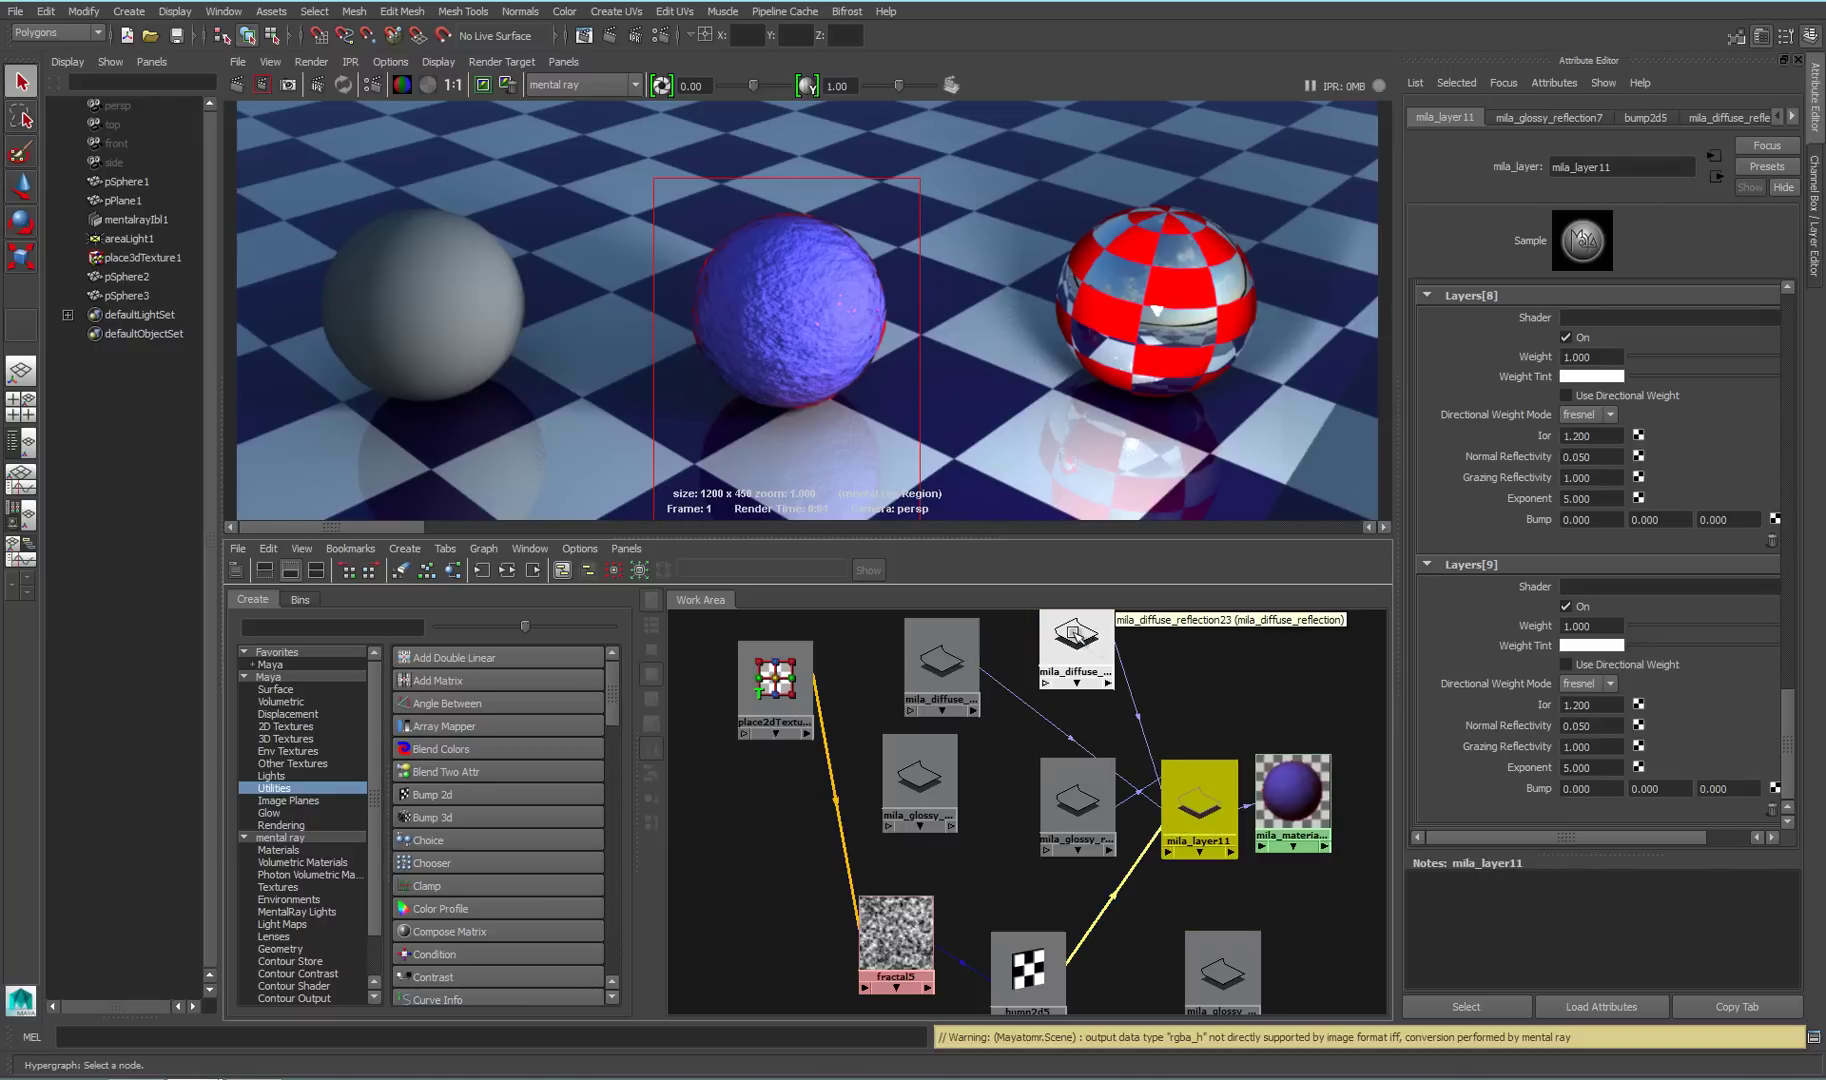
middle_drag(1075, 640, 1546, 592)
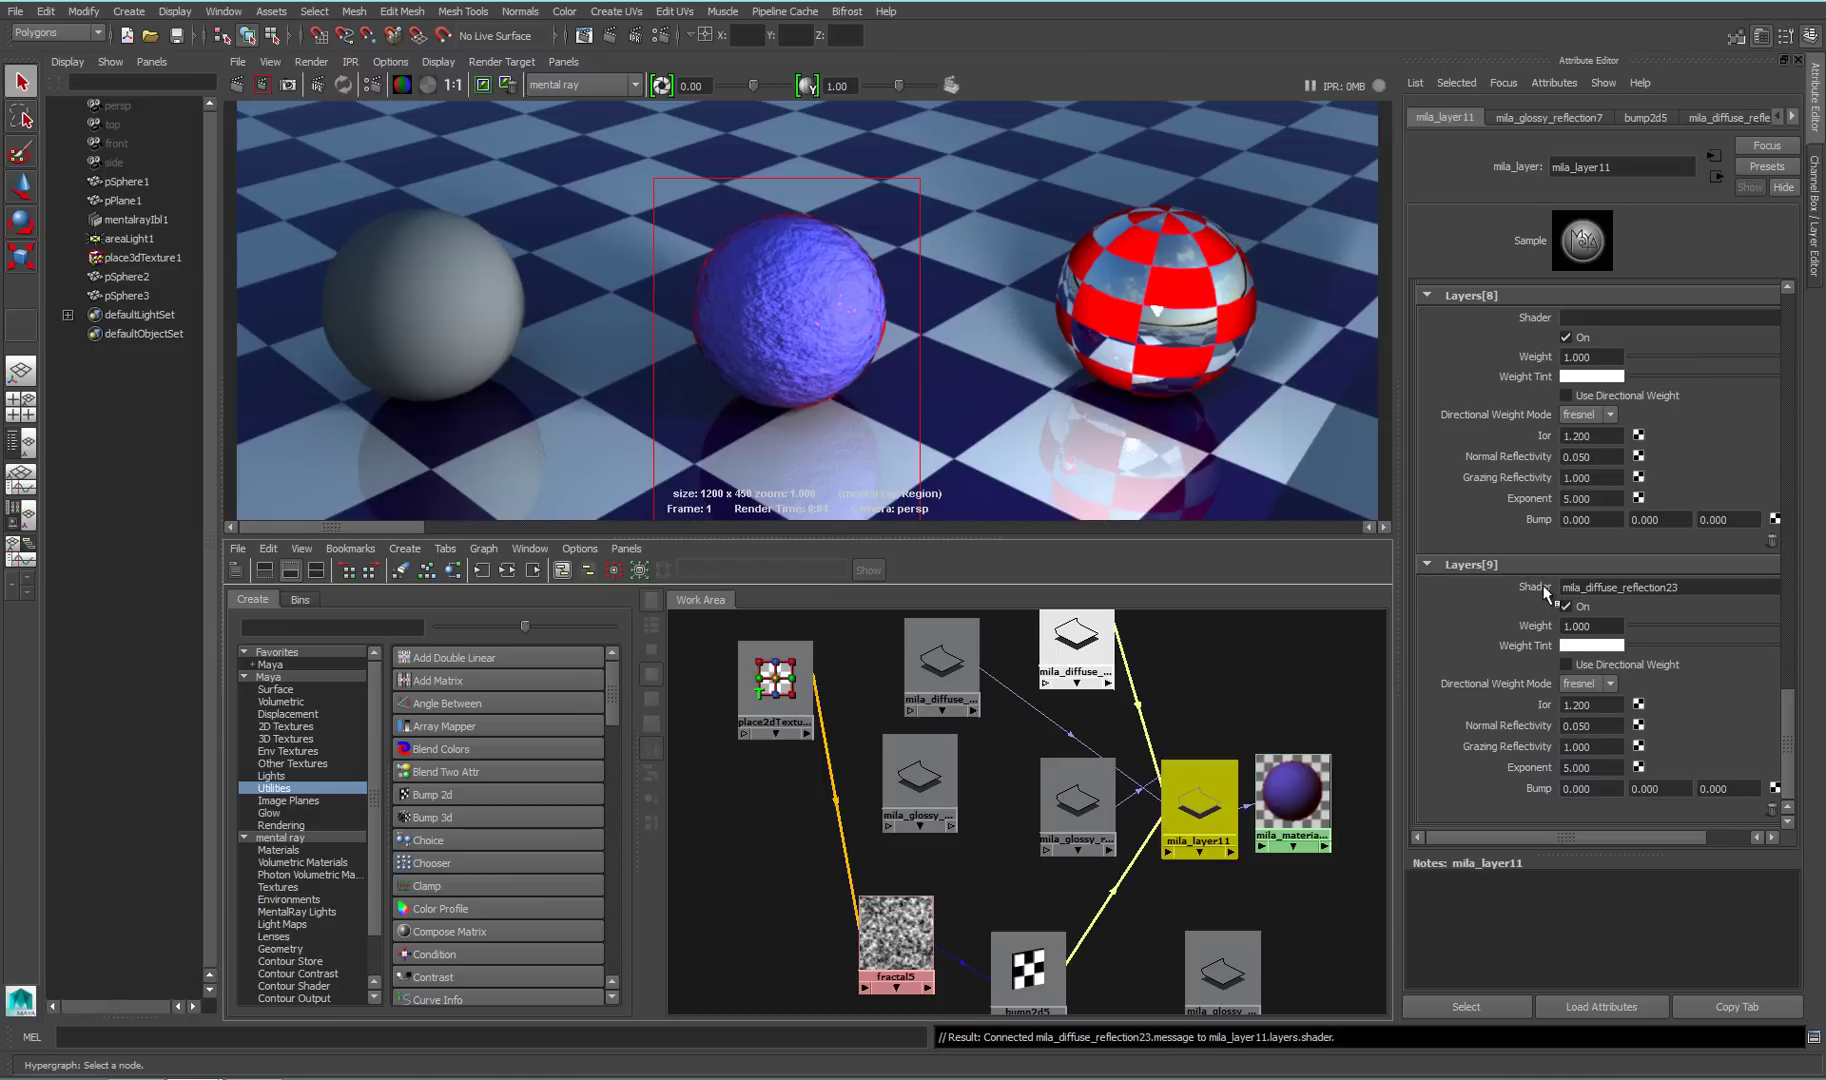
Collapse the Layers[8] entry and connect mila_glossy_reflection7 to the Layers[7] shader of mila_layer11
click(1072, 810)
click(1205, 795)
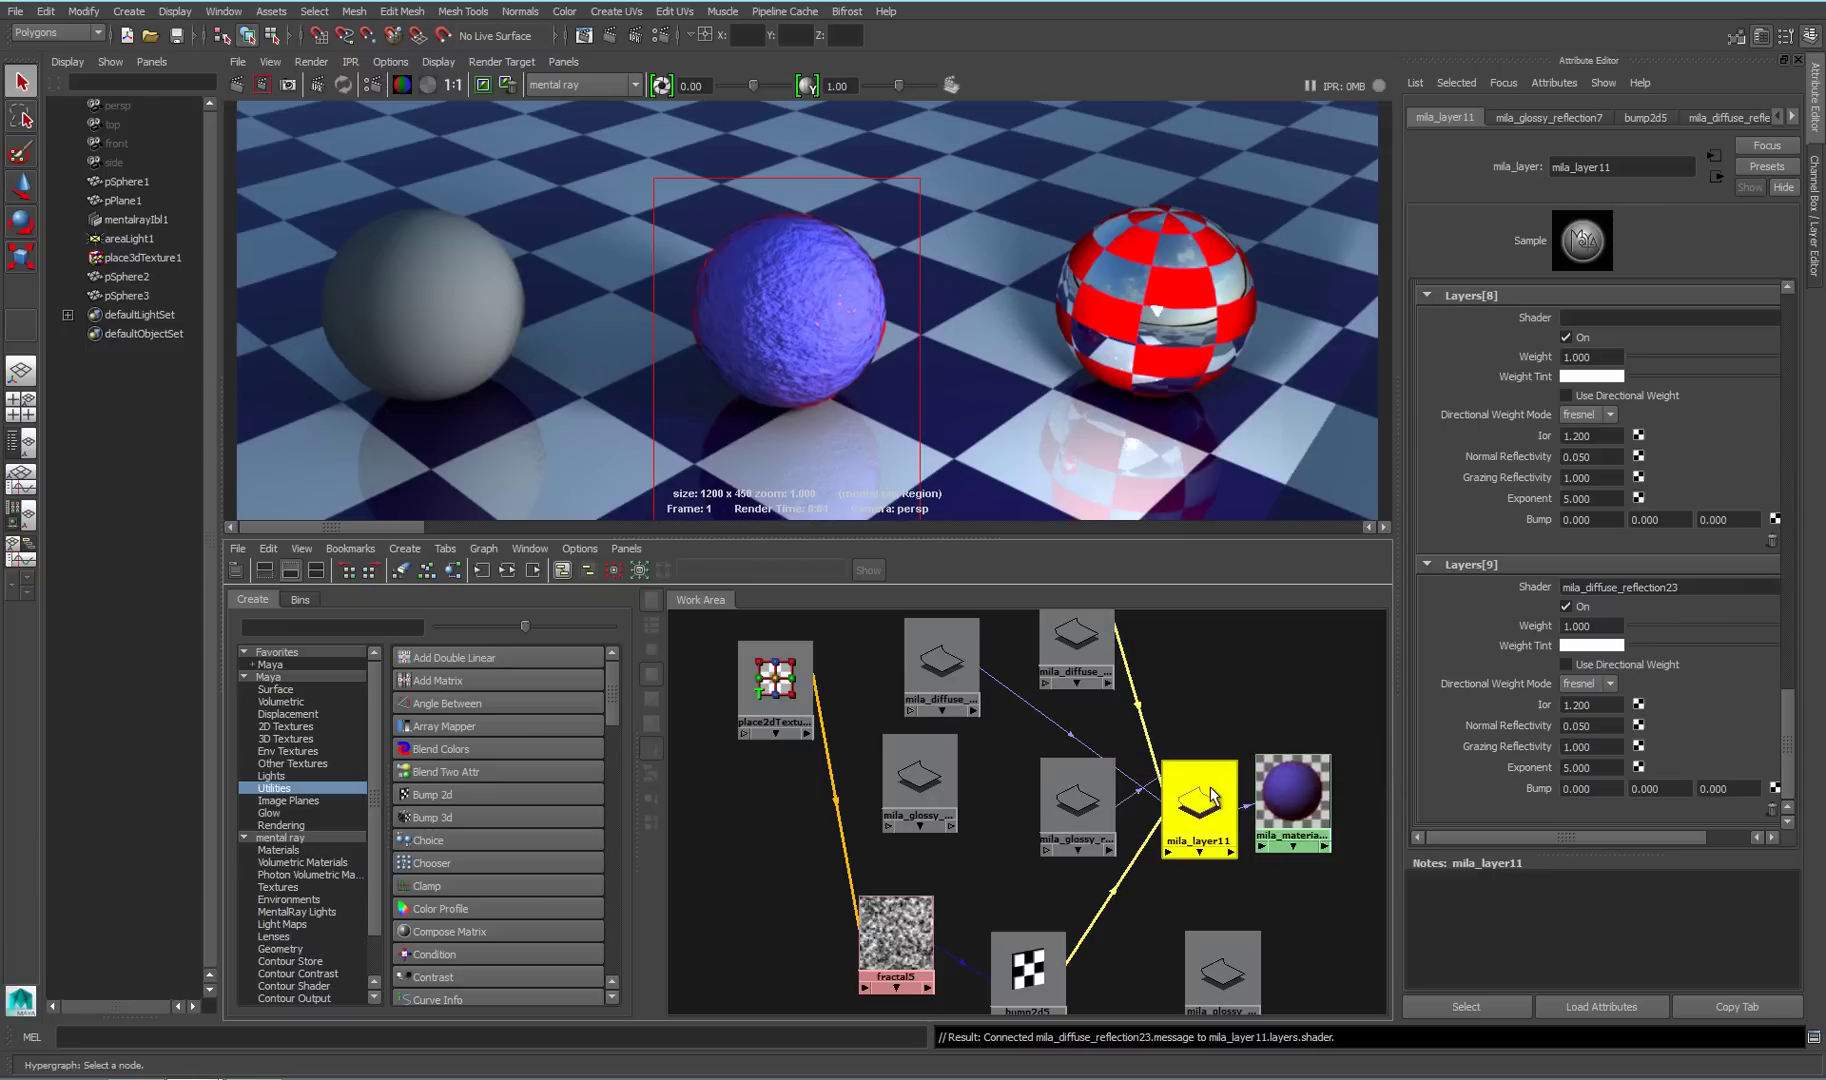
scroll(1791, 704, up, 2)
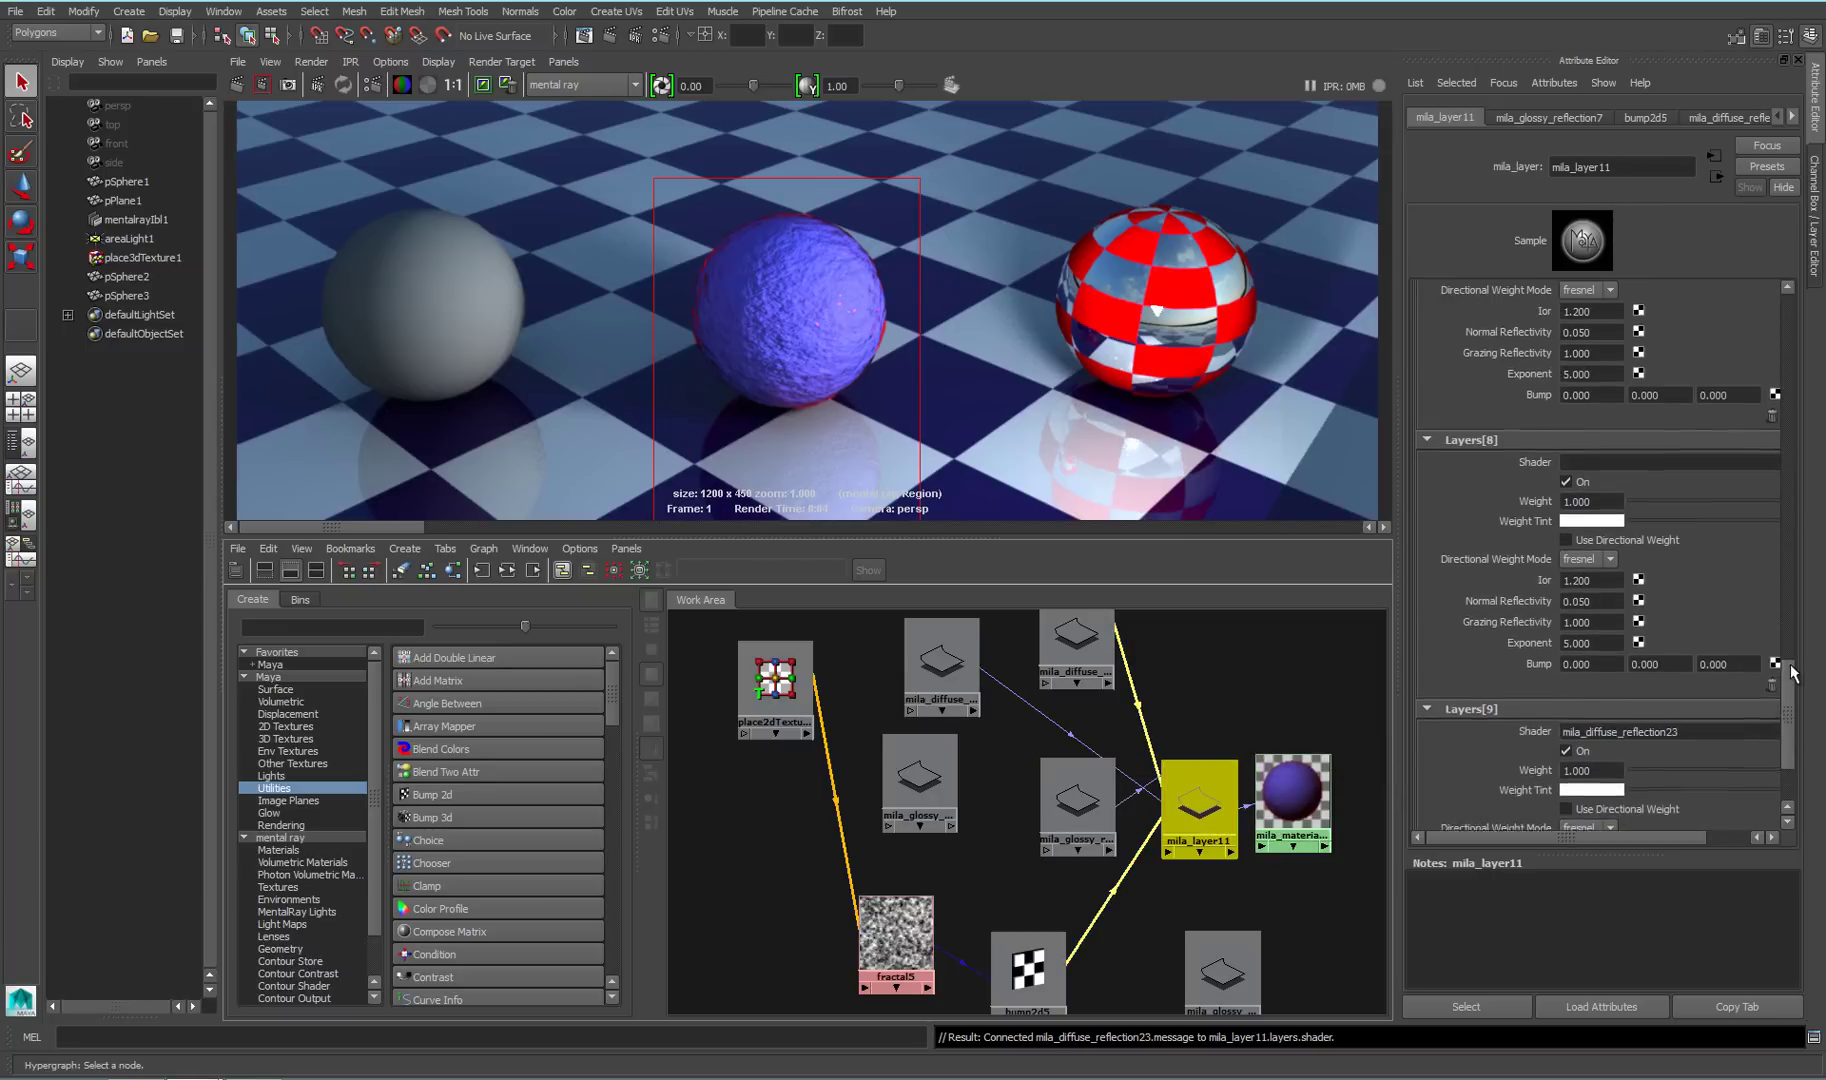
click(1486, 545)
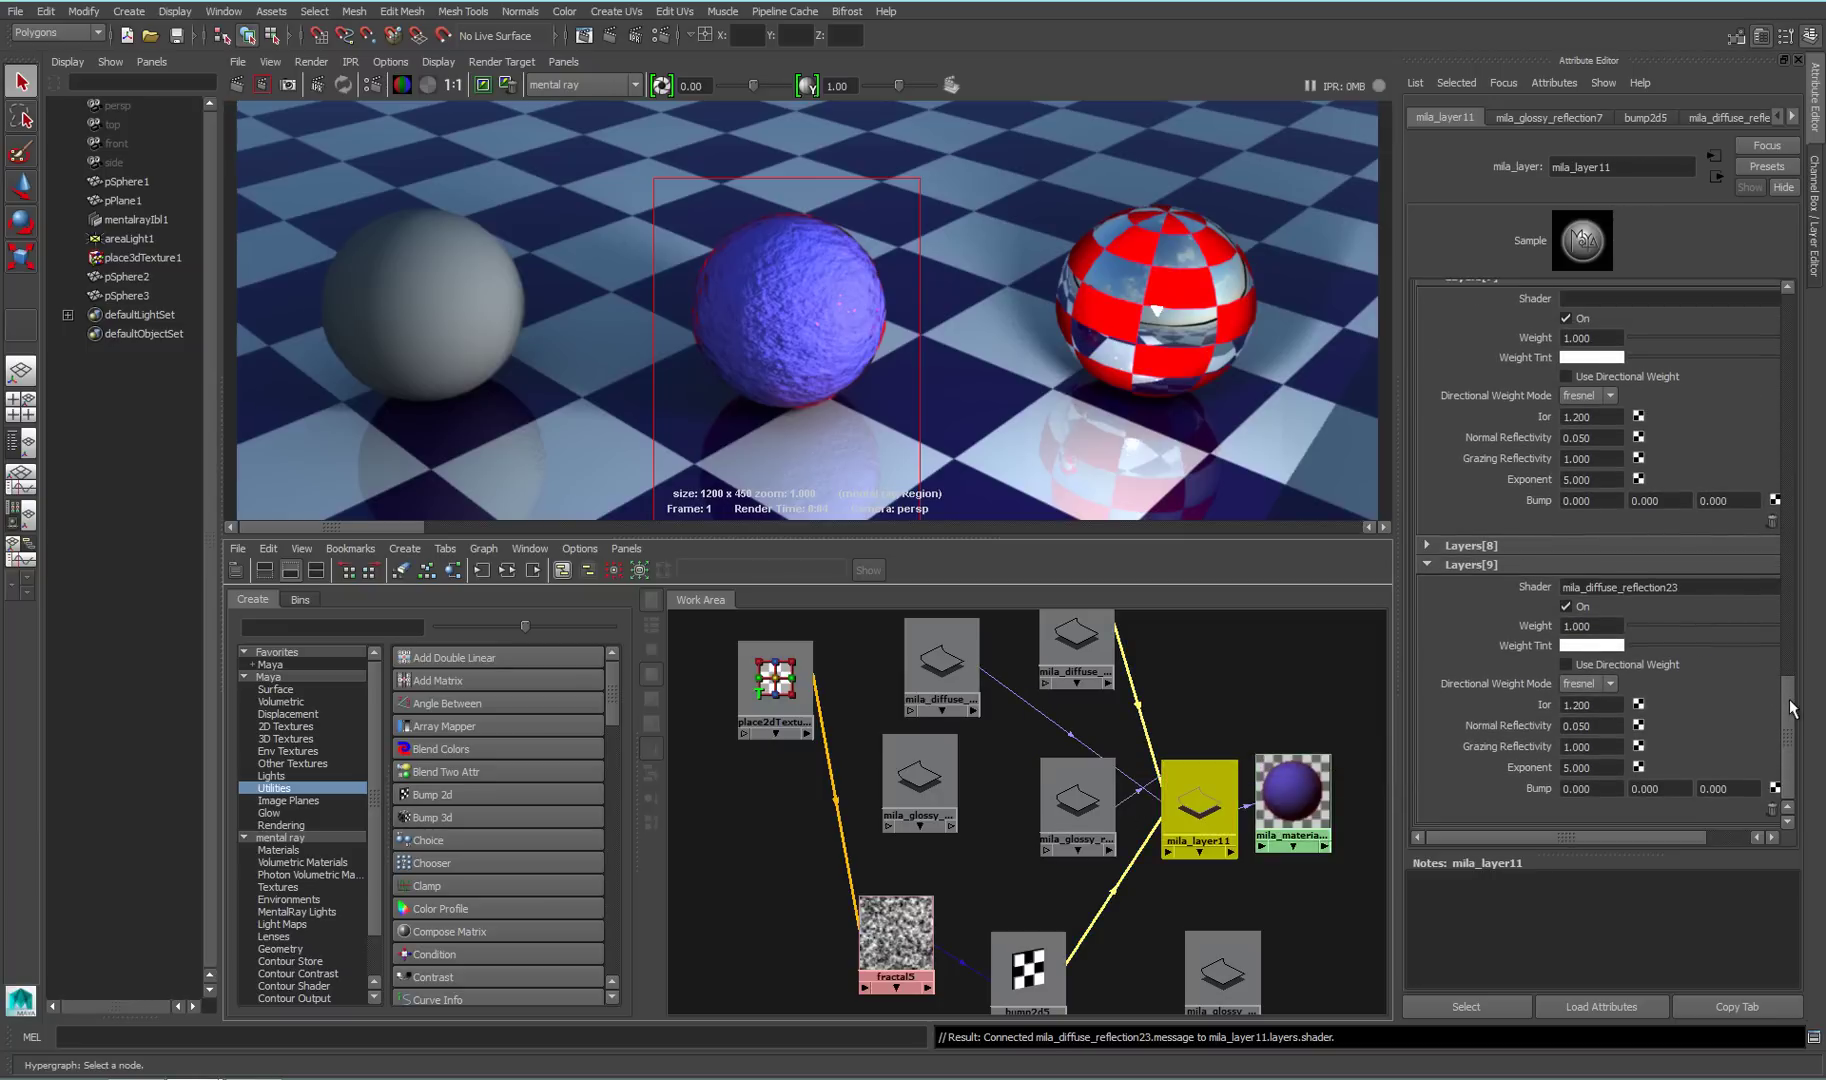
scroll(1789, 705, up, 3)
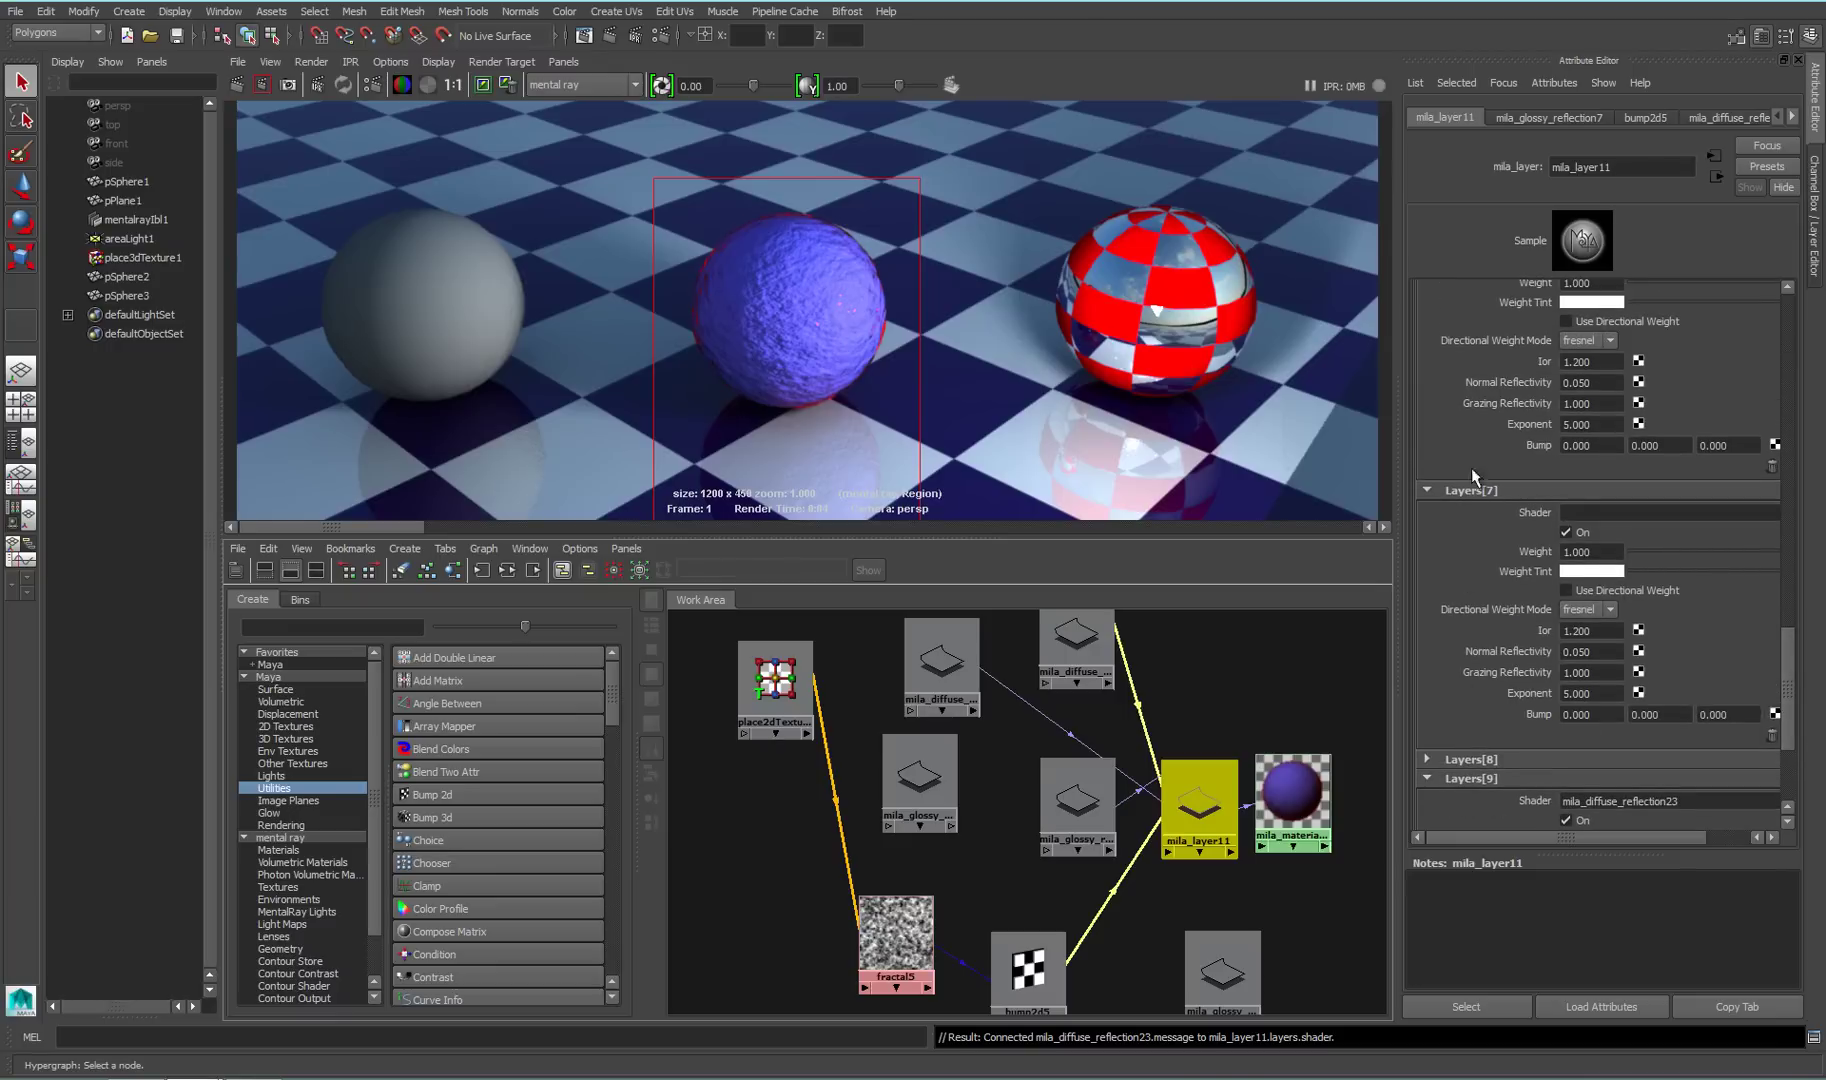
middle_drag(1077, 800, 1540, 512)
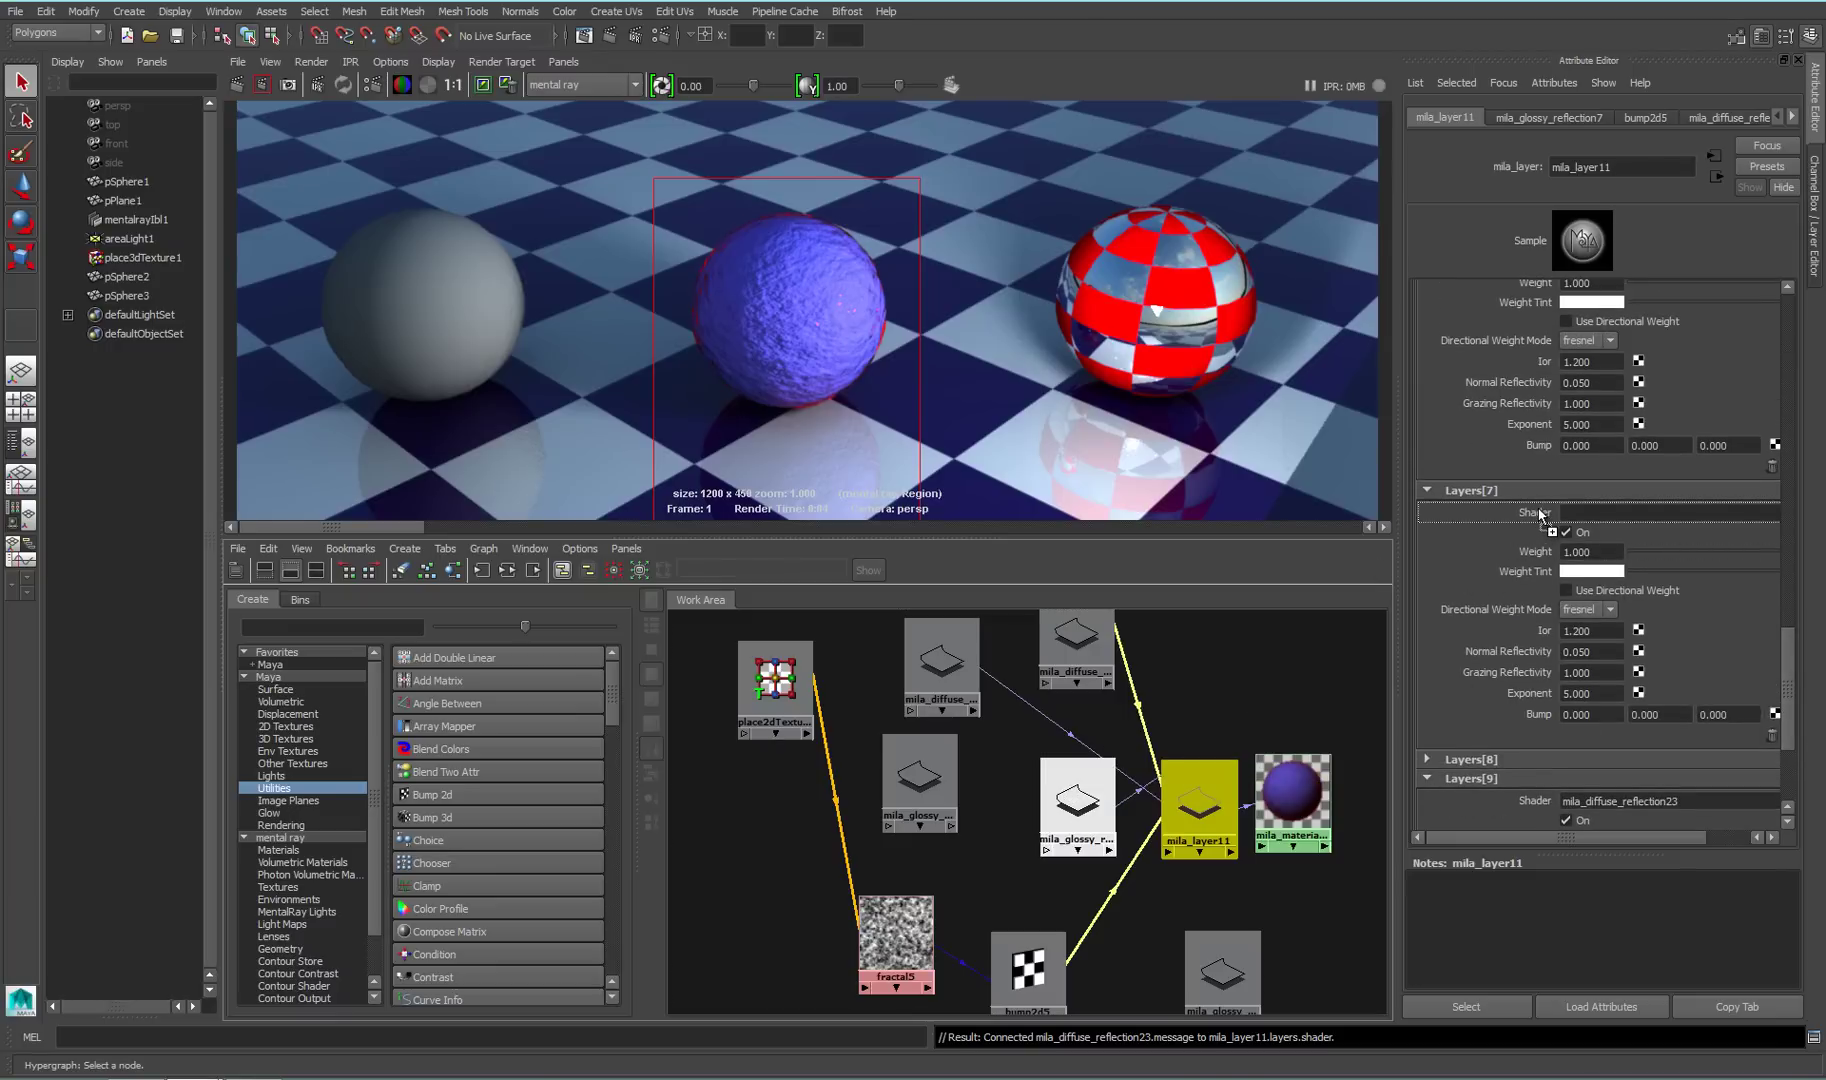
middle_drag(1538, 508, 1538, 508)
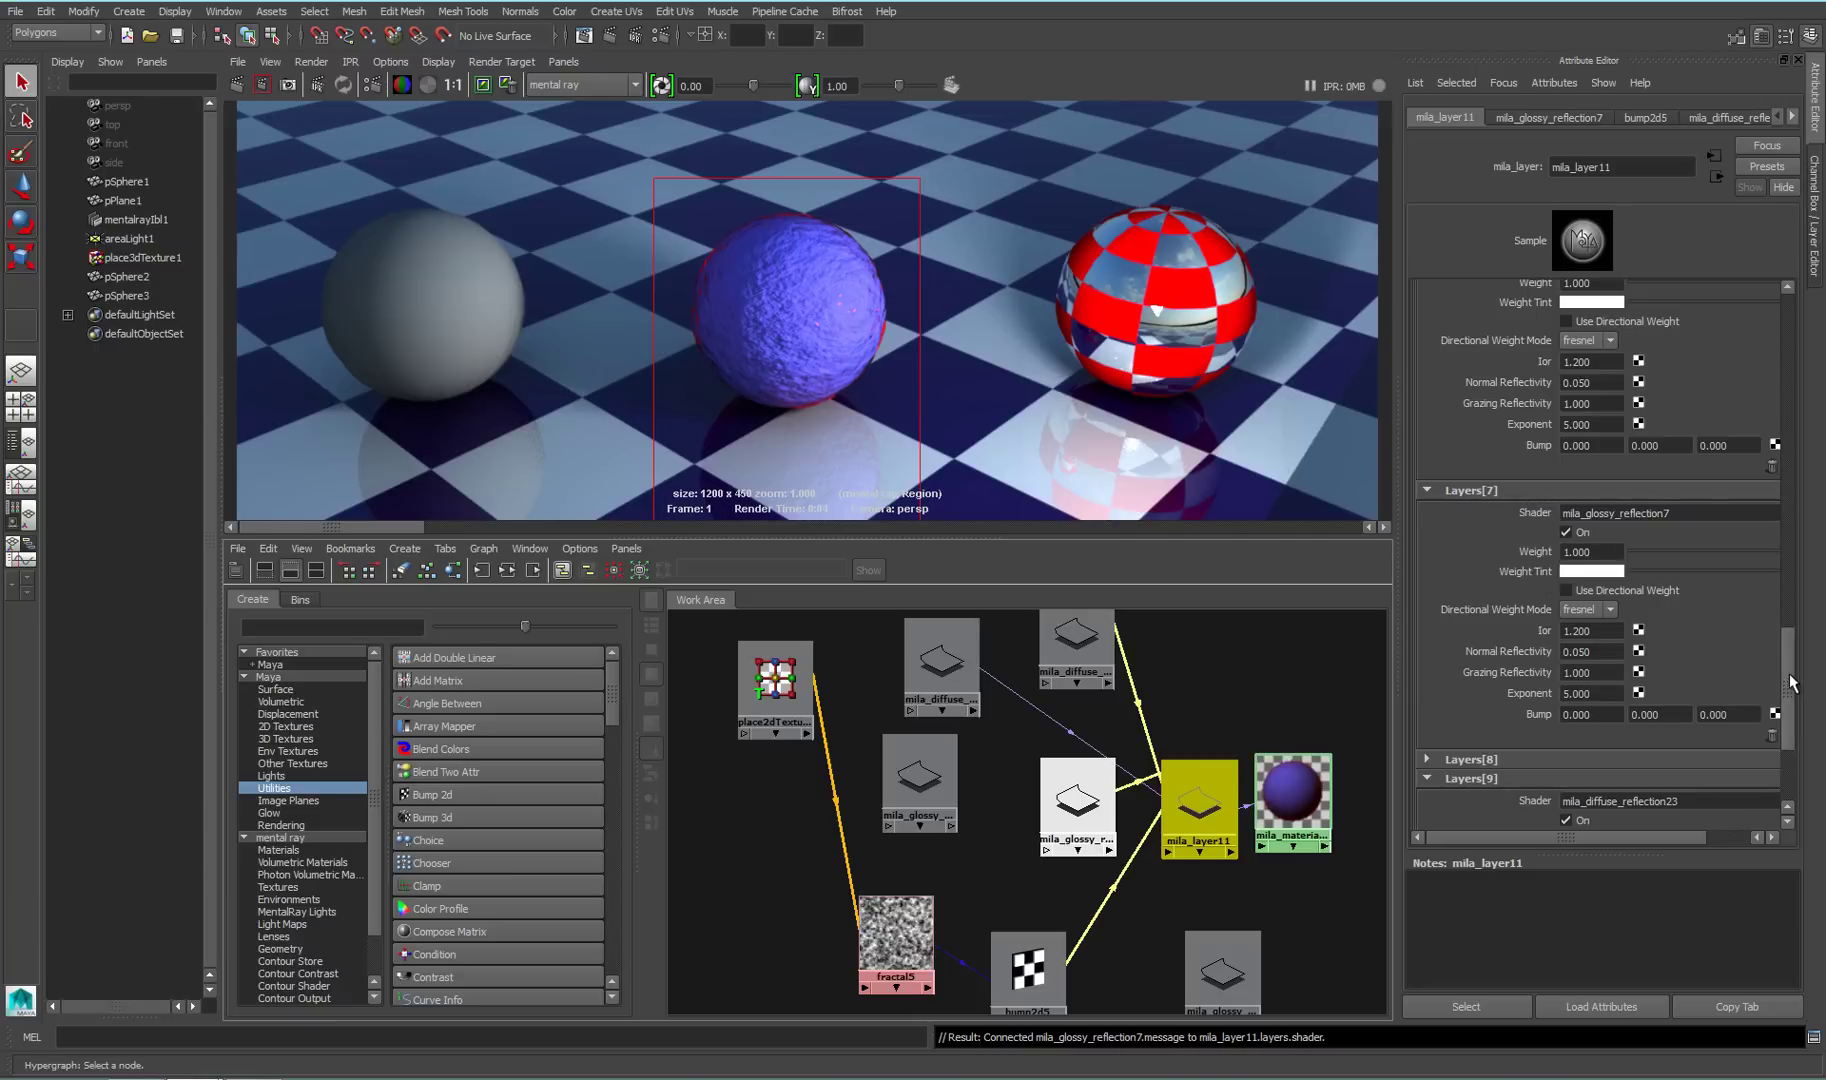
Delete the Layers[1], Layers[2] and Layers[3] entries from mila_layer11
drag(1787, 679, 1785, 320)
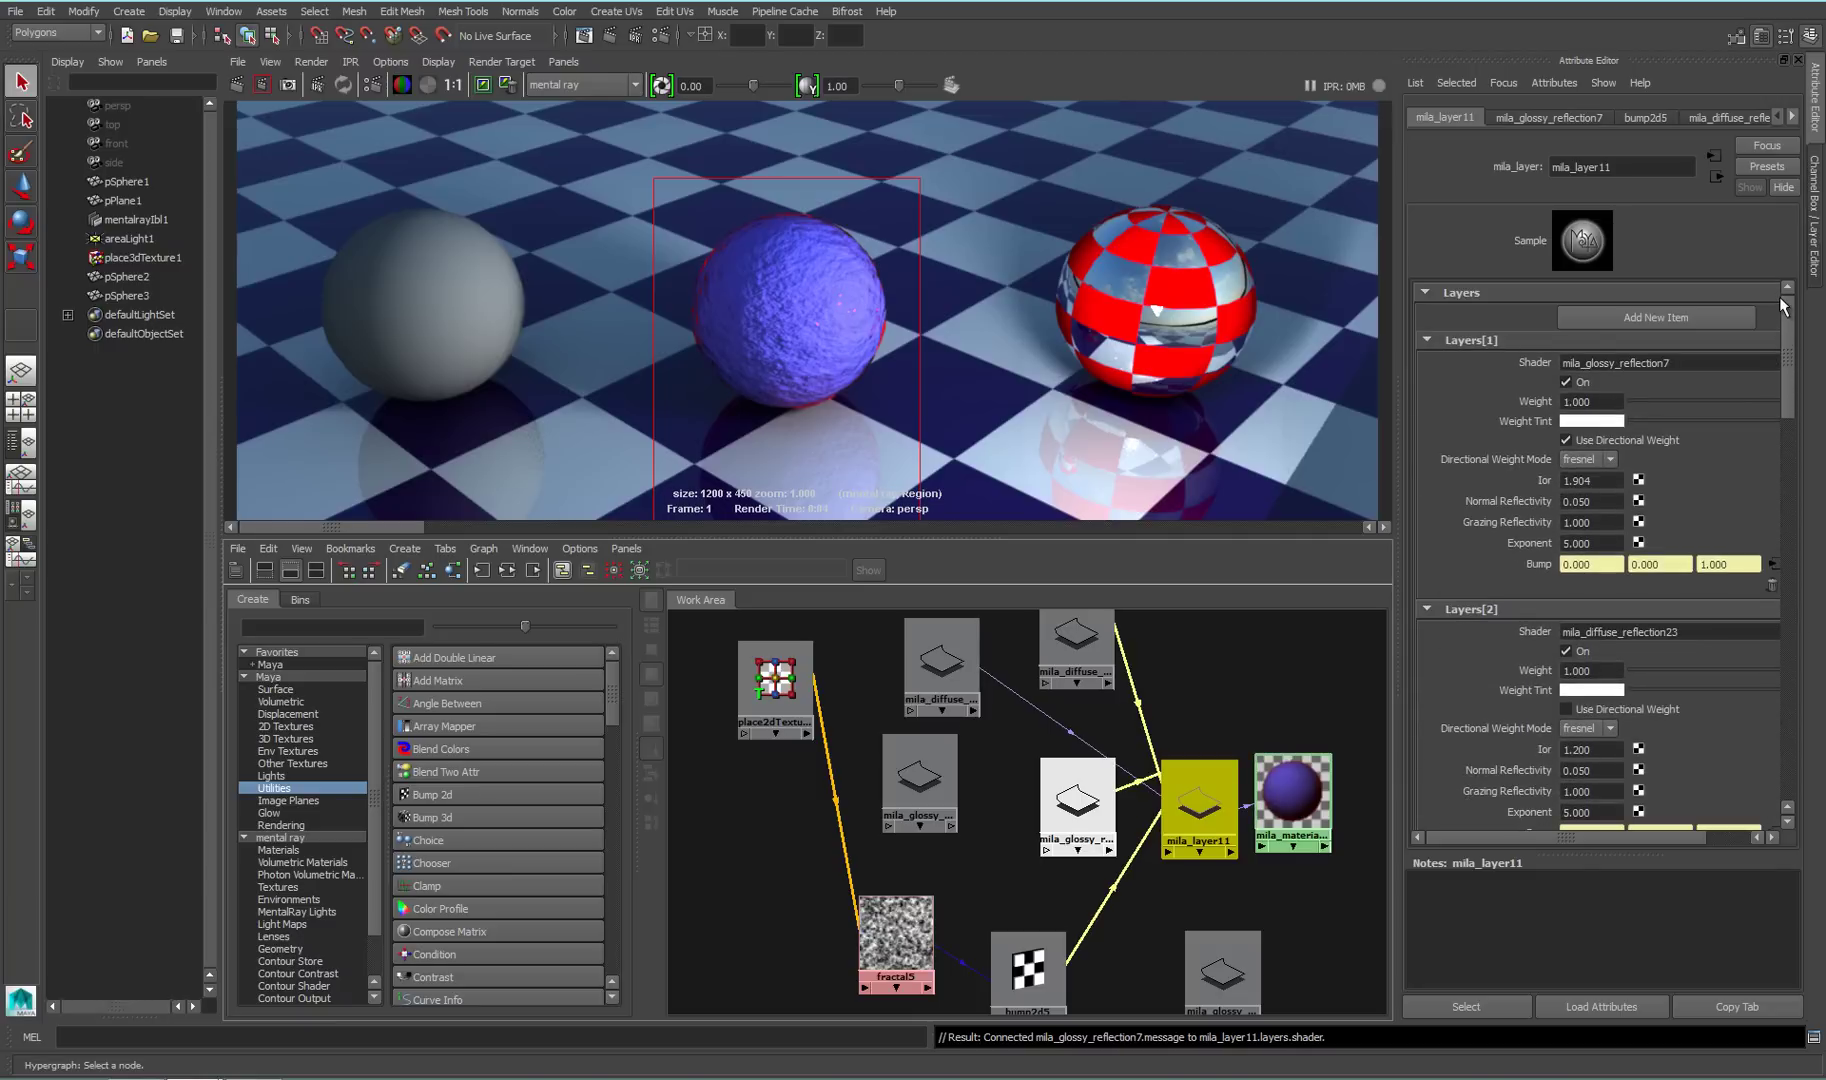
click(1773, 585)
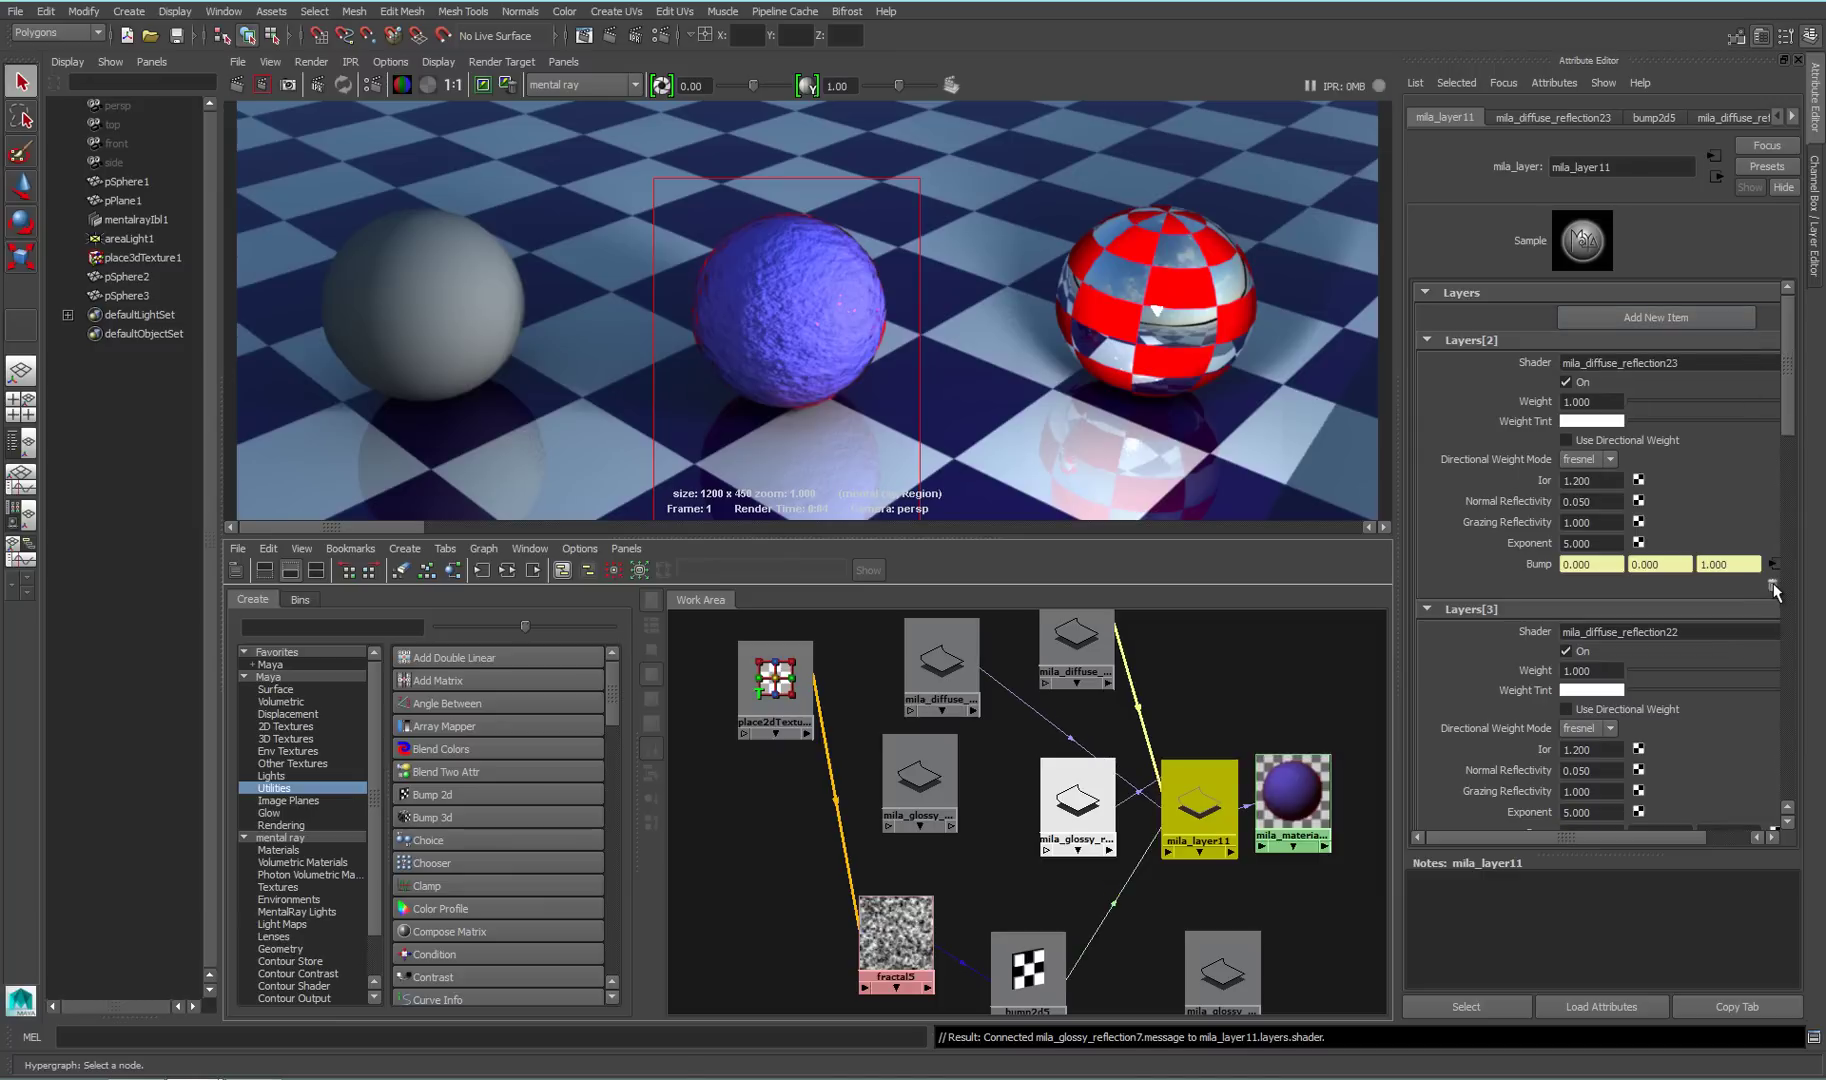
click(1771, 585)
click(1769, 585)
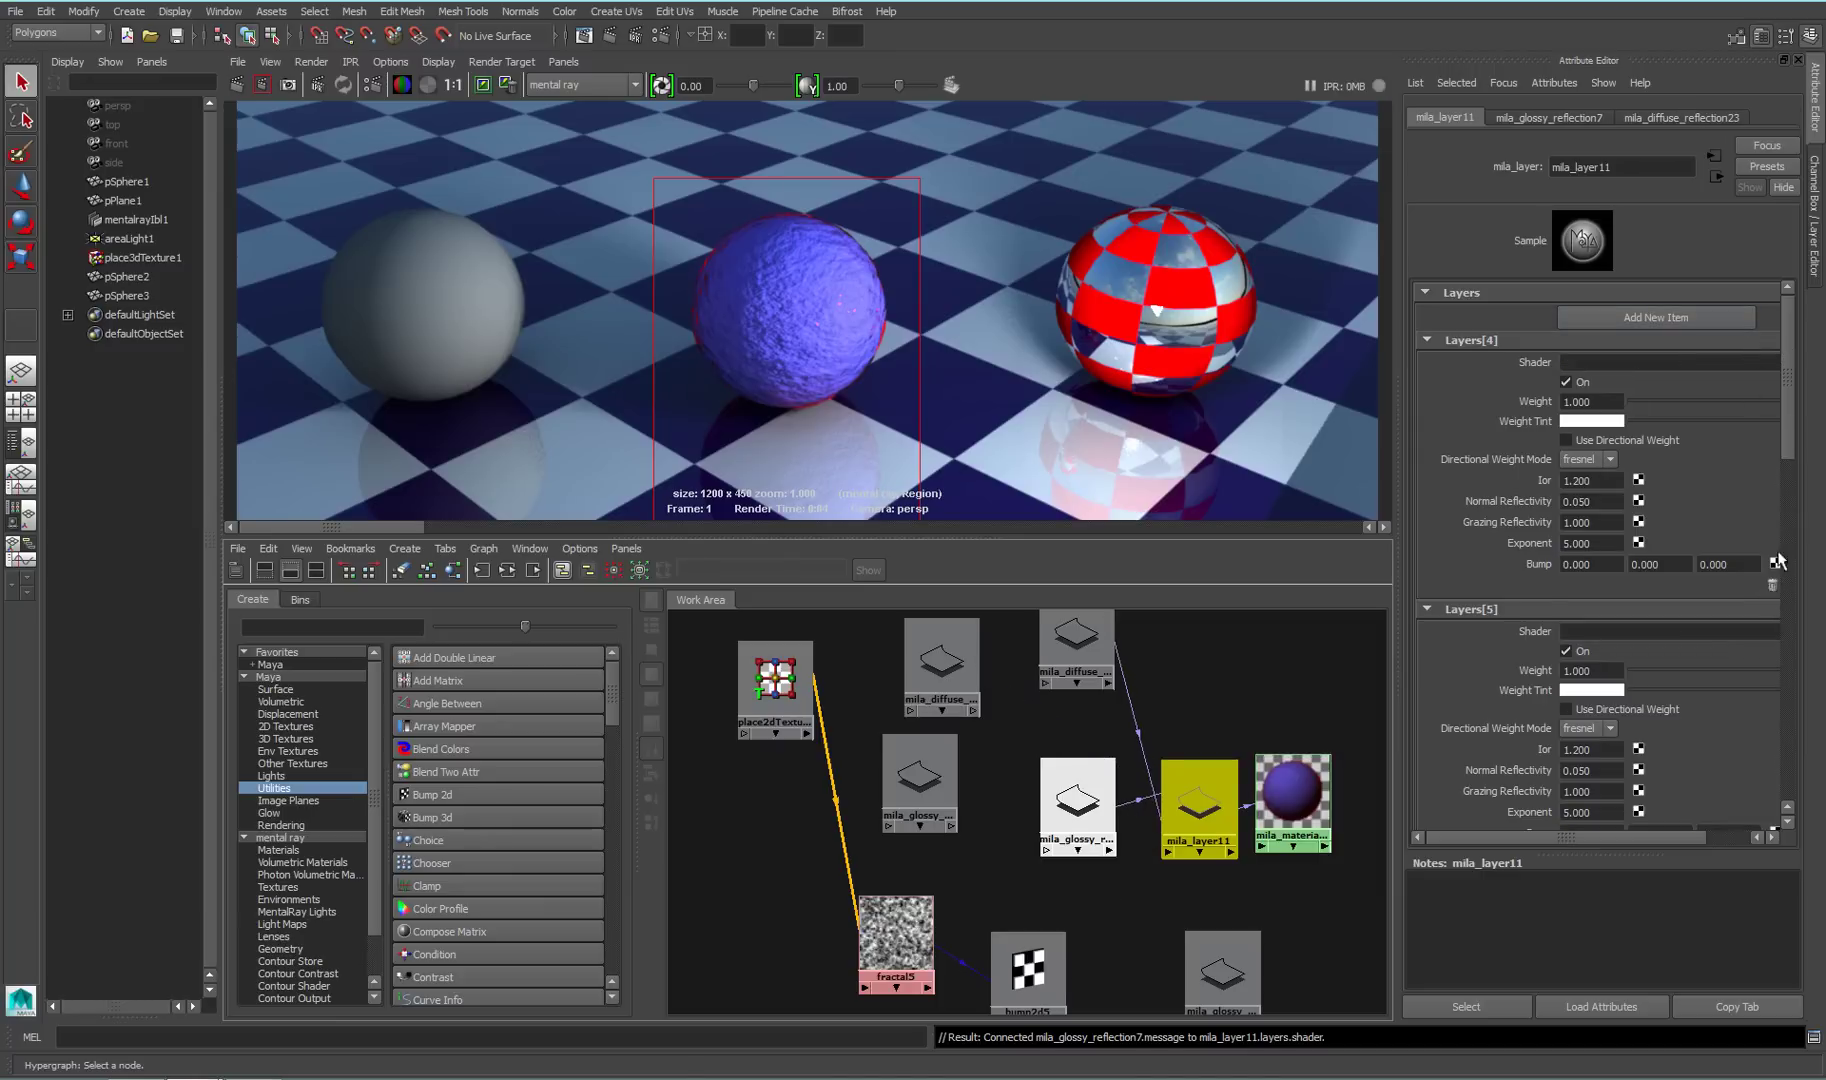
Turn on Use Directional Weight for the Layers[7] entry of mila_layer11 and re-render the region around the middle sphere
drag(1783, 417, 1787, 603)
click(1479, 432)
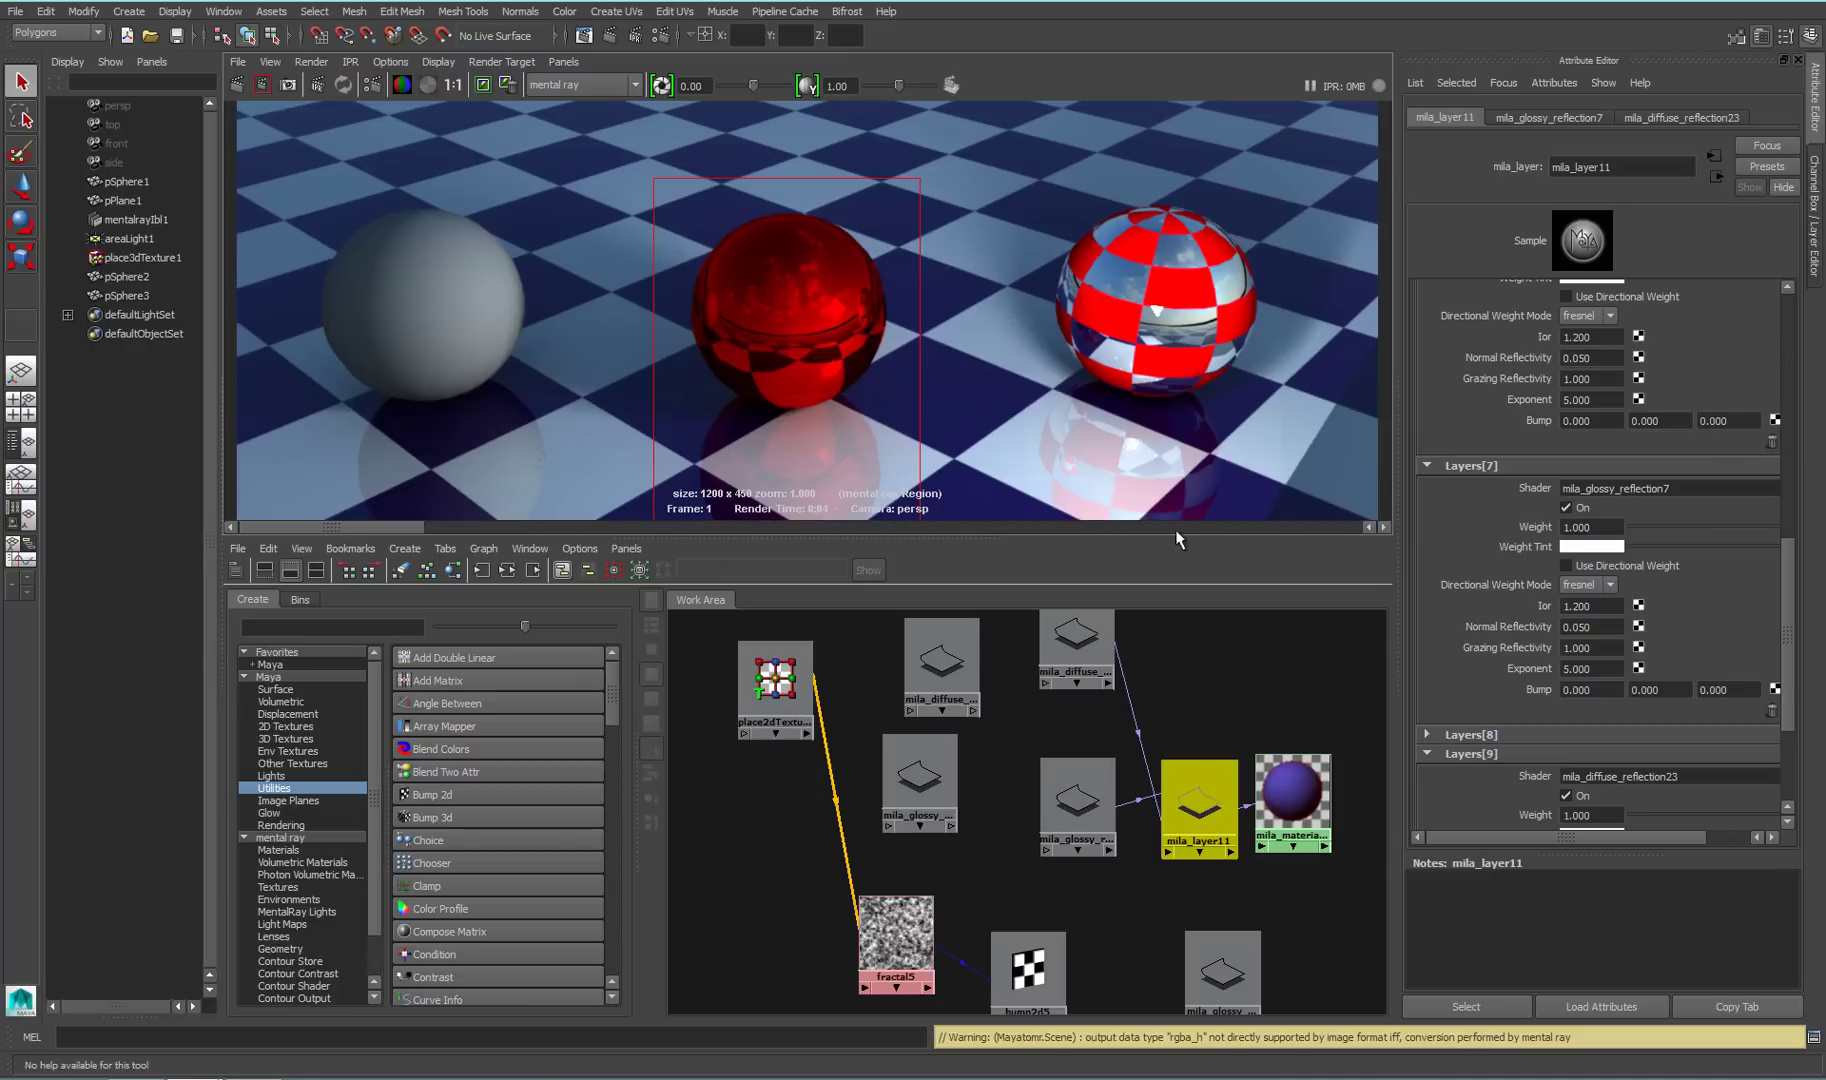
click(1202, 806)
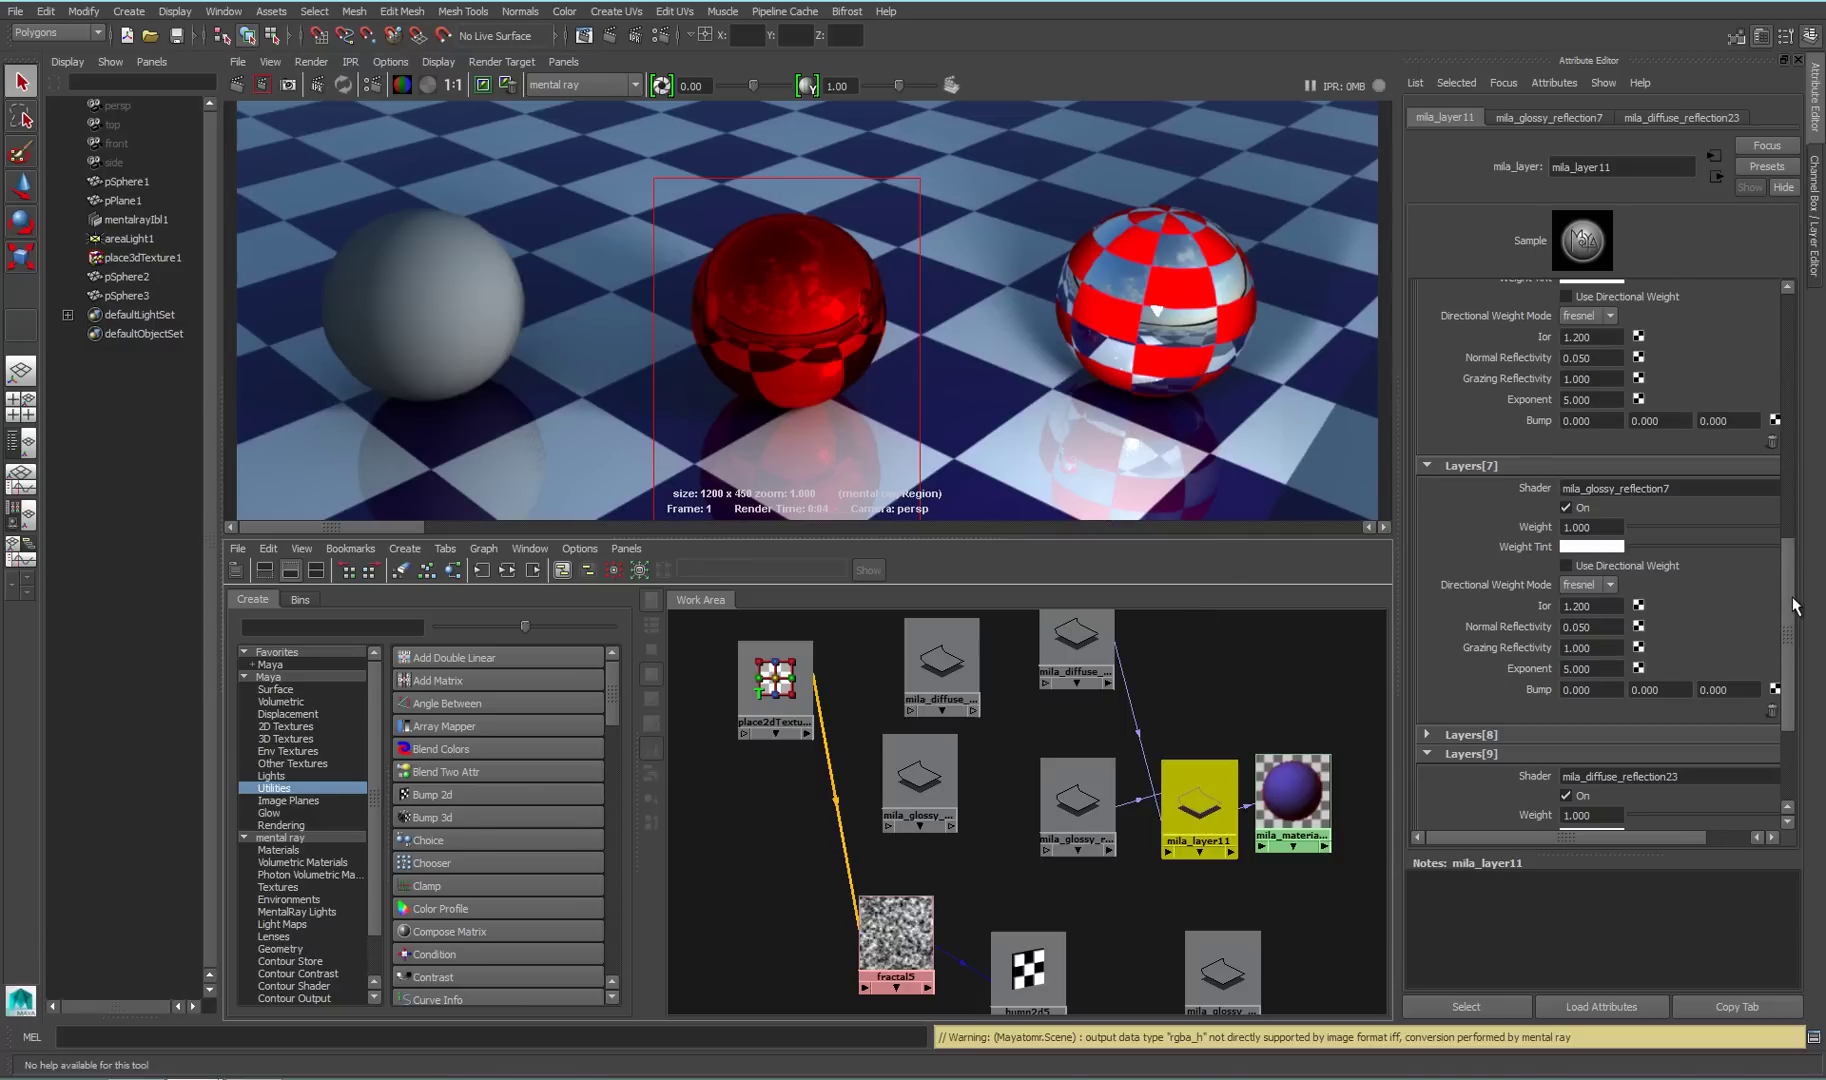
mouse_move(1792, 596)
mouse_down()
mouse_move(1800, 662)
mouse_move(1800, 631)
mouse_up()
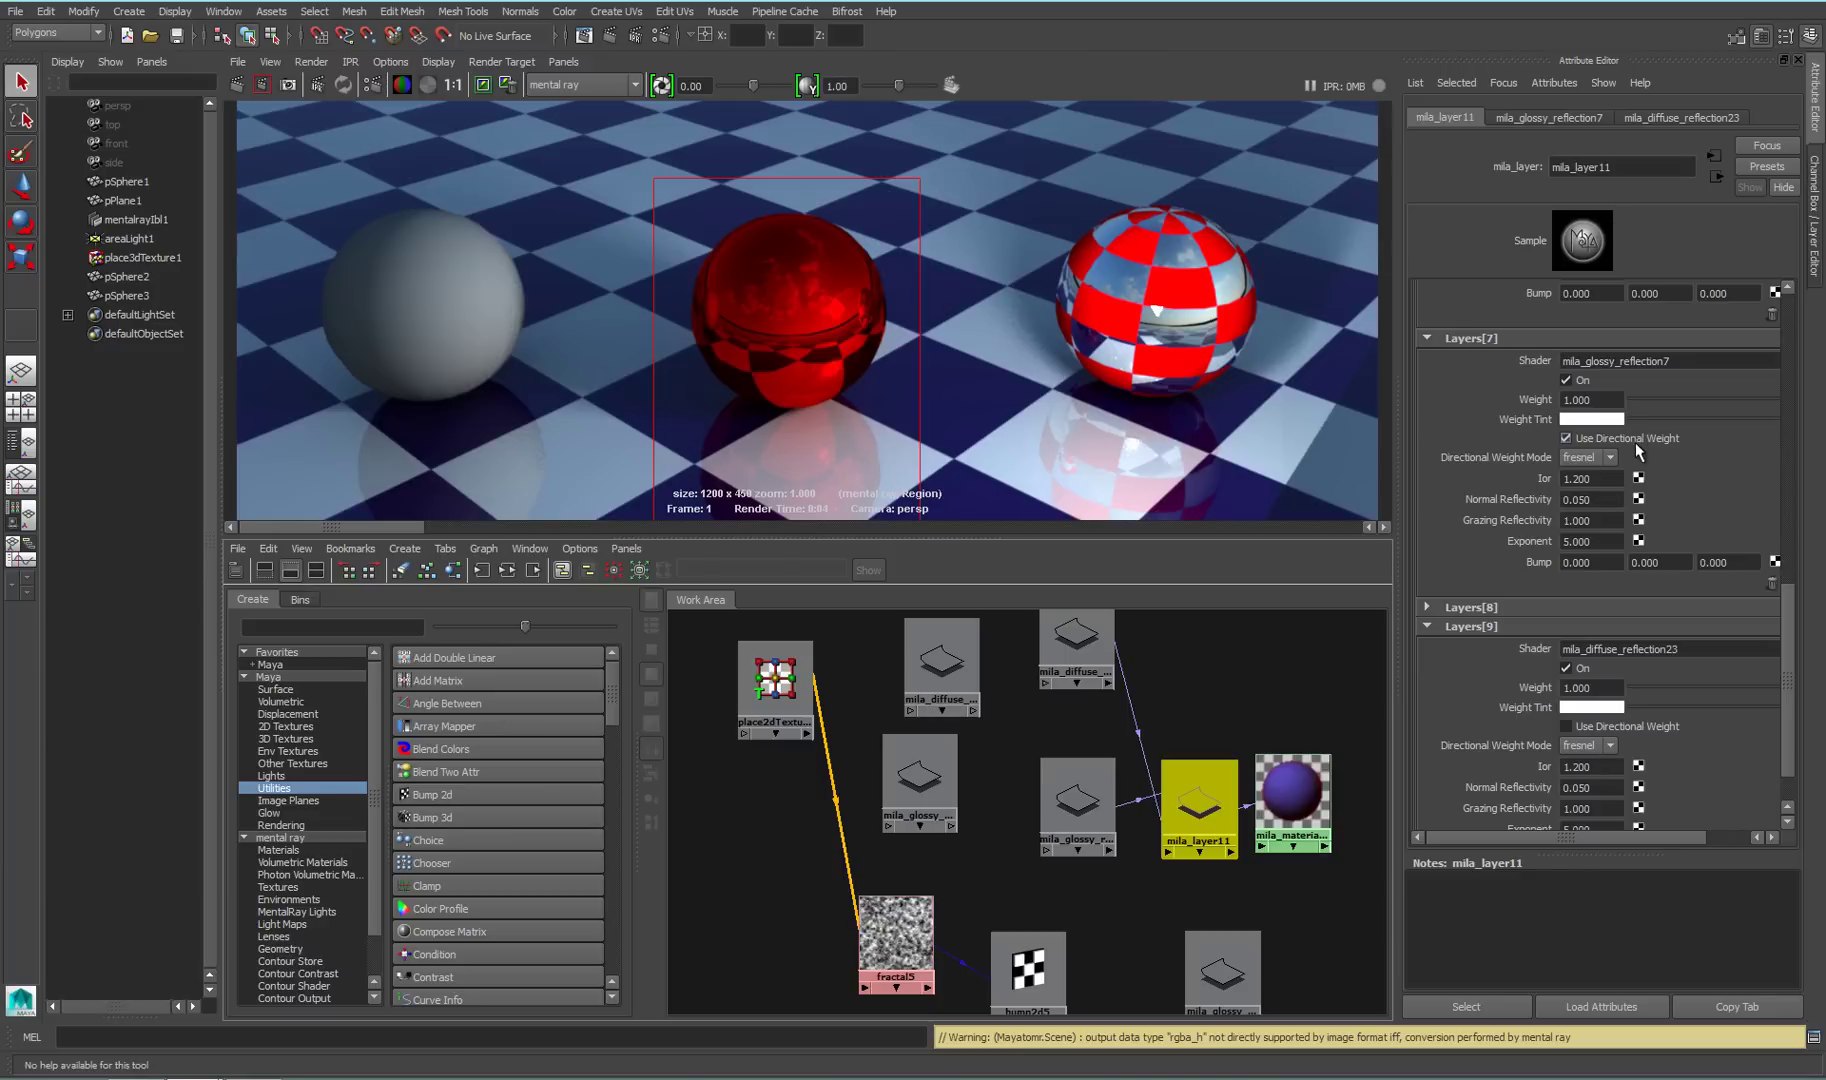
click(262, 86)
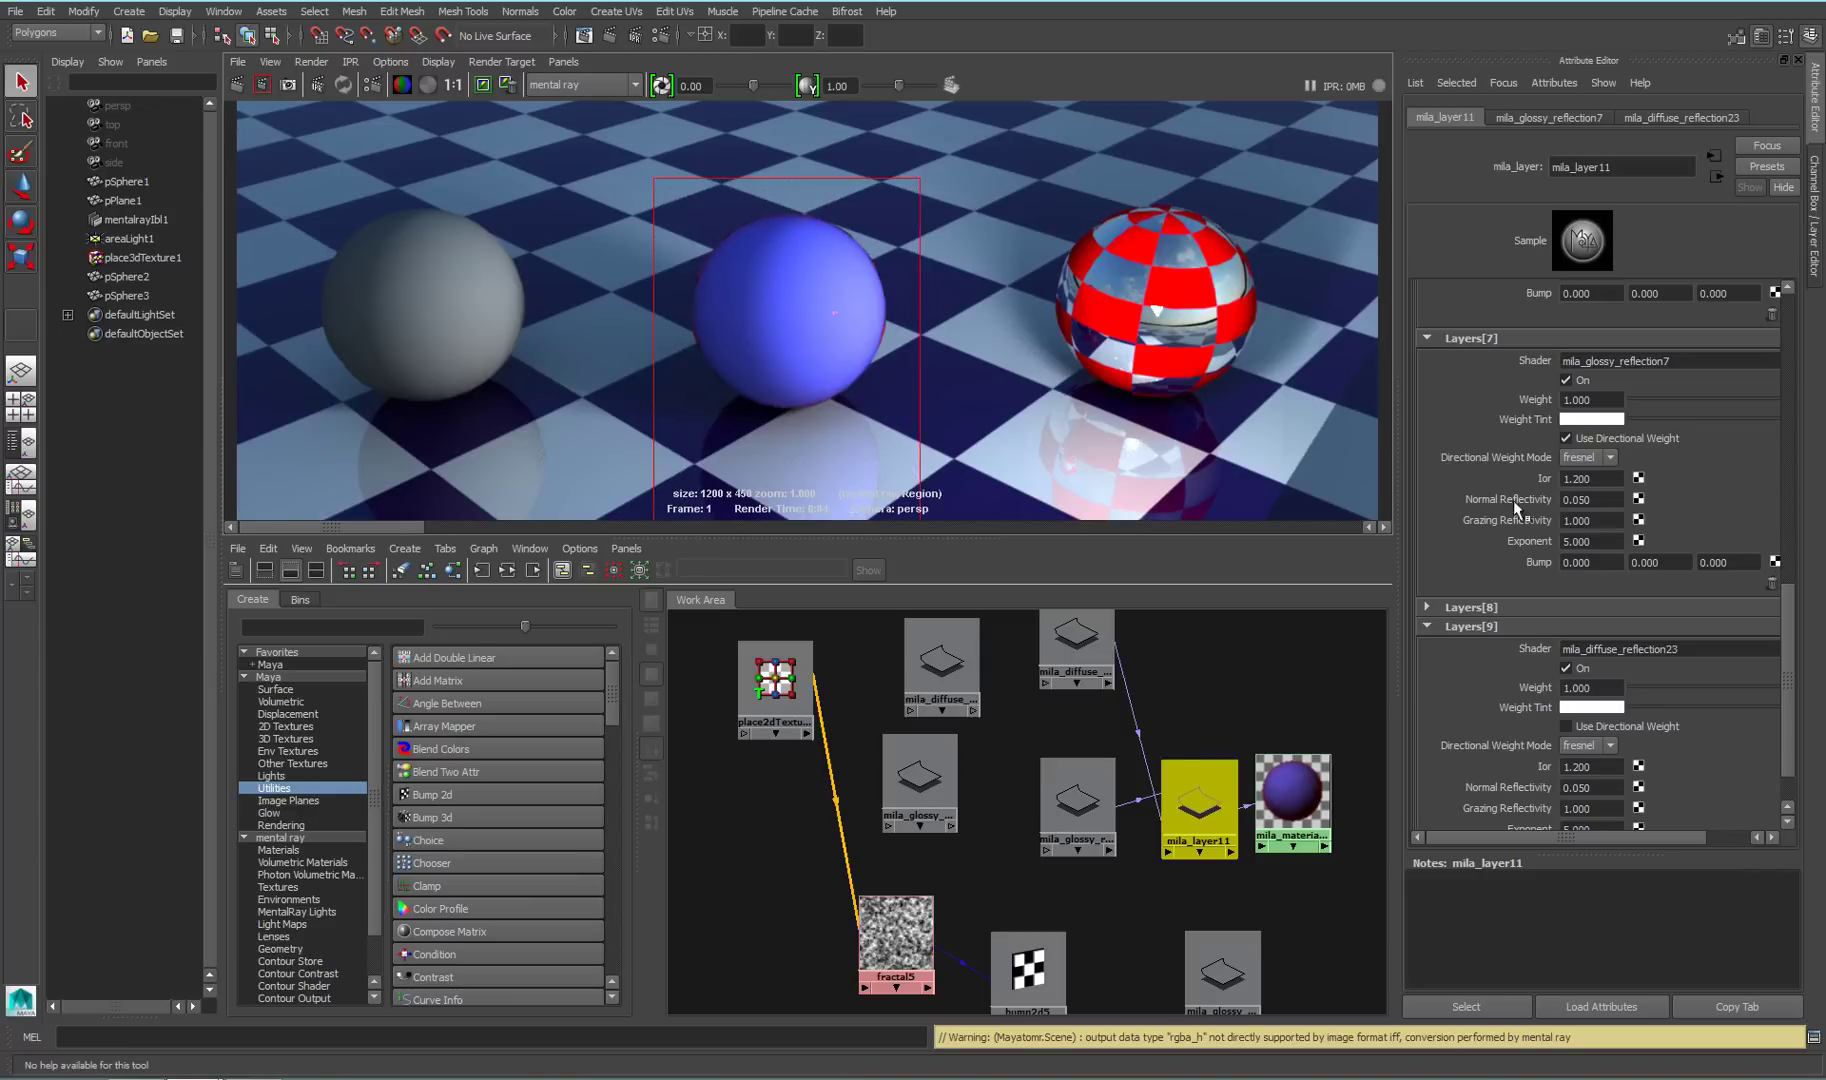
Set the Layers[7] fresnel Ior to 1.8 and re-render the region
drag(1612, 478, 1440, 478)
text(1.8)
key(Return)
click(262, 84)
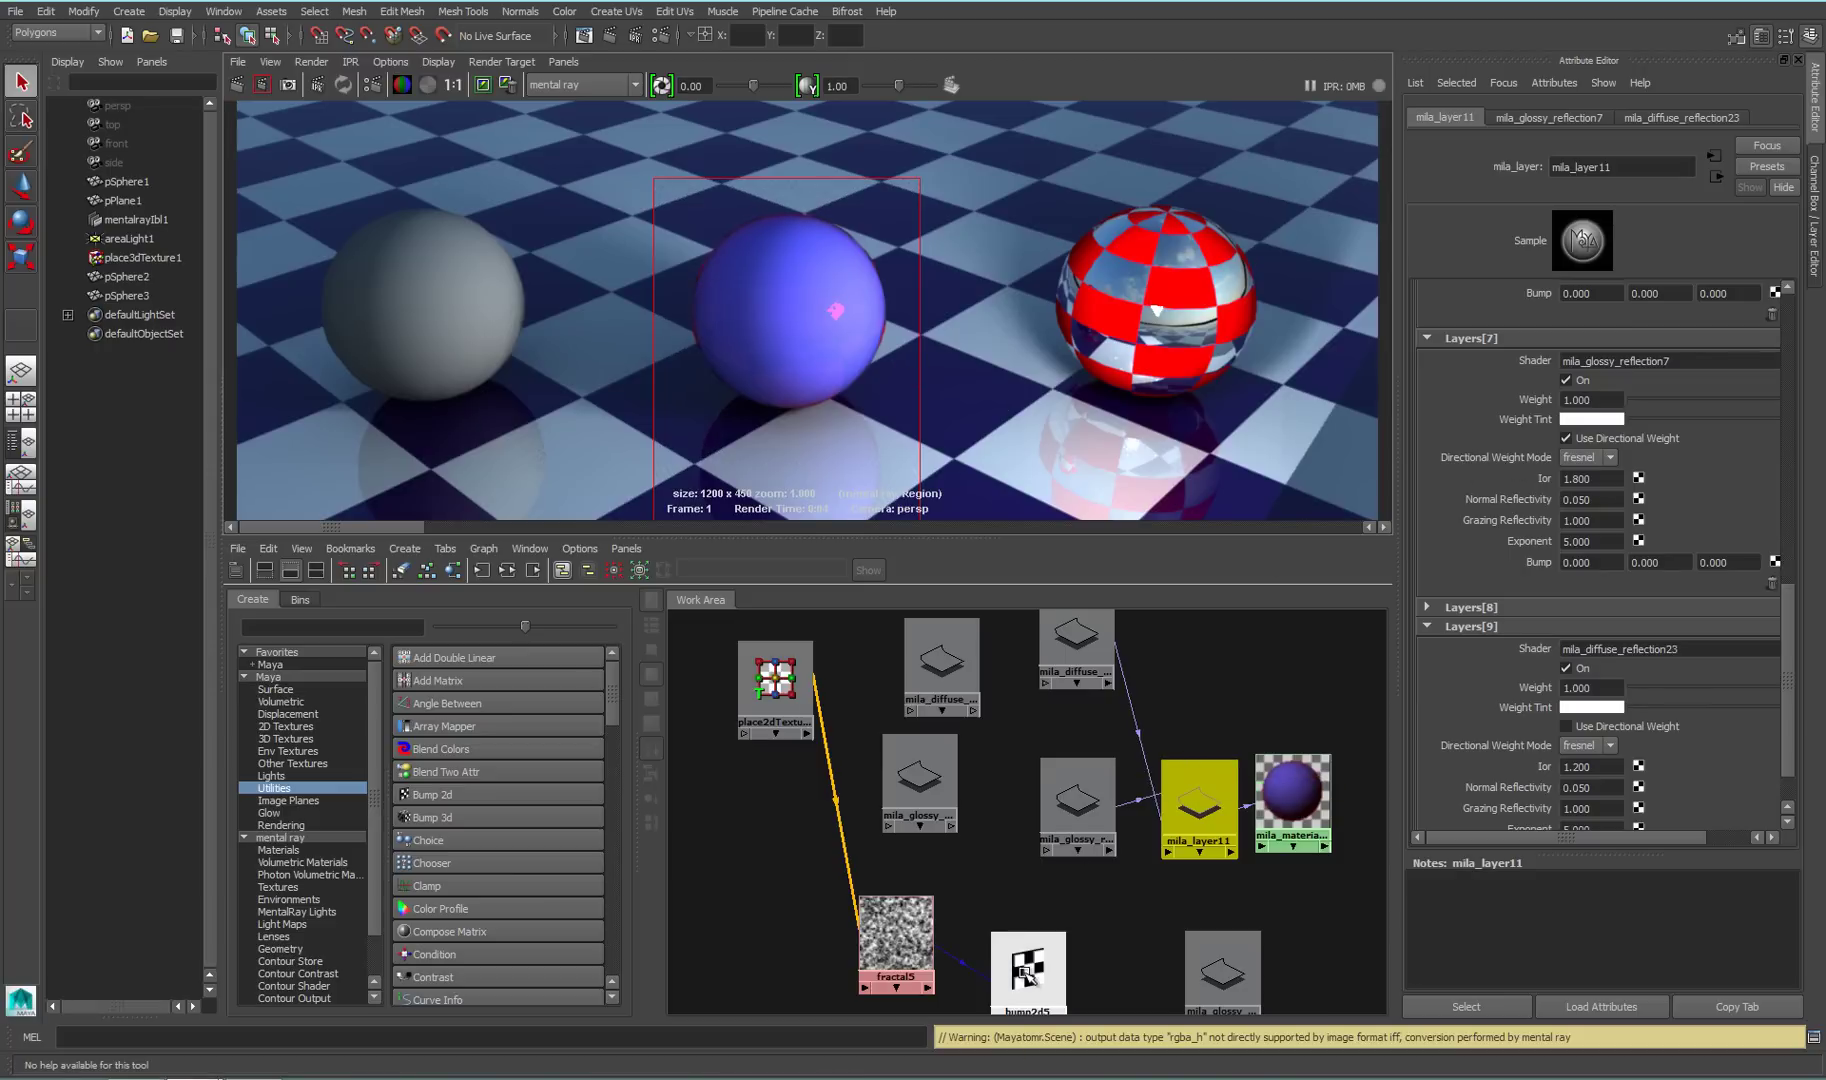
Connect the bump2d5 node to the bump input of Layers[9] on mila_layer11
alt+middle_drag(1030, 976, 1539, 560)
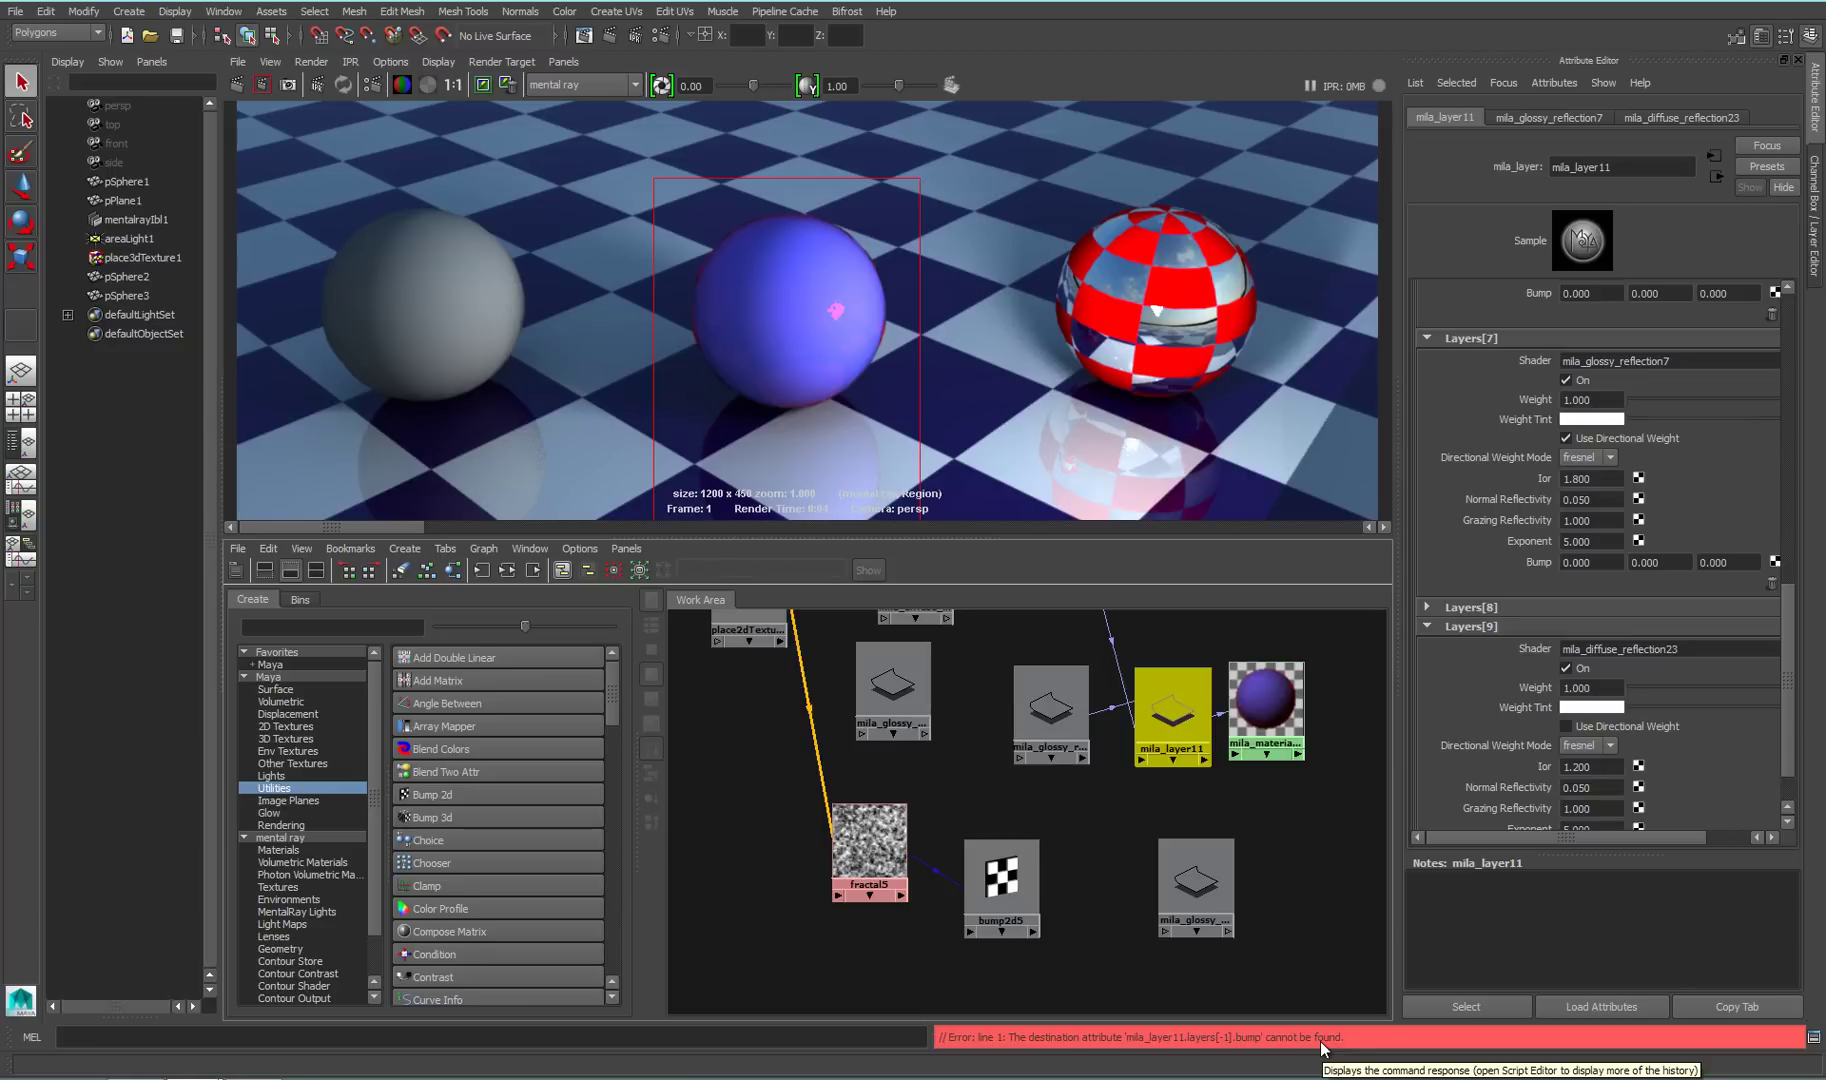
drag(1793, 596, 1789, 625)
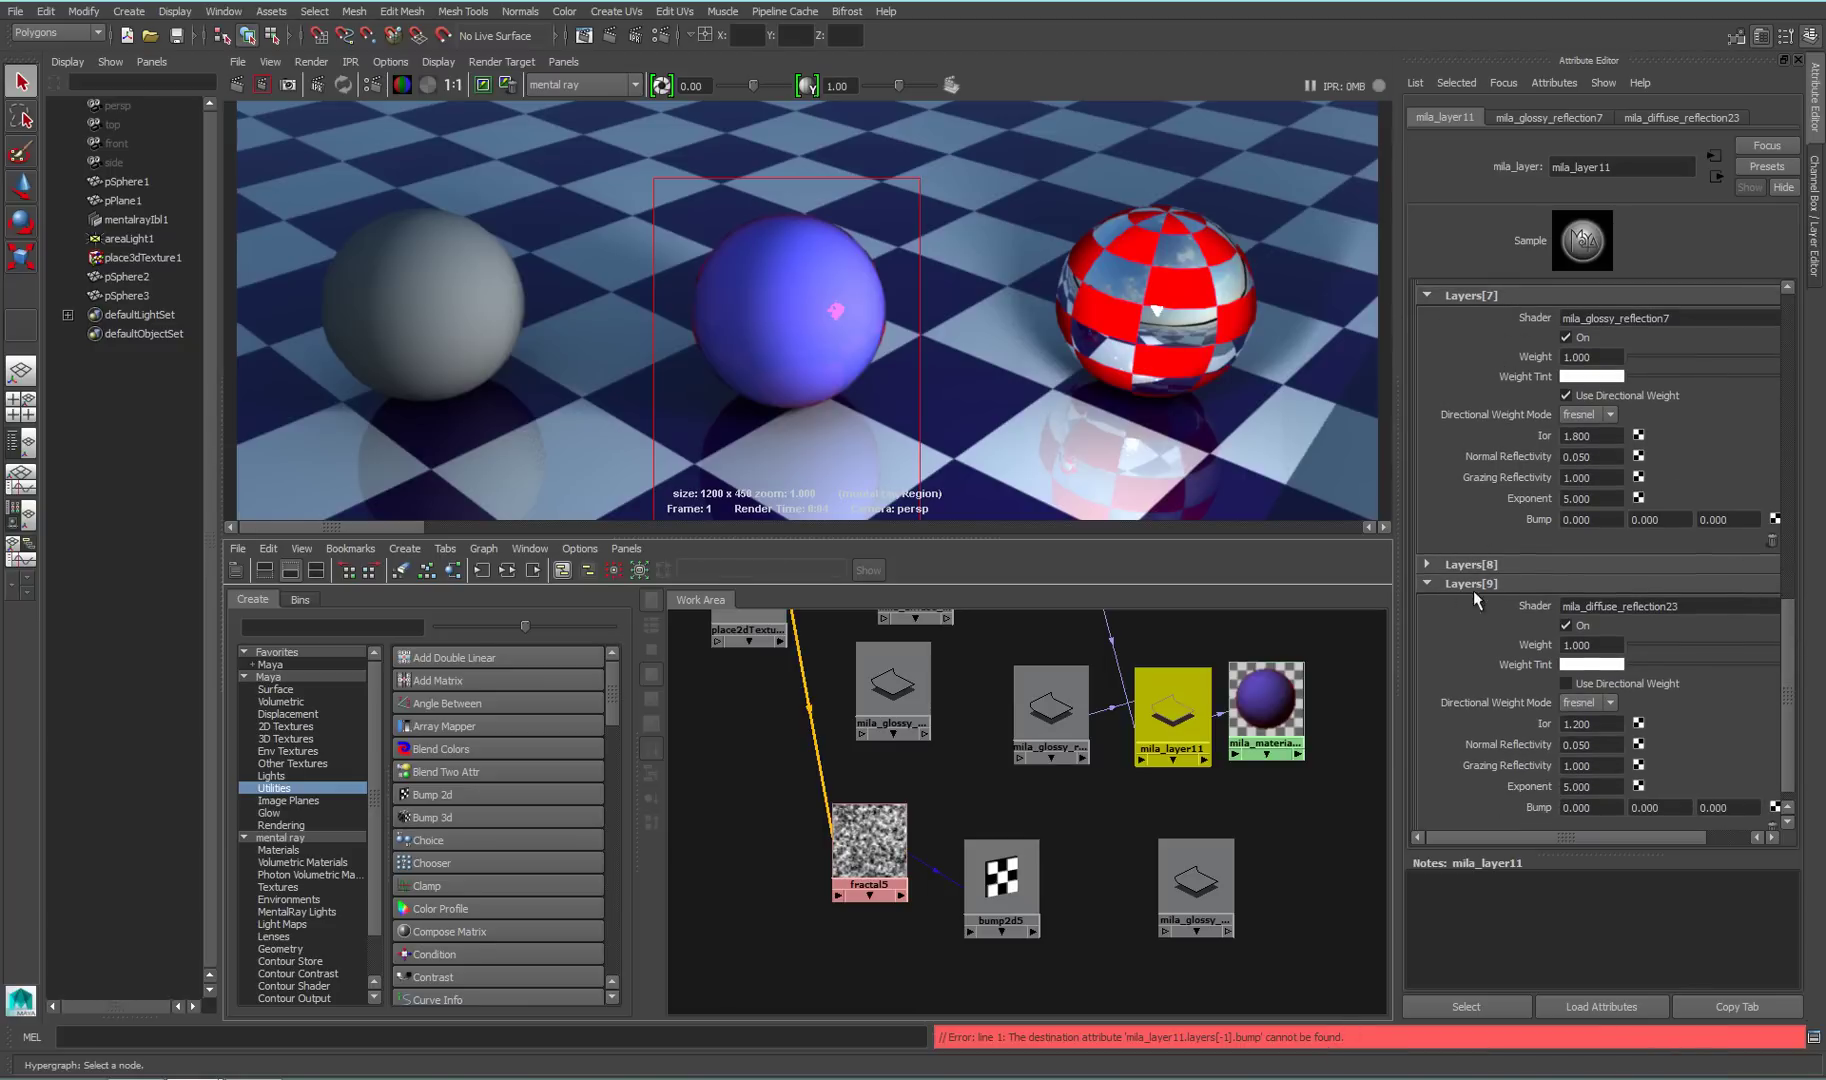
middle_drag(1003, 876, 1166, 711)
mouse_move(1205, 755)
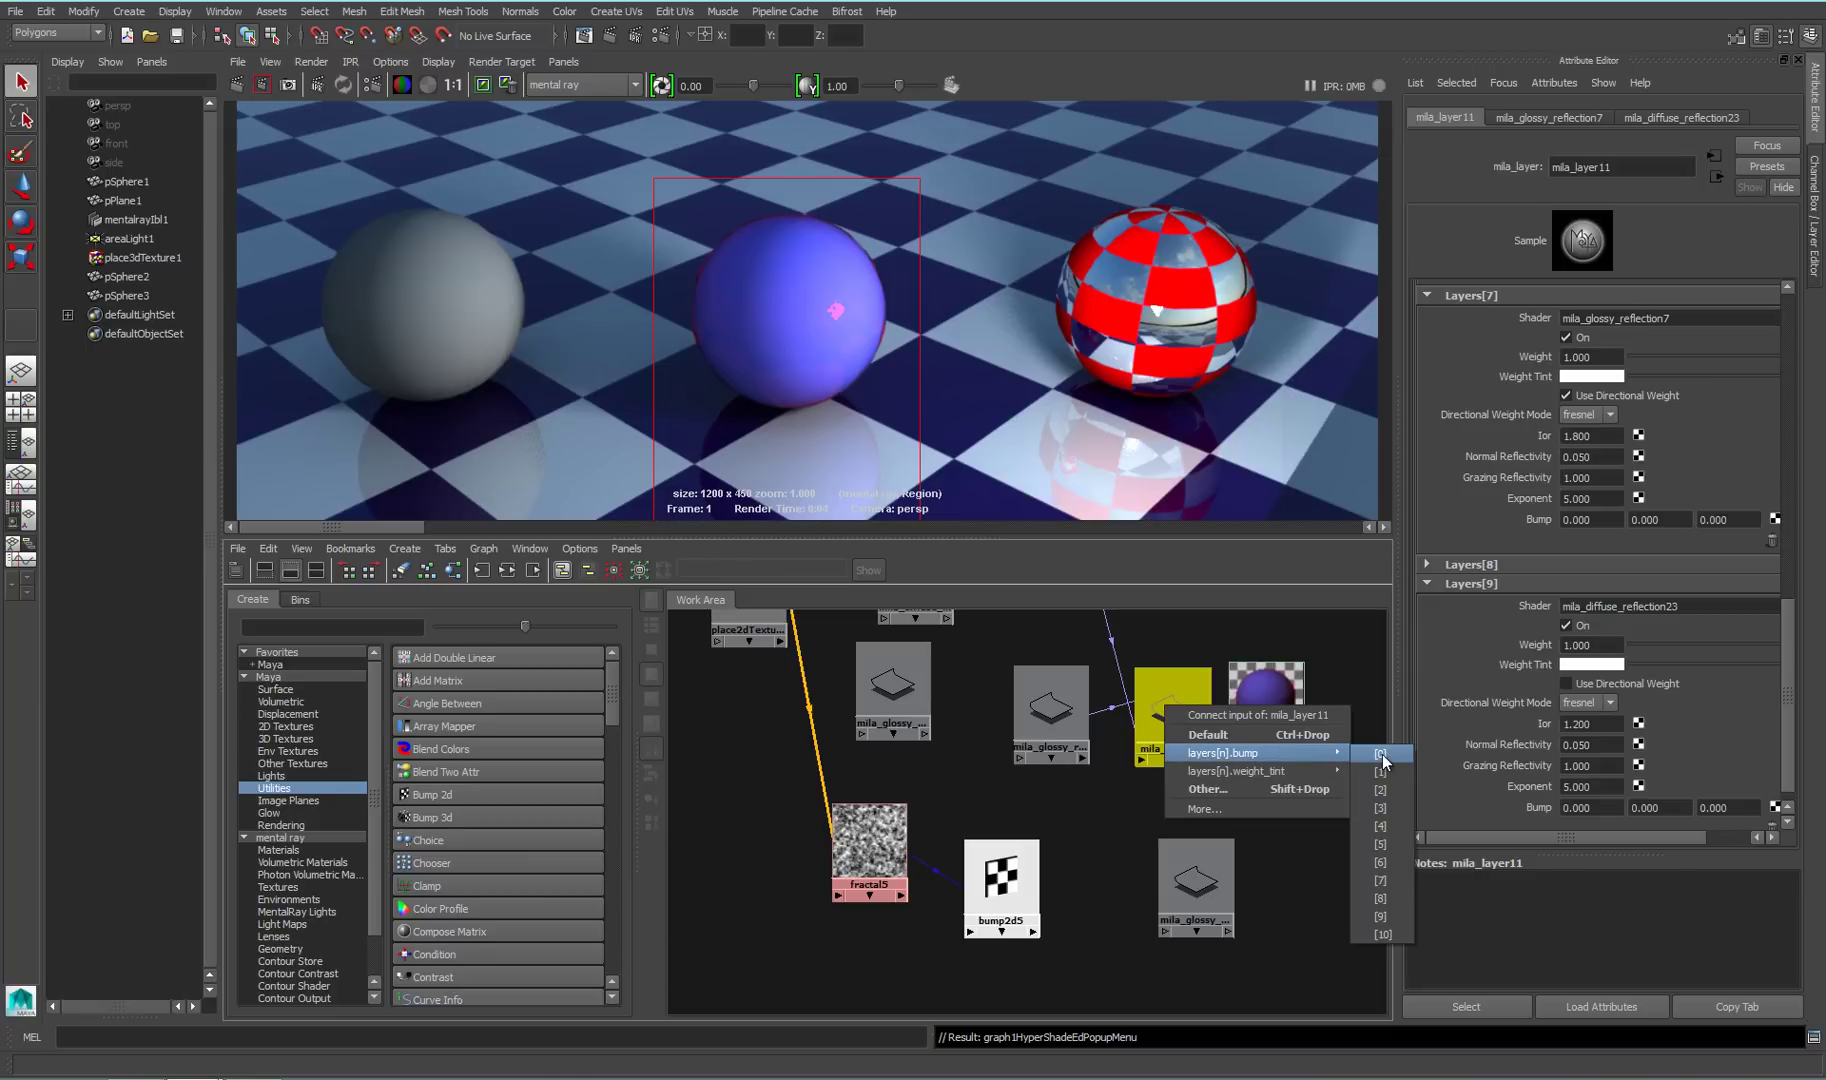
click(1381, 918)
Connect bump2d5 to the Layers[7] bump input of mila_layer11 as well and re-render the region
middle_drag(1003, 905, 1175, 716)
mouse_move(1294, 763)
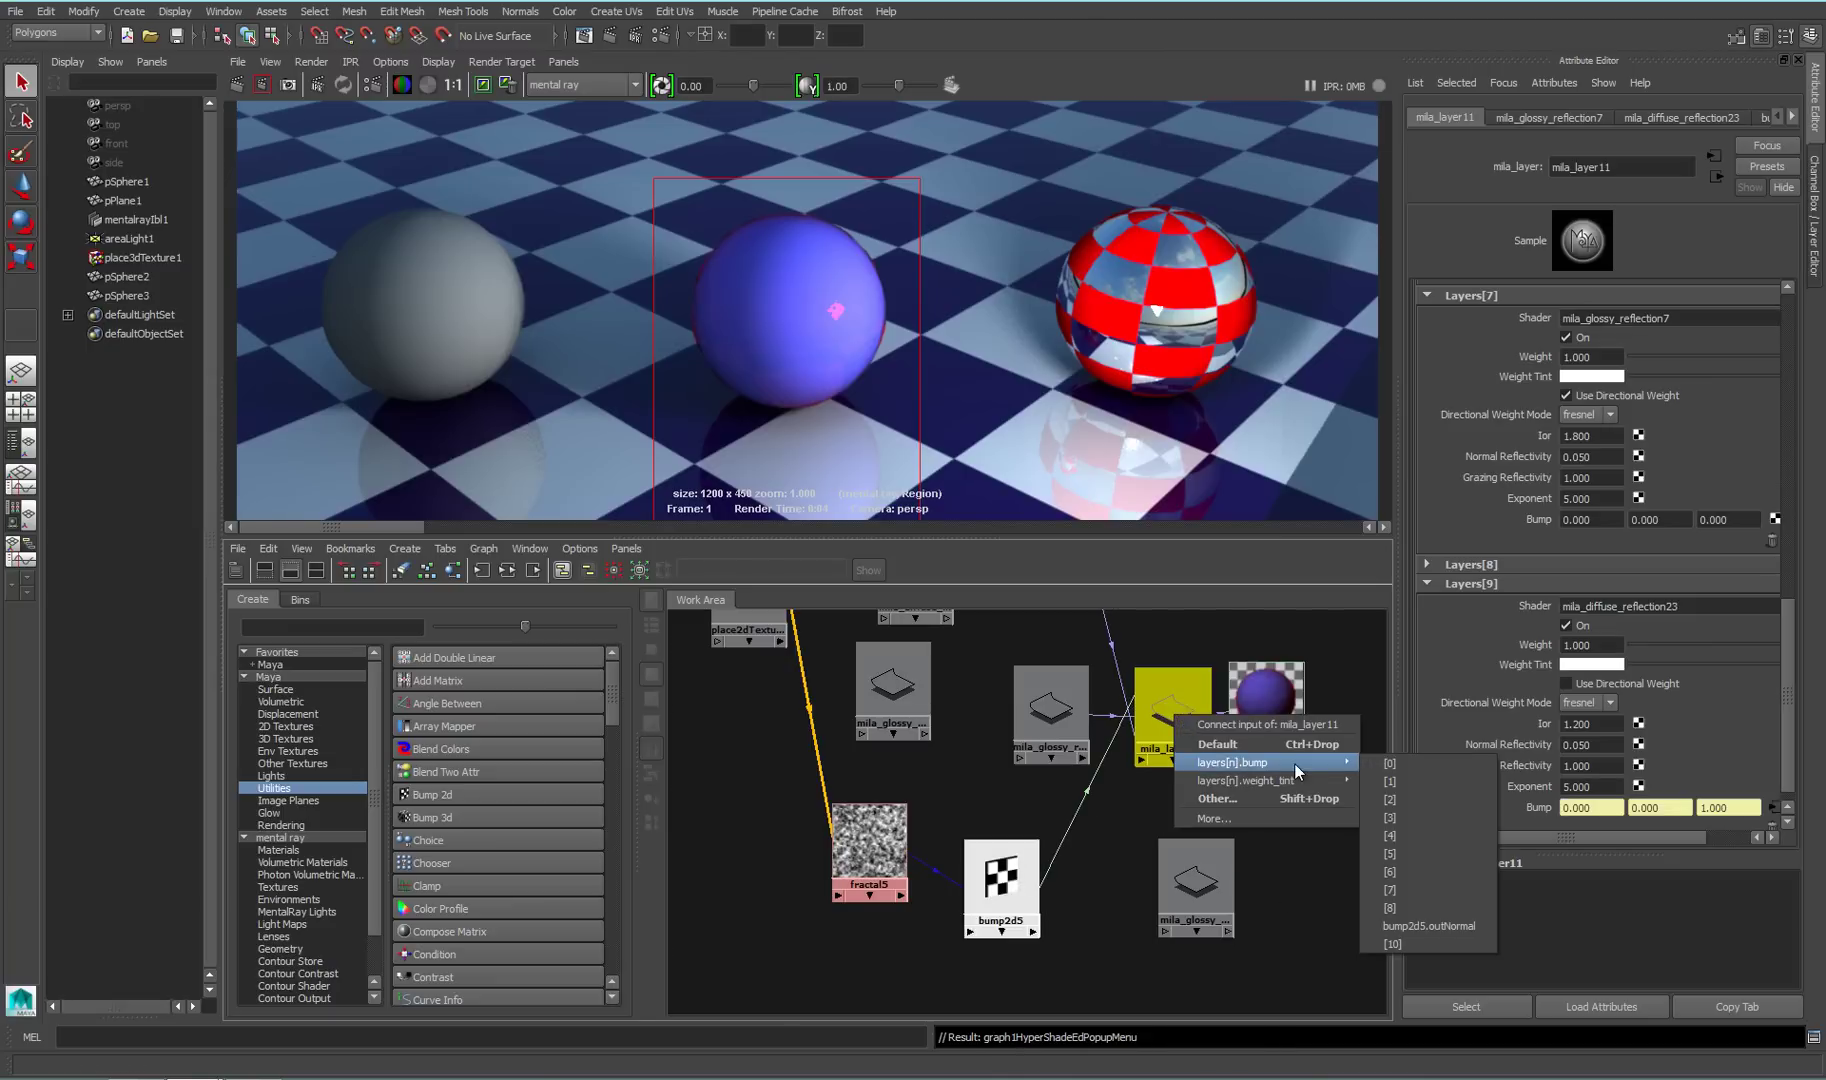
click(1415, 889)
click(264, 88)
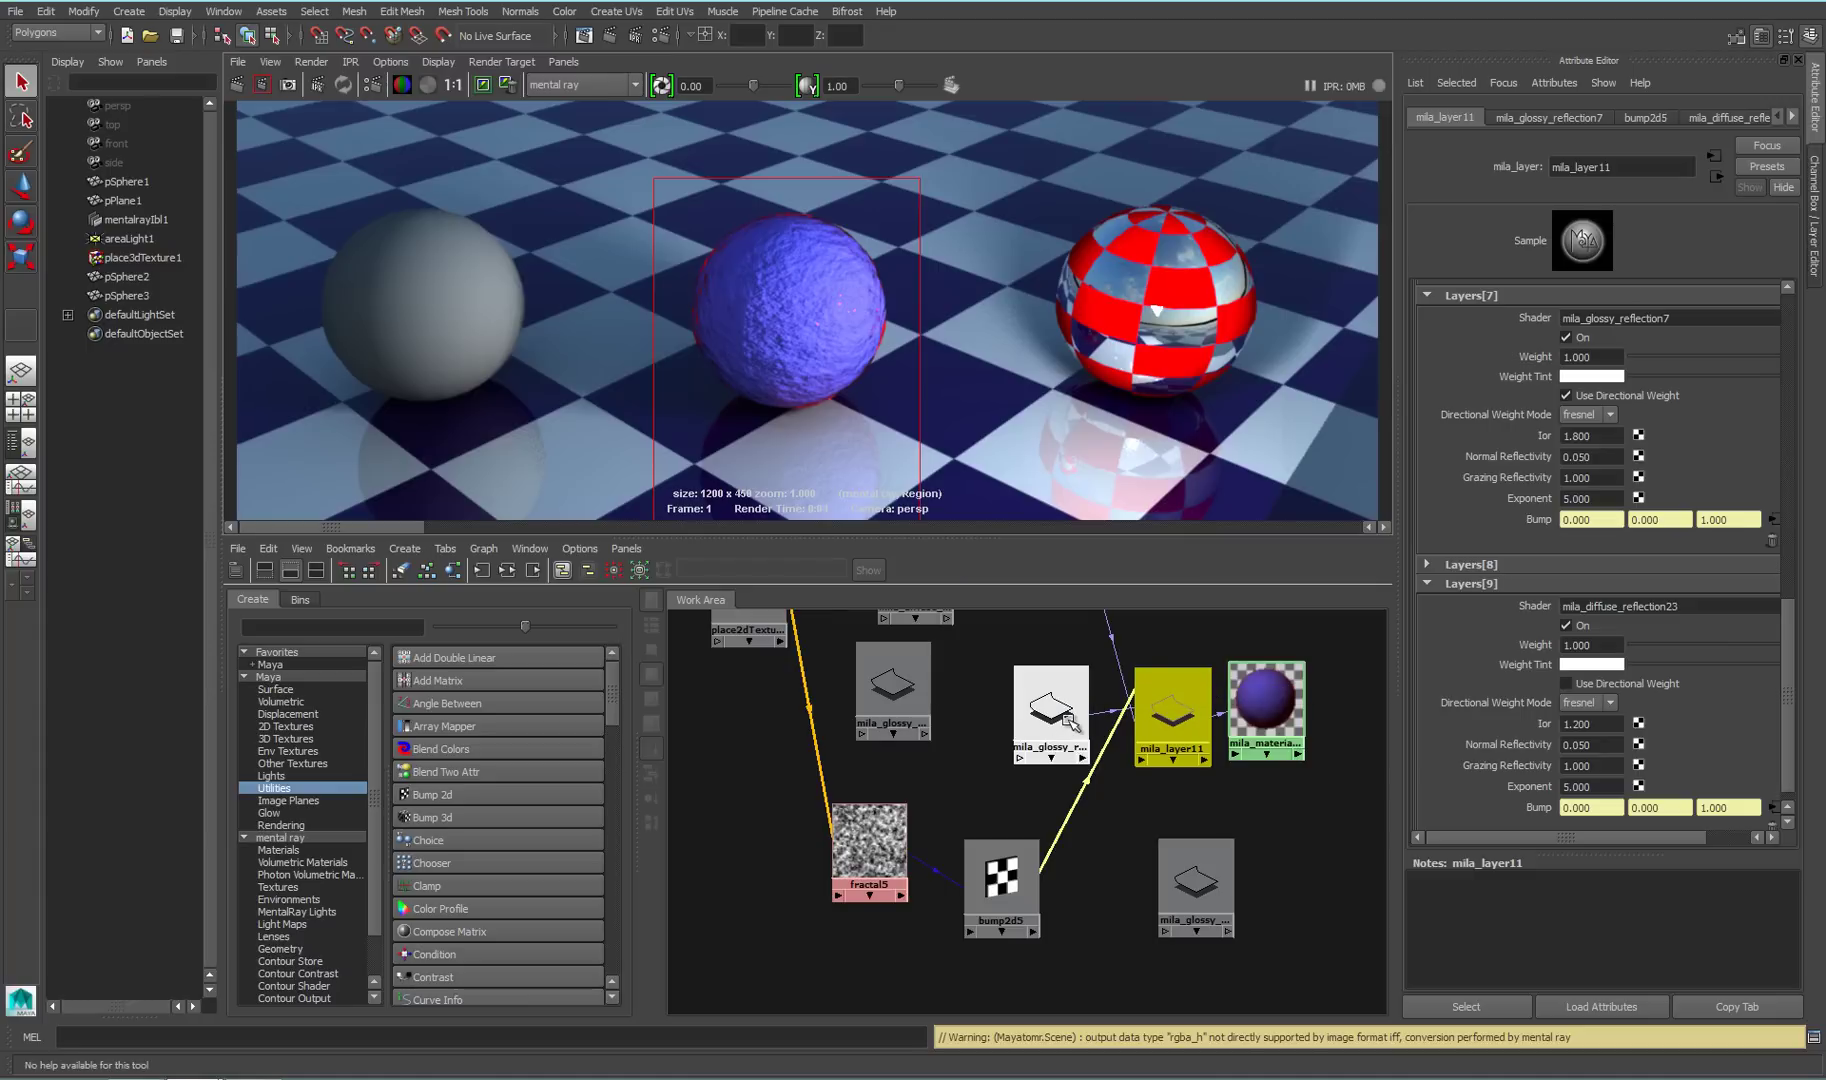
Connect mila_glossy_reflection8 to the Layers[5] shader of mila_layer11 and re-render the region
alt+middle_drag(1068, 722, 1048, 859)
click(900, 848)
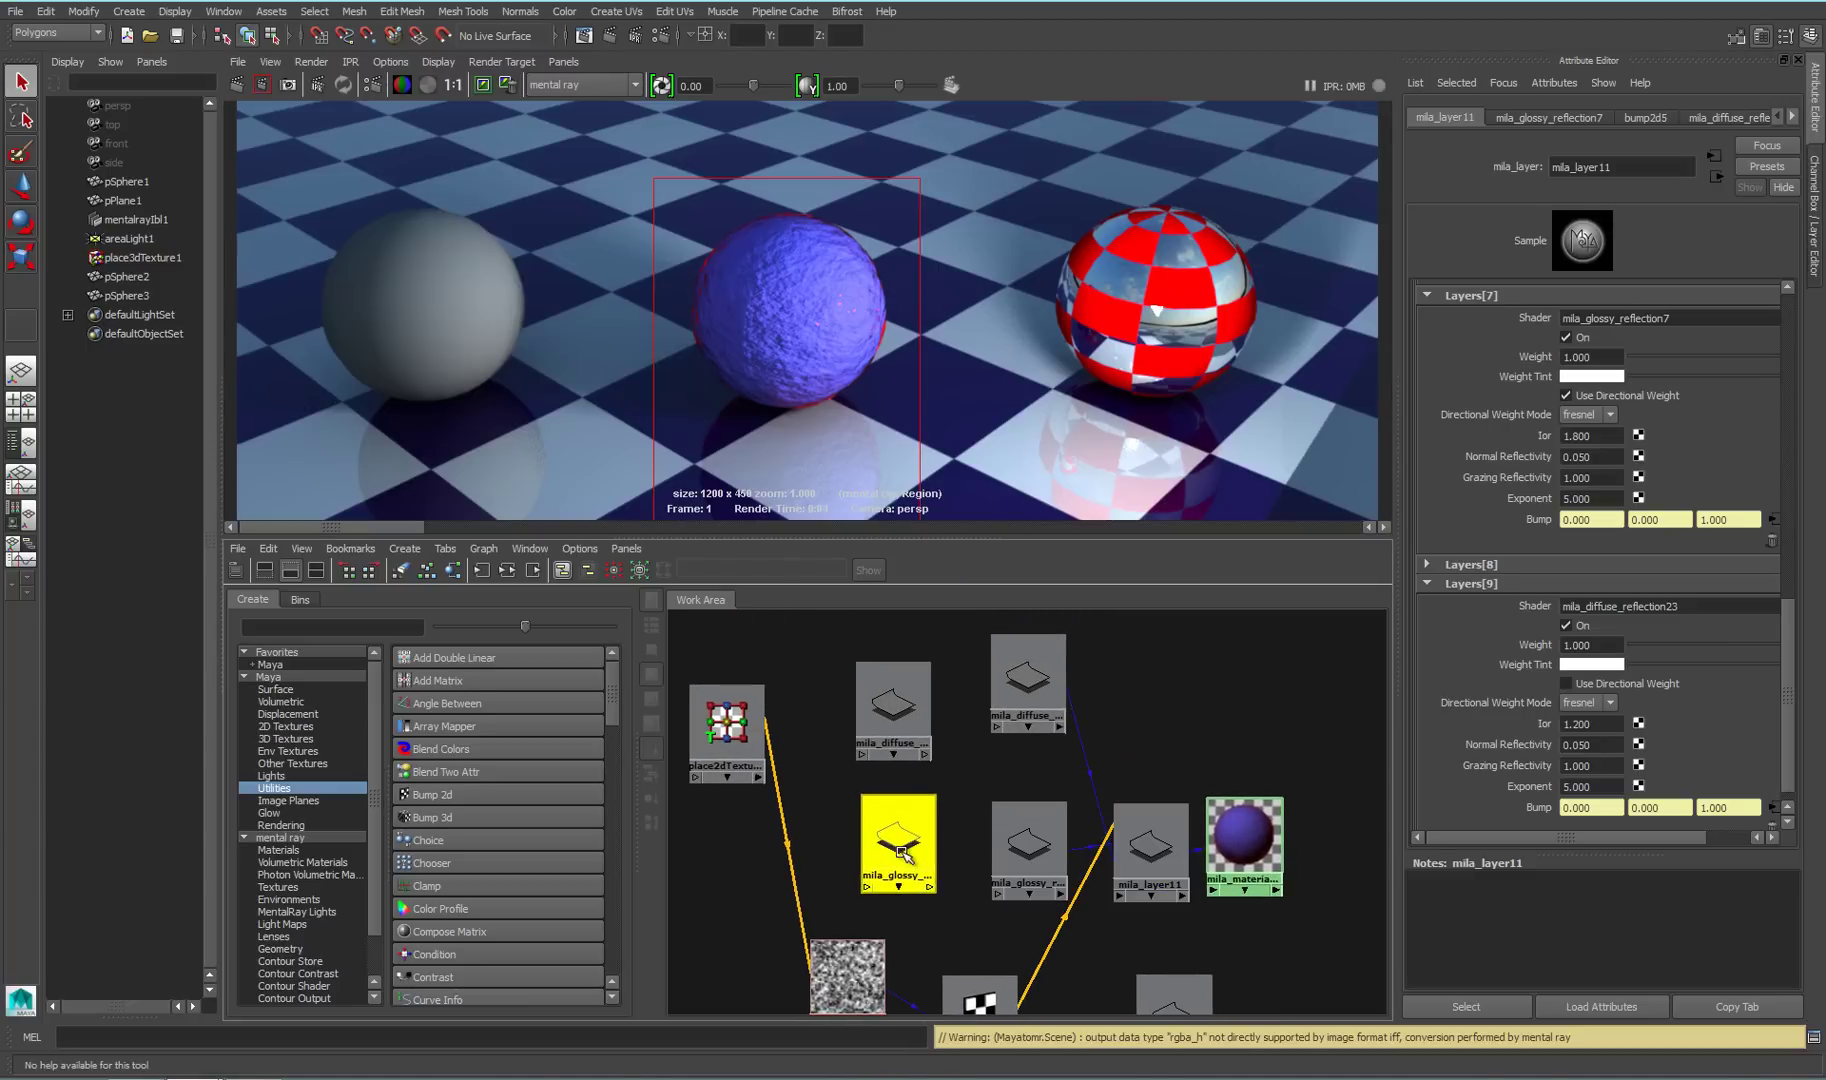
drag(900, 850, 913, 837)
click(1150, 852)
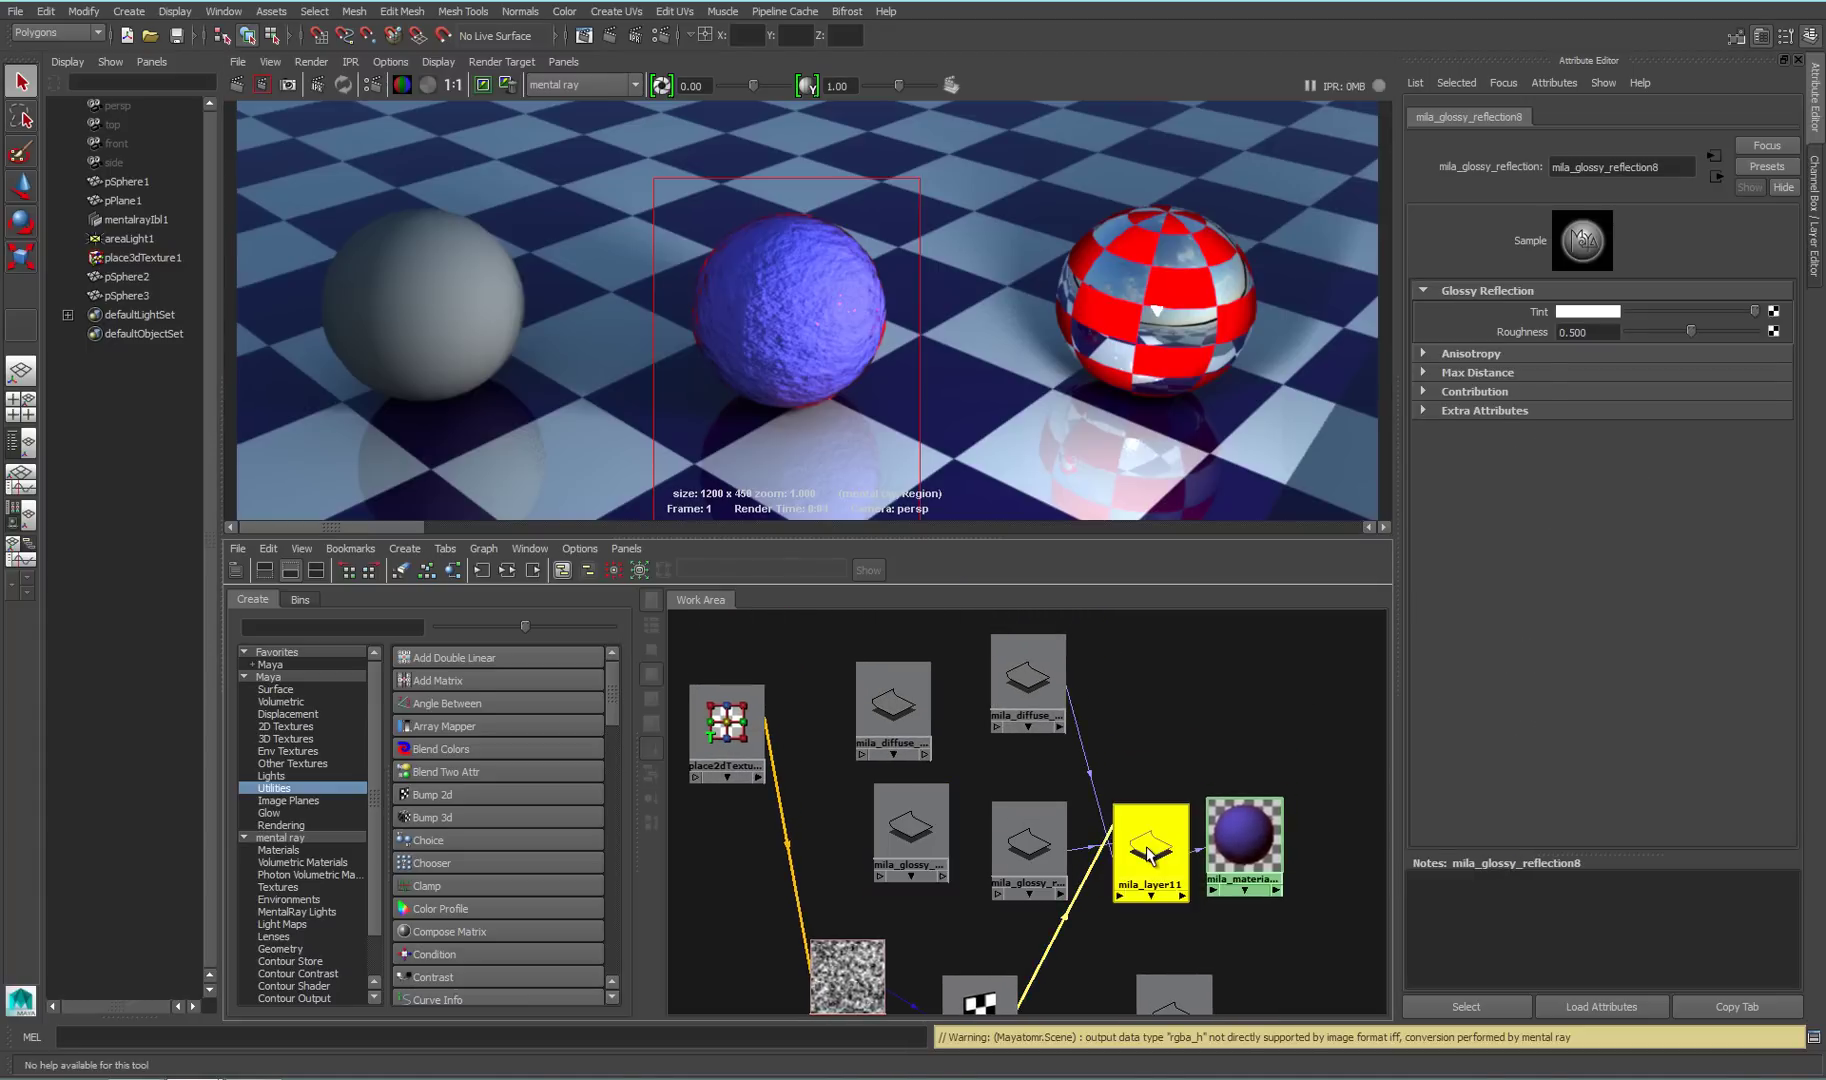
drag(1788, 651, 1789, 405)
click(1474, 446)
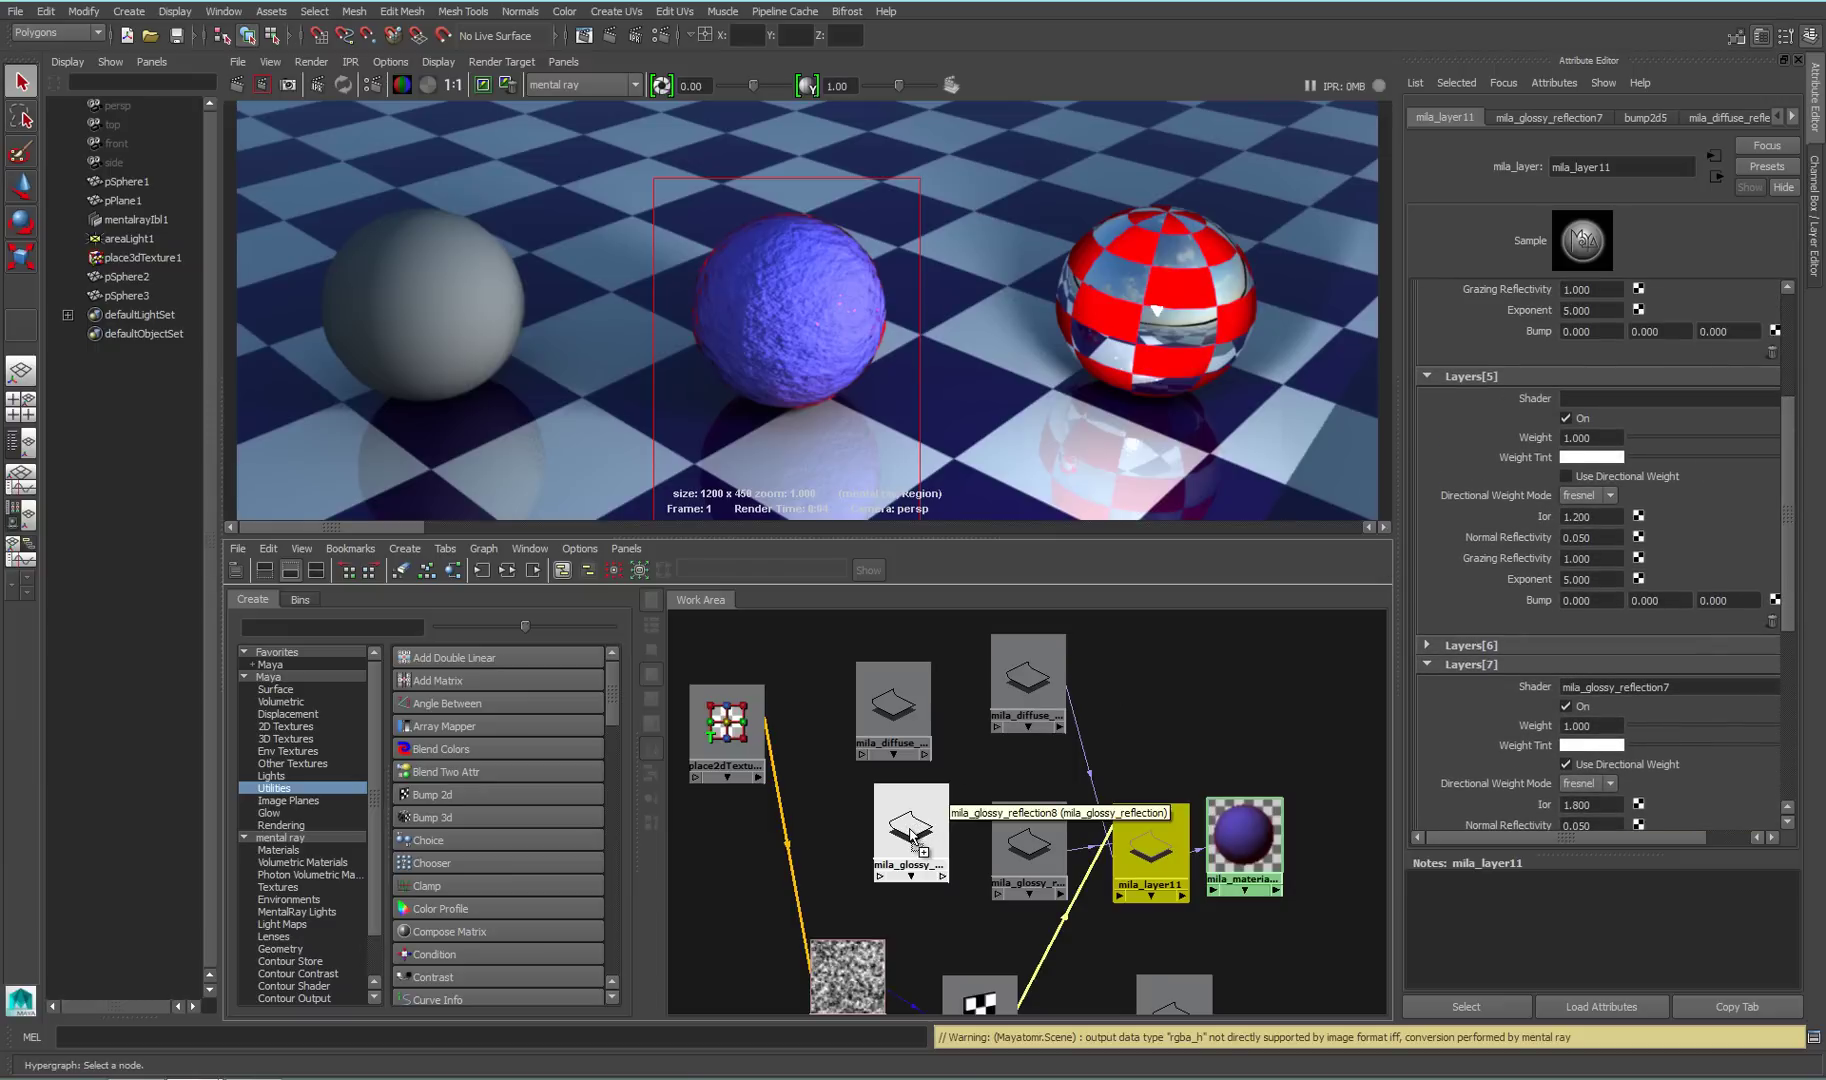
middle_drag(918, 836, 1539, 395)
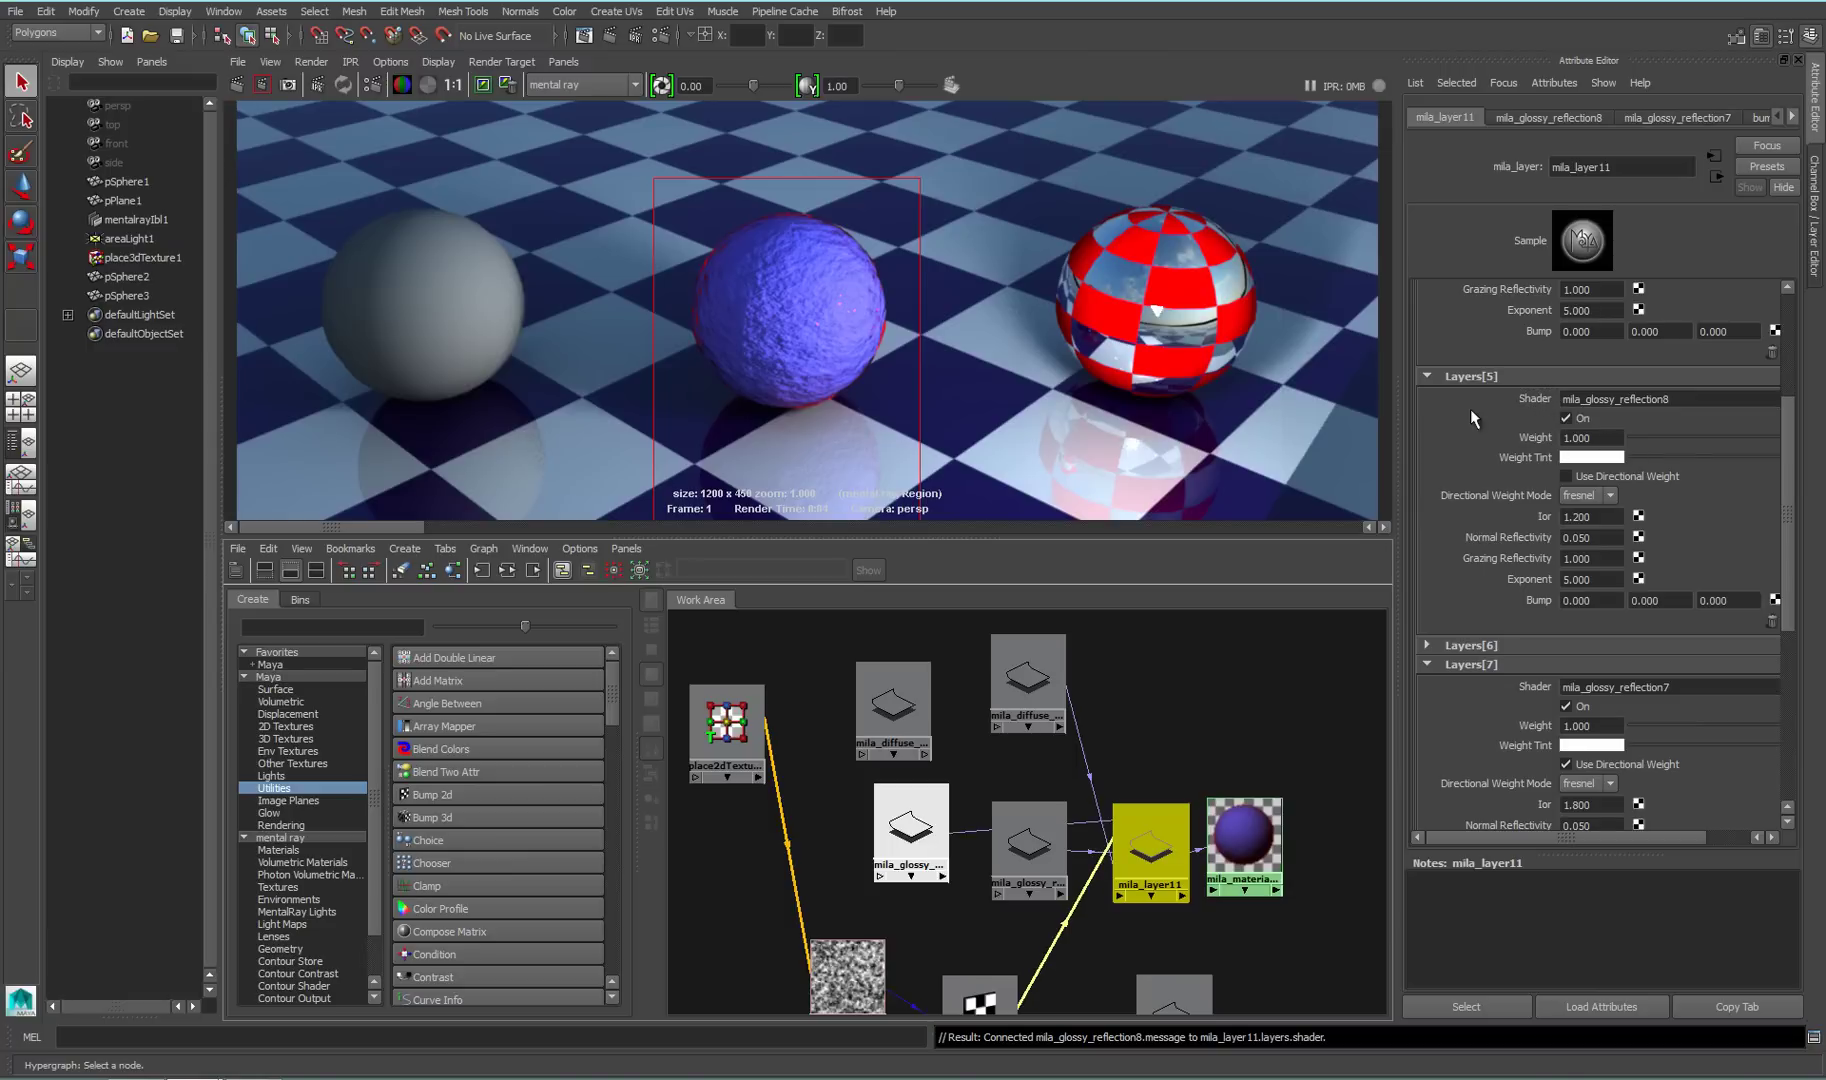
click(262, 84)
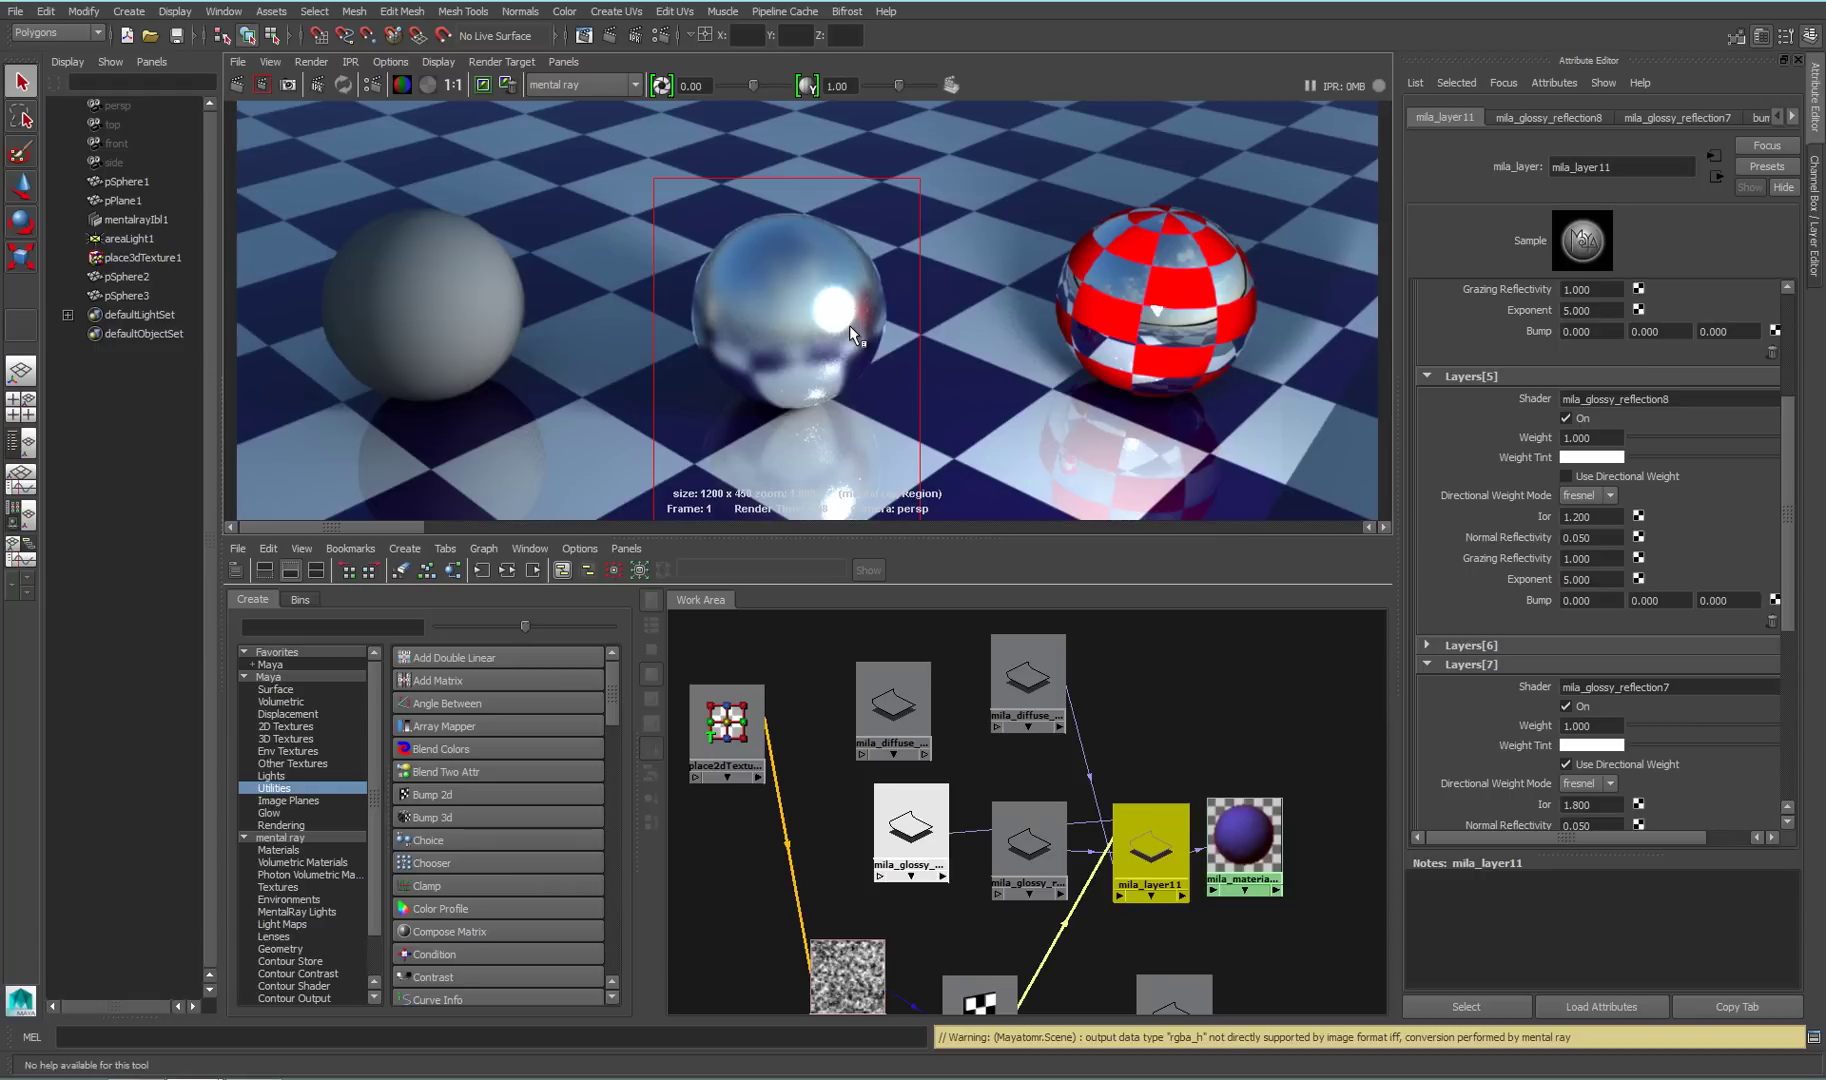
Turn on Use Directional Weight for Layers[5] of mila_layer11 and set its directional weight mode to custom
click(910, 828)
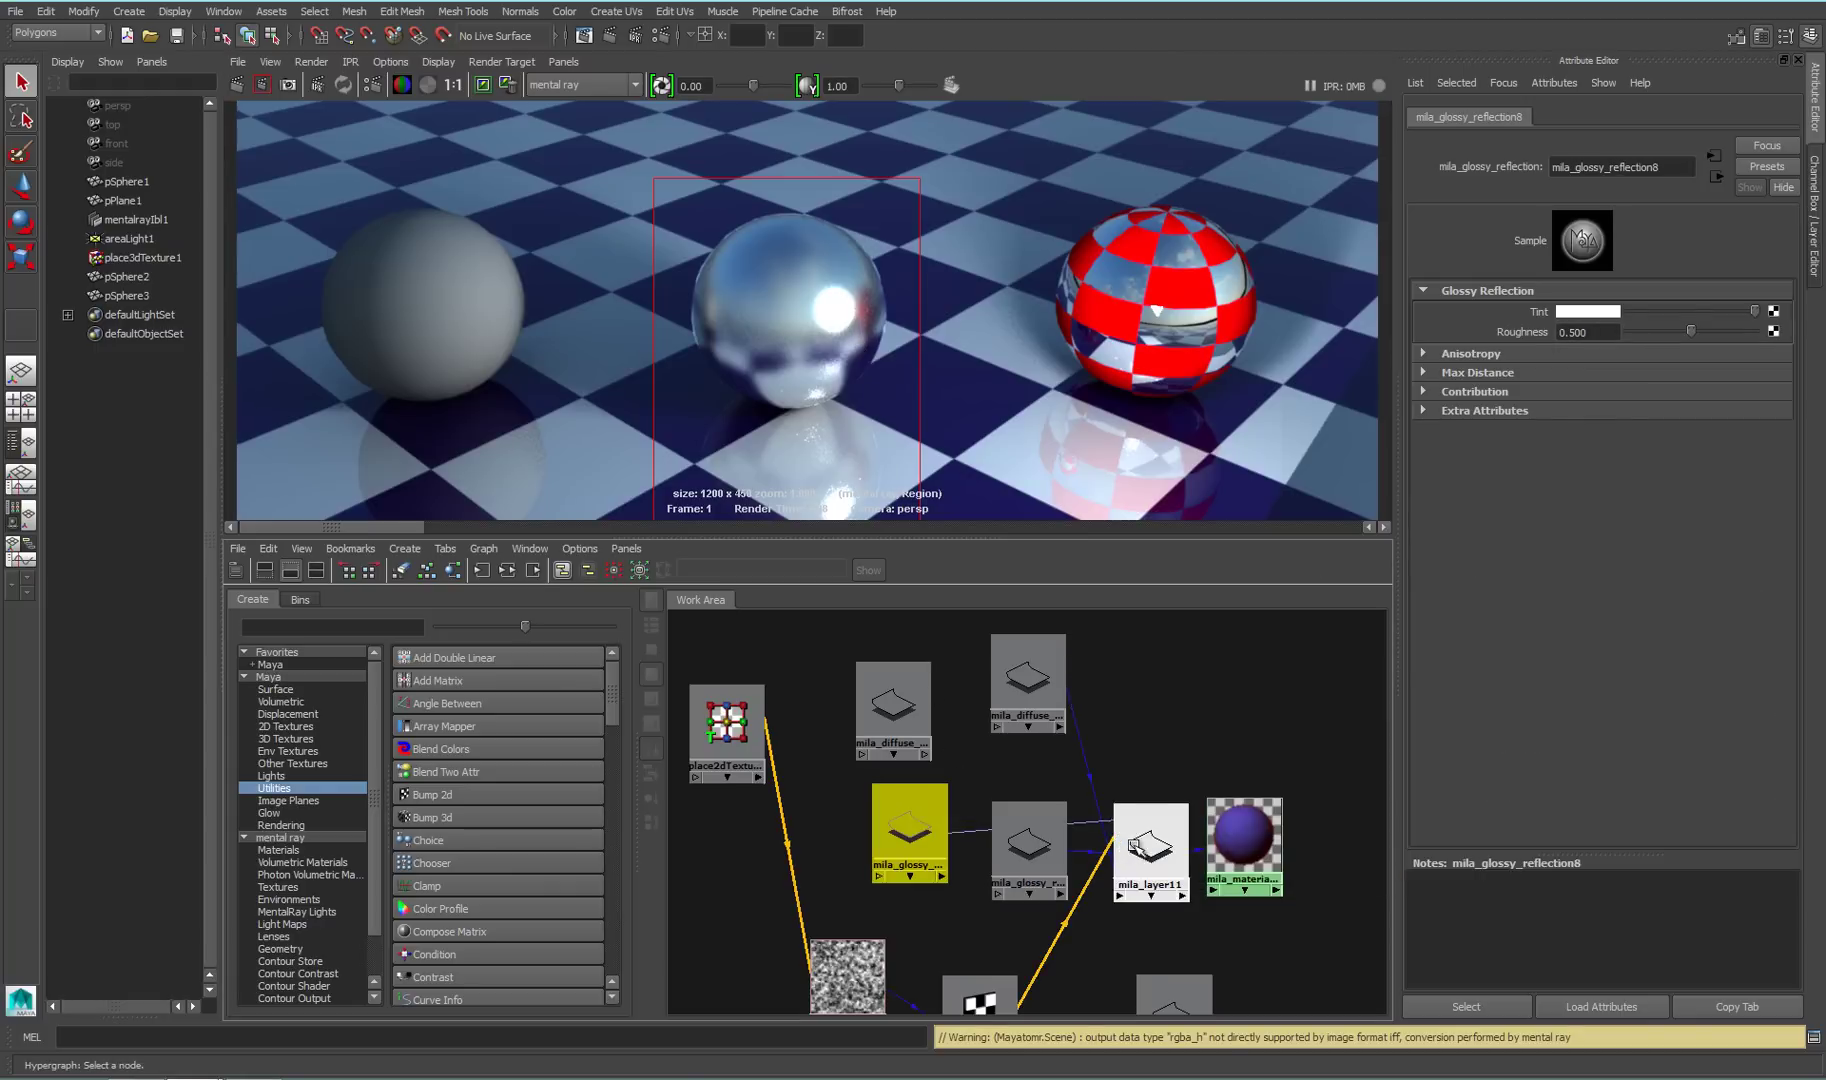
click(1150, 845)
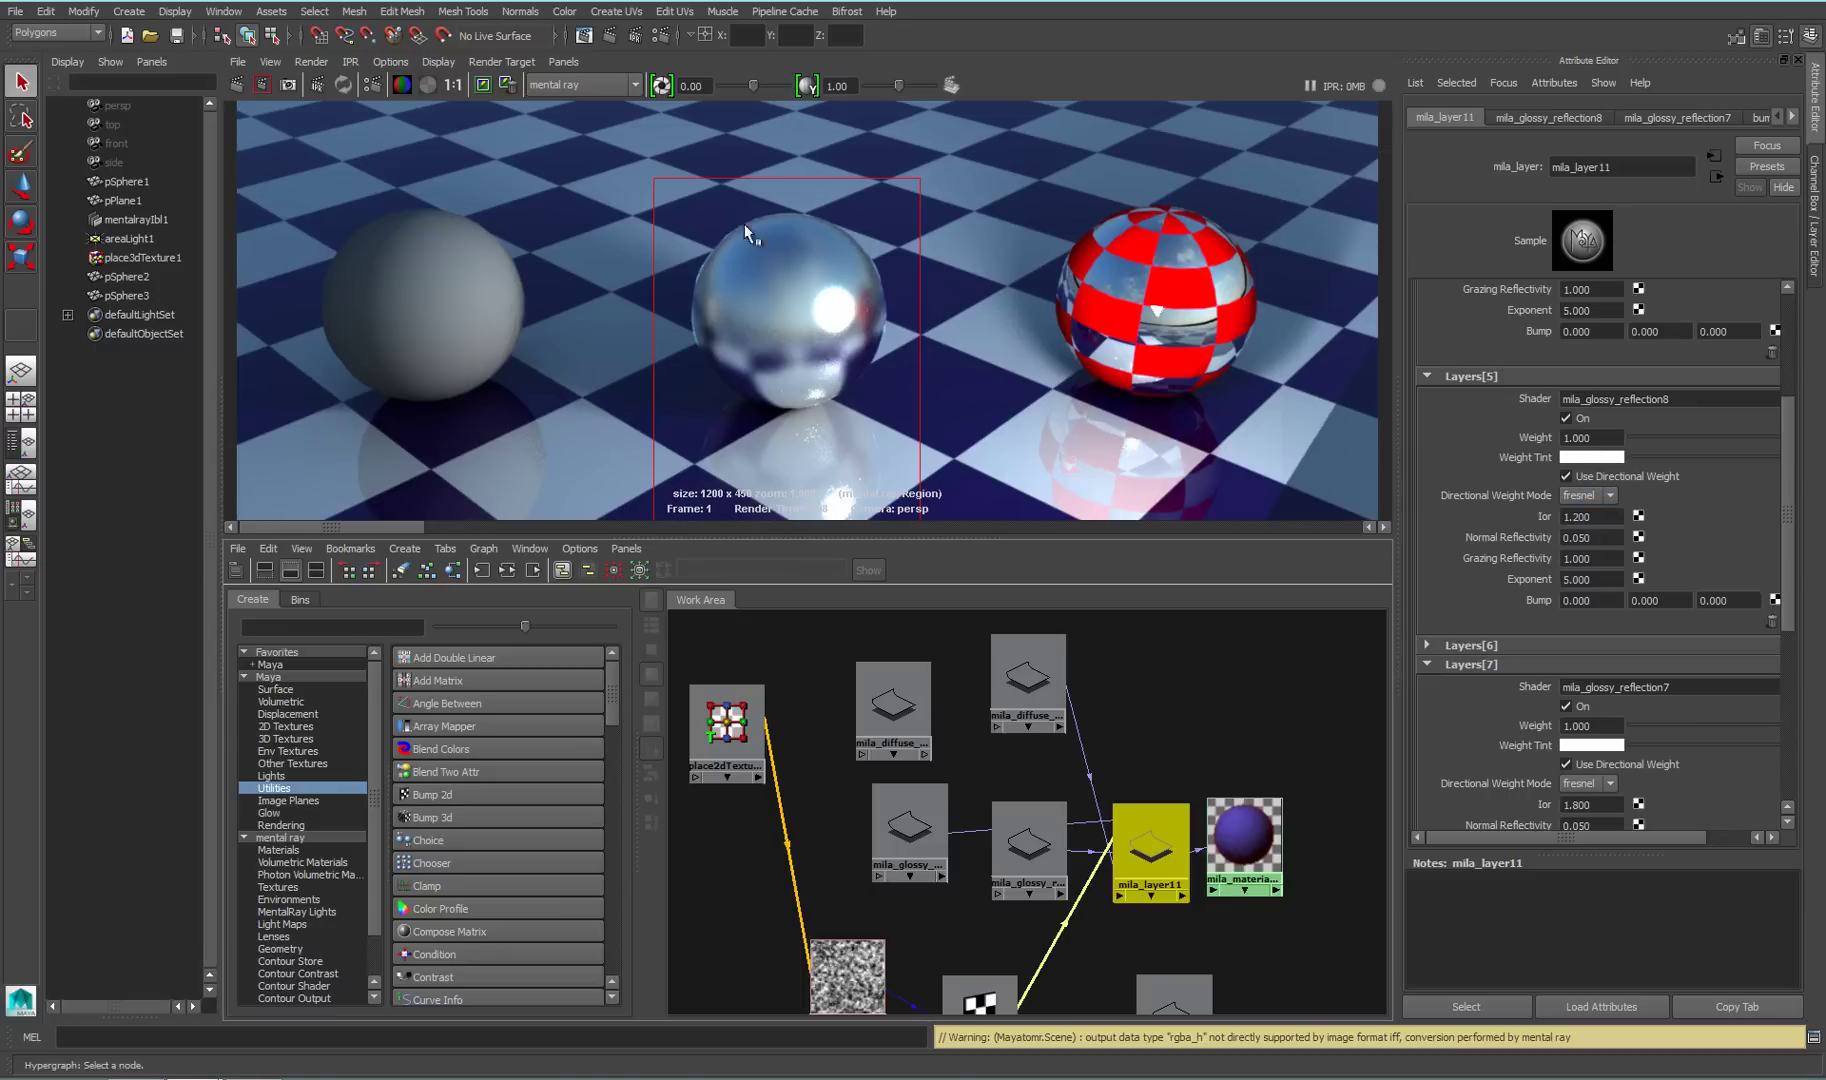
click(1600, 496)
click(1588, 525)
Set the Layers[5] normal reflectivity to 0.5 and re-render the region
double_click(1596, 521)
key(Tab)
click(1568, 558)
click(1605, 560)
drag(1605, 560, 1510, 569)
drag(1600, 537, 1452, 533)
text(0.5)
key(Return)
click(262, 85)
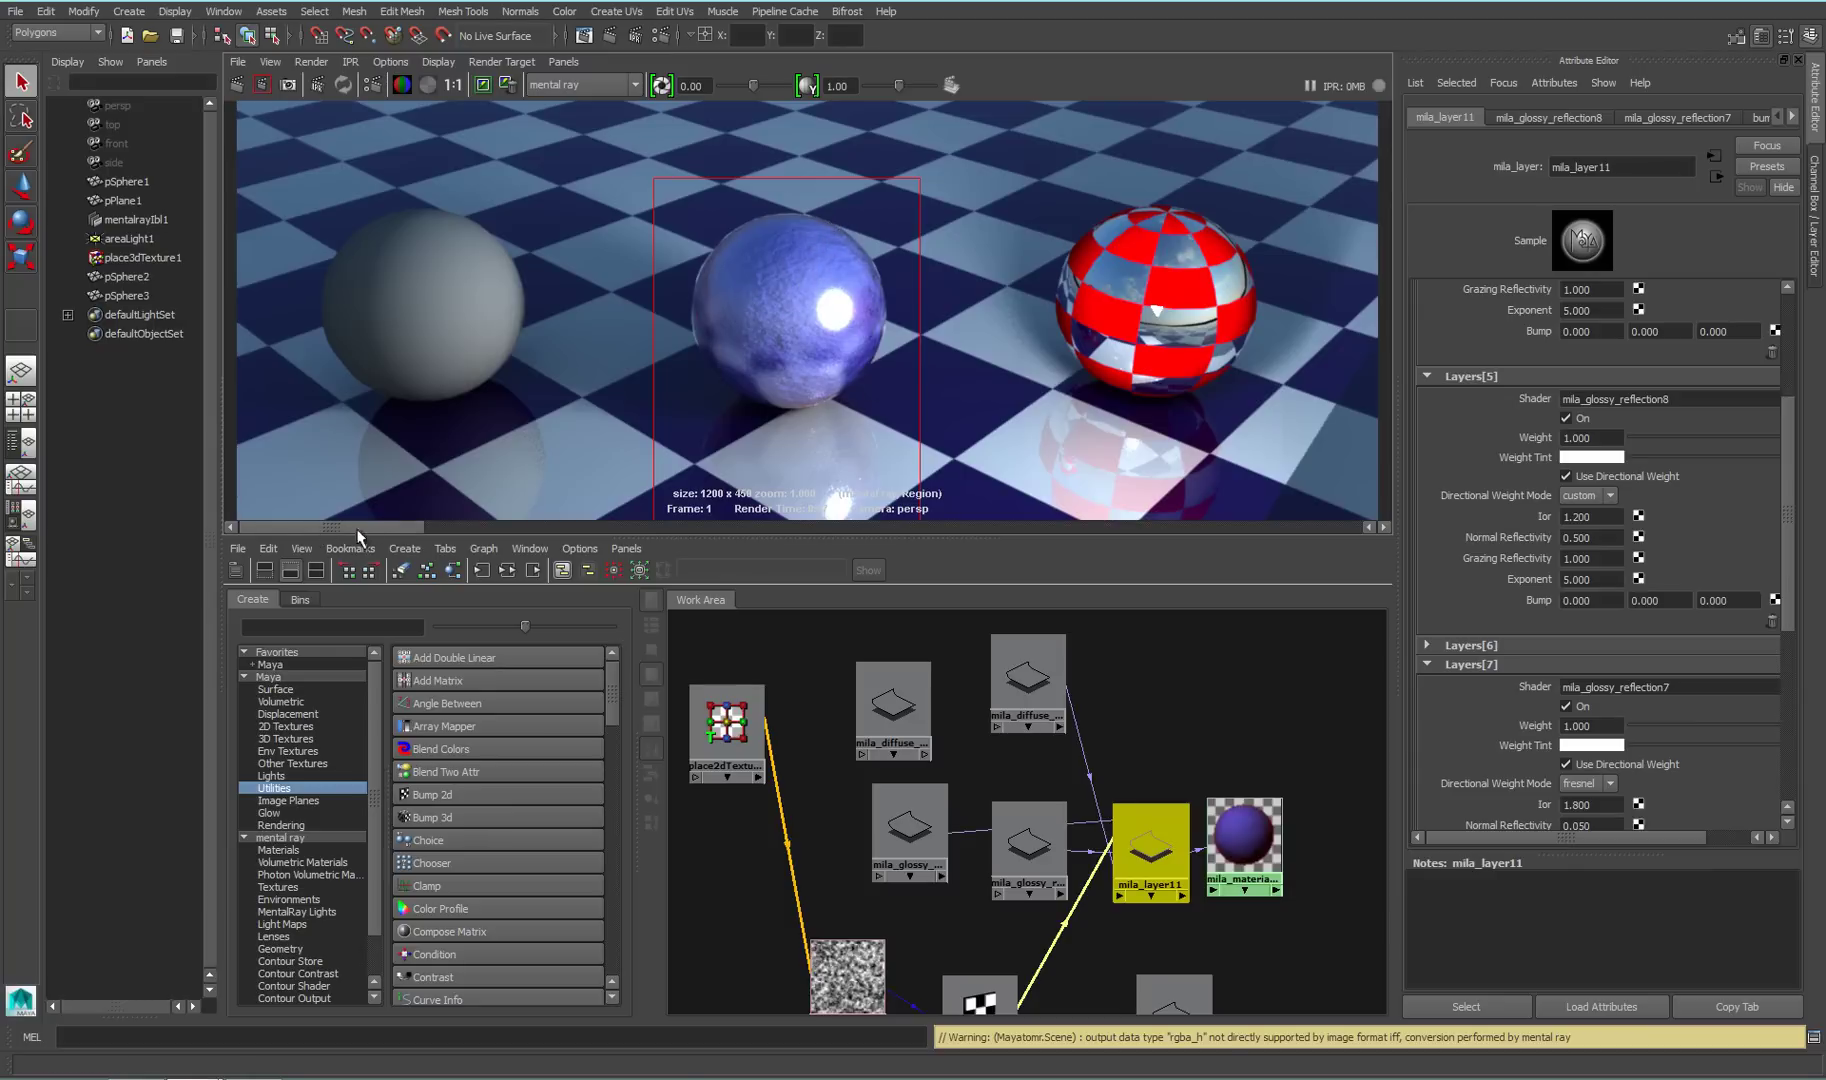
Set the Layers[5] normal reflectivity to 0.2 and re-render the region
mouse_move(317, 525)
mouse_down()
mouse_move(428, 541)
mouse_move(324, 536)
mouse_up()
drag(1607, 541, 1466, 550)
text(0.2)
key(Return)
click(262, 84)
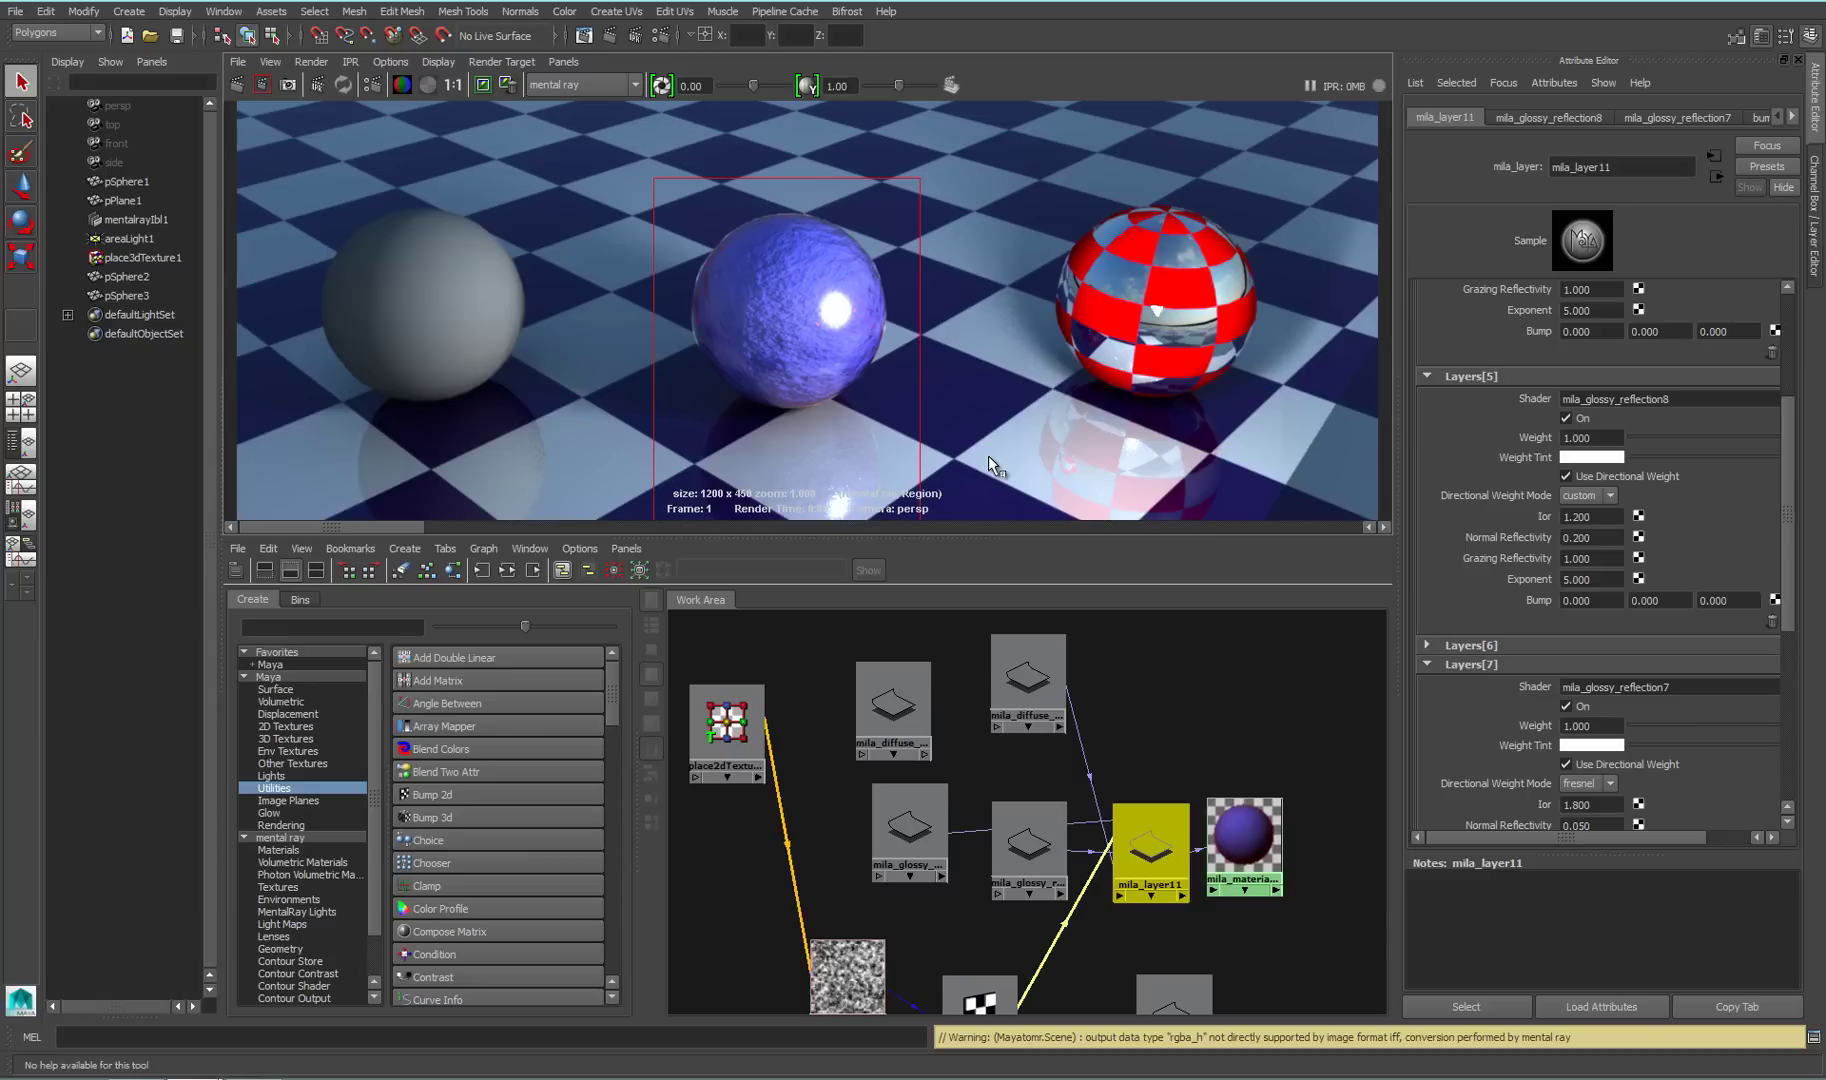
Assign the layered blue mila material to pSphere3
click(145, 296)
right_drag(1250, 848, 1252, 815)
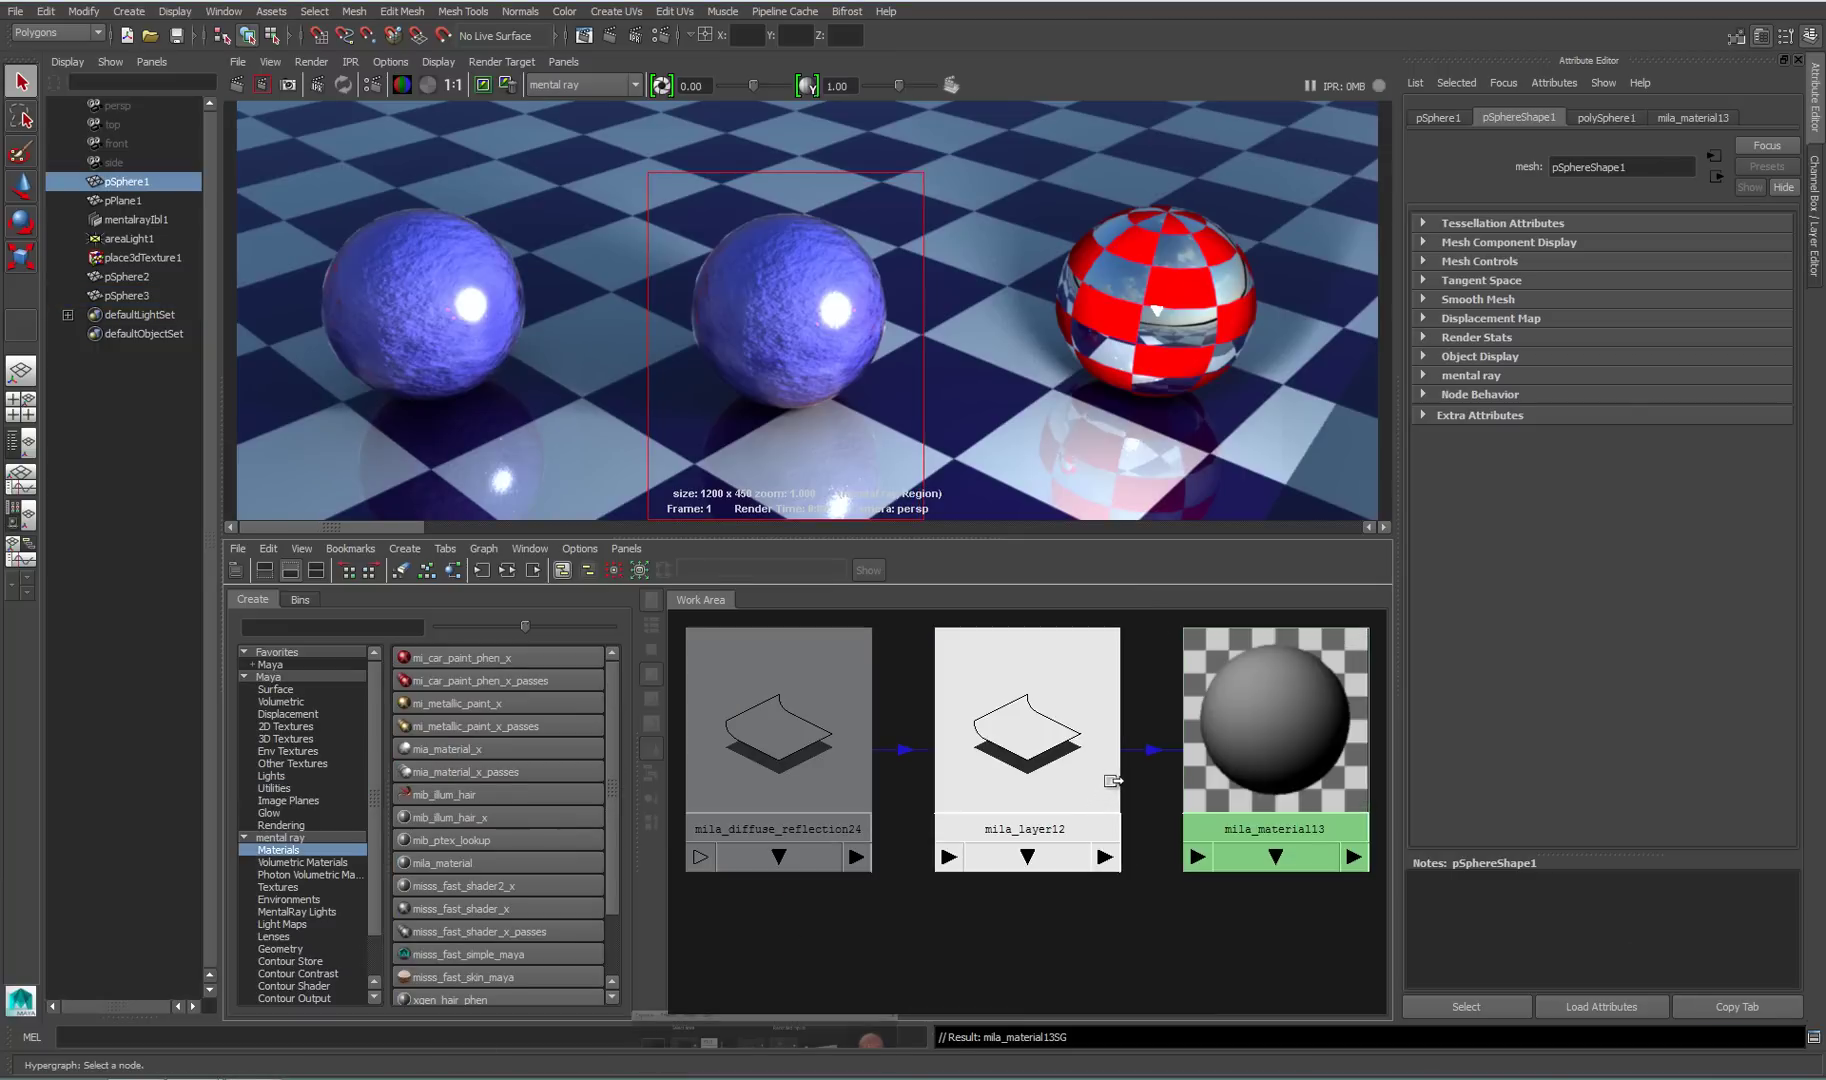
Add a weighted Glossy Transmission layer to mila_material13 and re-render the region around the middle sphere
click(1252, 726)
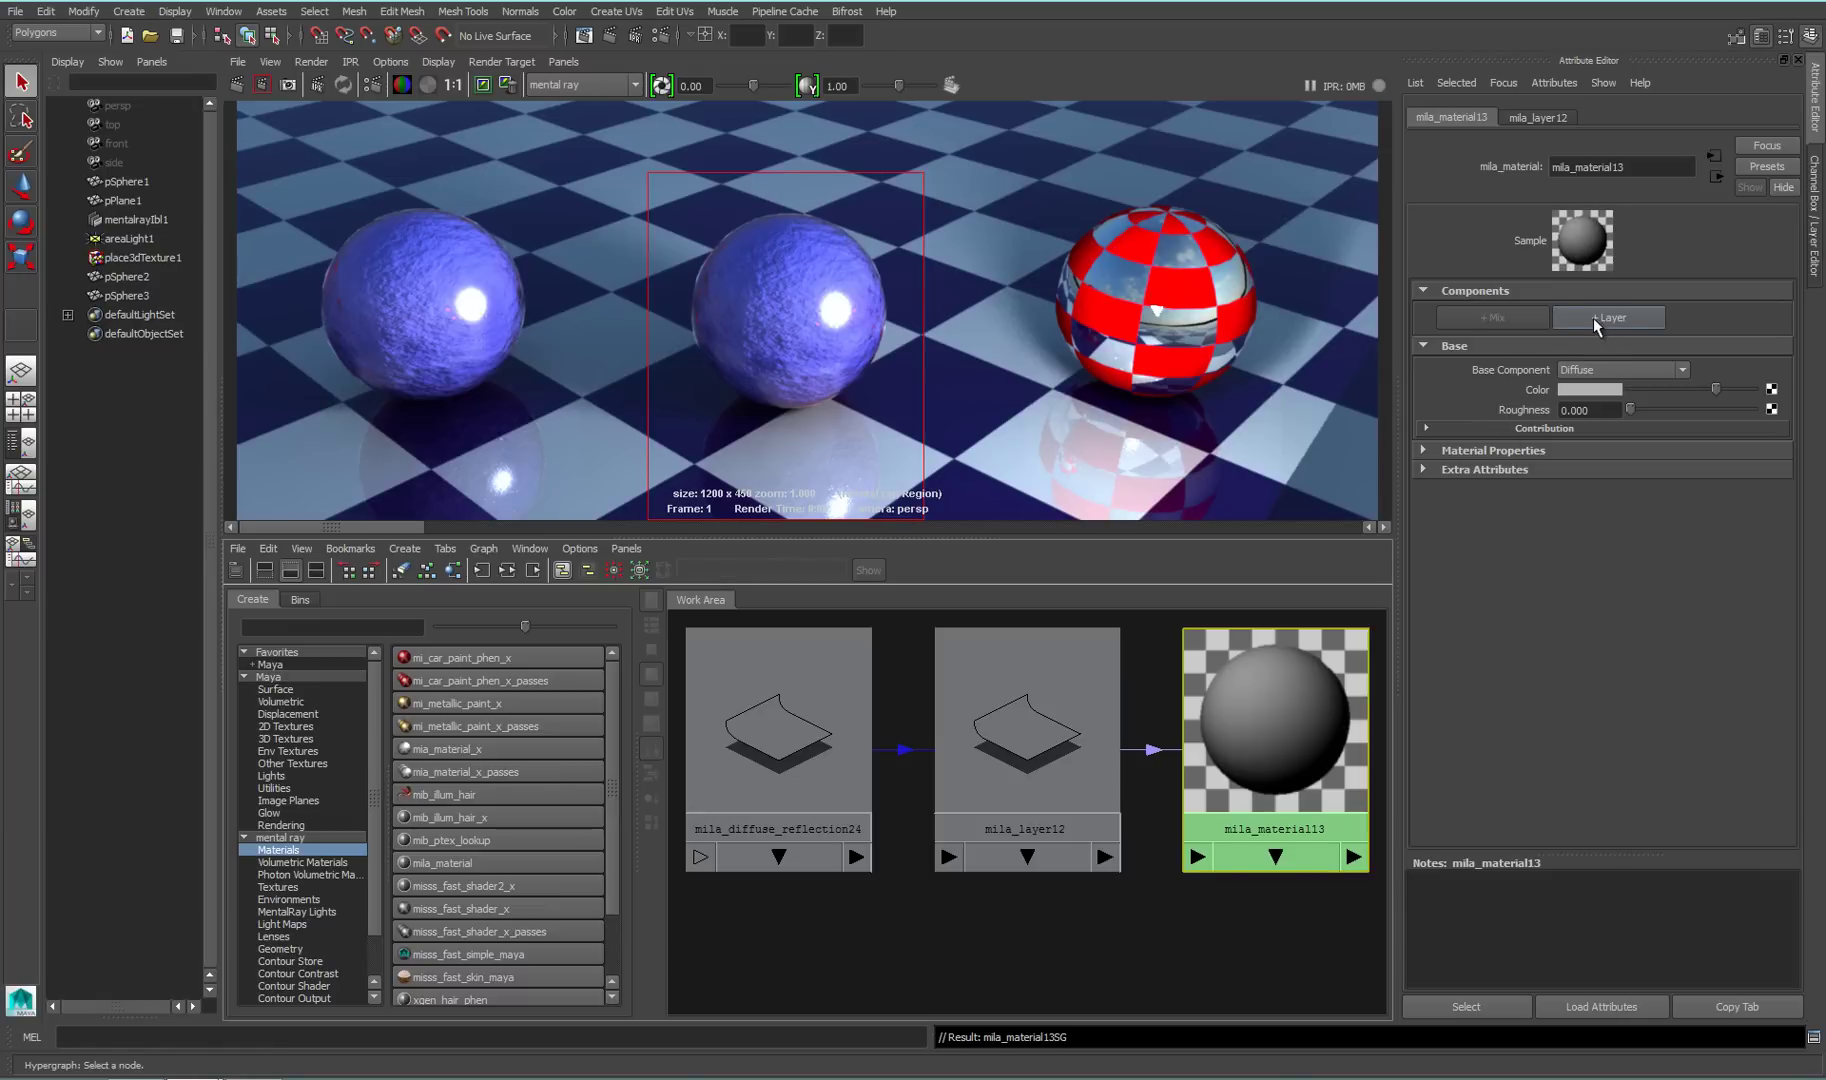
click(1628, 317)
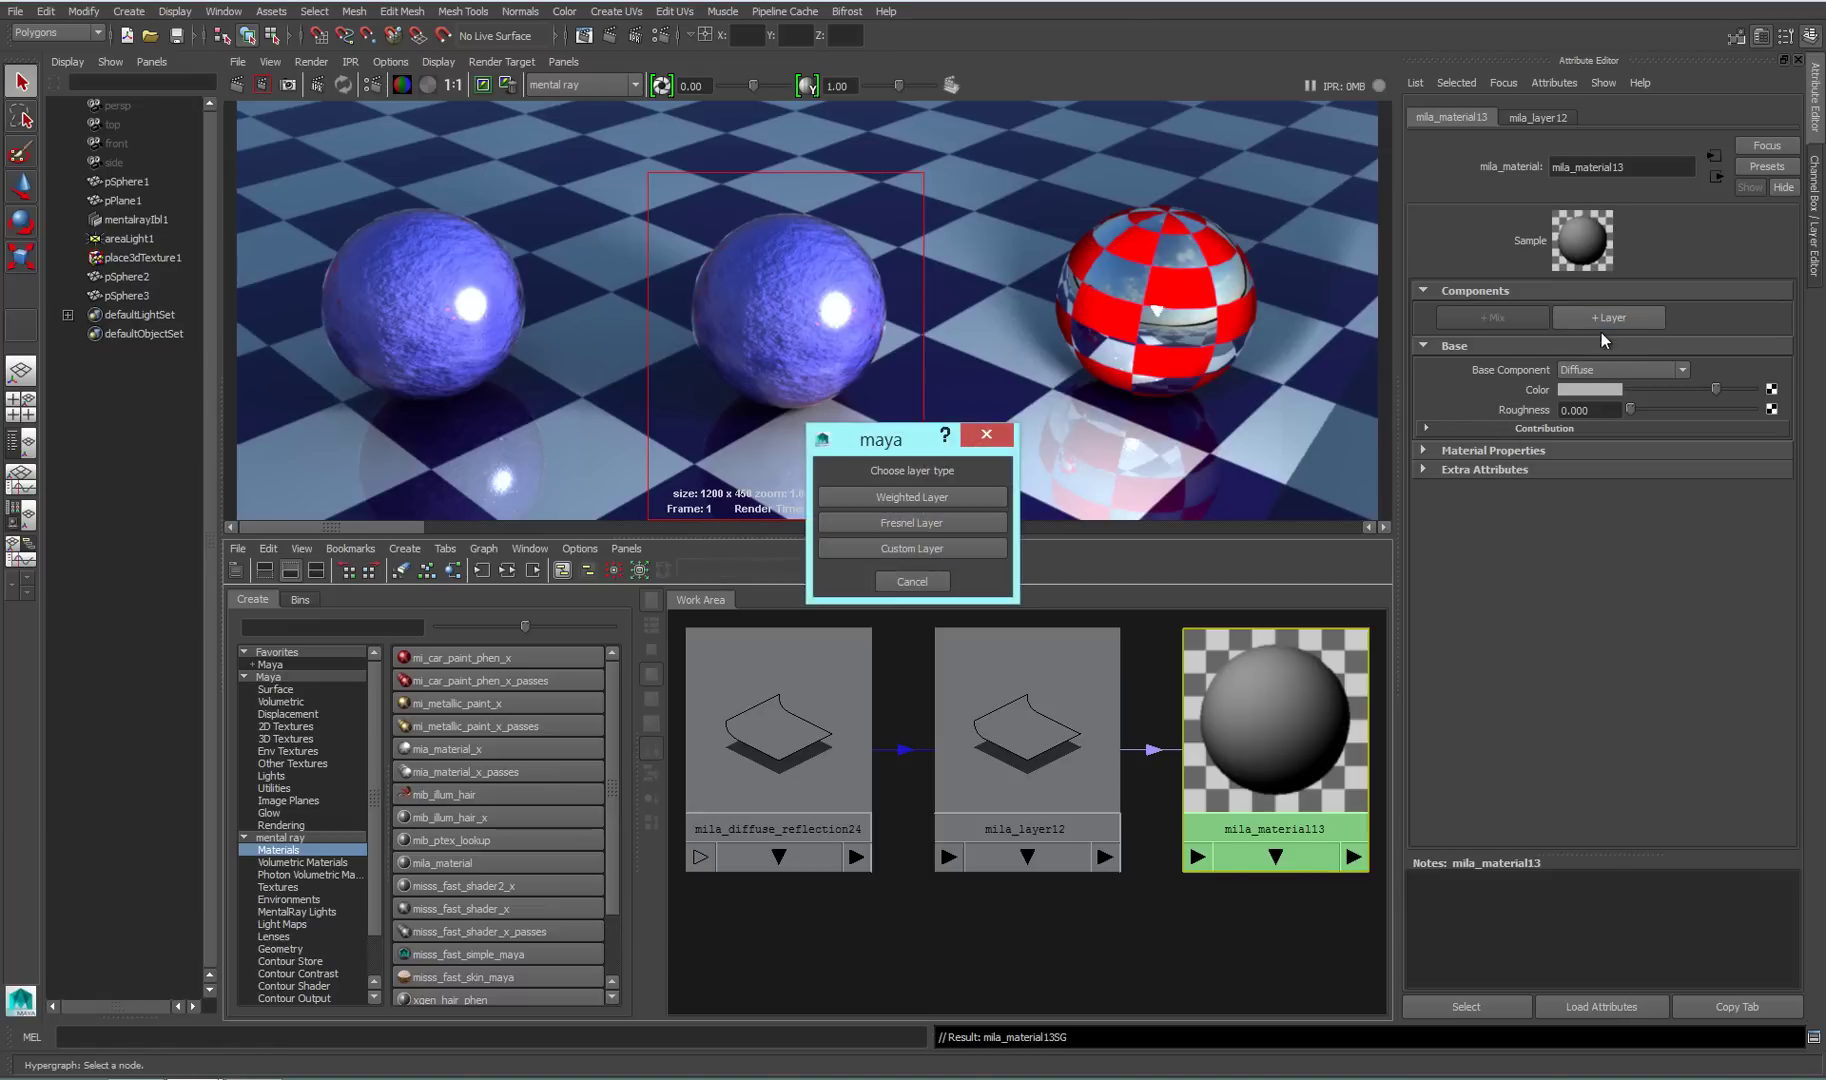
click(920, 497)
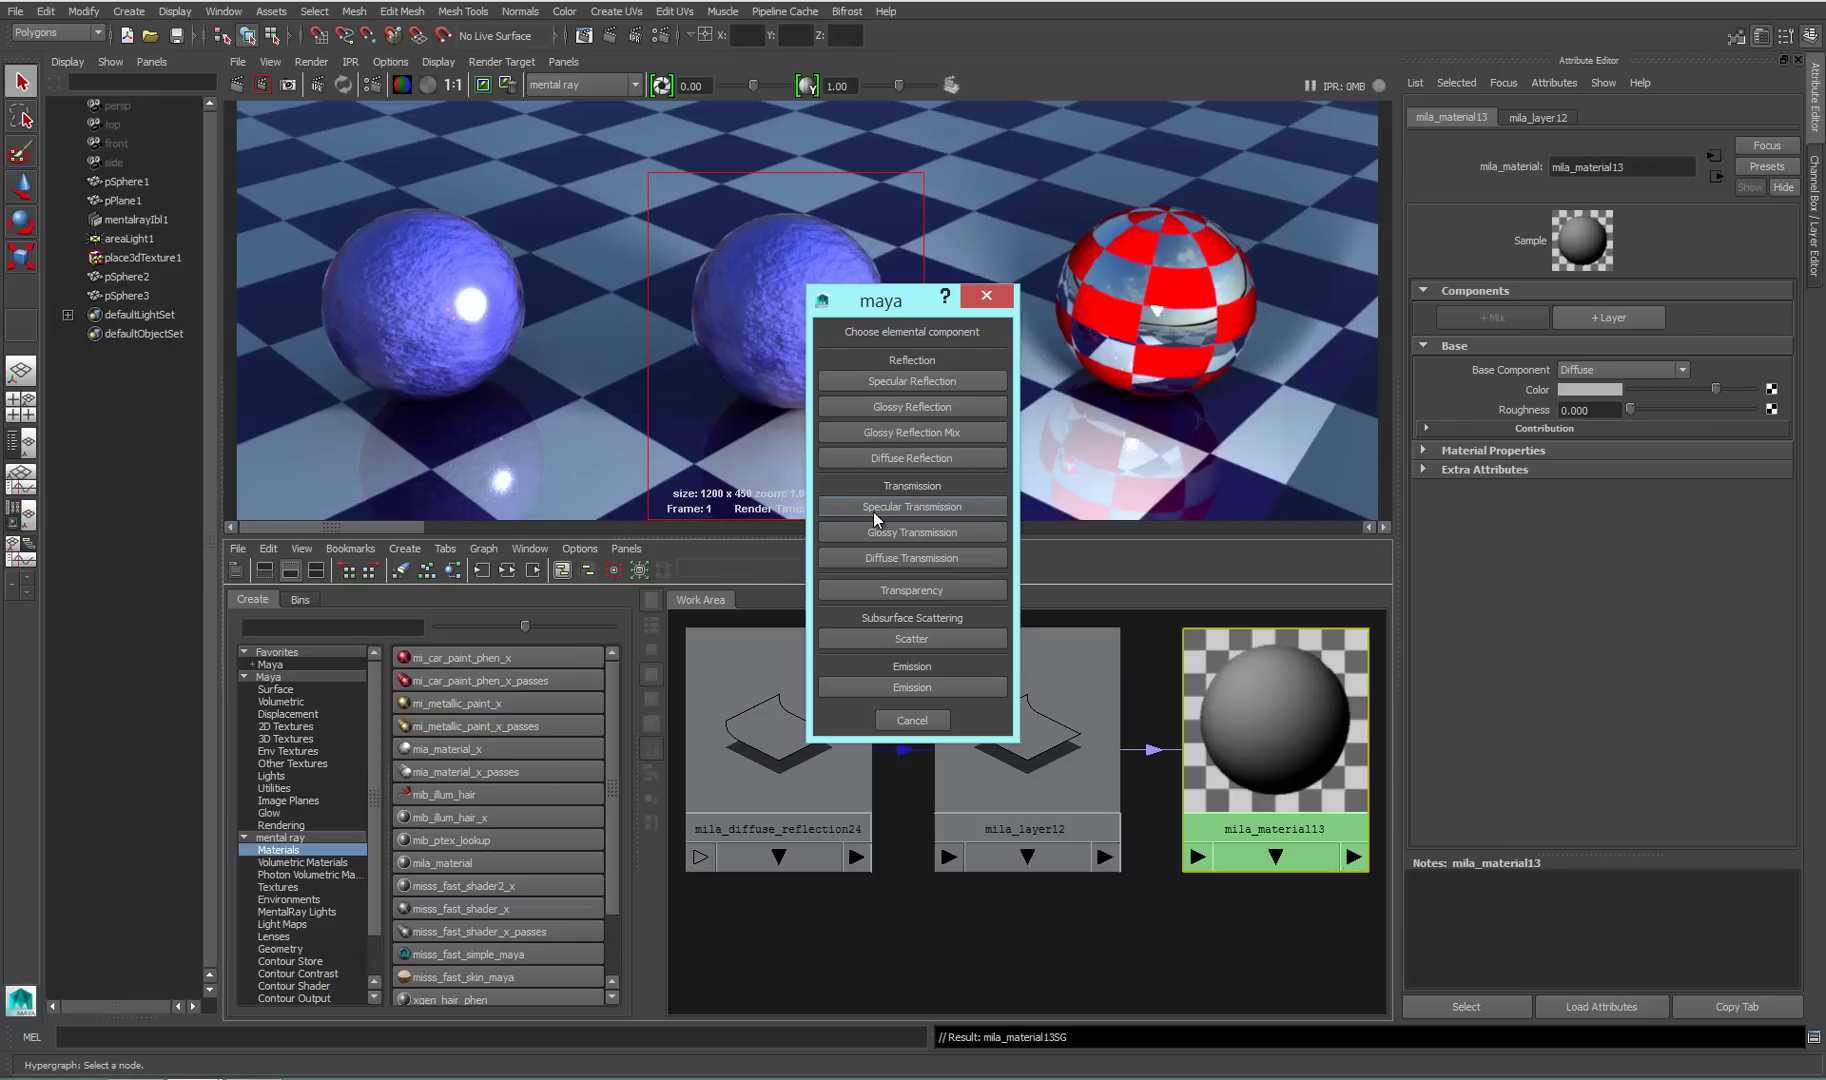
click(930, 531)
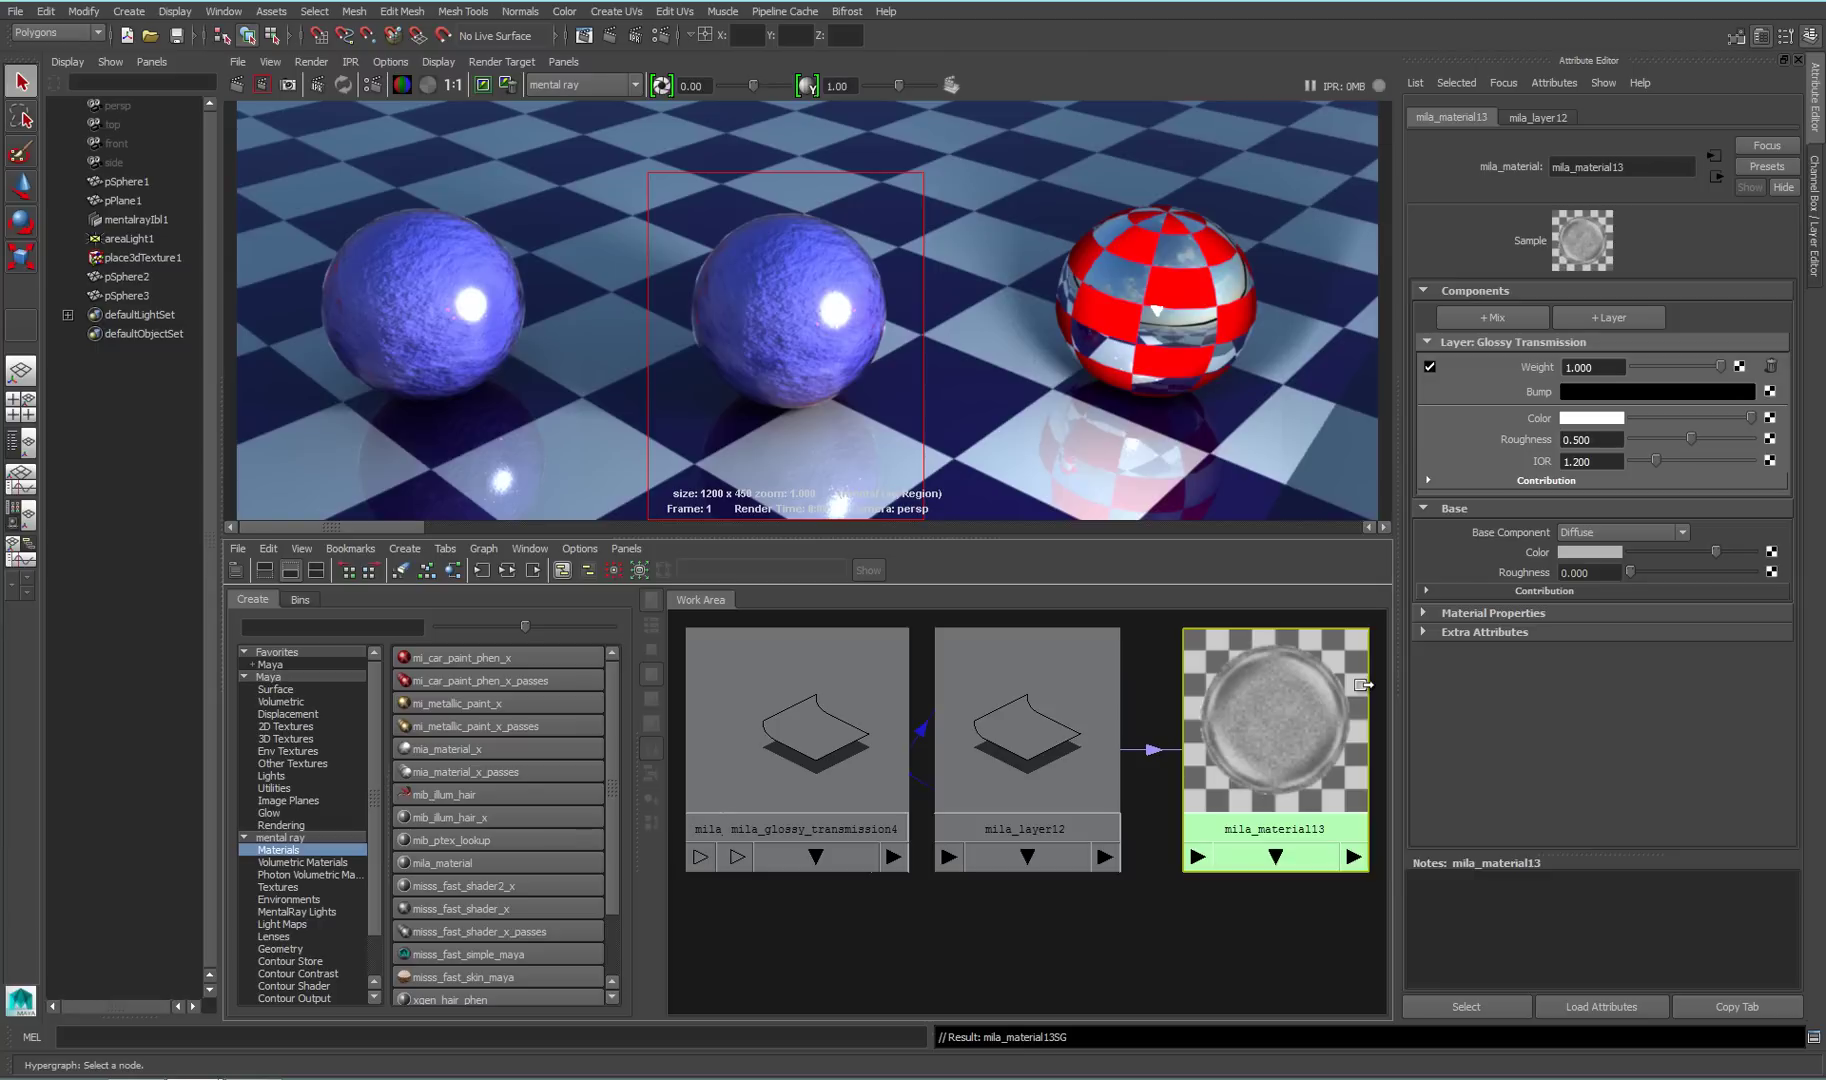
click(261, 85)
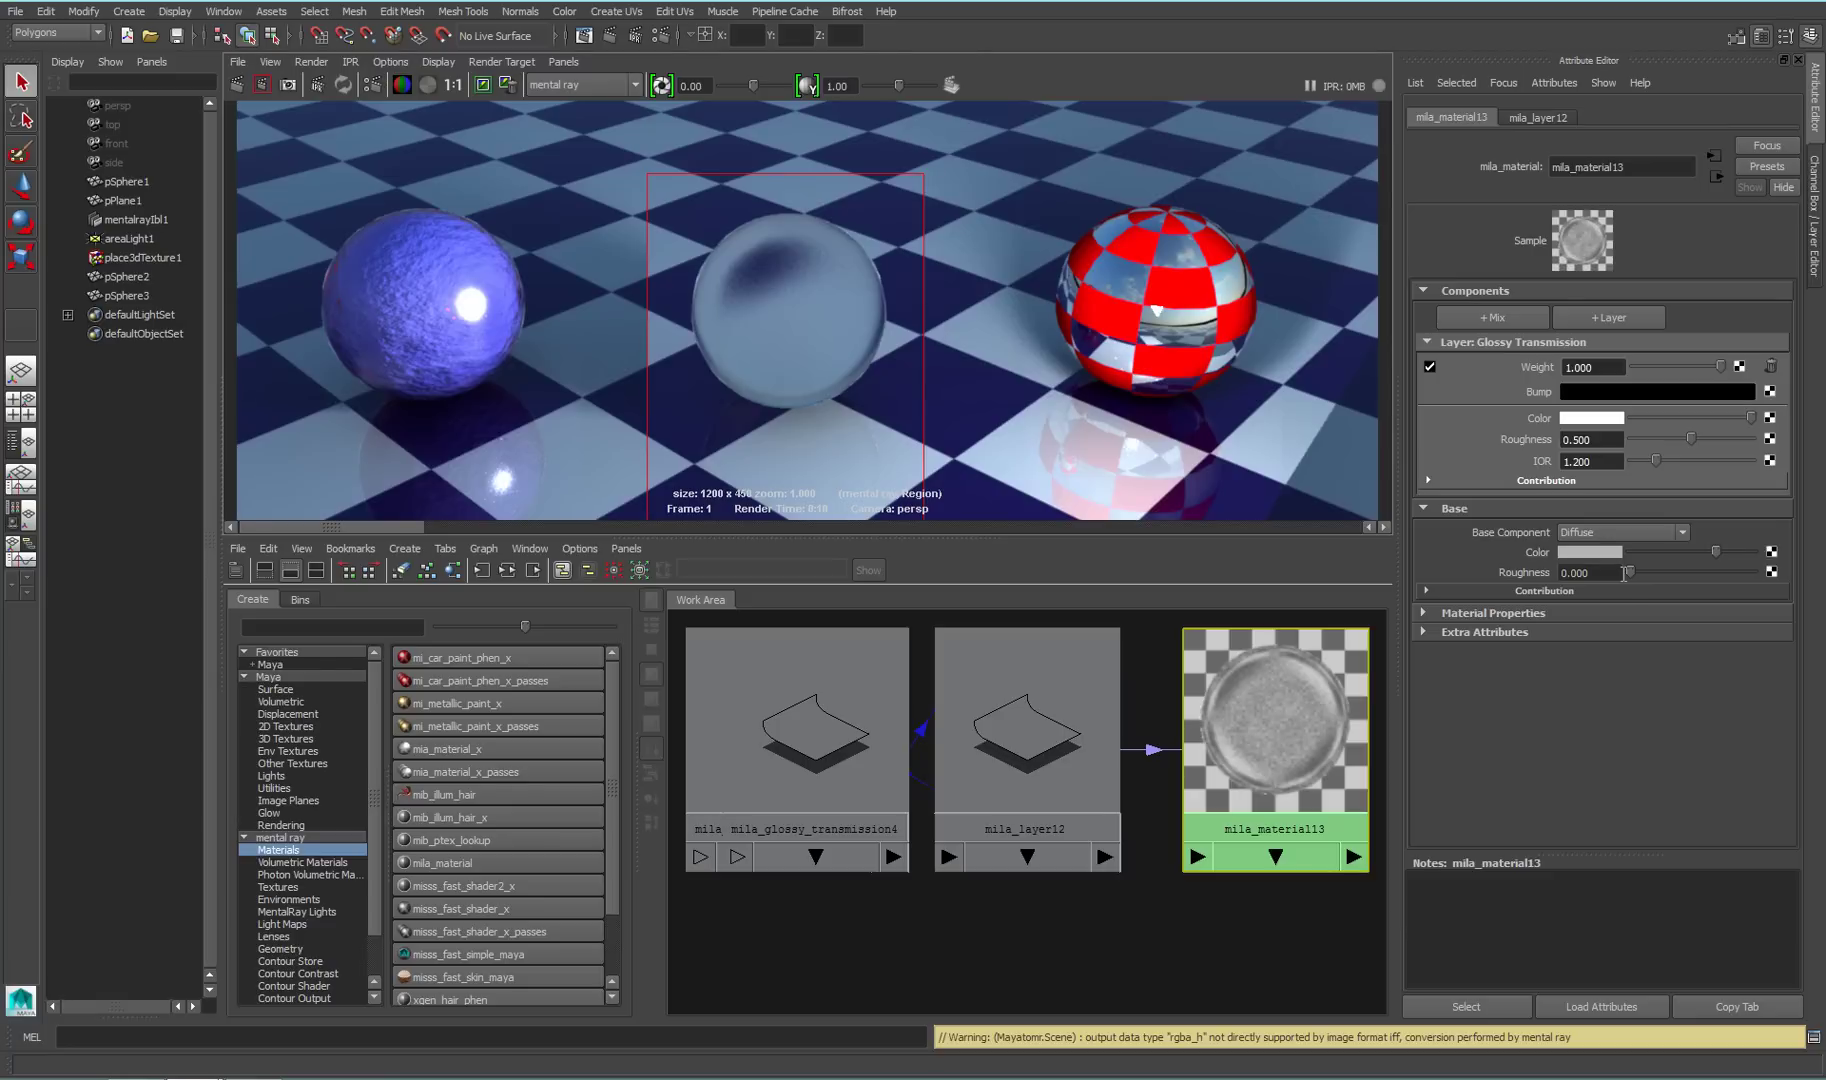
Test-render the Glossy Transmission layer with its weight at 0.352 and restore the weight to 1
drag(1720, 366, 1666, 372)
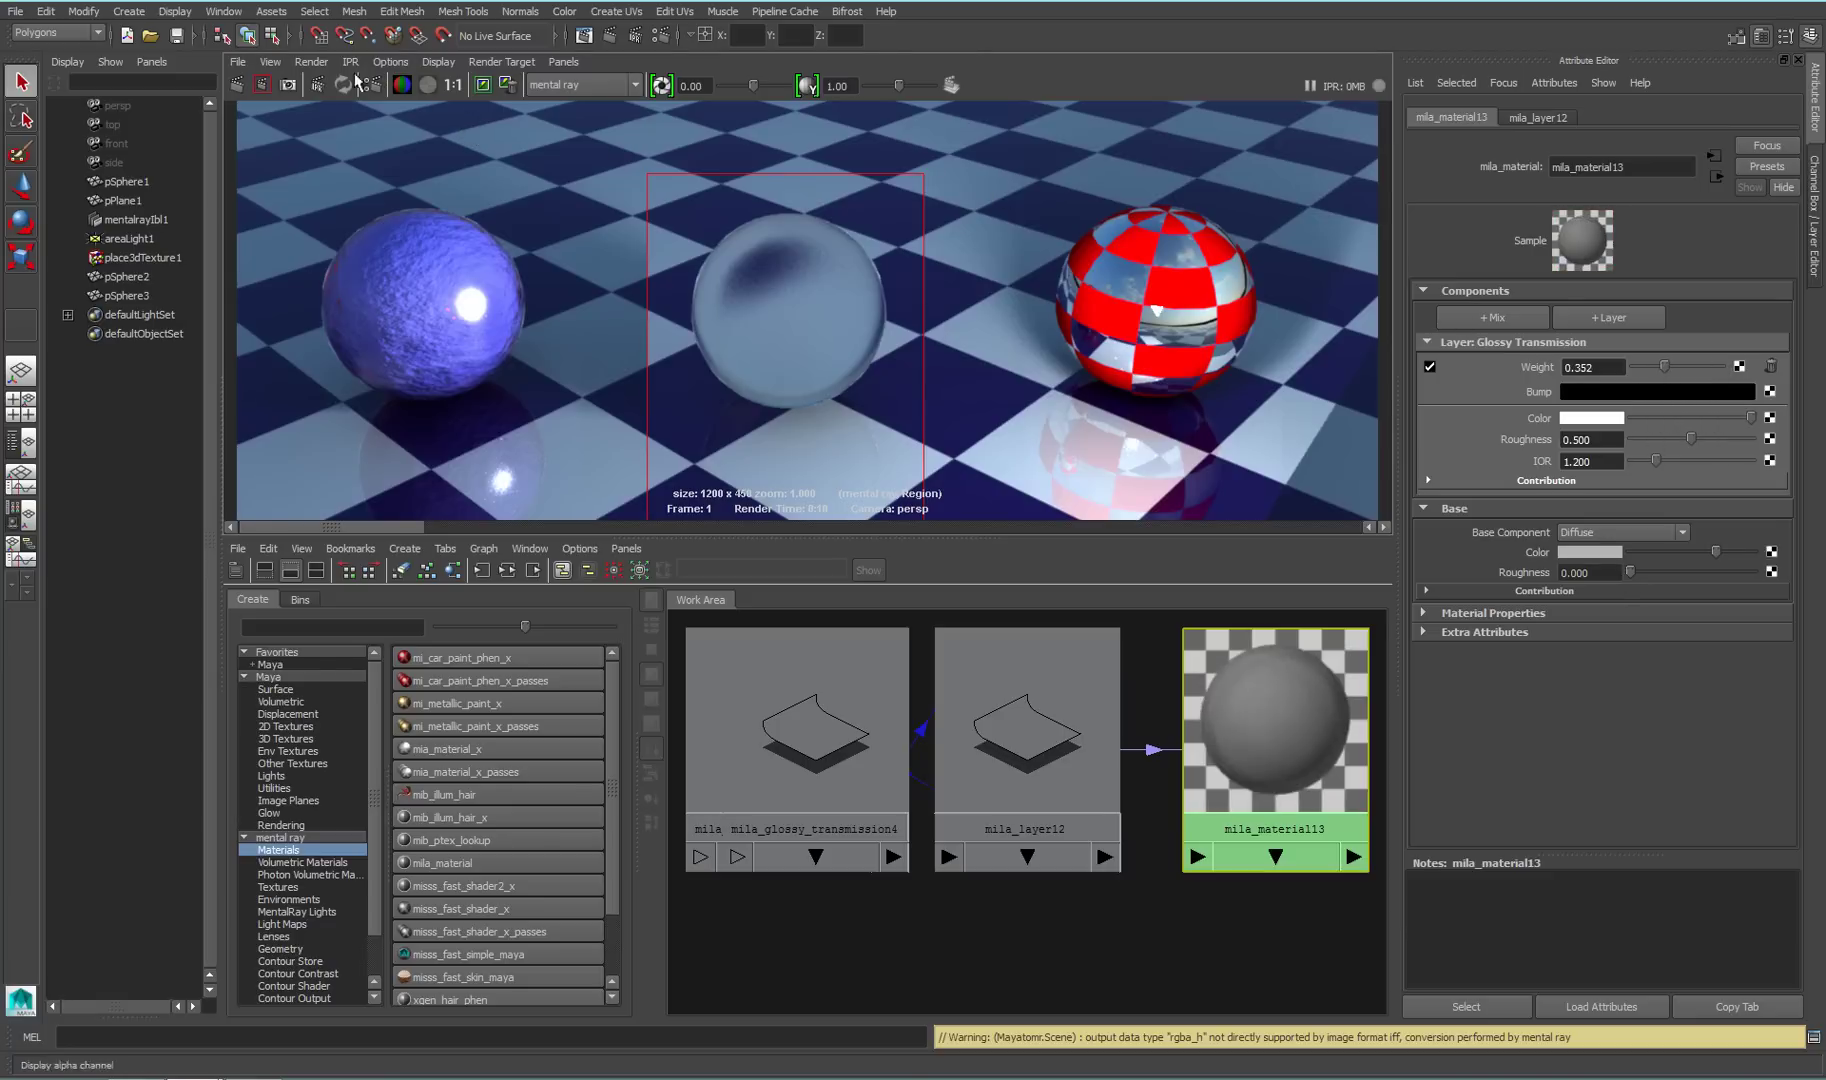
click(261, 84)
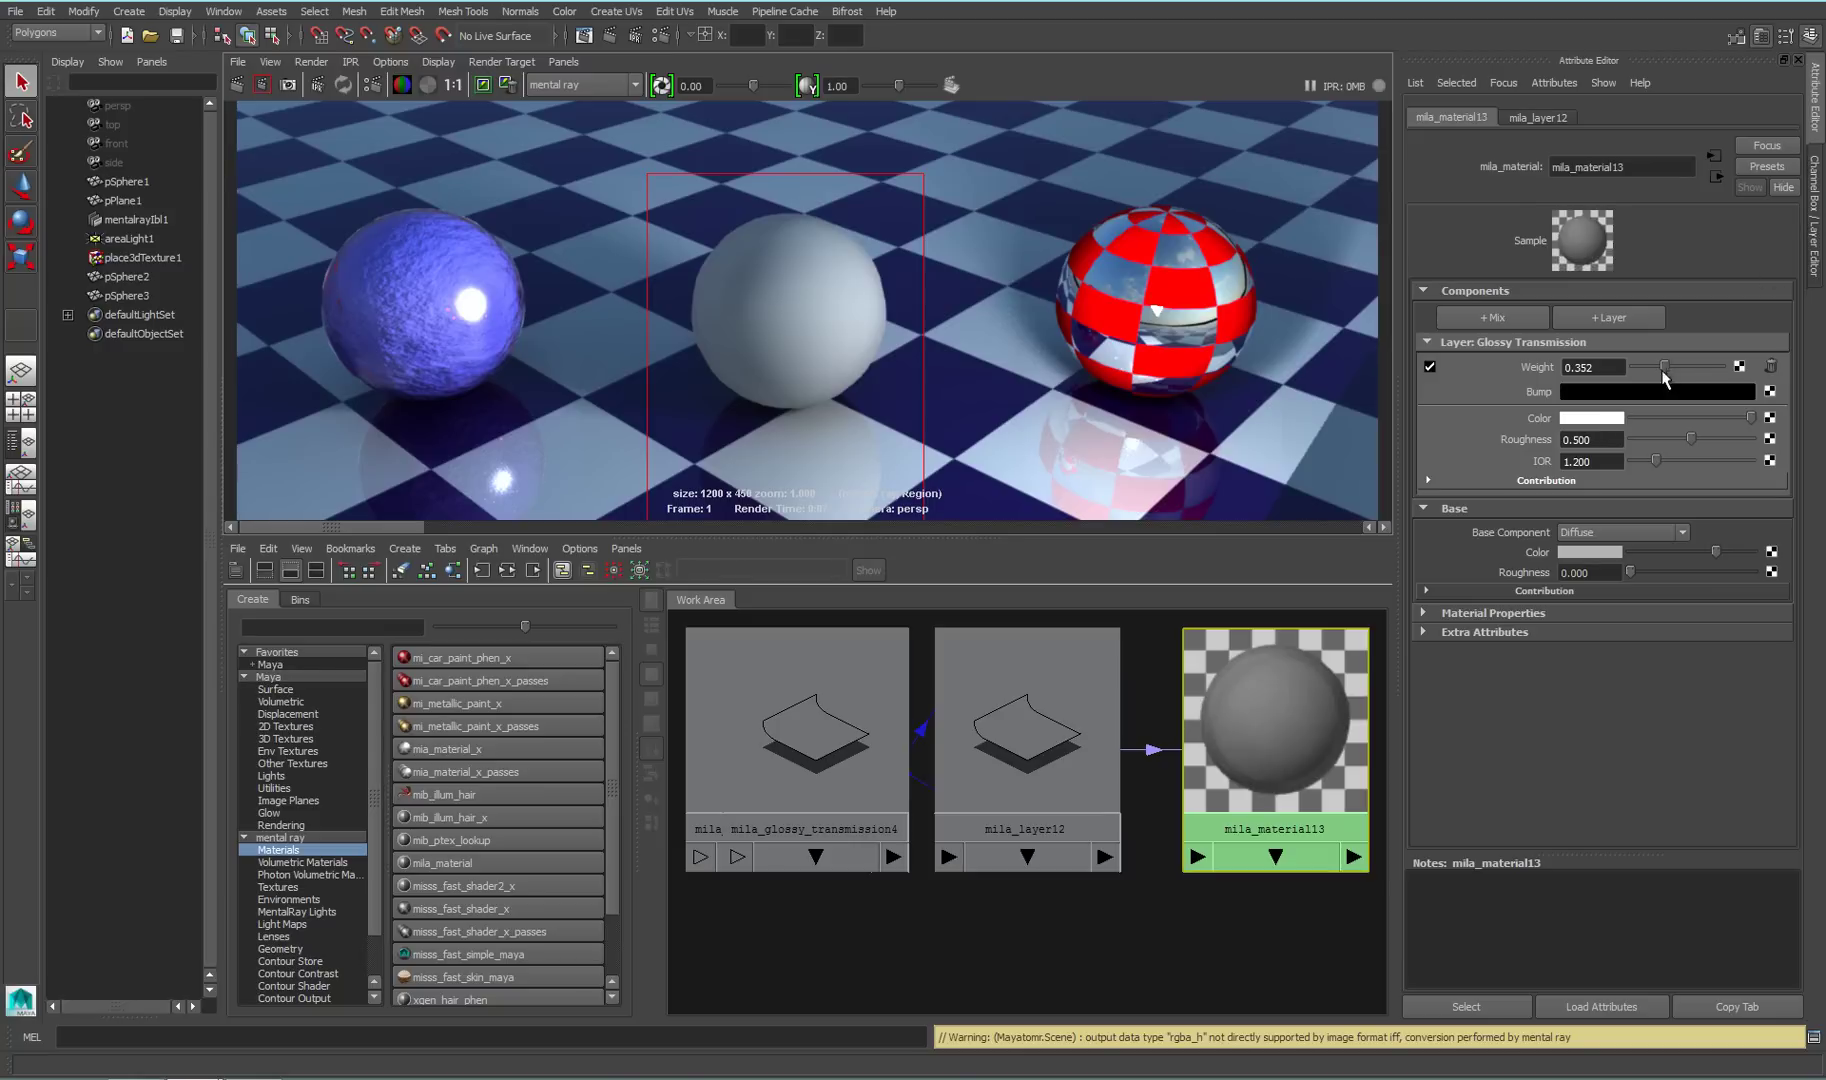
drag(1665, 367, 1722, 367)
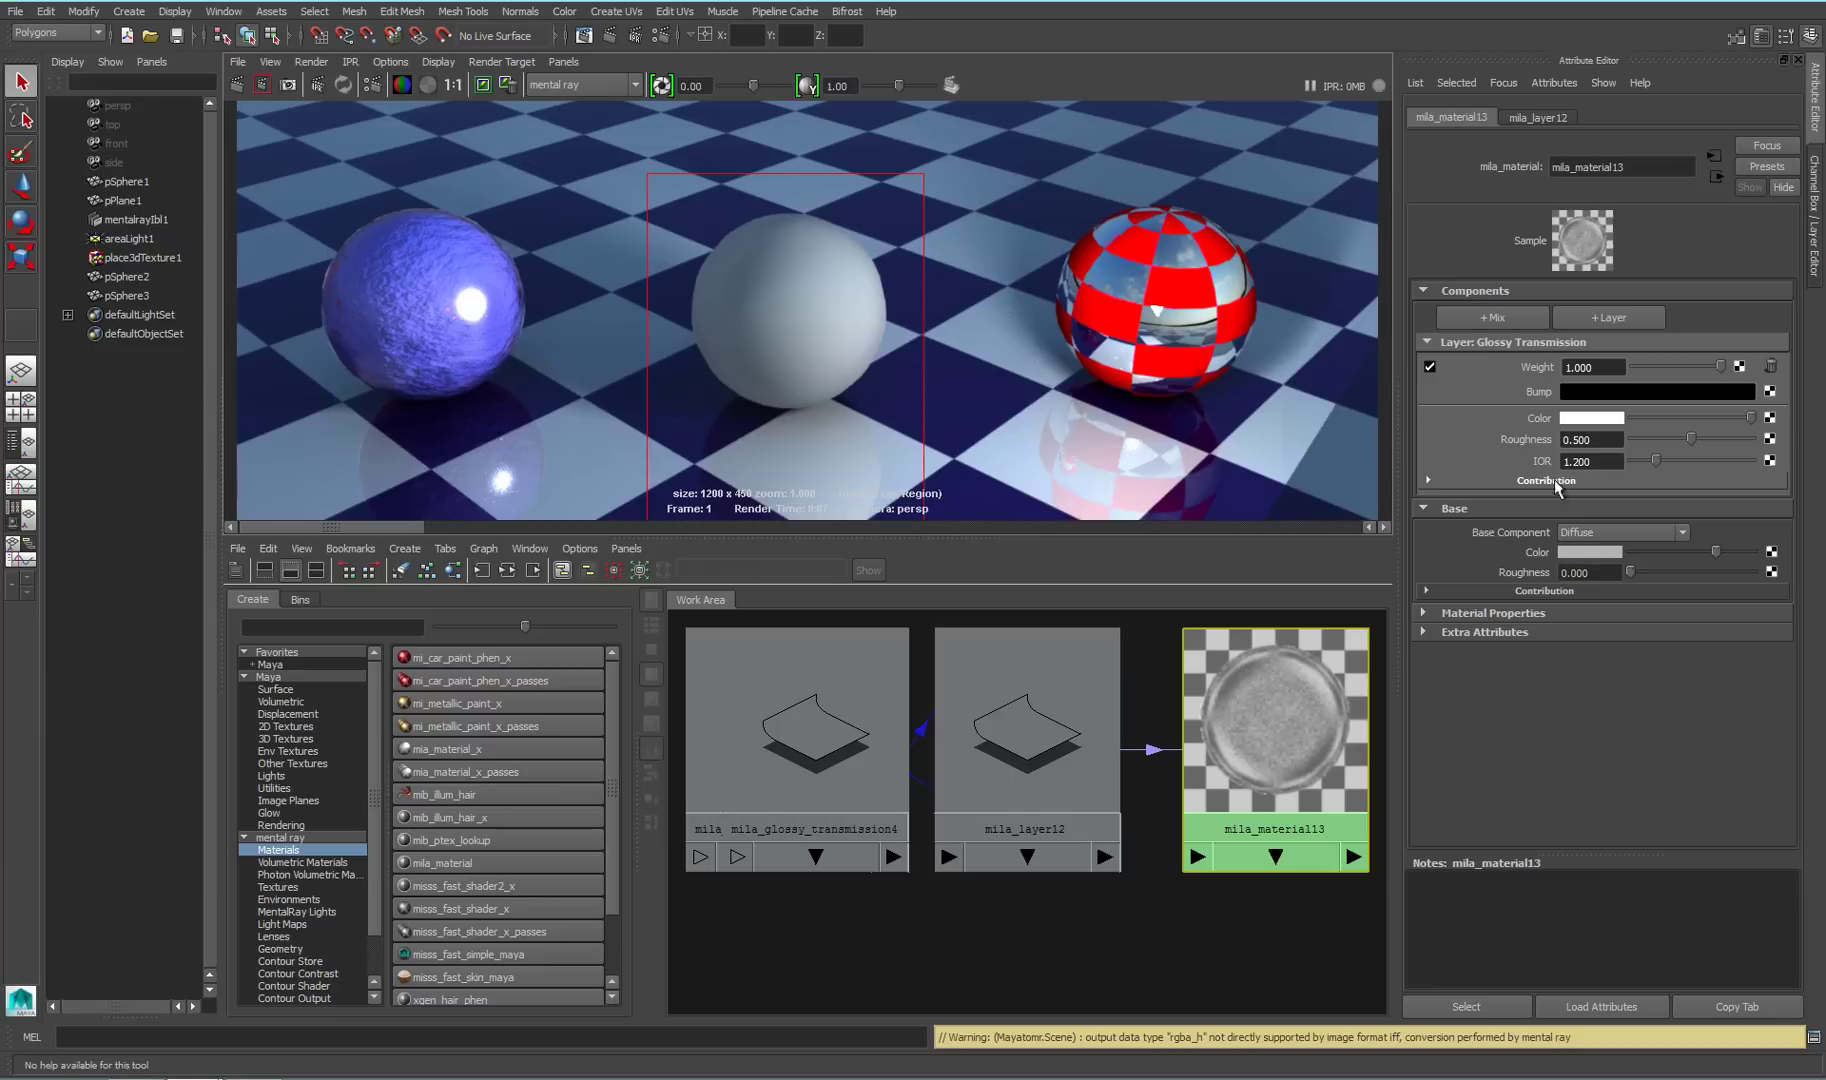
Set the Glossy Transmission layer's roughness to 0.064 and IOR to 1.592, re-rendering the region after each change
drag(1690, 439, 1641, 452)
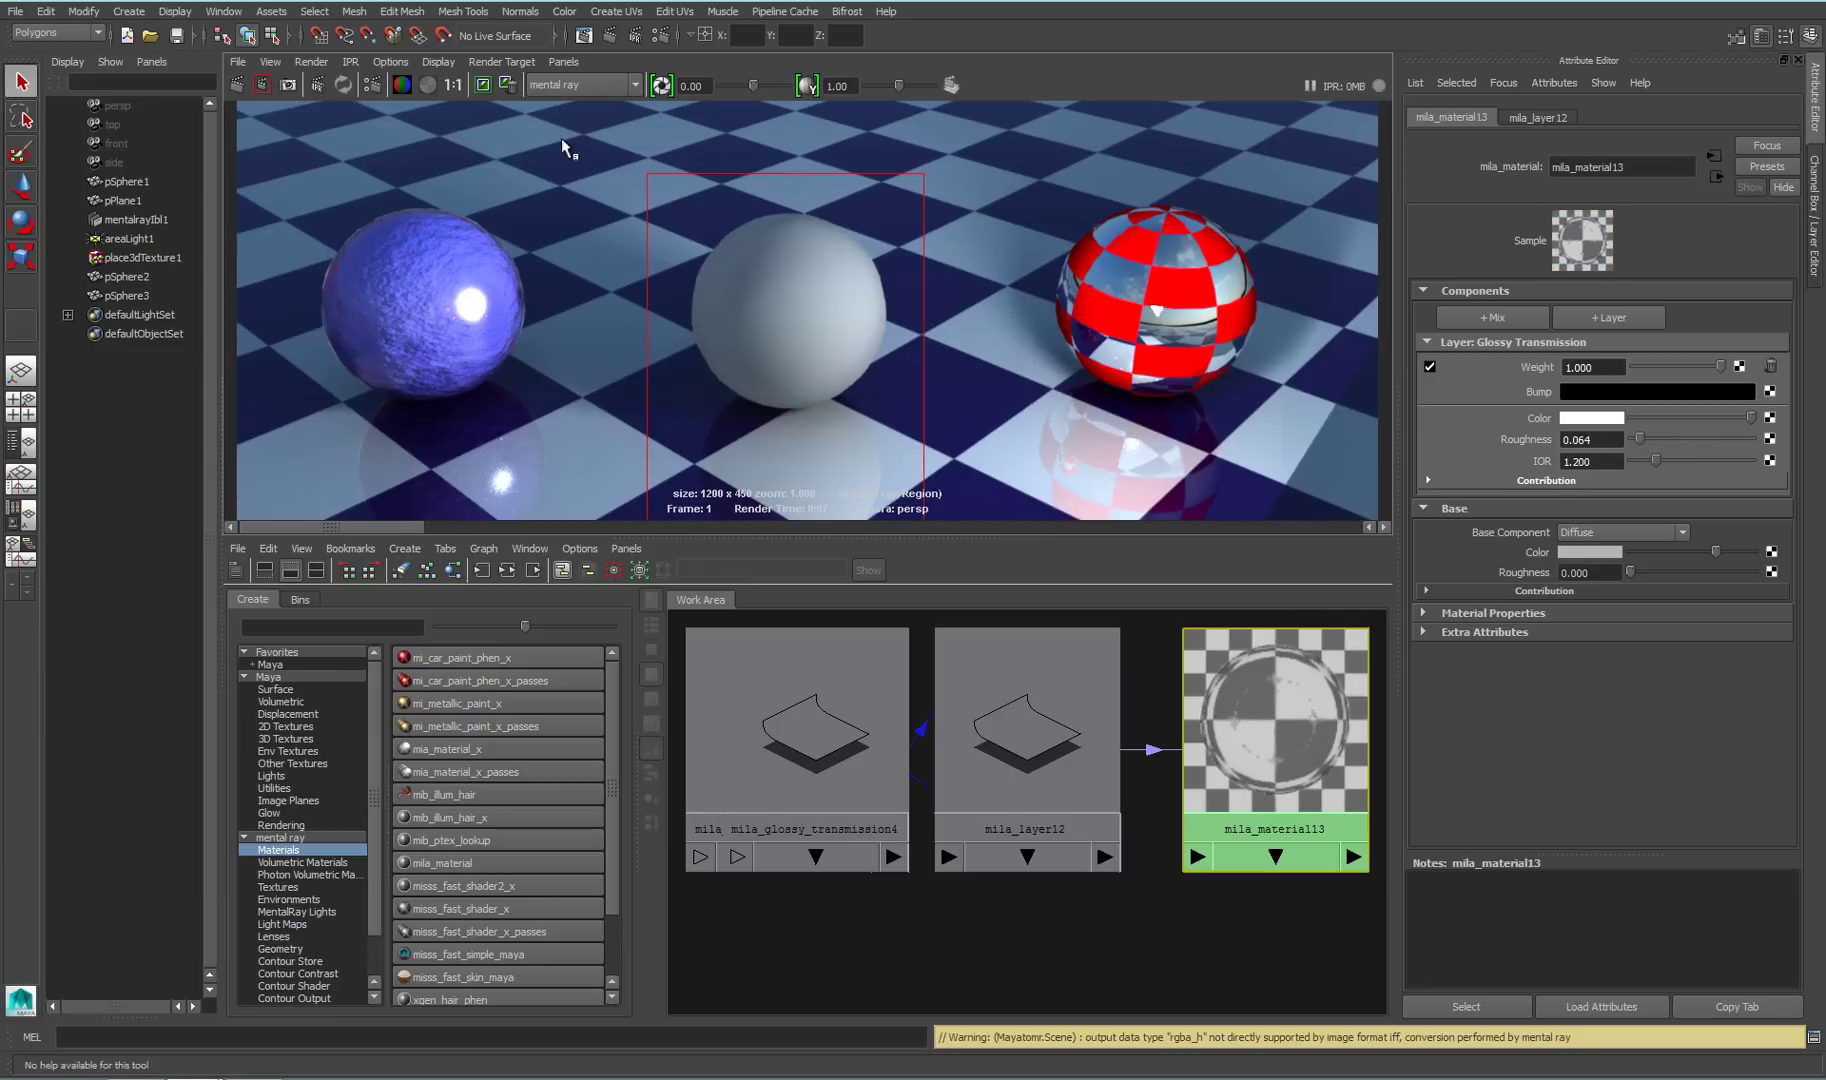
click(262, 86)
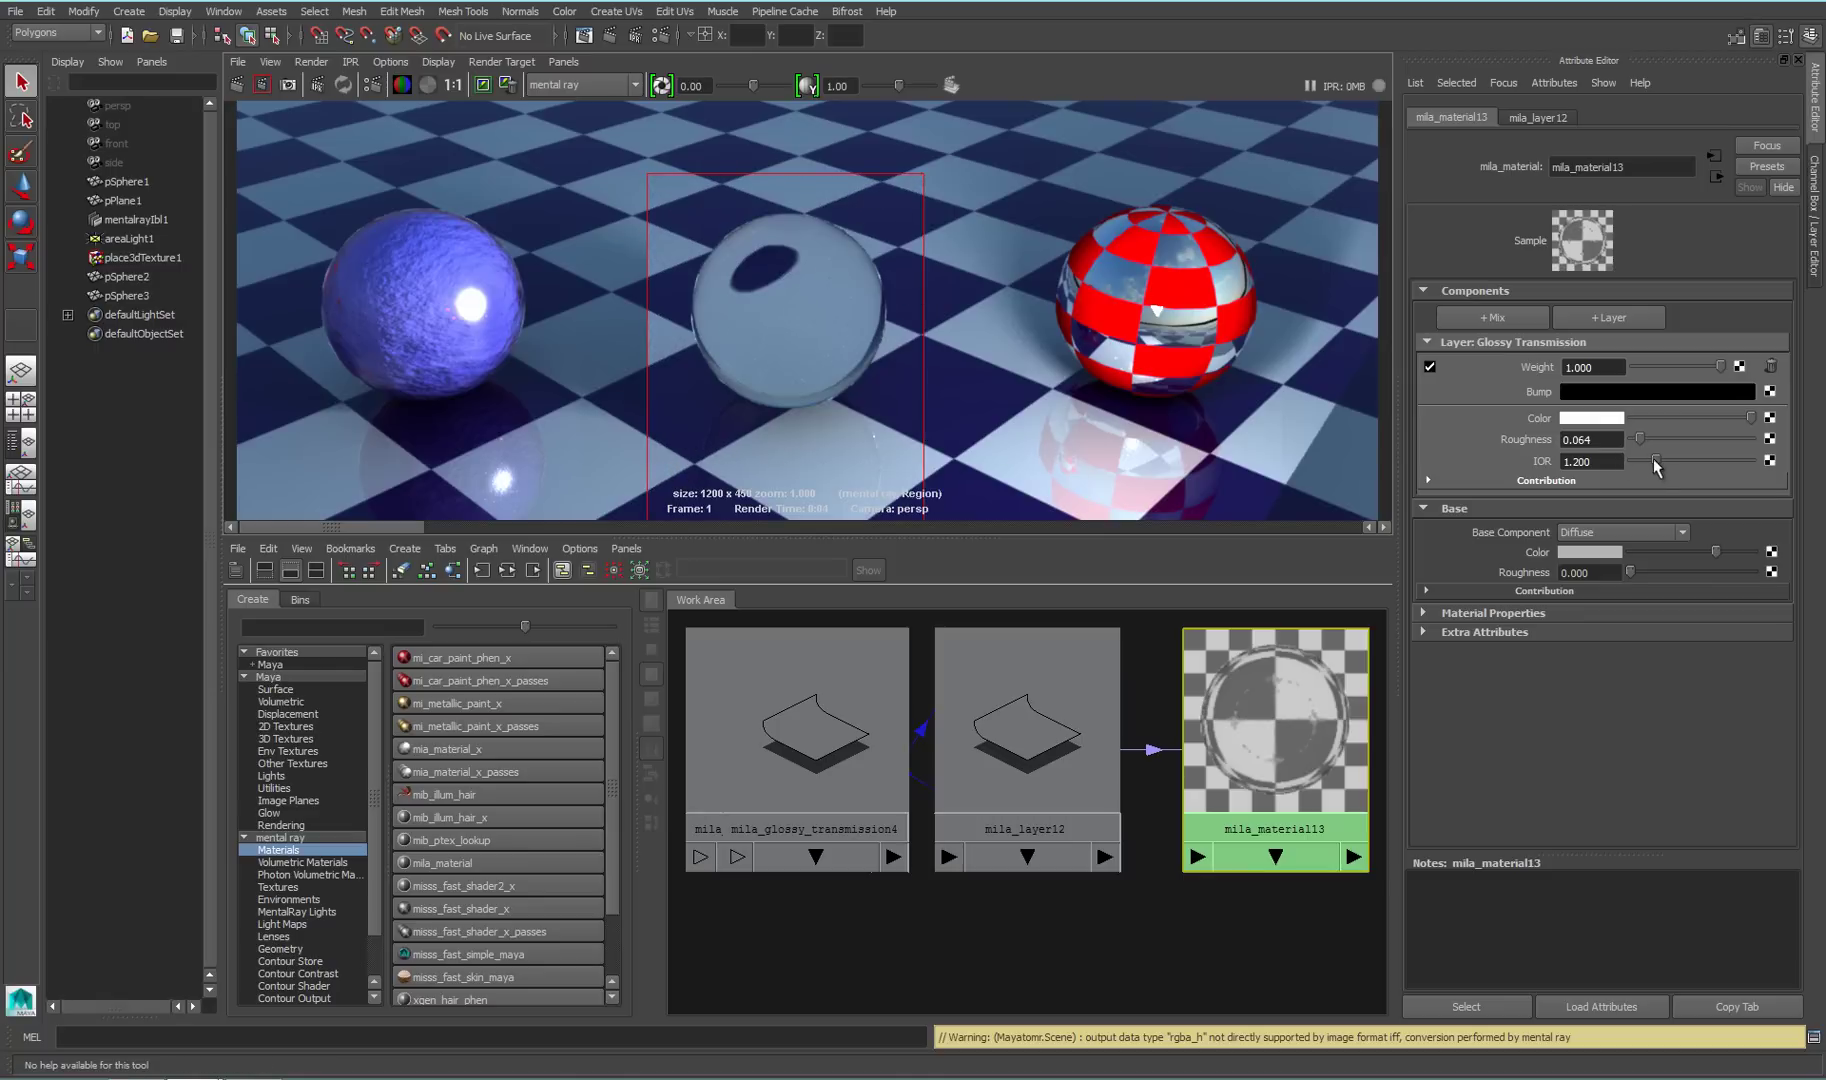
drag(1656, 461, 1702, 462)
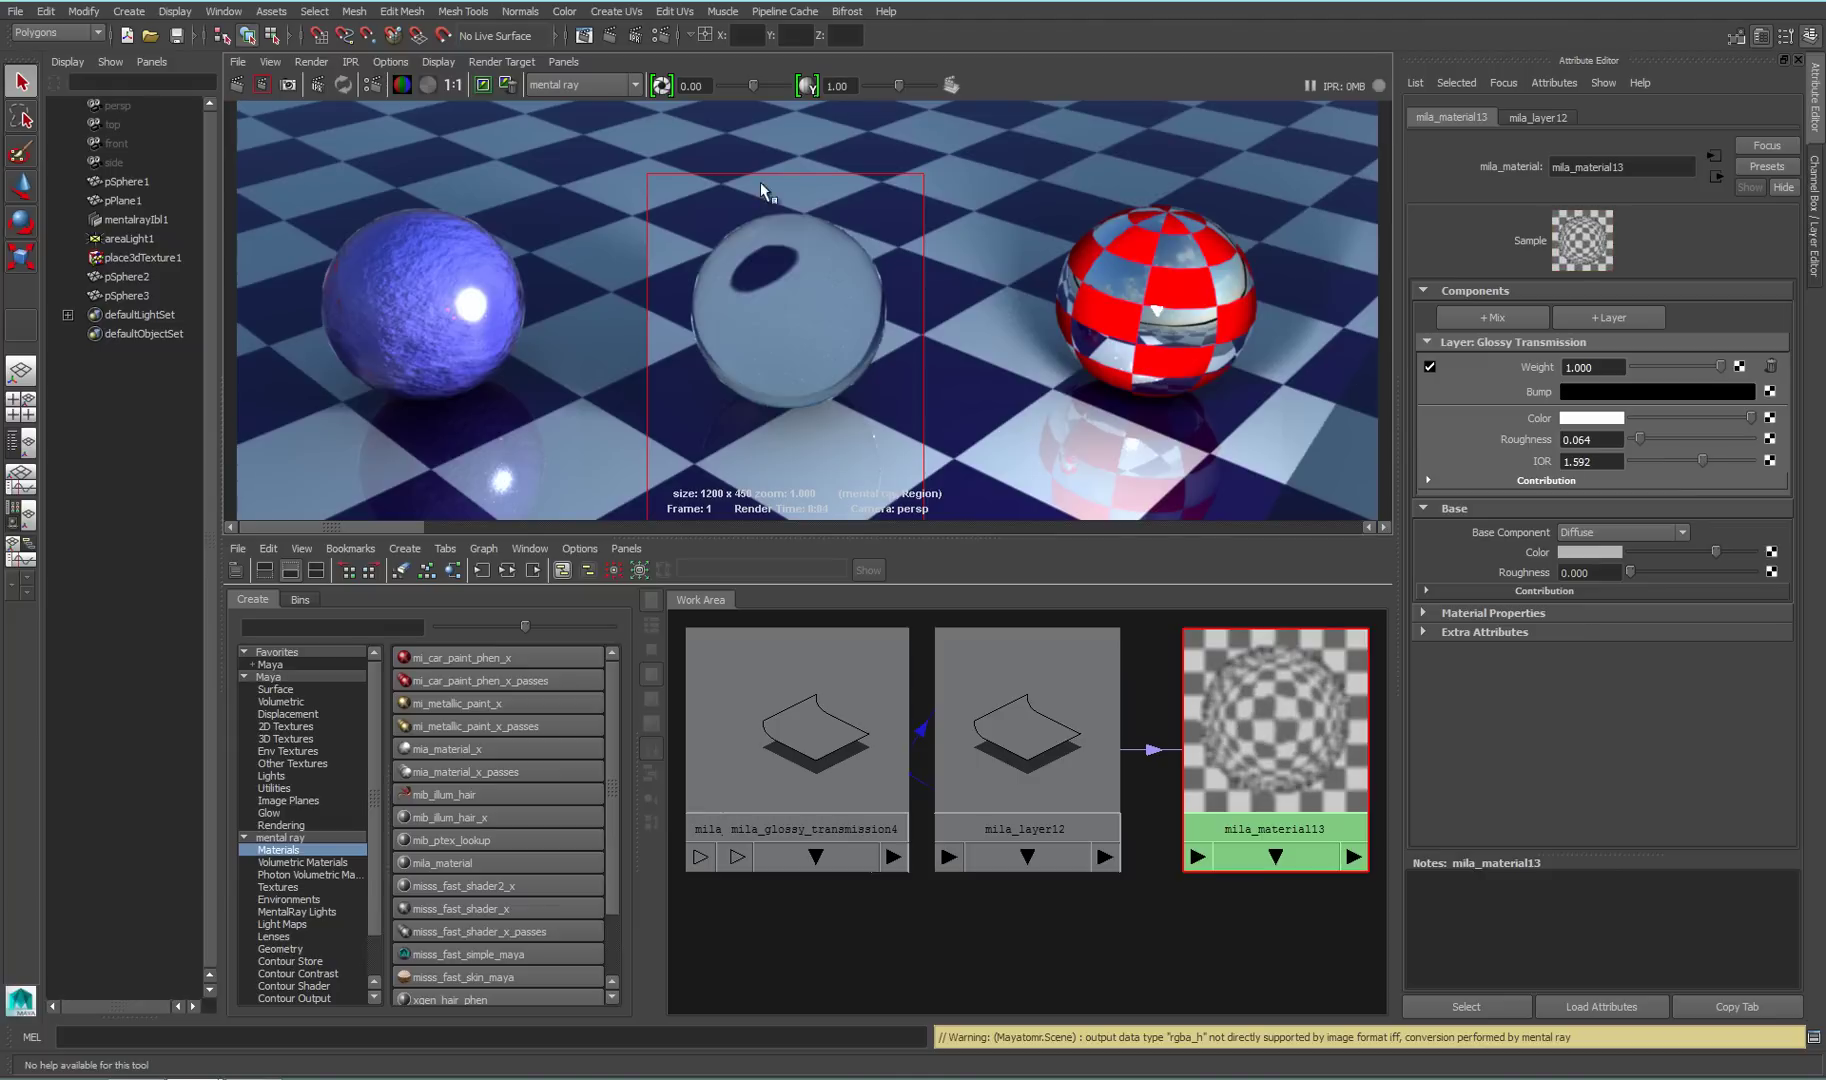
click(261, 84)
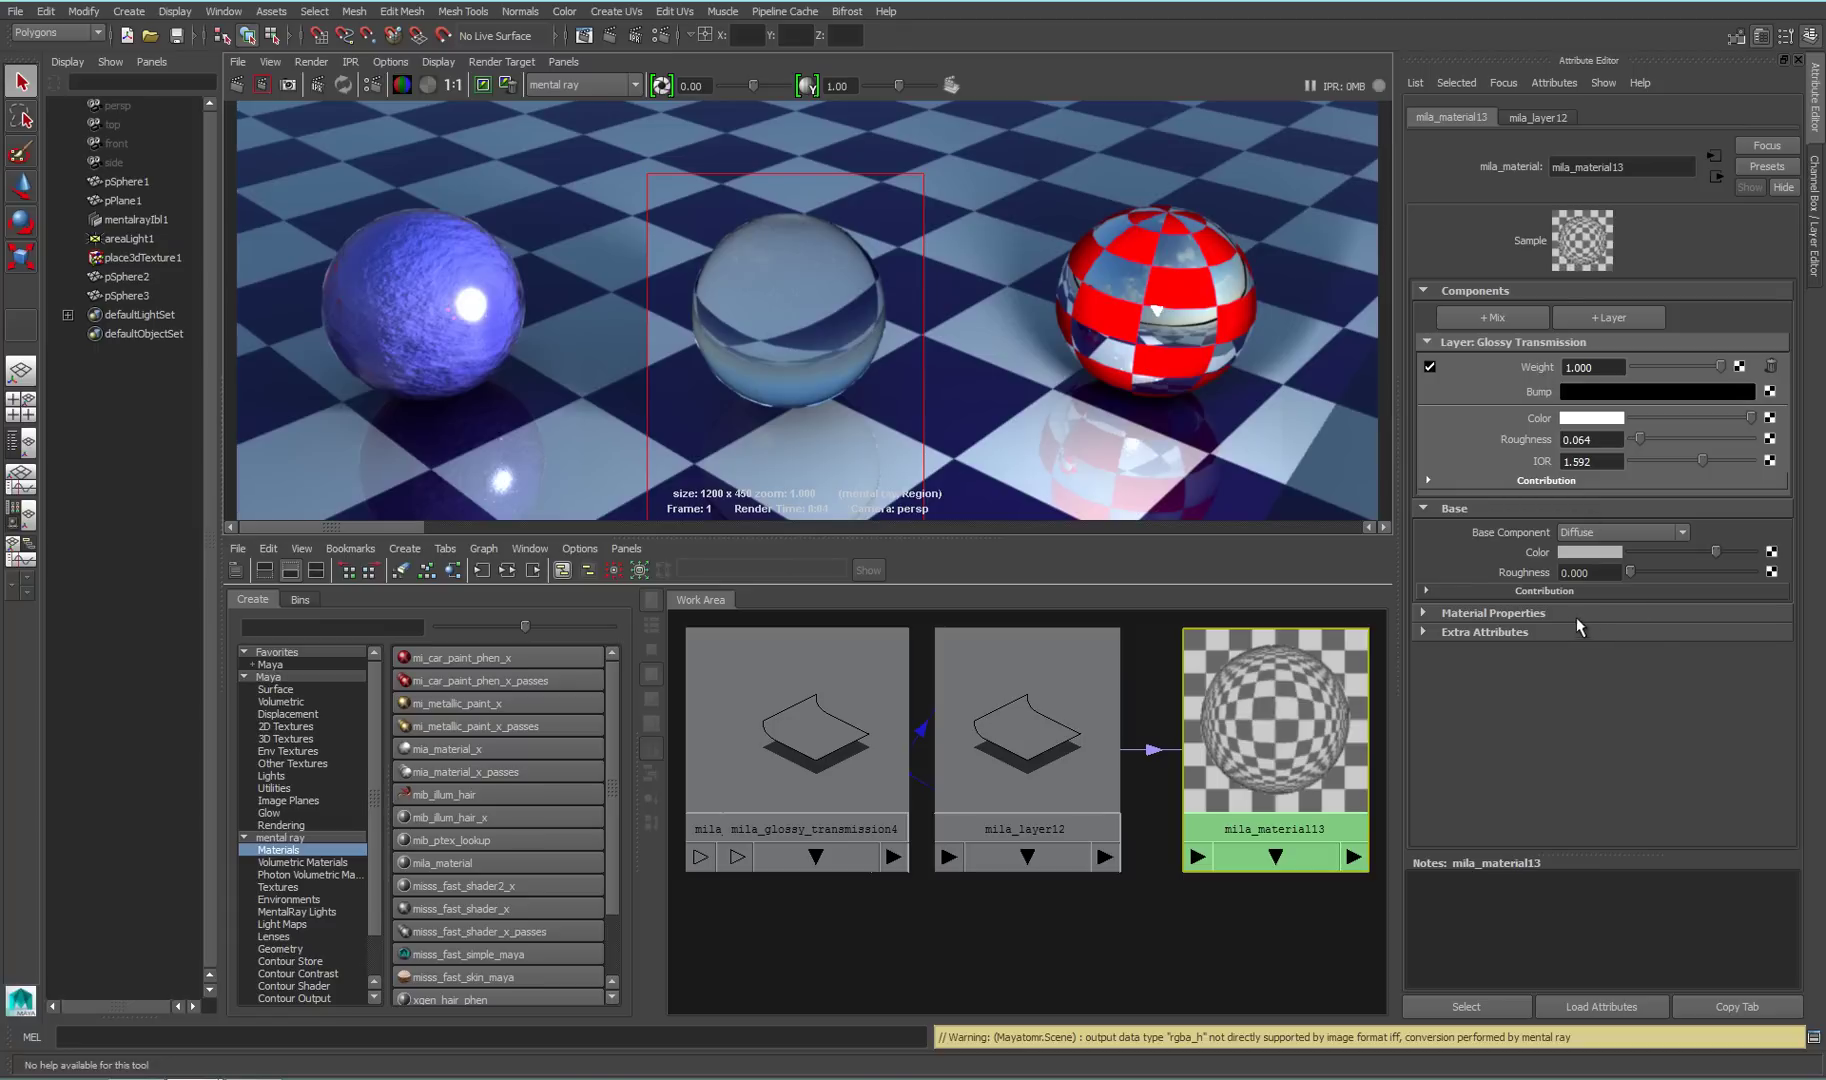
Enable Thin-walled in the material properties of mila_material13 and re-render the region
click(1524, 614)
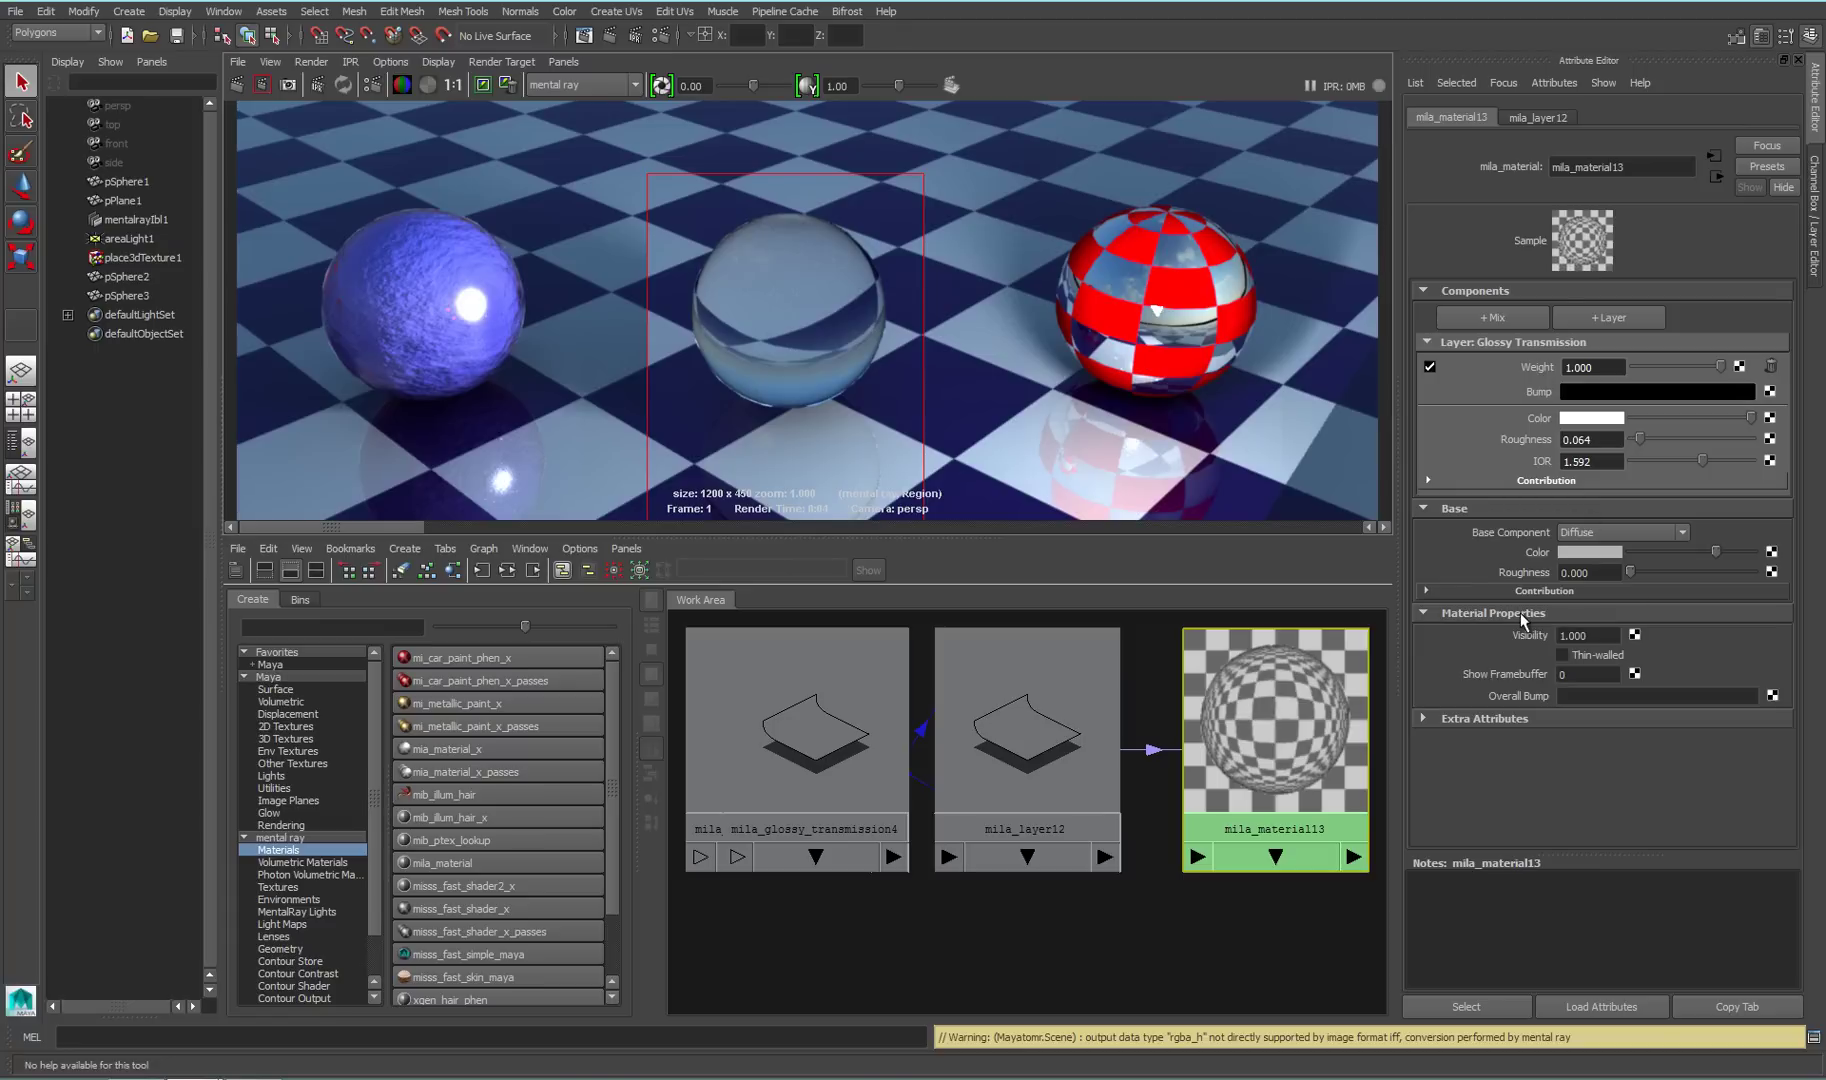
click(1562, 655)
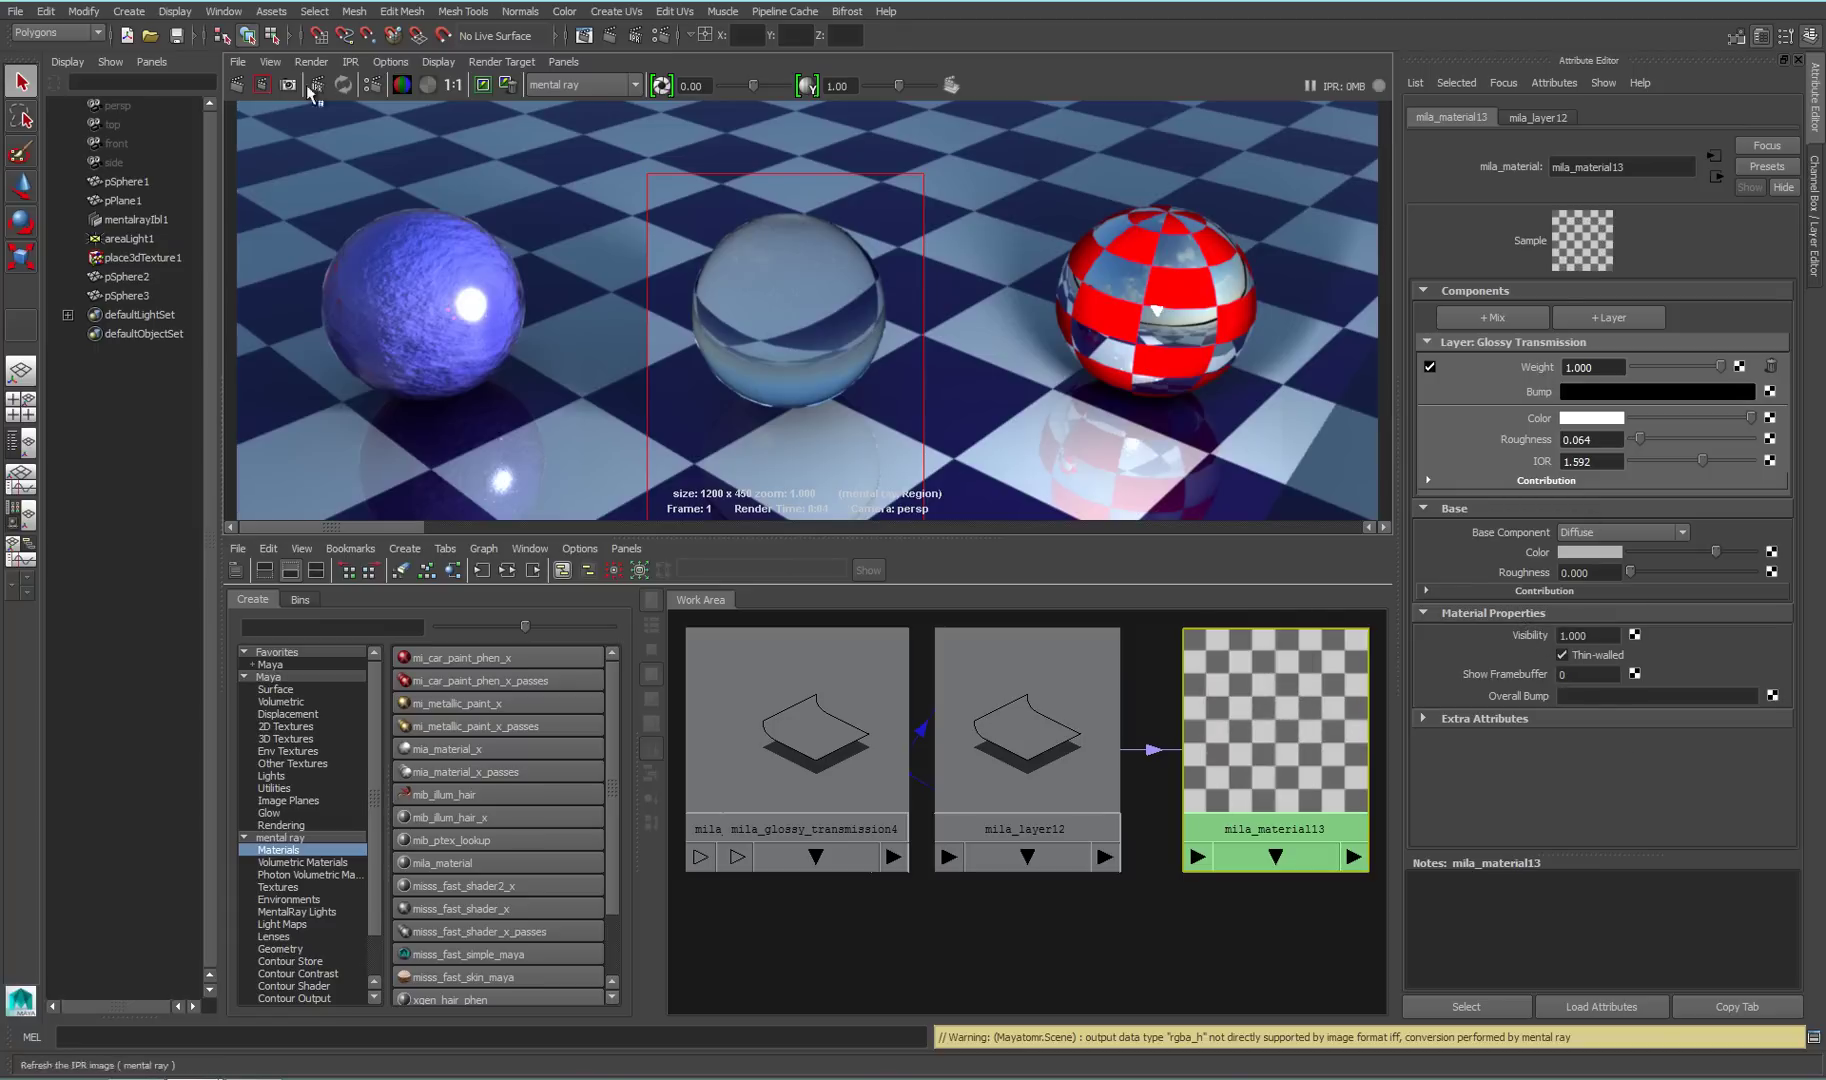
click(262, 85)
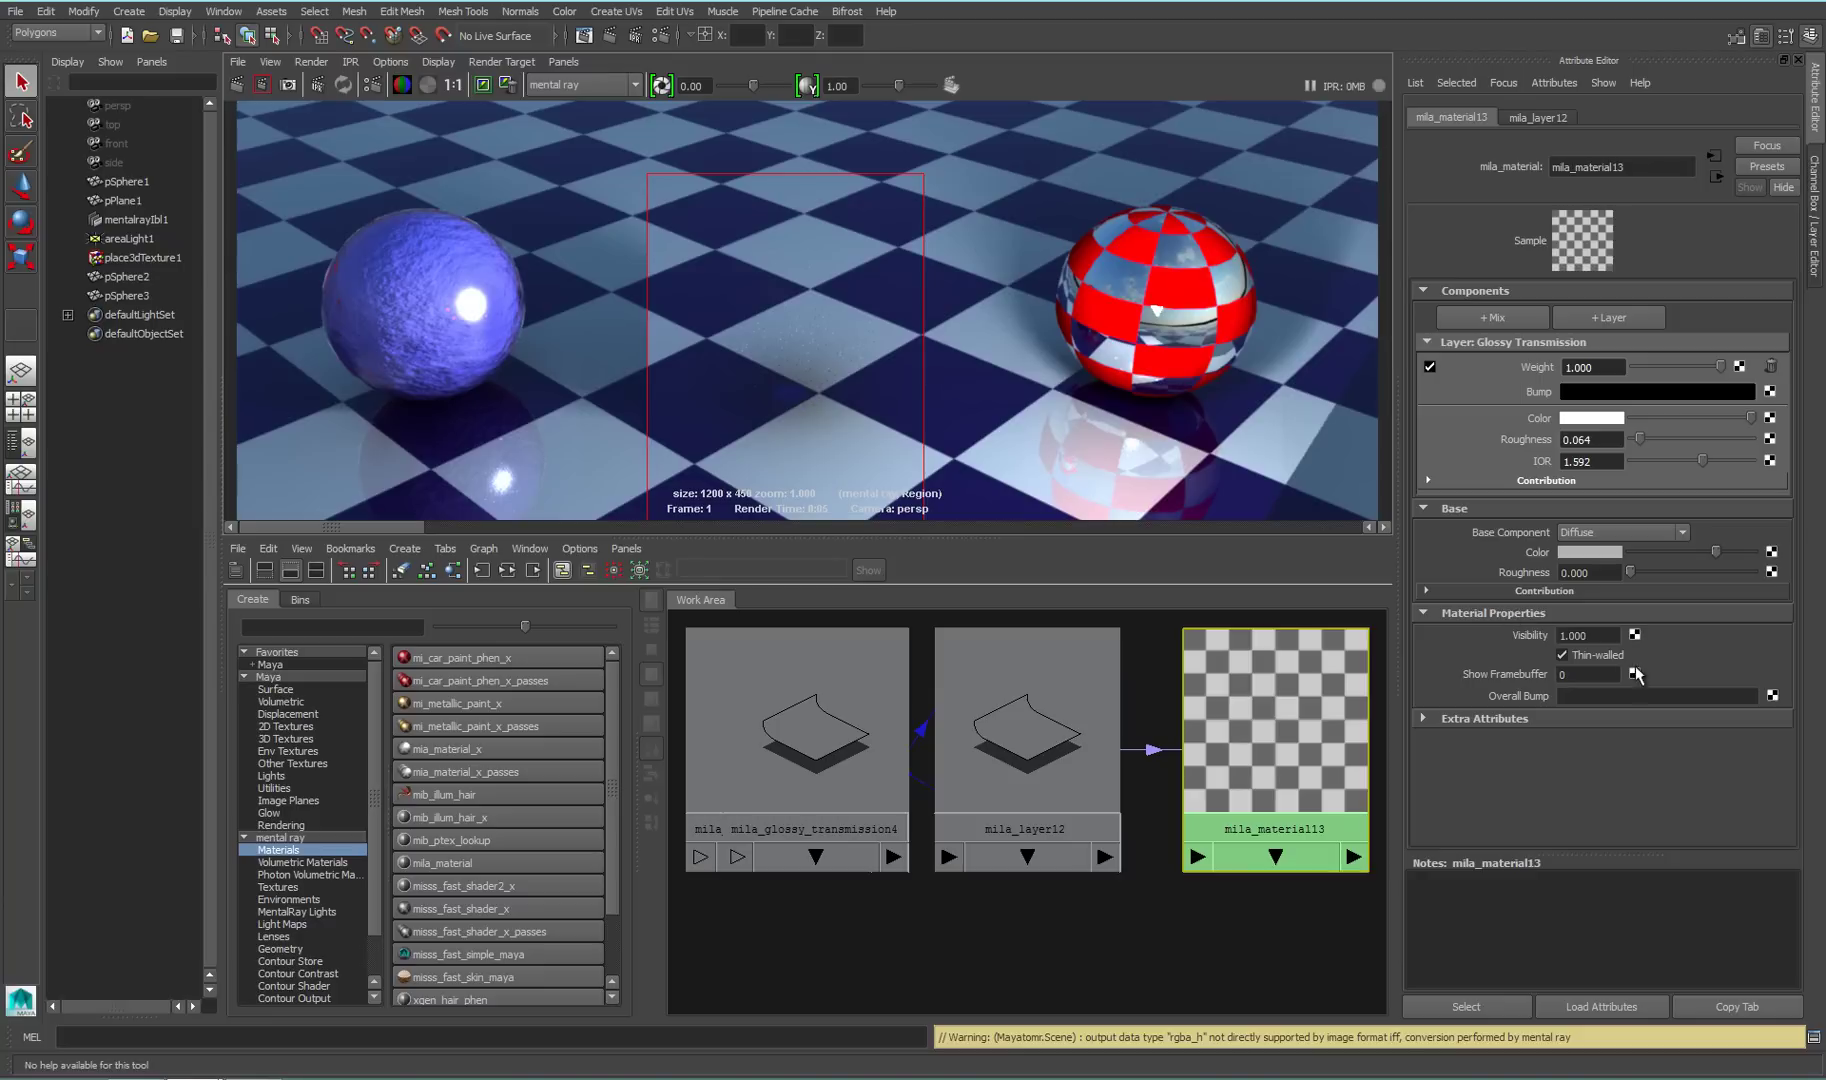
Disable Thin-walled in the material properties of mila_material13 and re-render the region around the middle sphere
click(1600, 655)
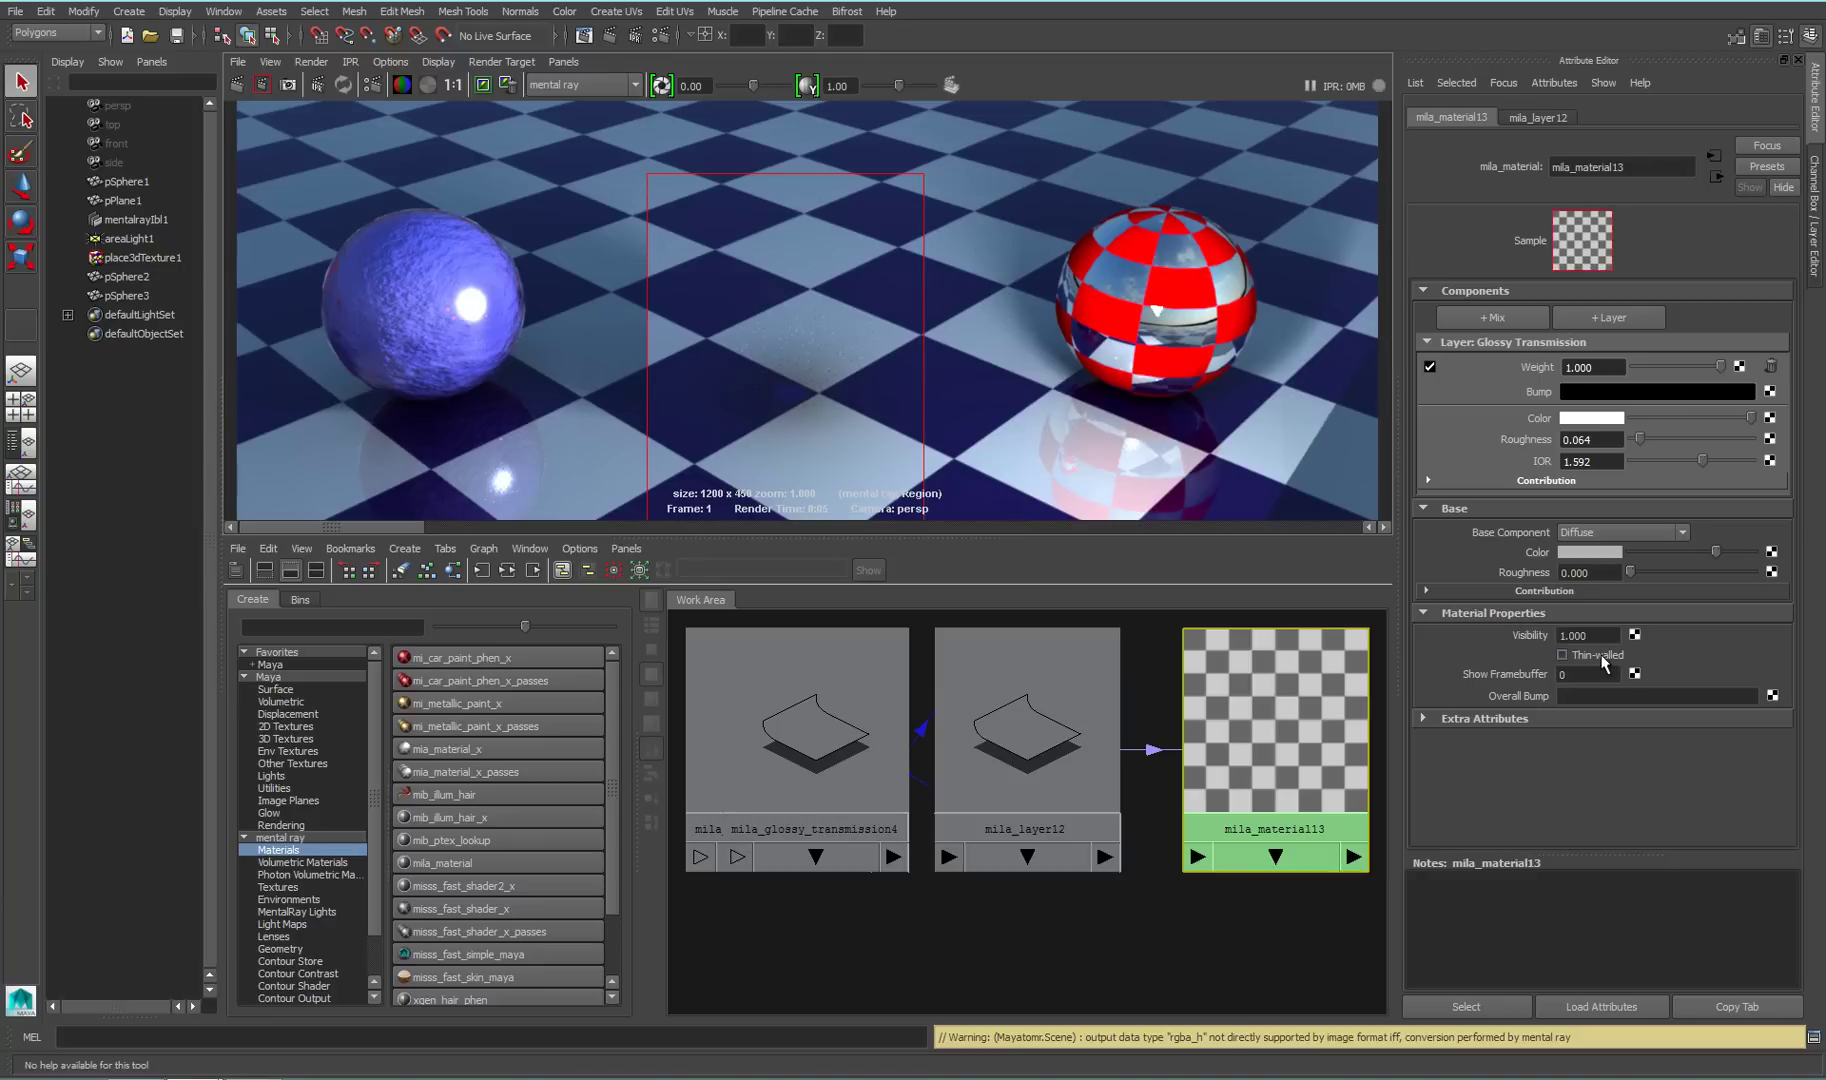
click(1525, 613)
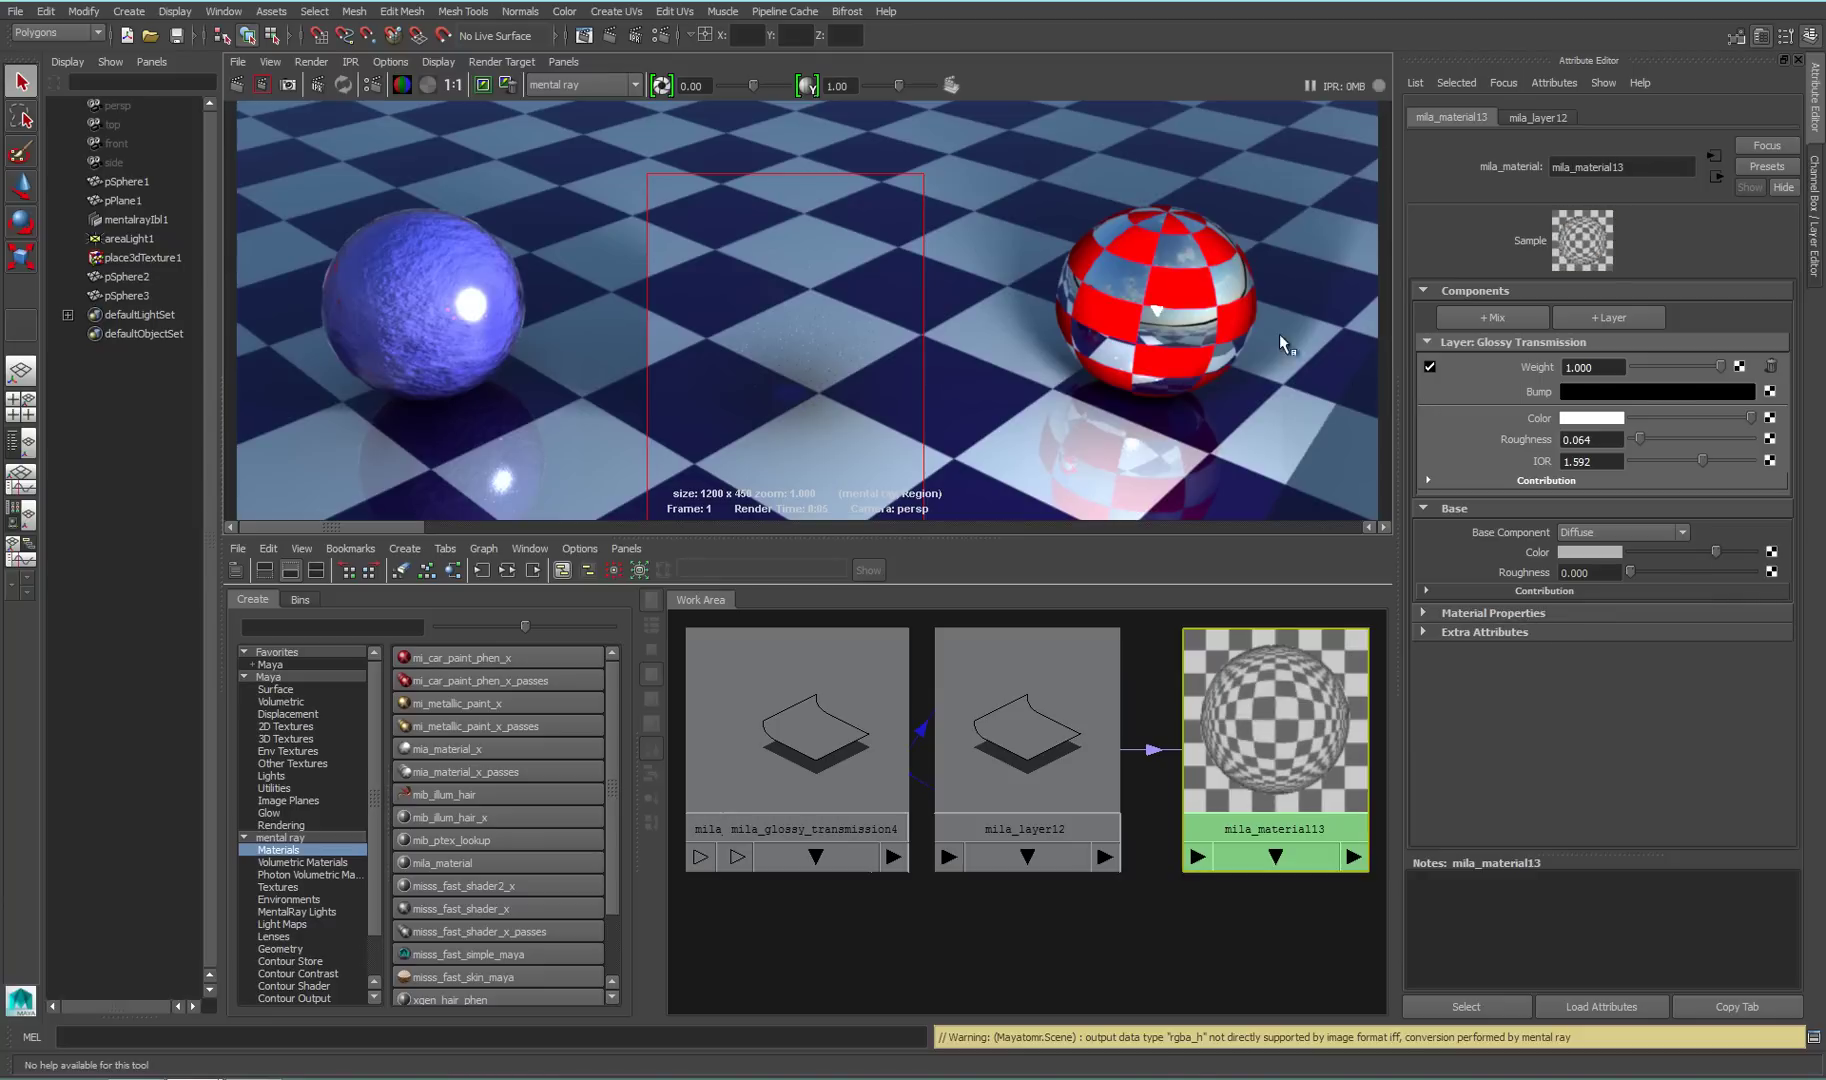
click(262, 84)
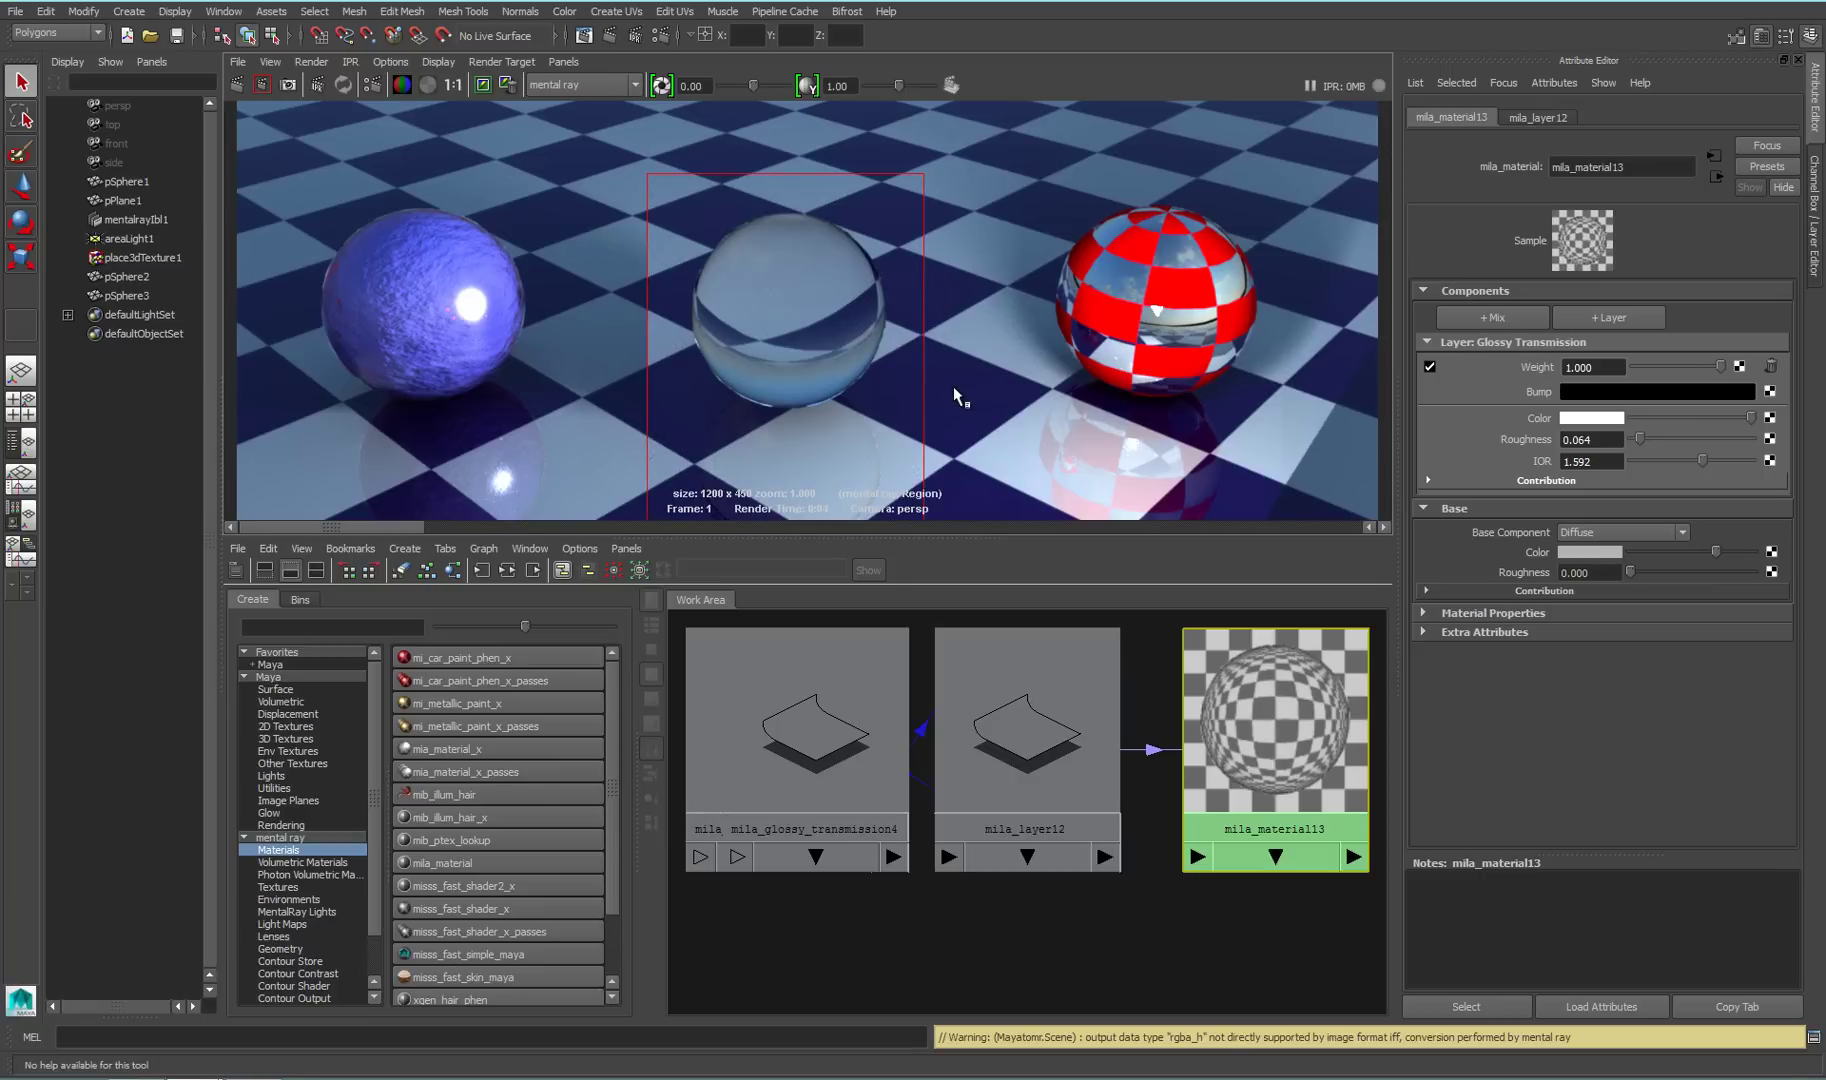
Add a Glossy Reflection layer to mila_material13, re-render the region, and compare it with the stored renders
click(1632, 318)
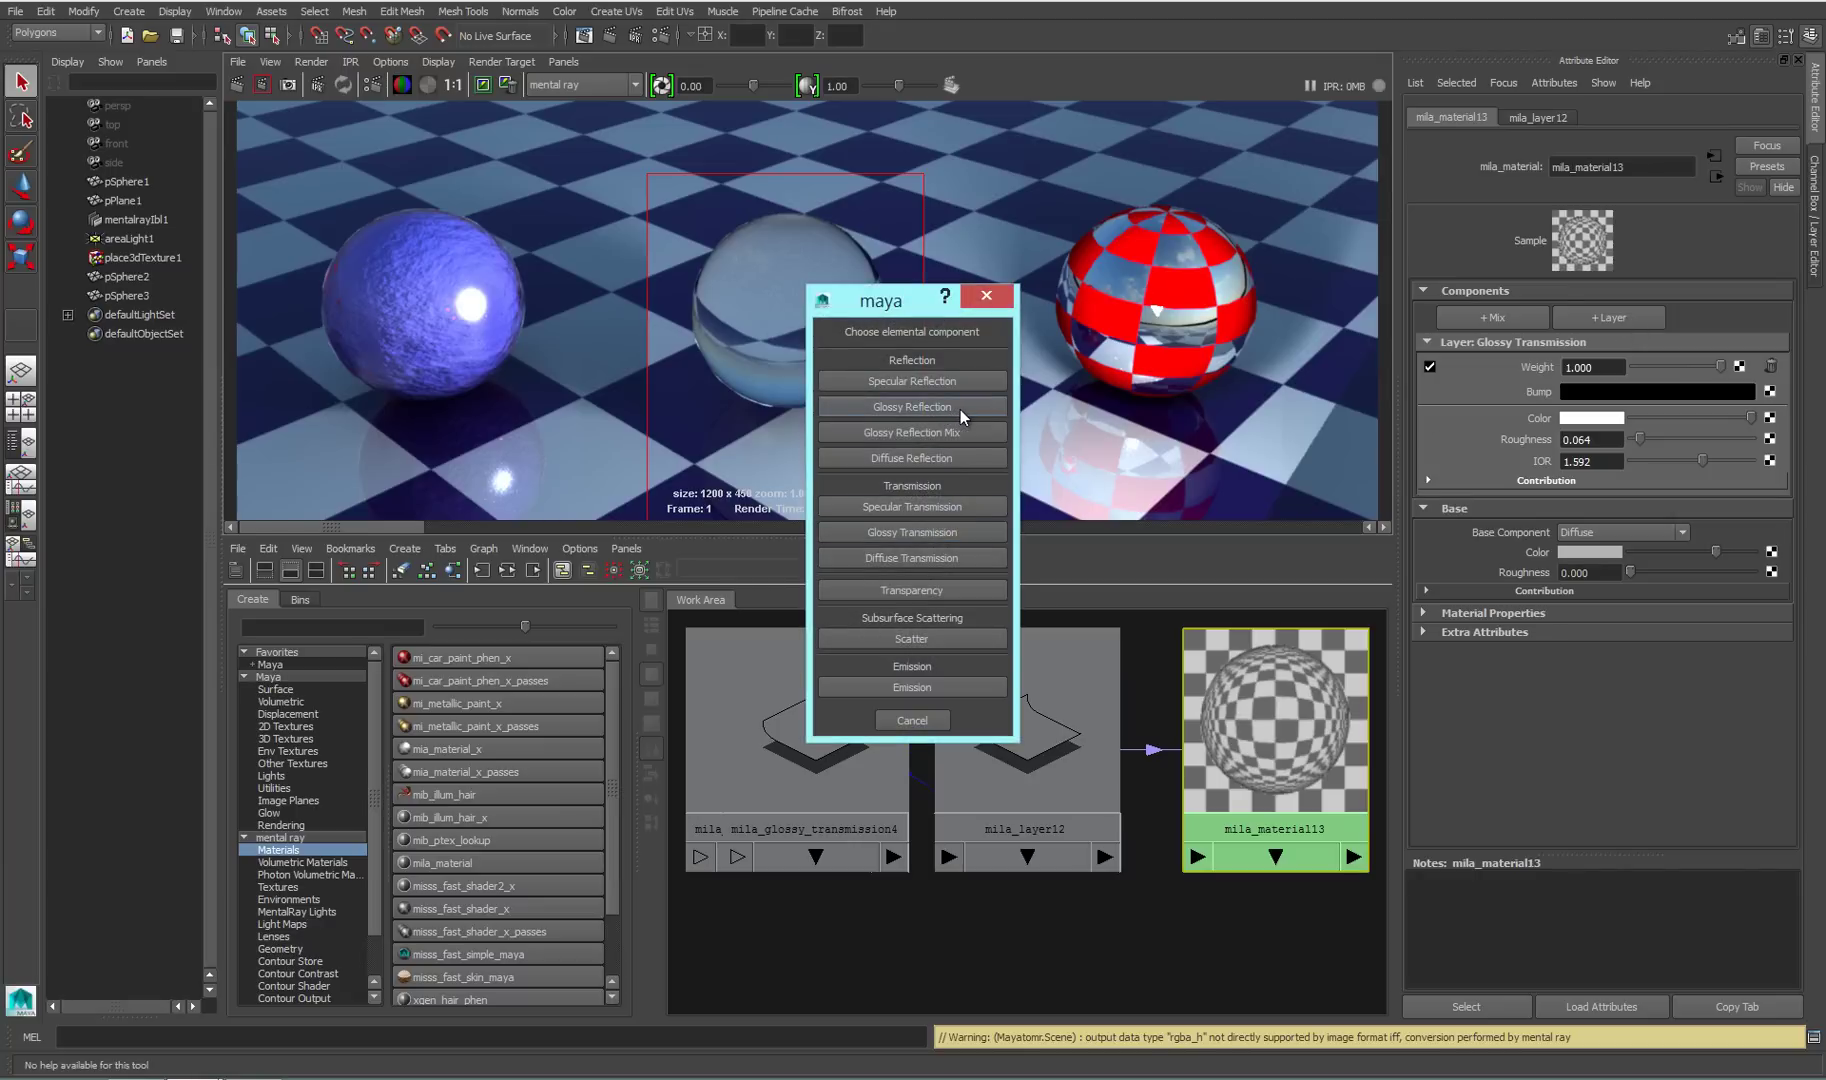
click(960, 408)
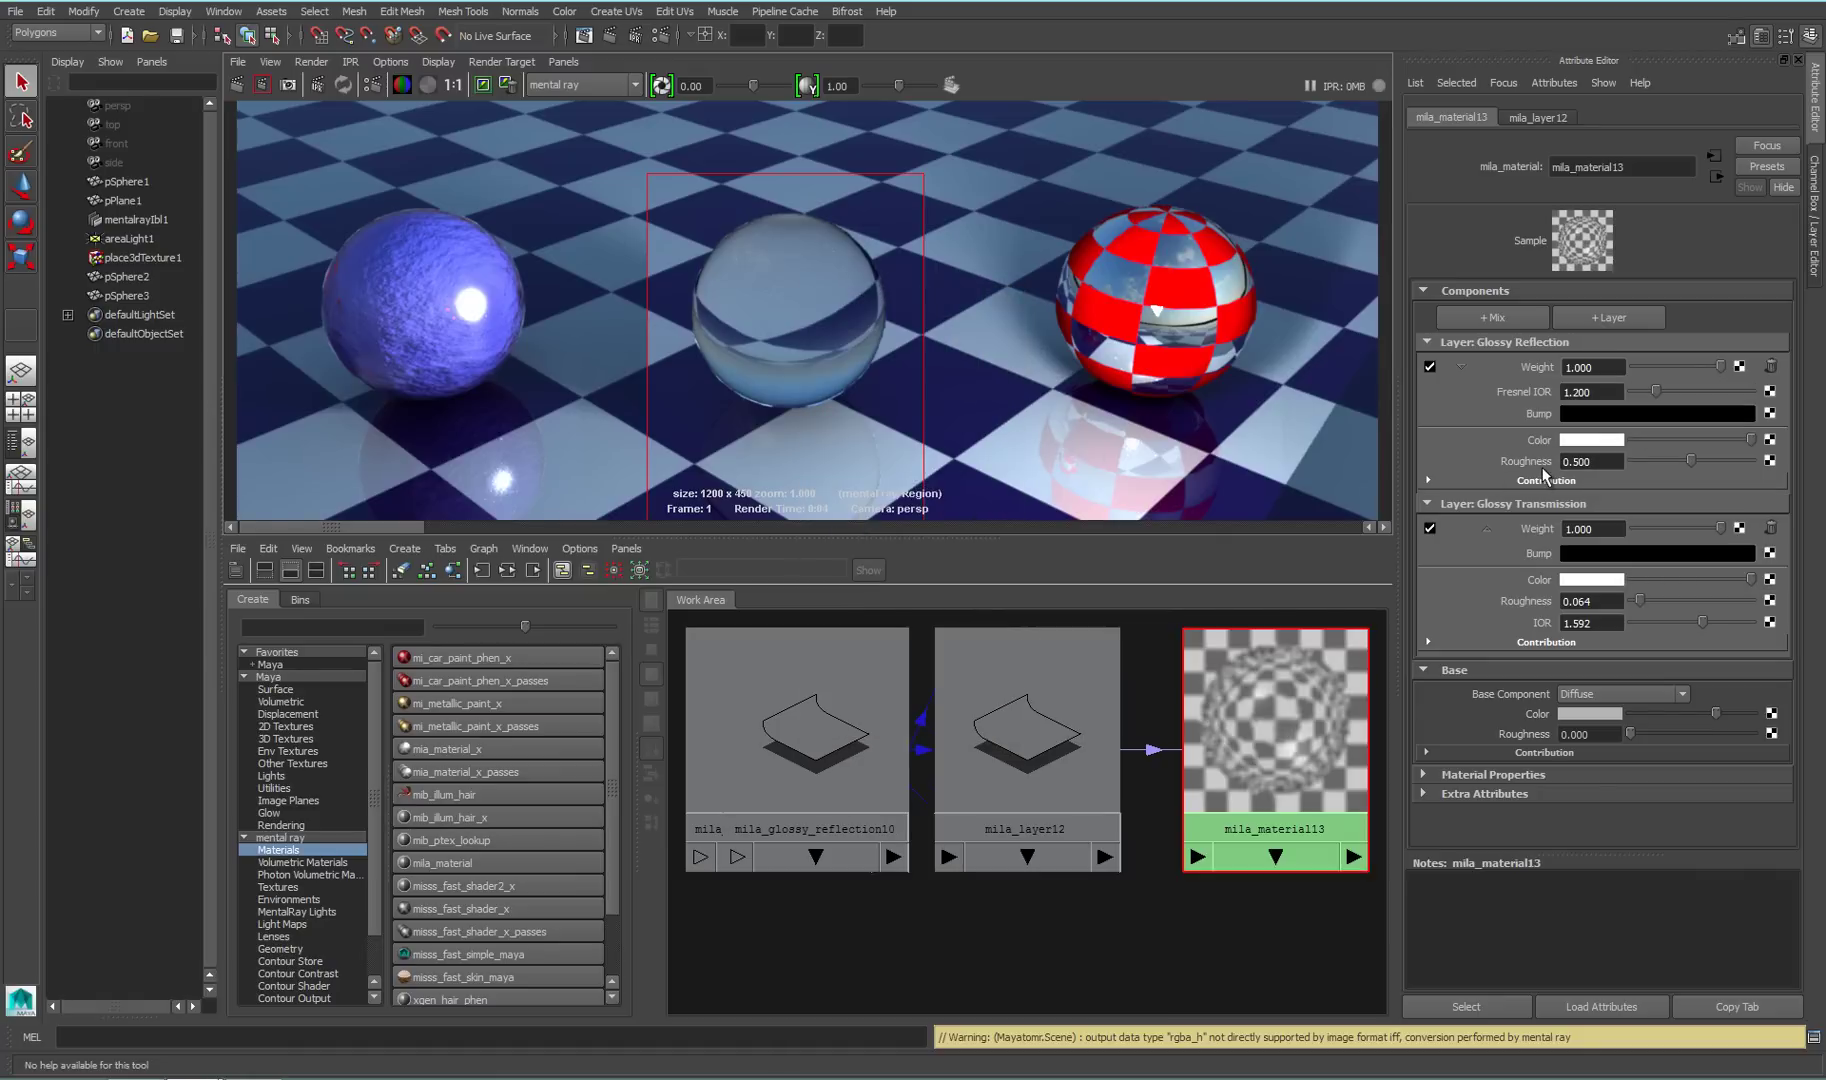
click(262, 85)
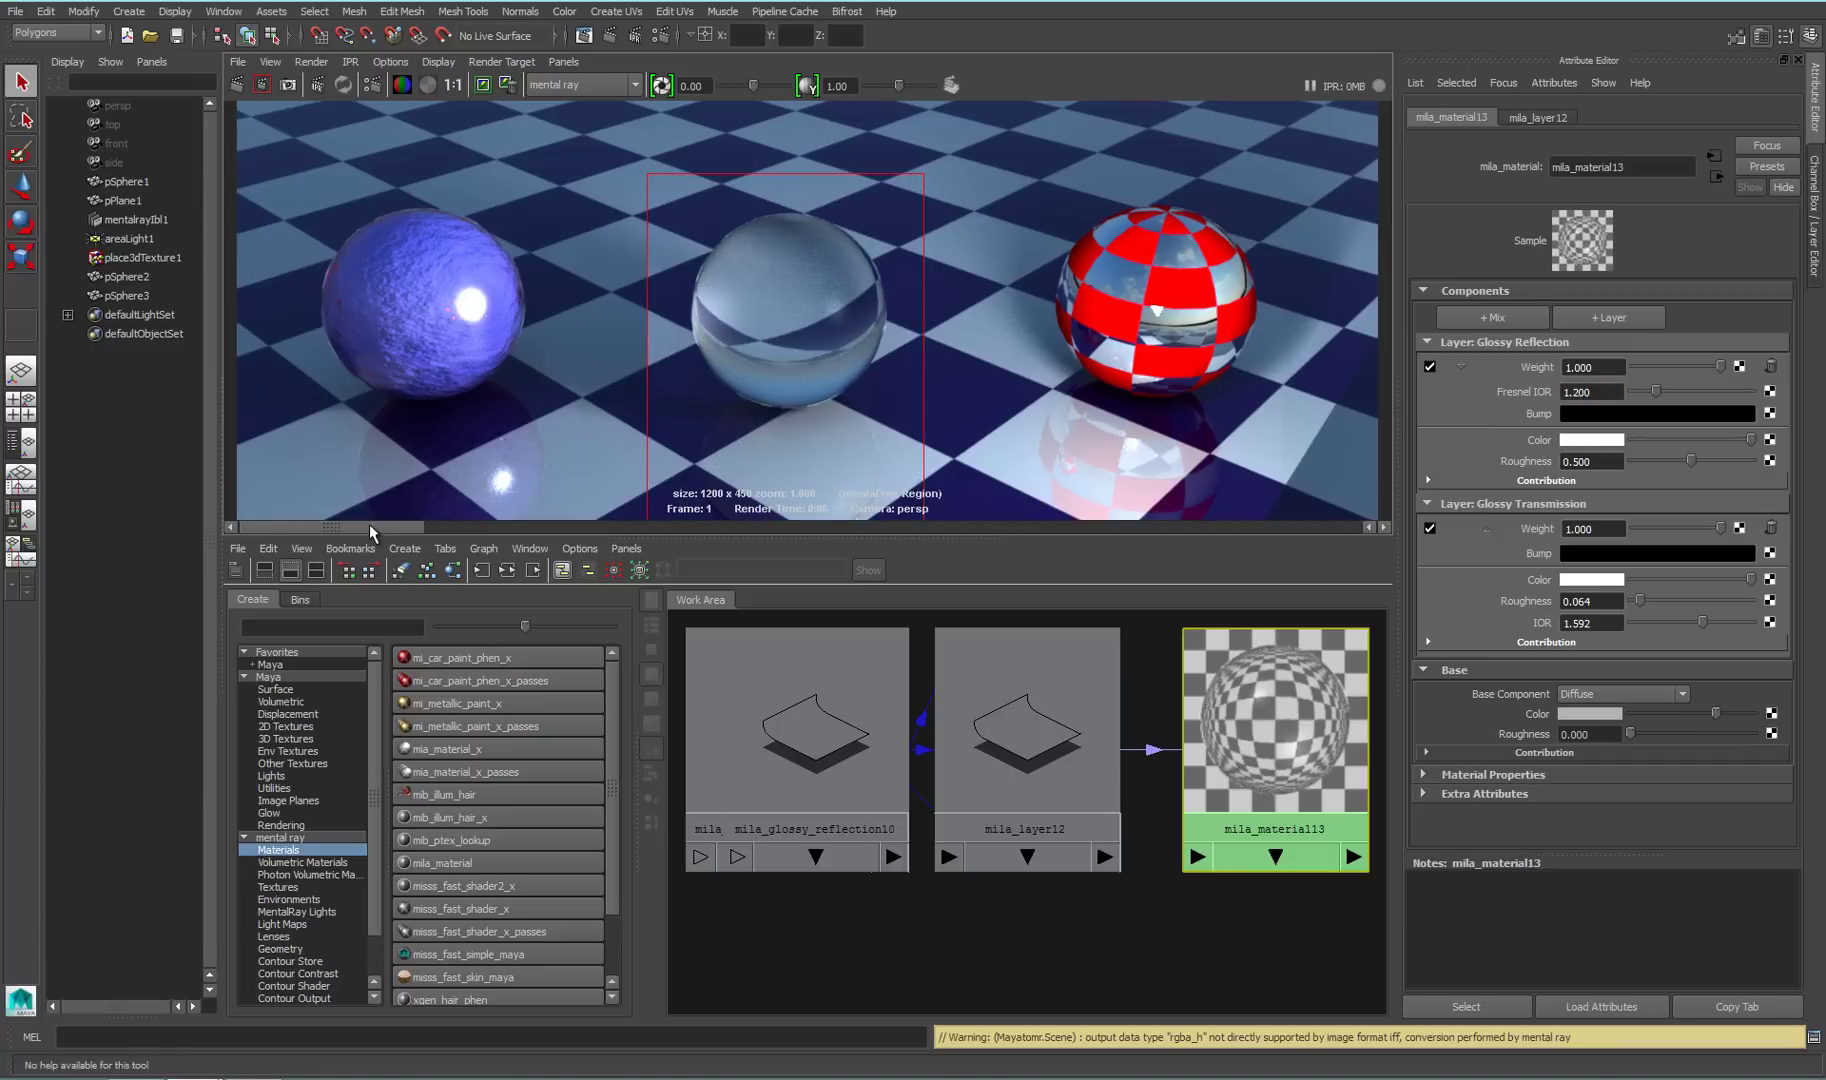
click(456, 528)
click(415, 528)
click(486, 528)
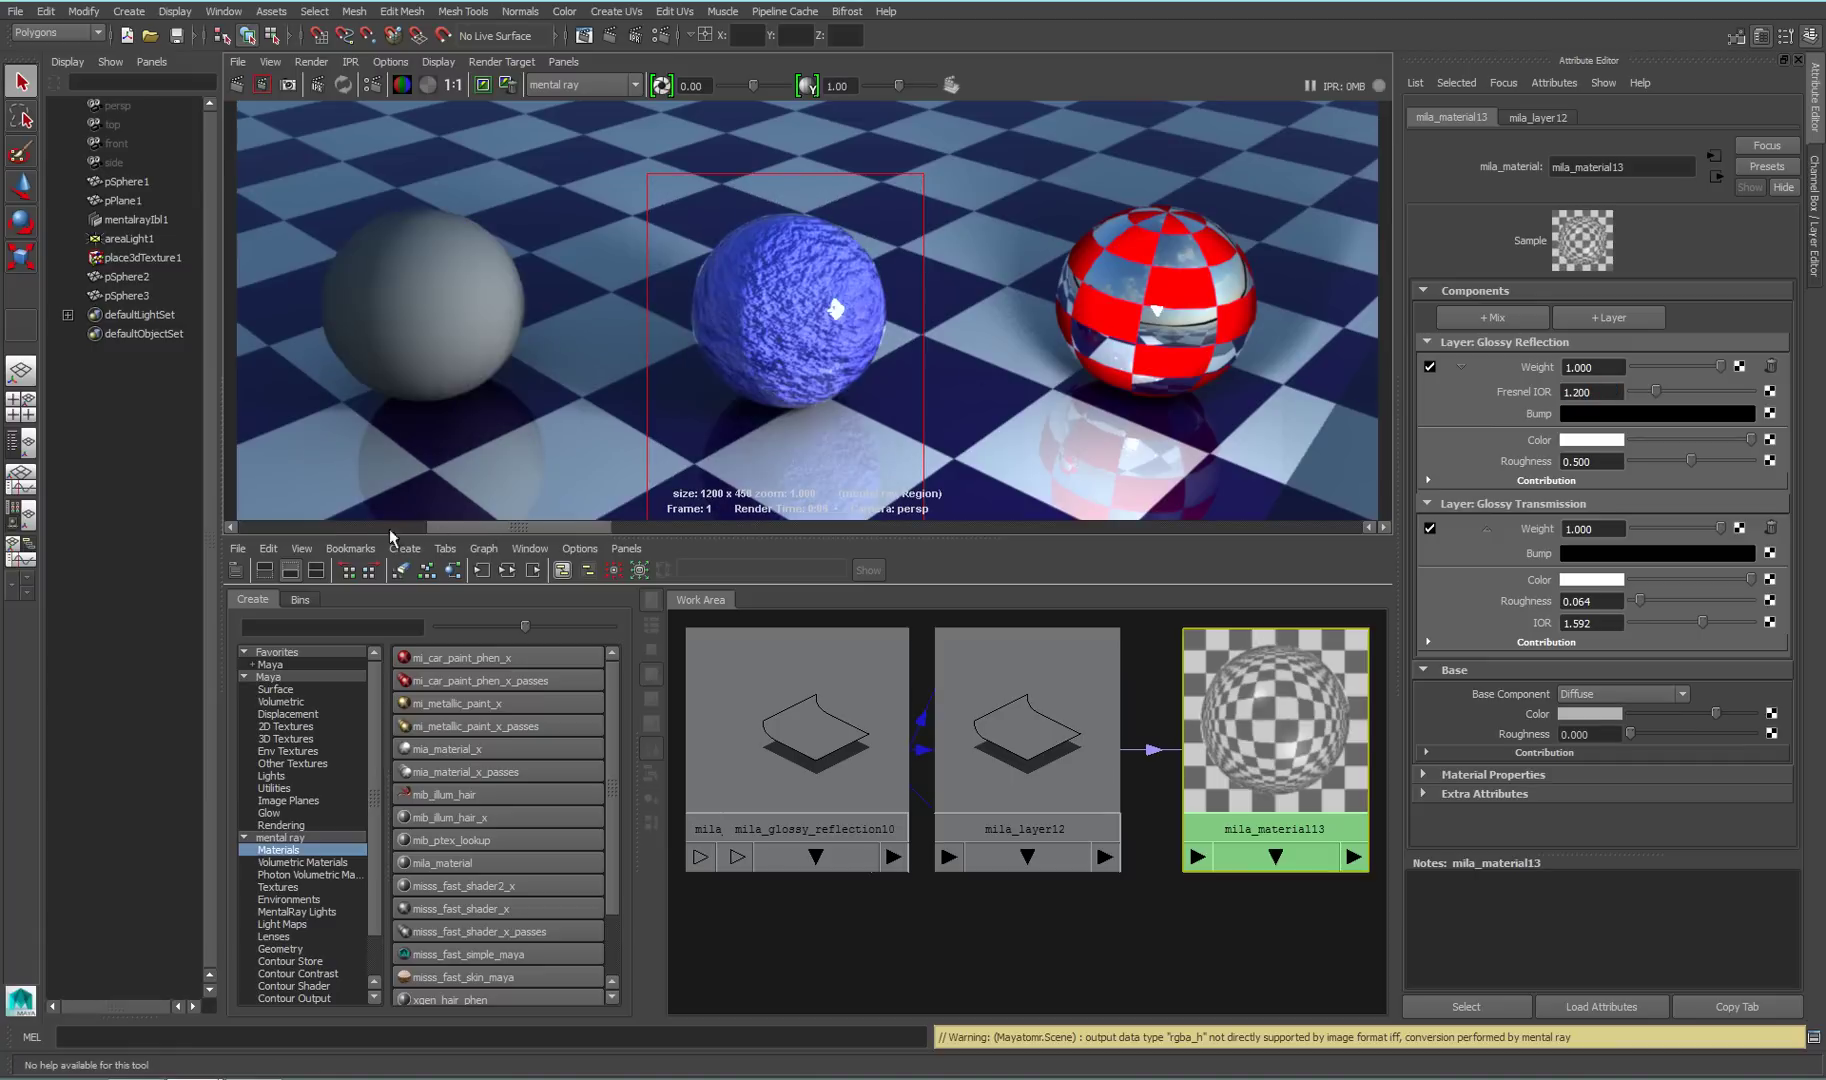
click(390, 528)
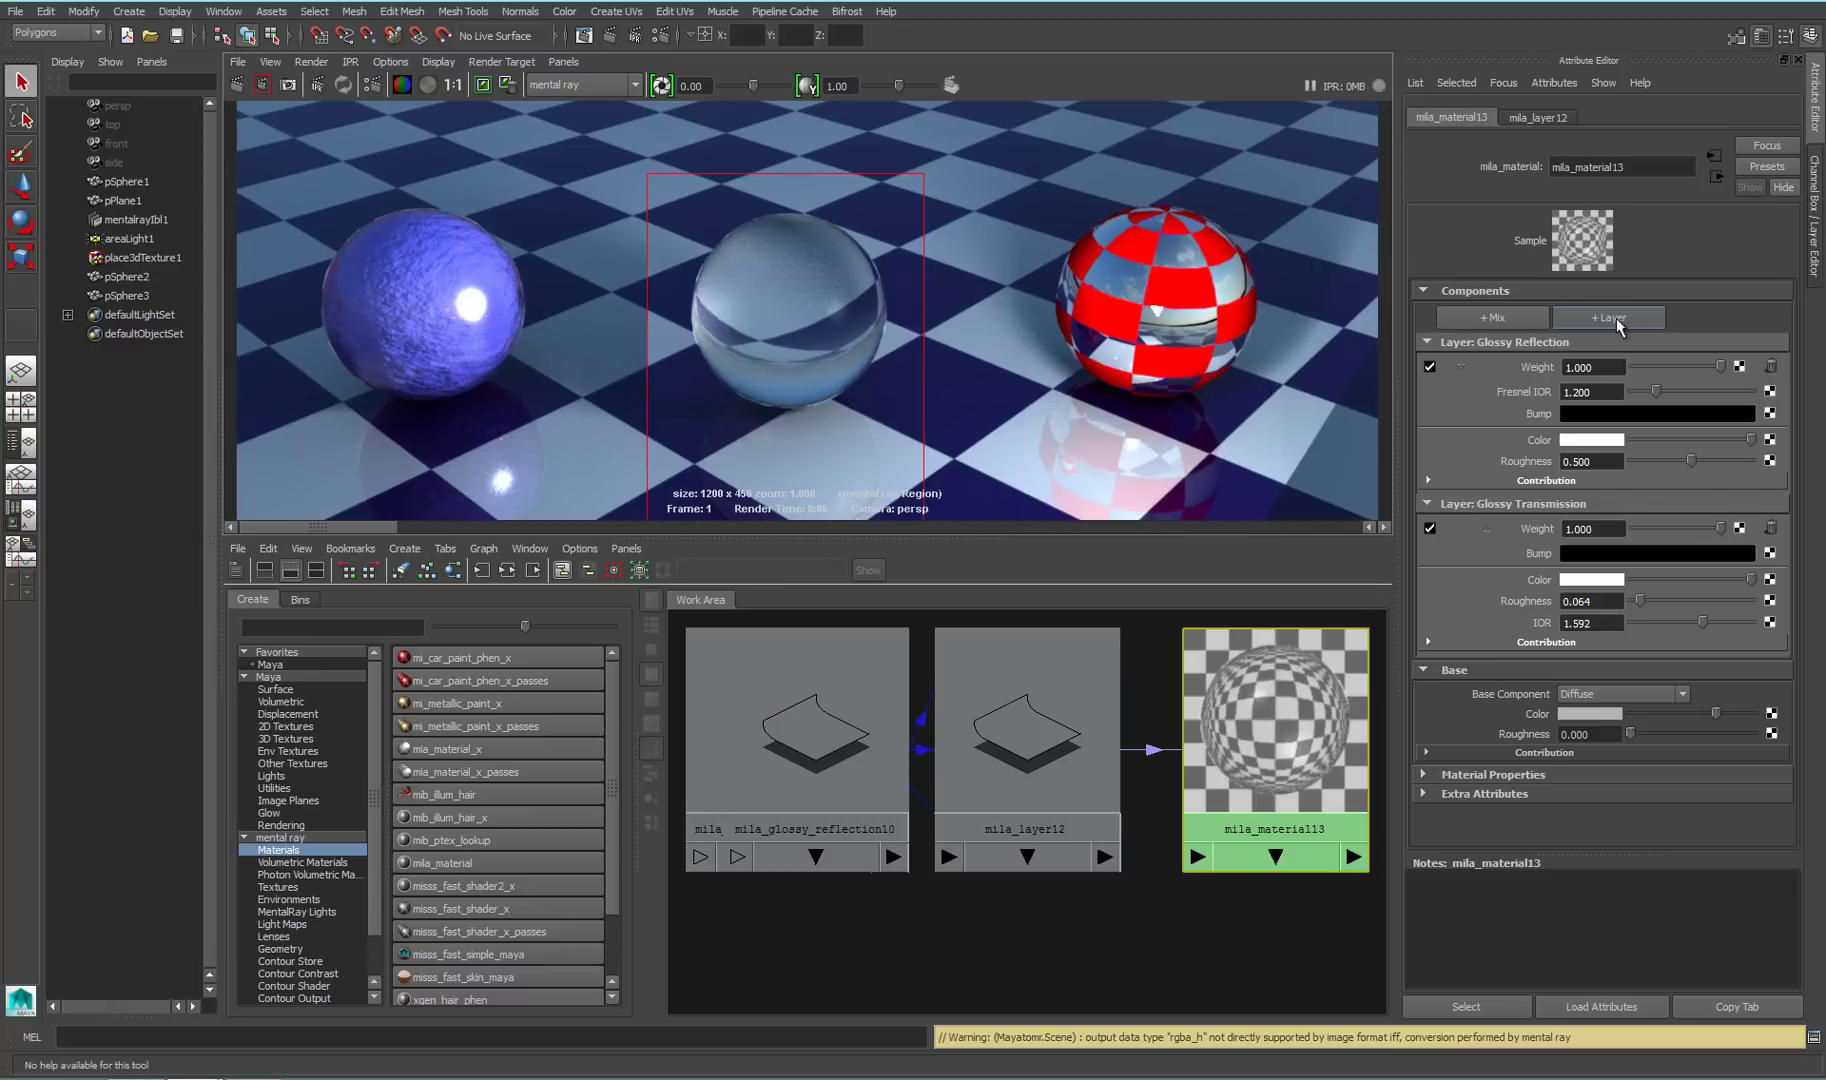
Add a Diffuse Reflection layer with a golden-yellow color to mila_material13 and re-render the region
click(1617, 320)
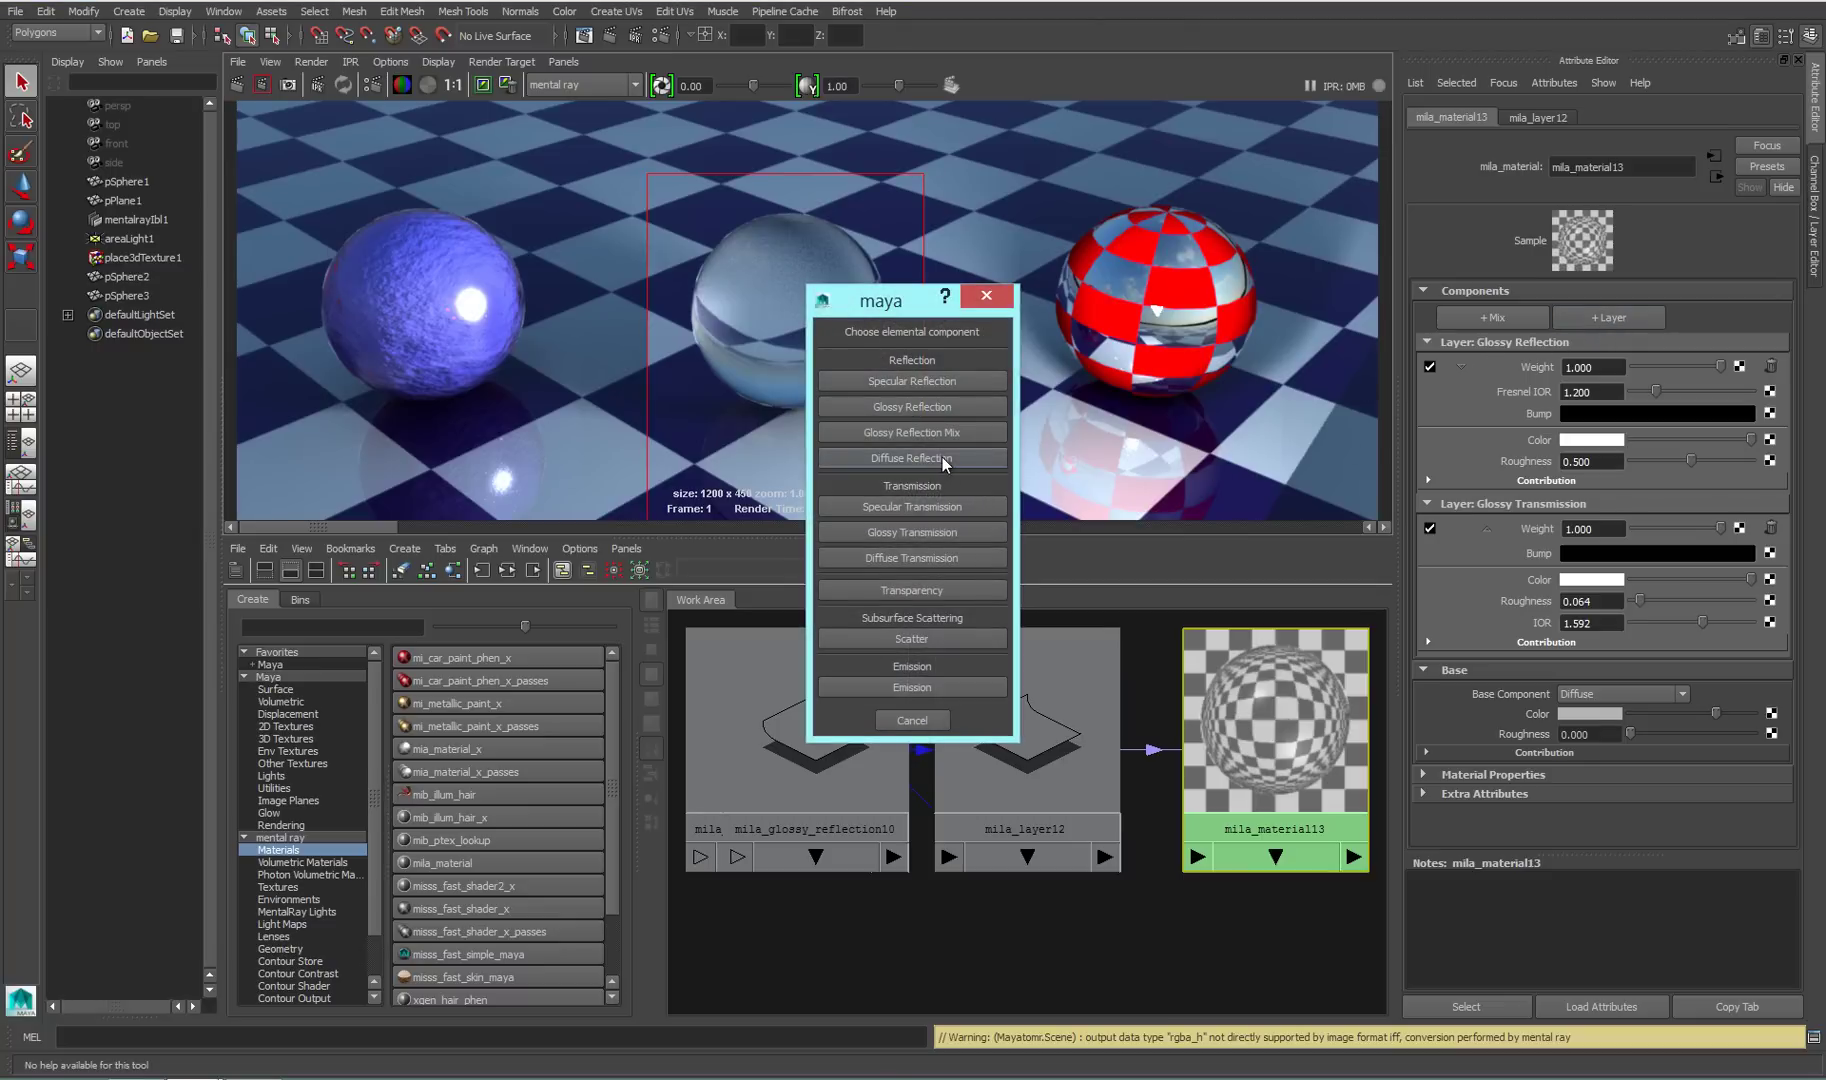
click(944, 459)
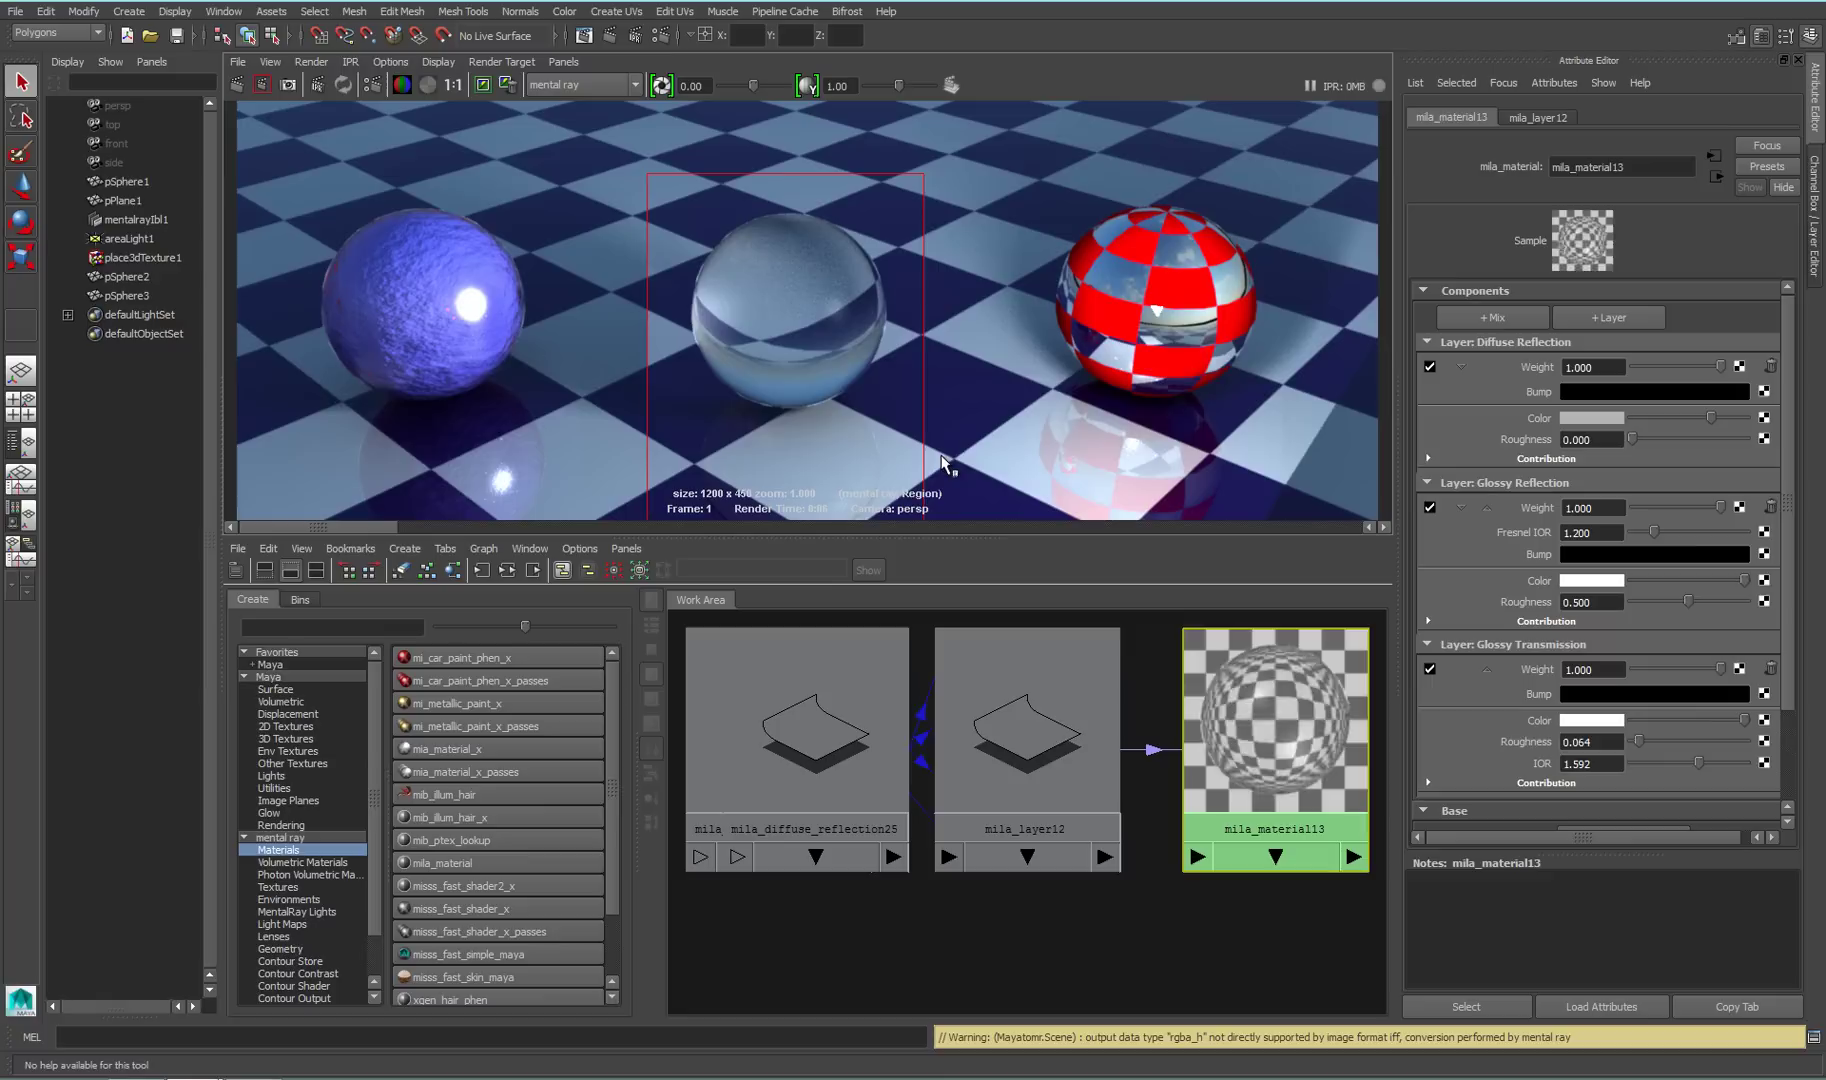
click(1608, 417)
click(1553, 368)
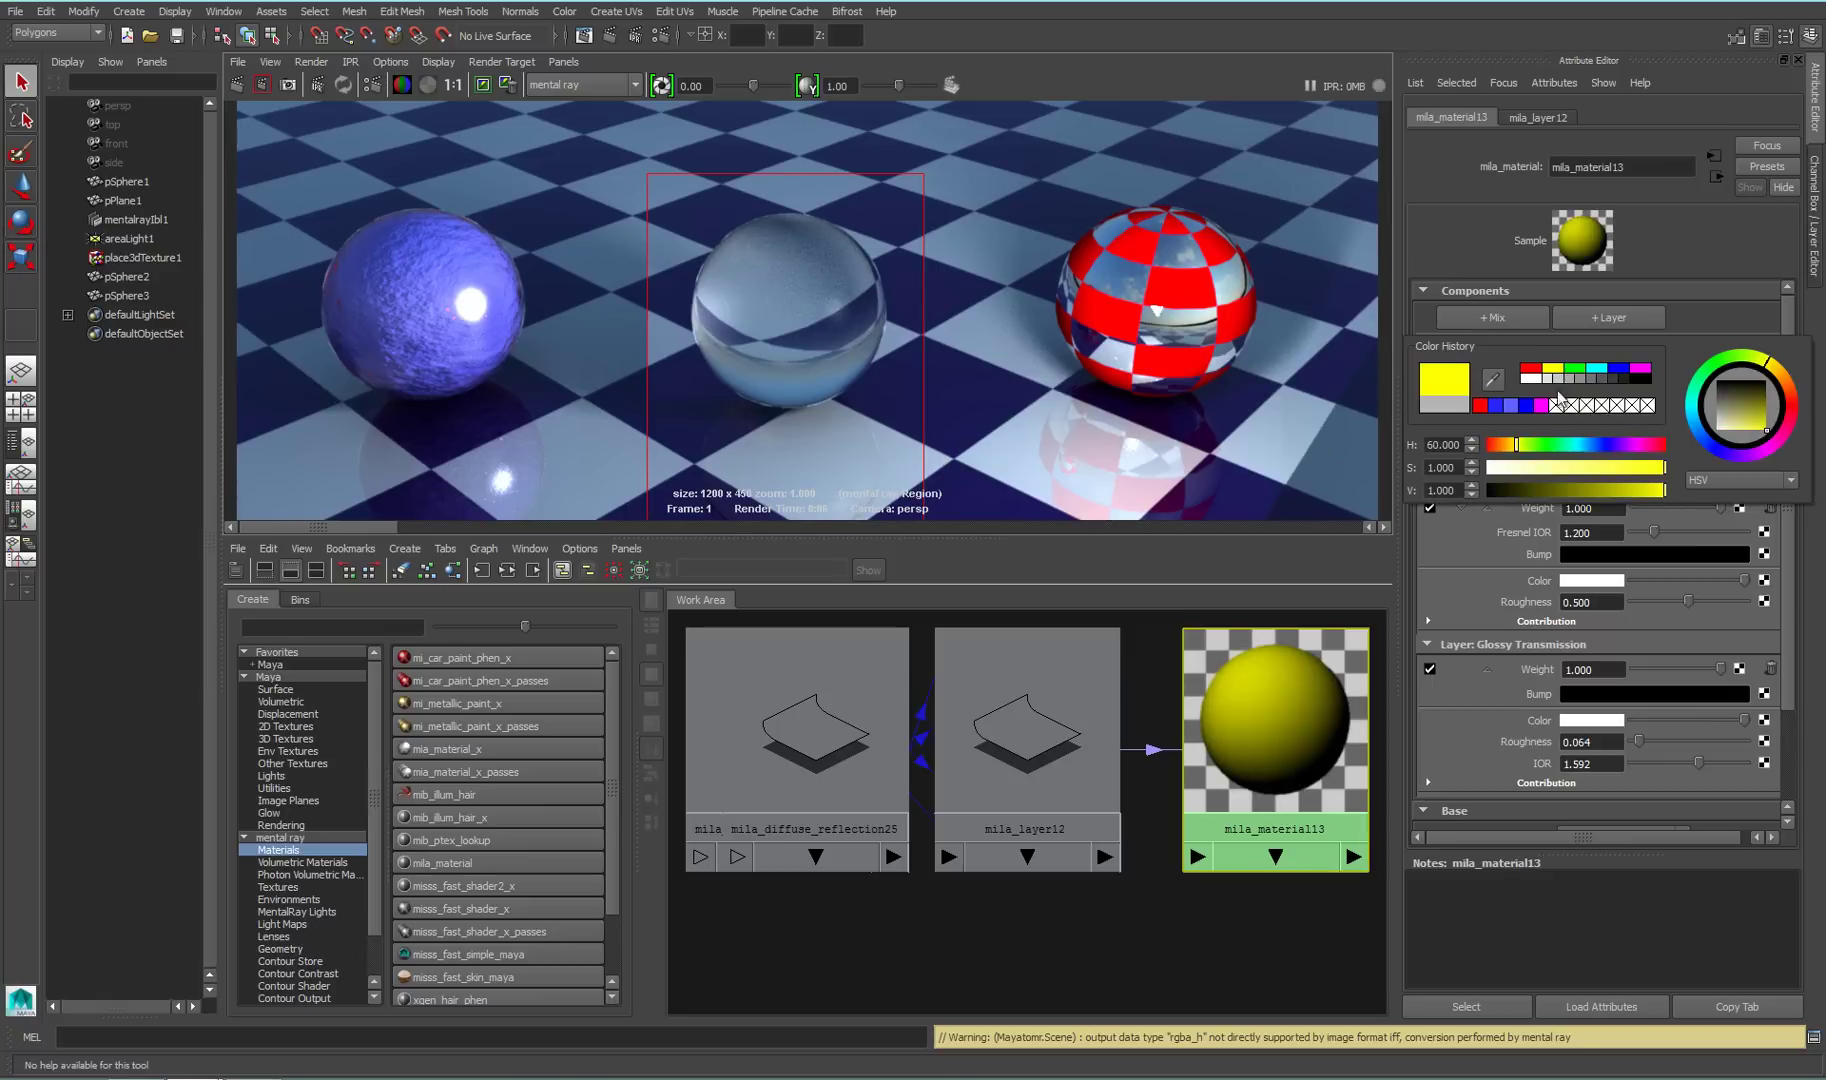
click(1593, 468)
click(1514, 445)
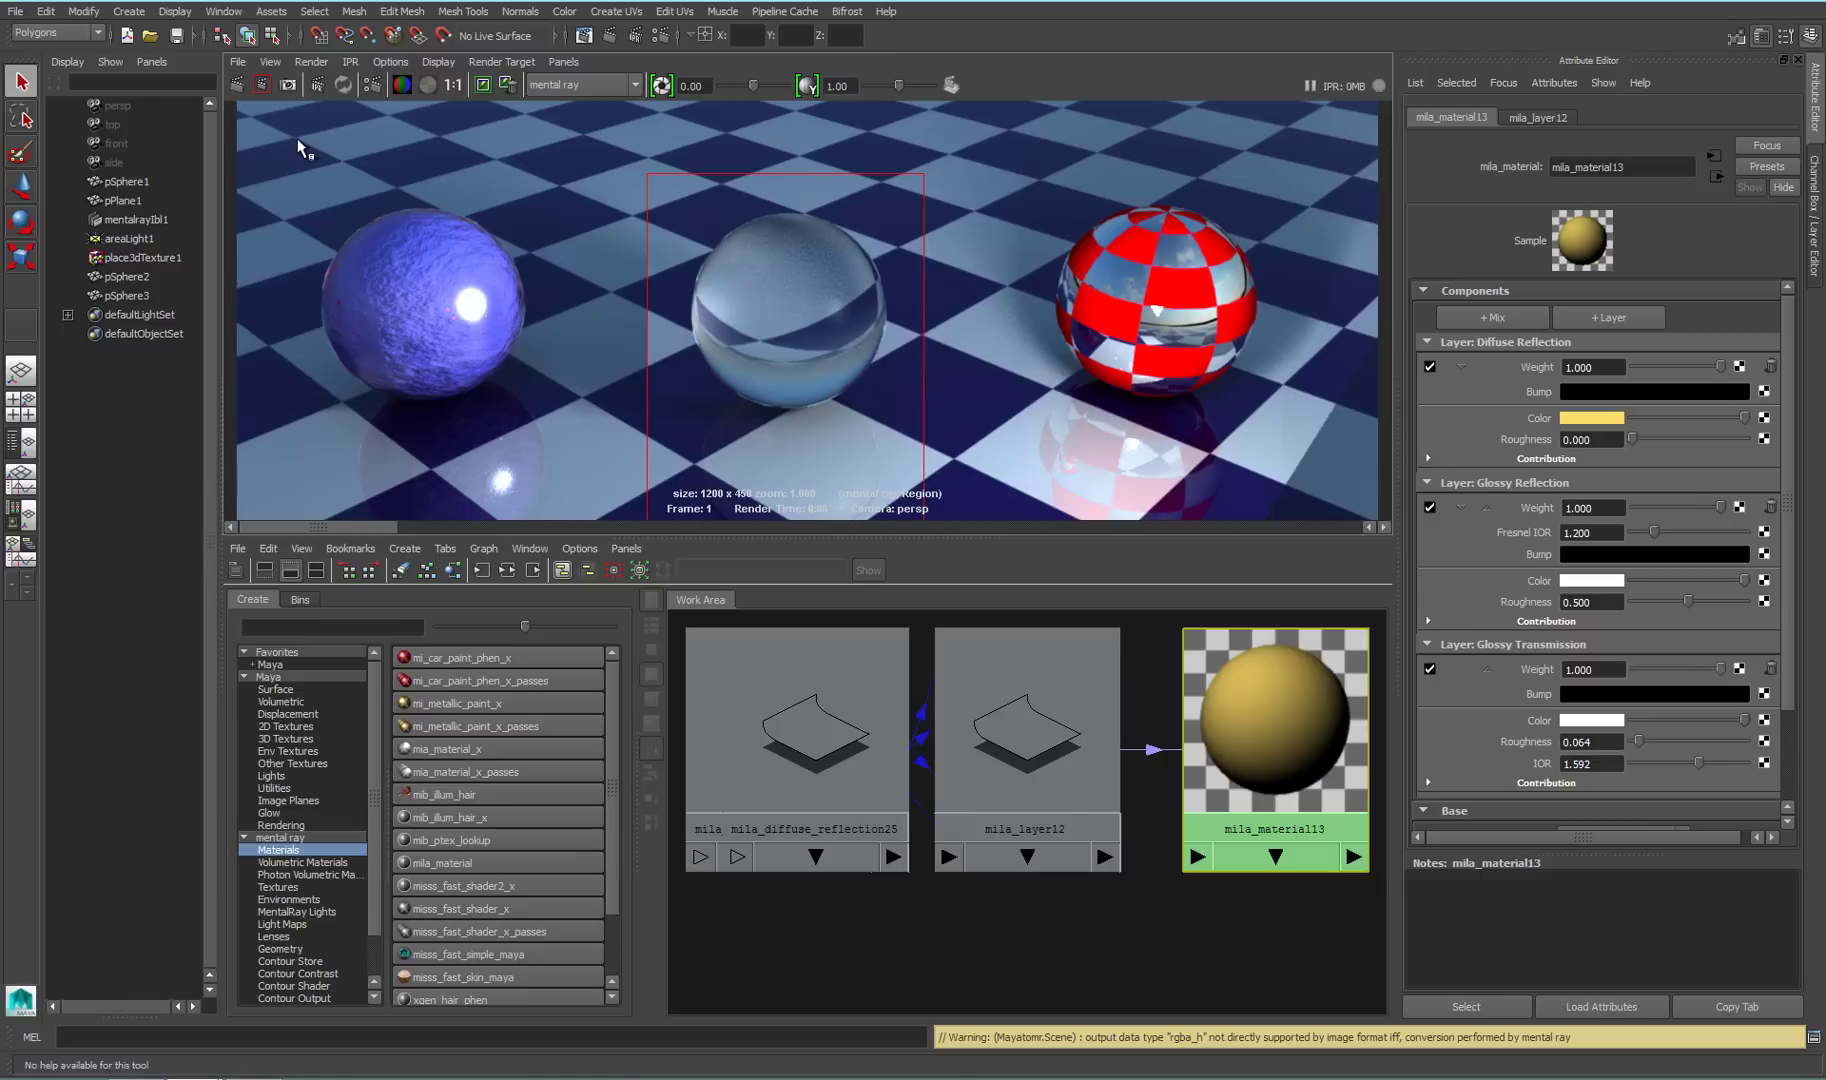
click(261, 86)
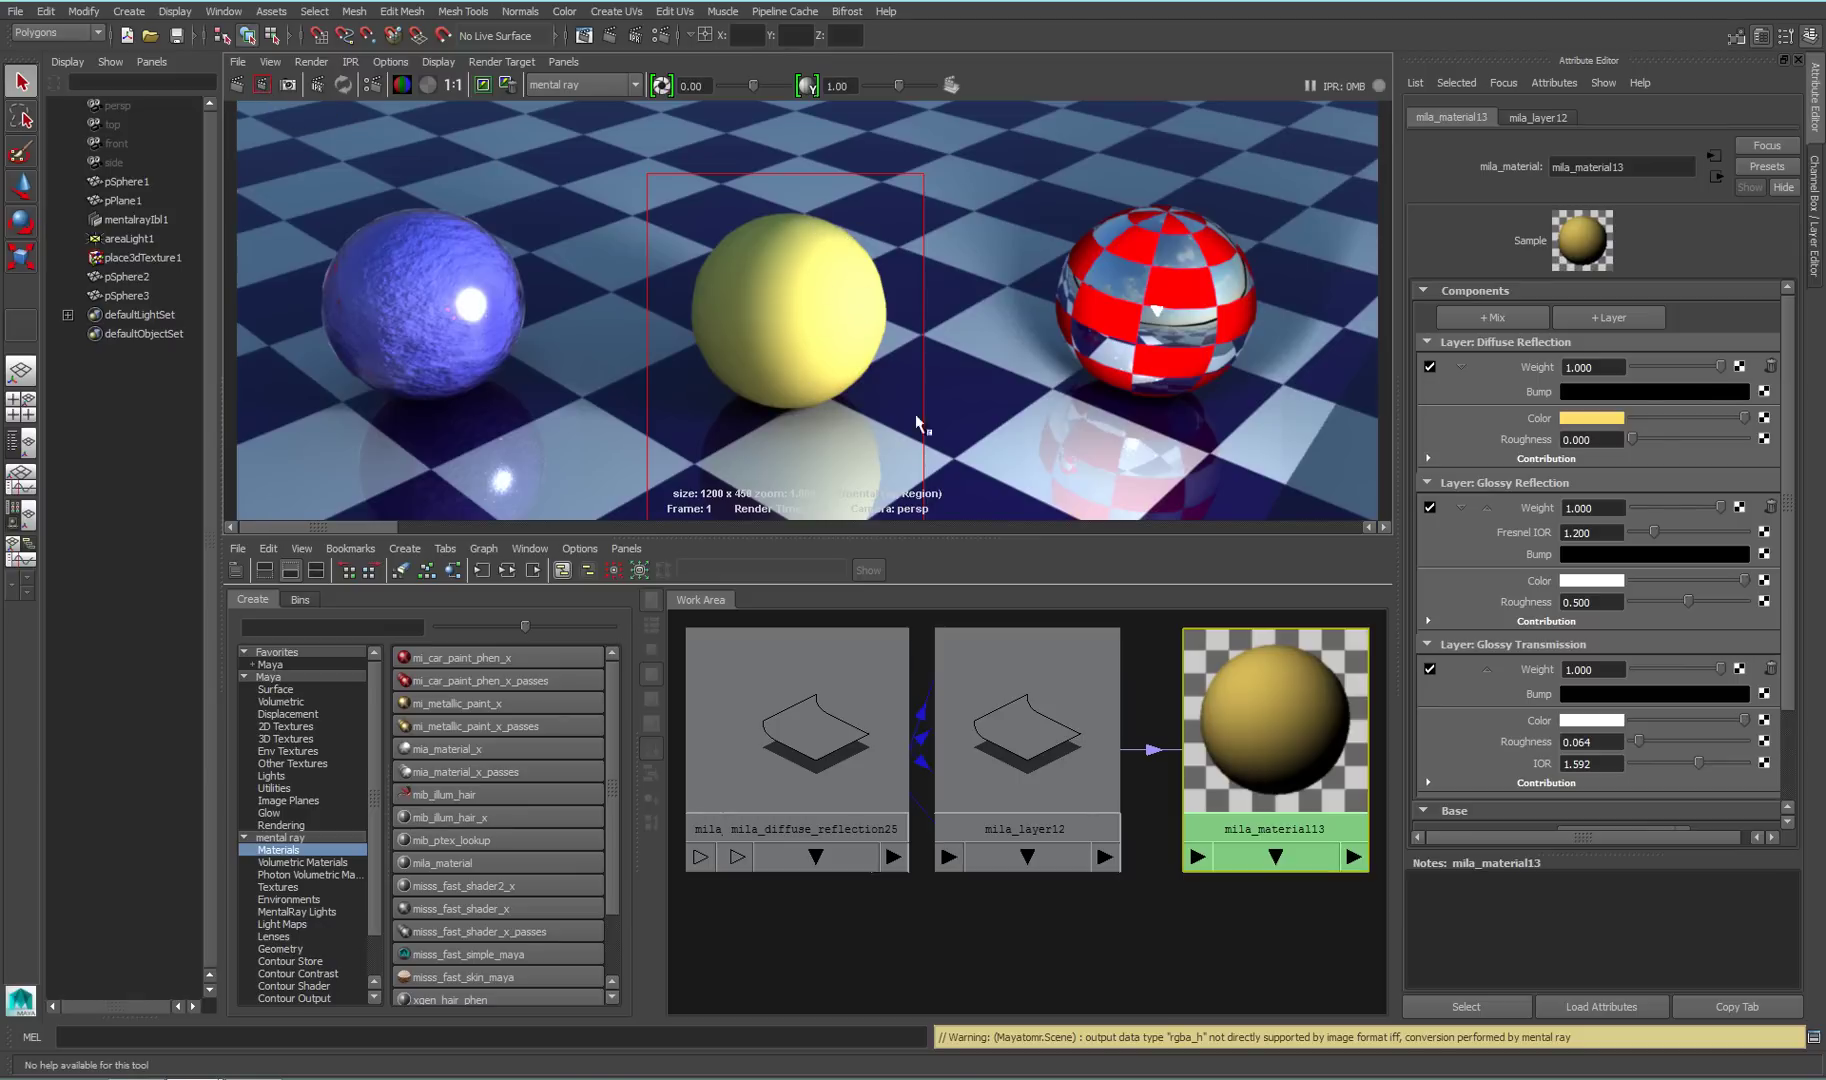
Map a Checker texture to the weight of the Diffuse Reflection layer and re-render the region
click(1740, 368)
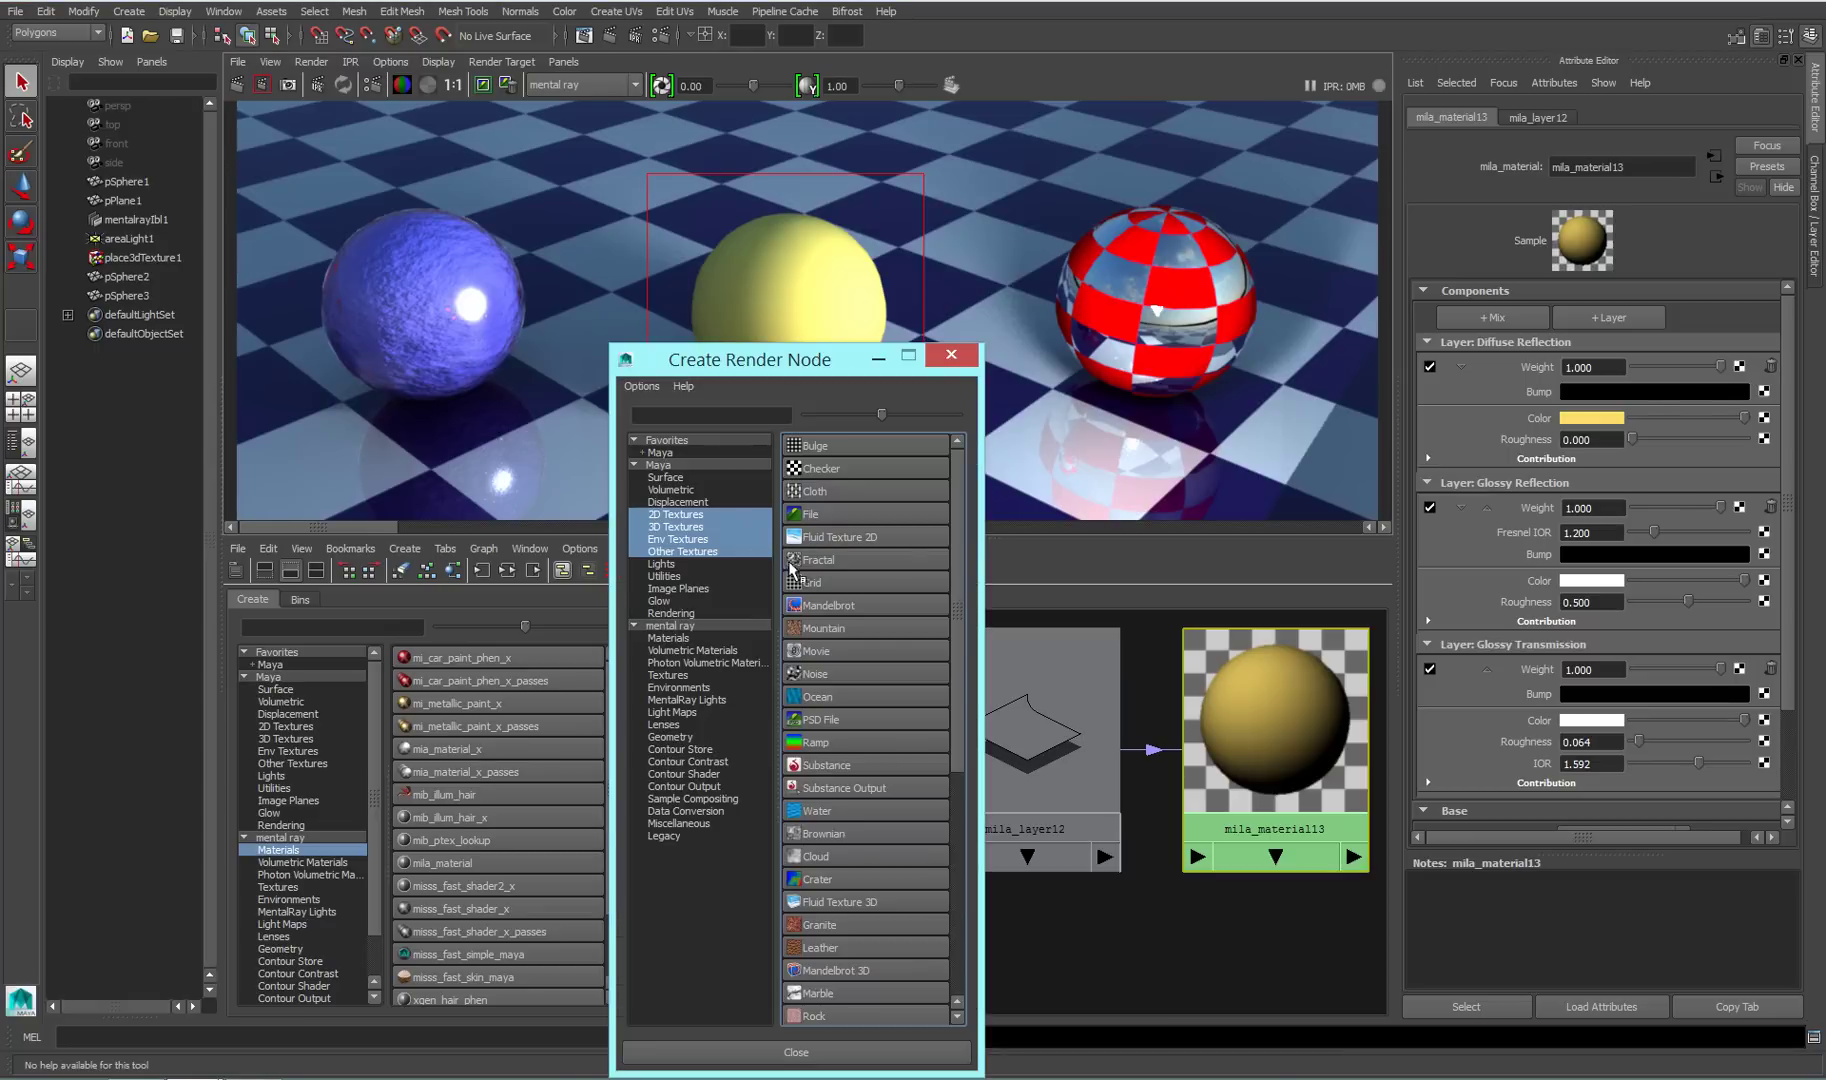
click(825, 471)
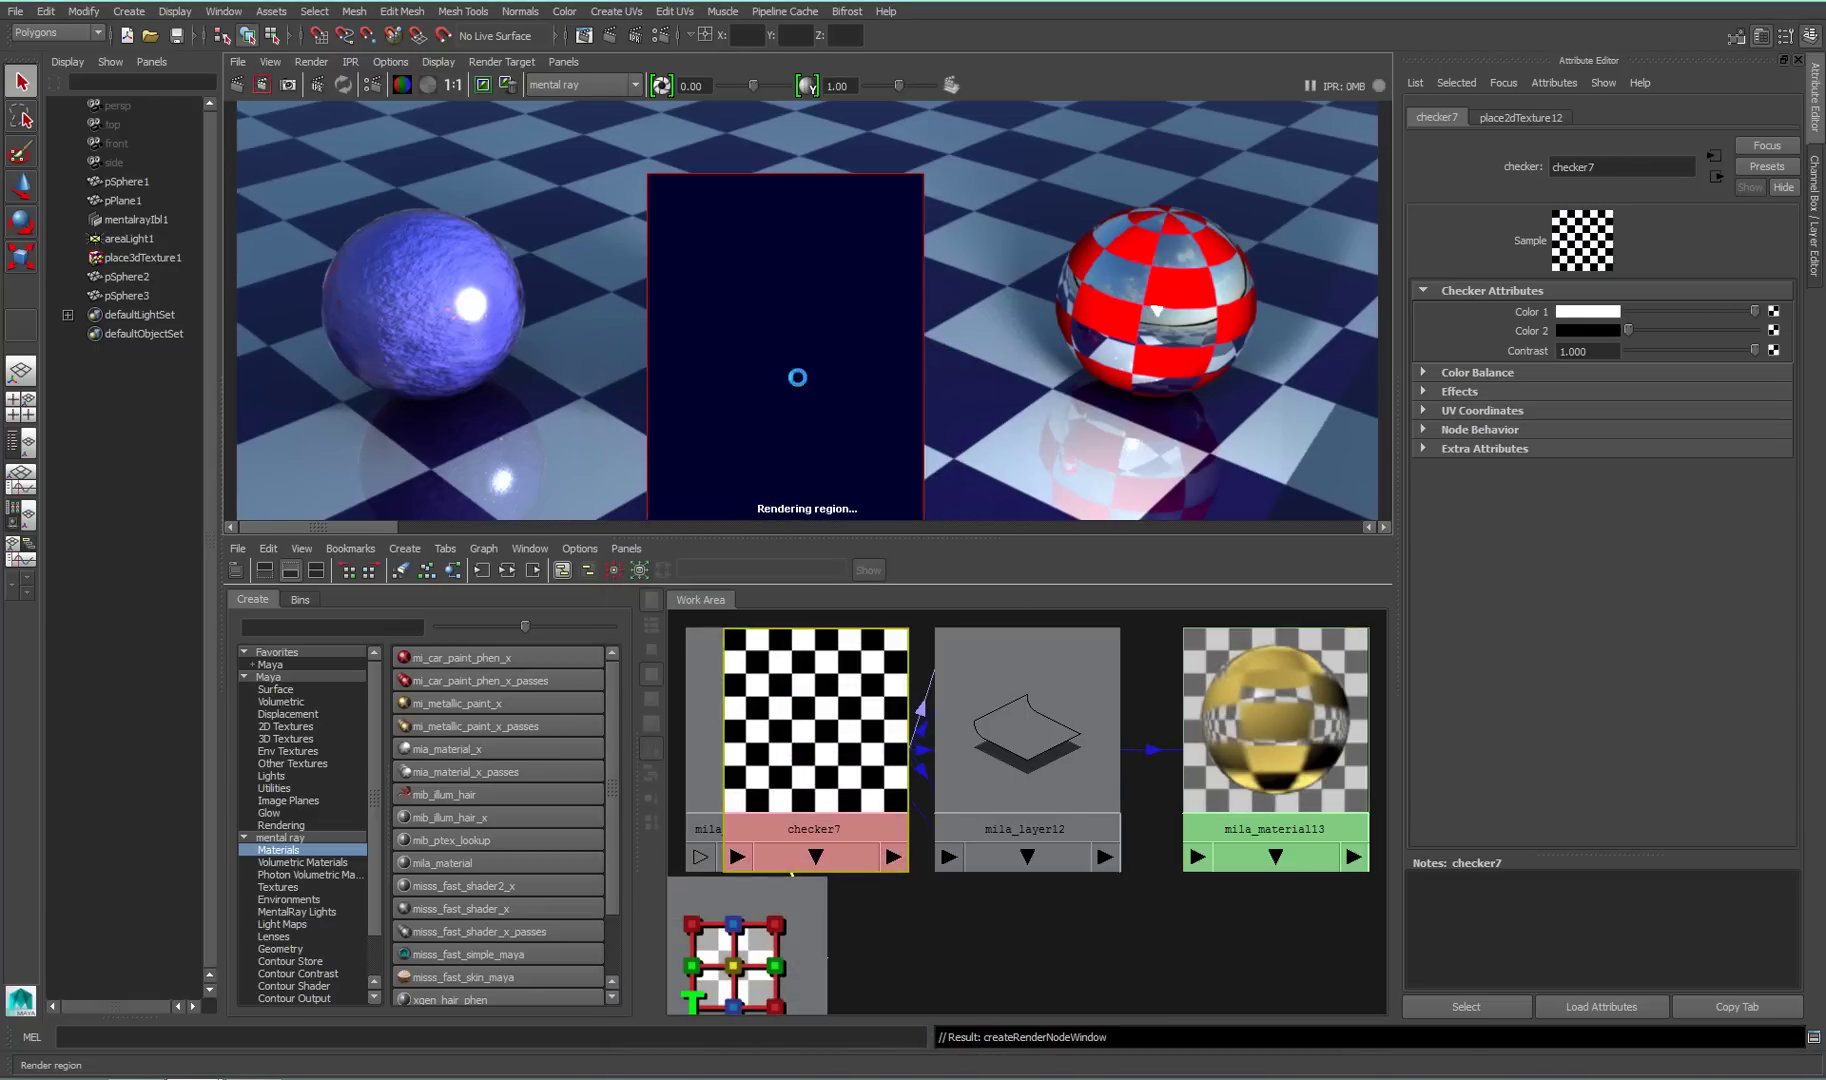
click(262, 84)
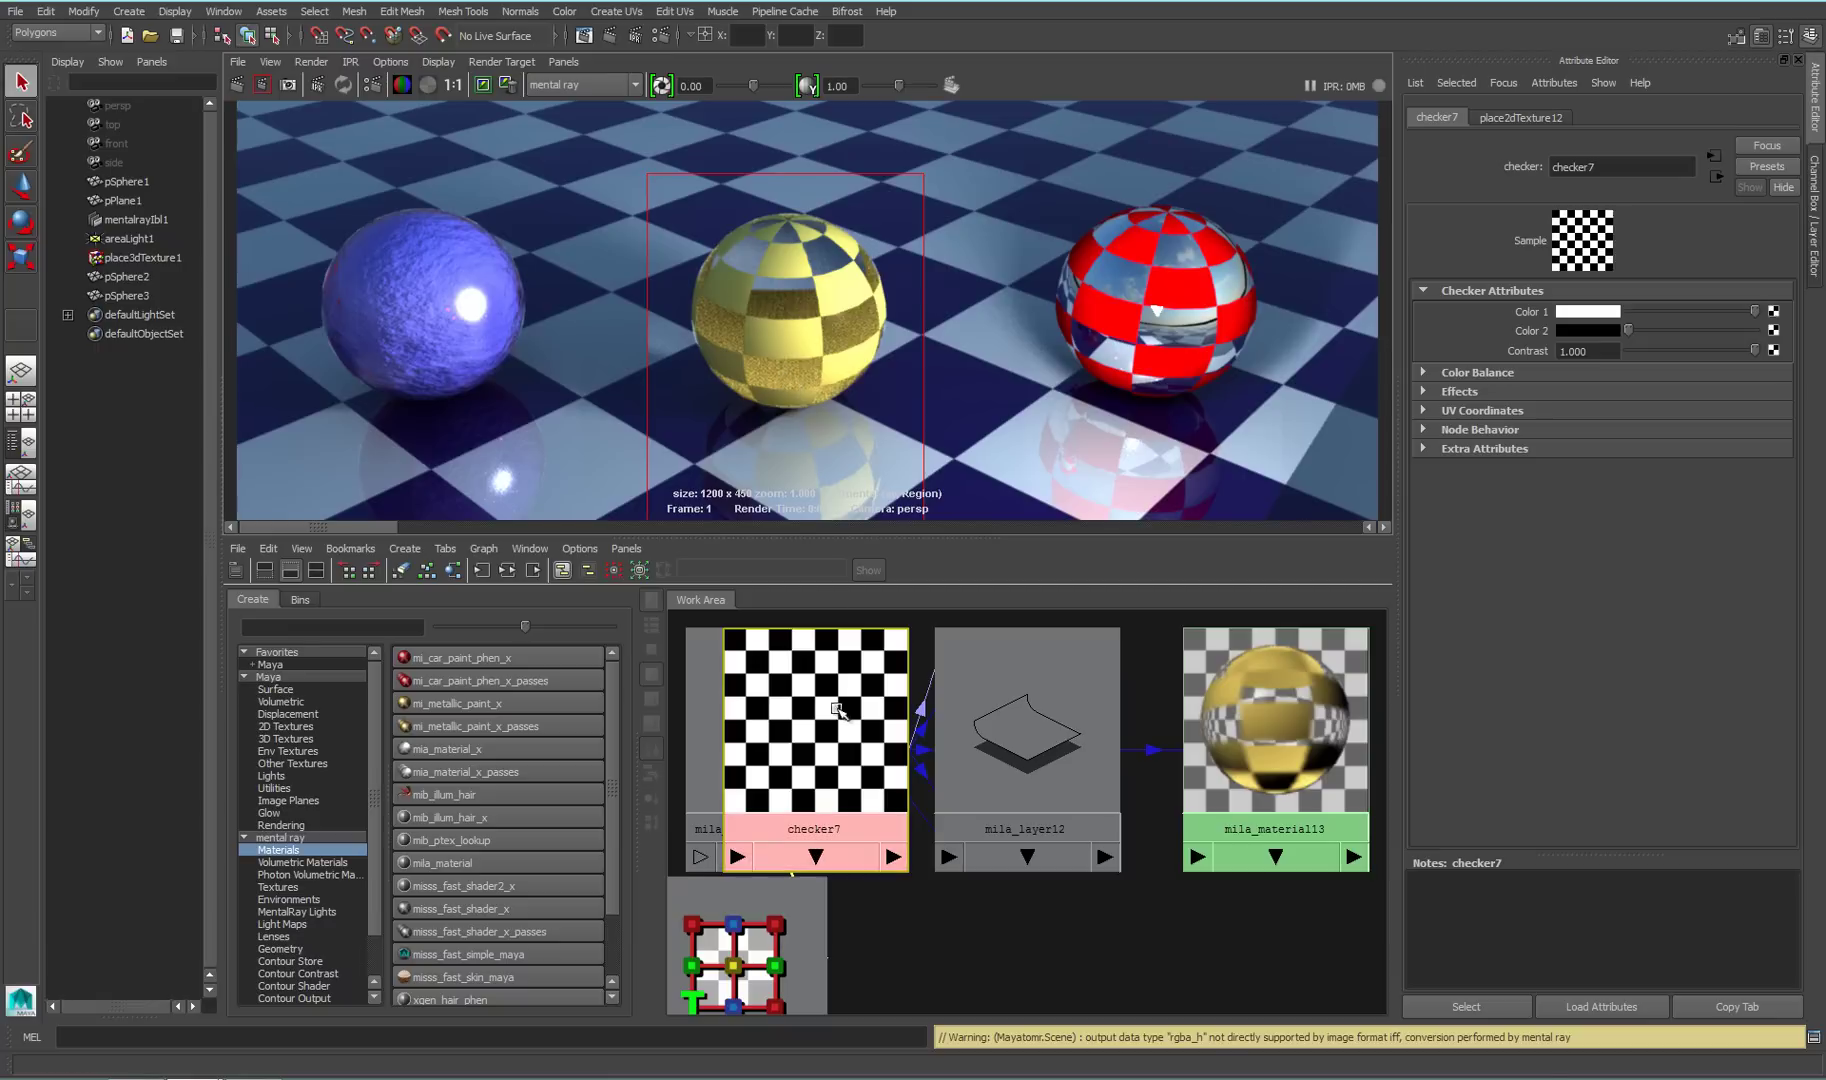
Move the checker nodes clear of the layer nodes and test-render the region with the checker's Repeat UV set to 1 by 1
key(a)
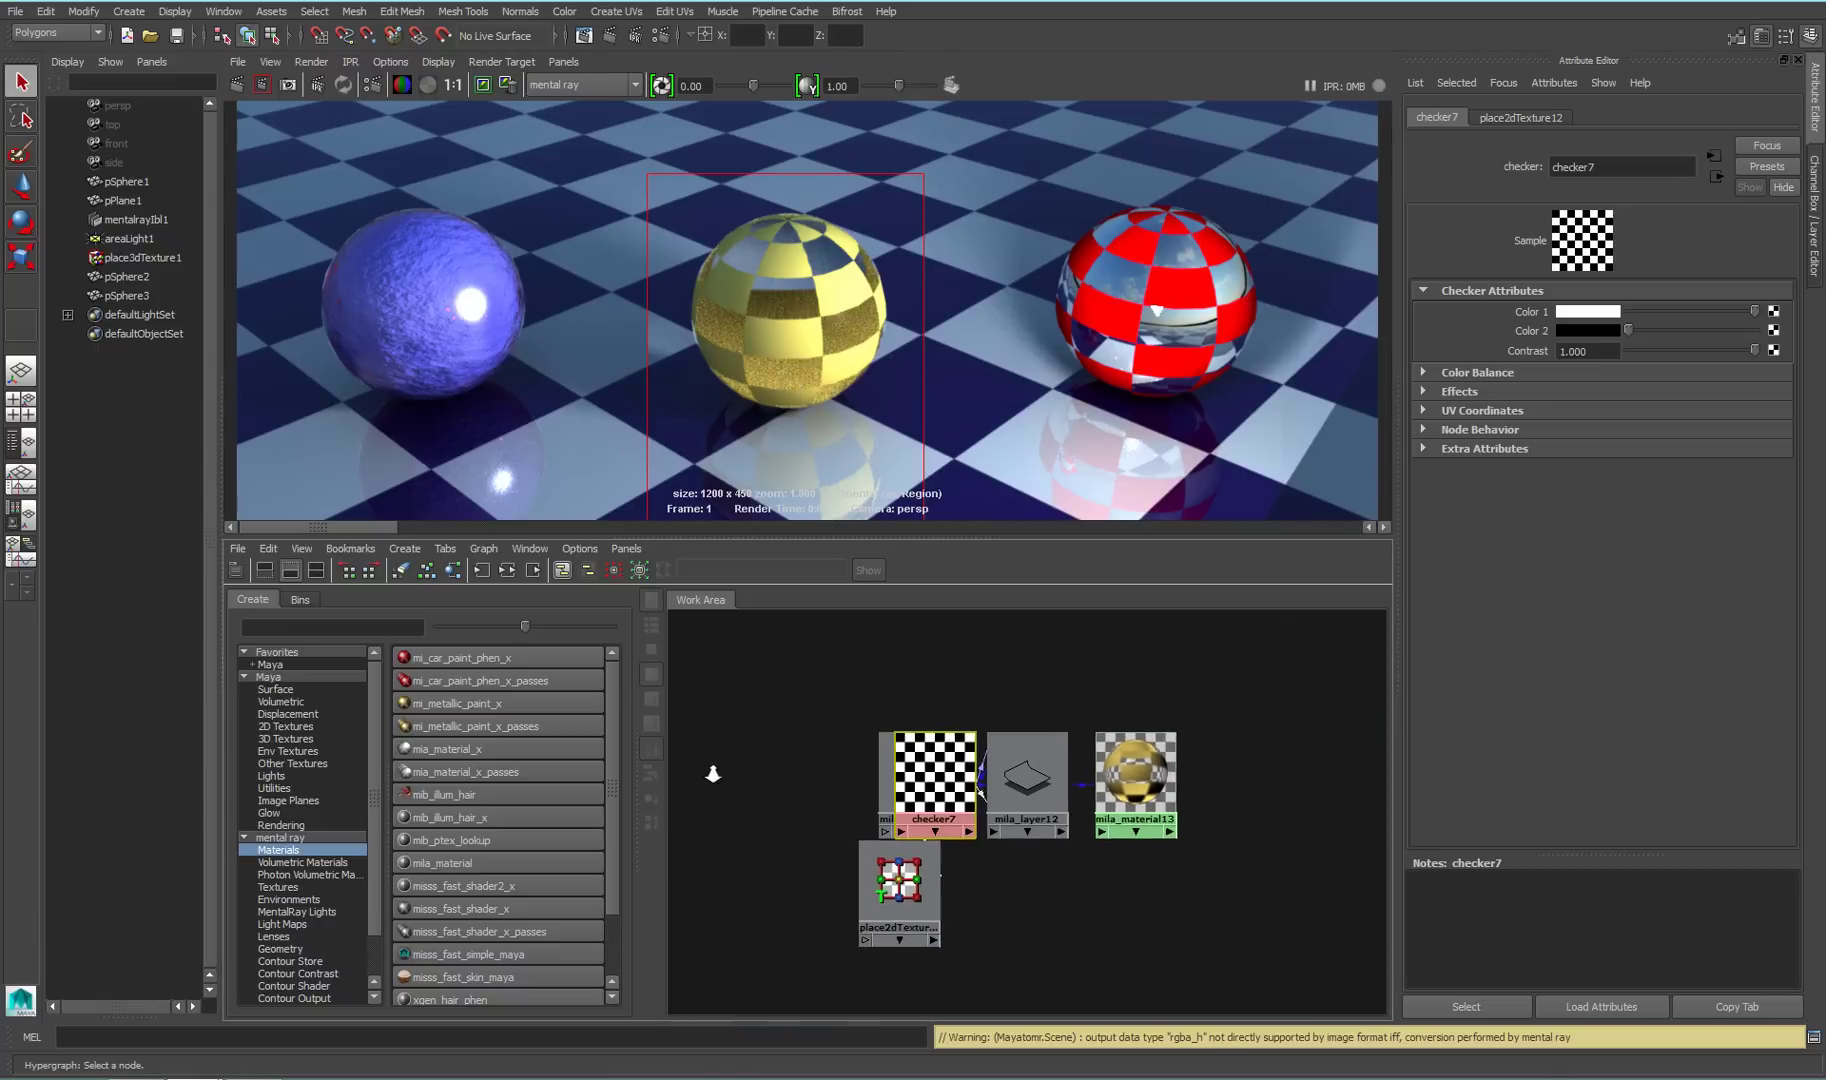
drag(930, 785, 826, 908)
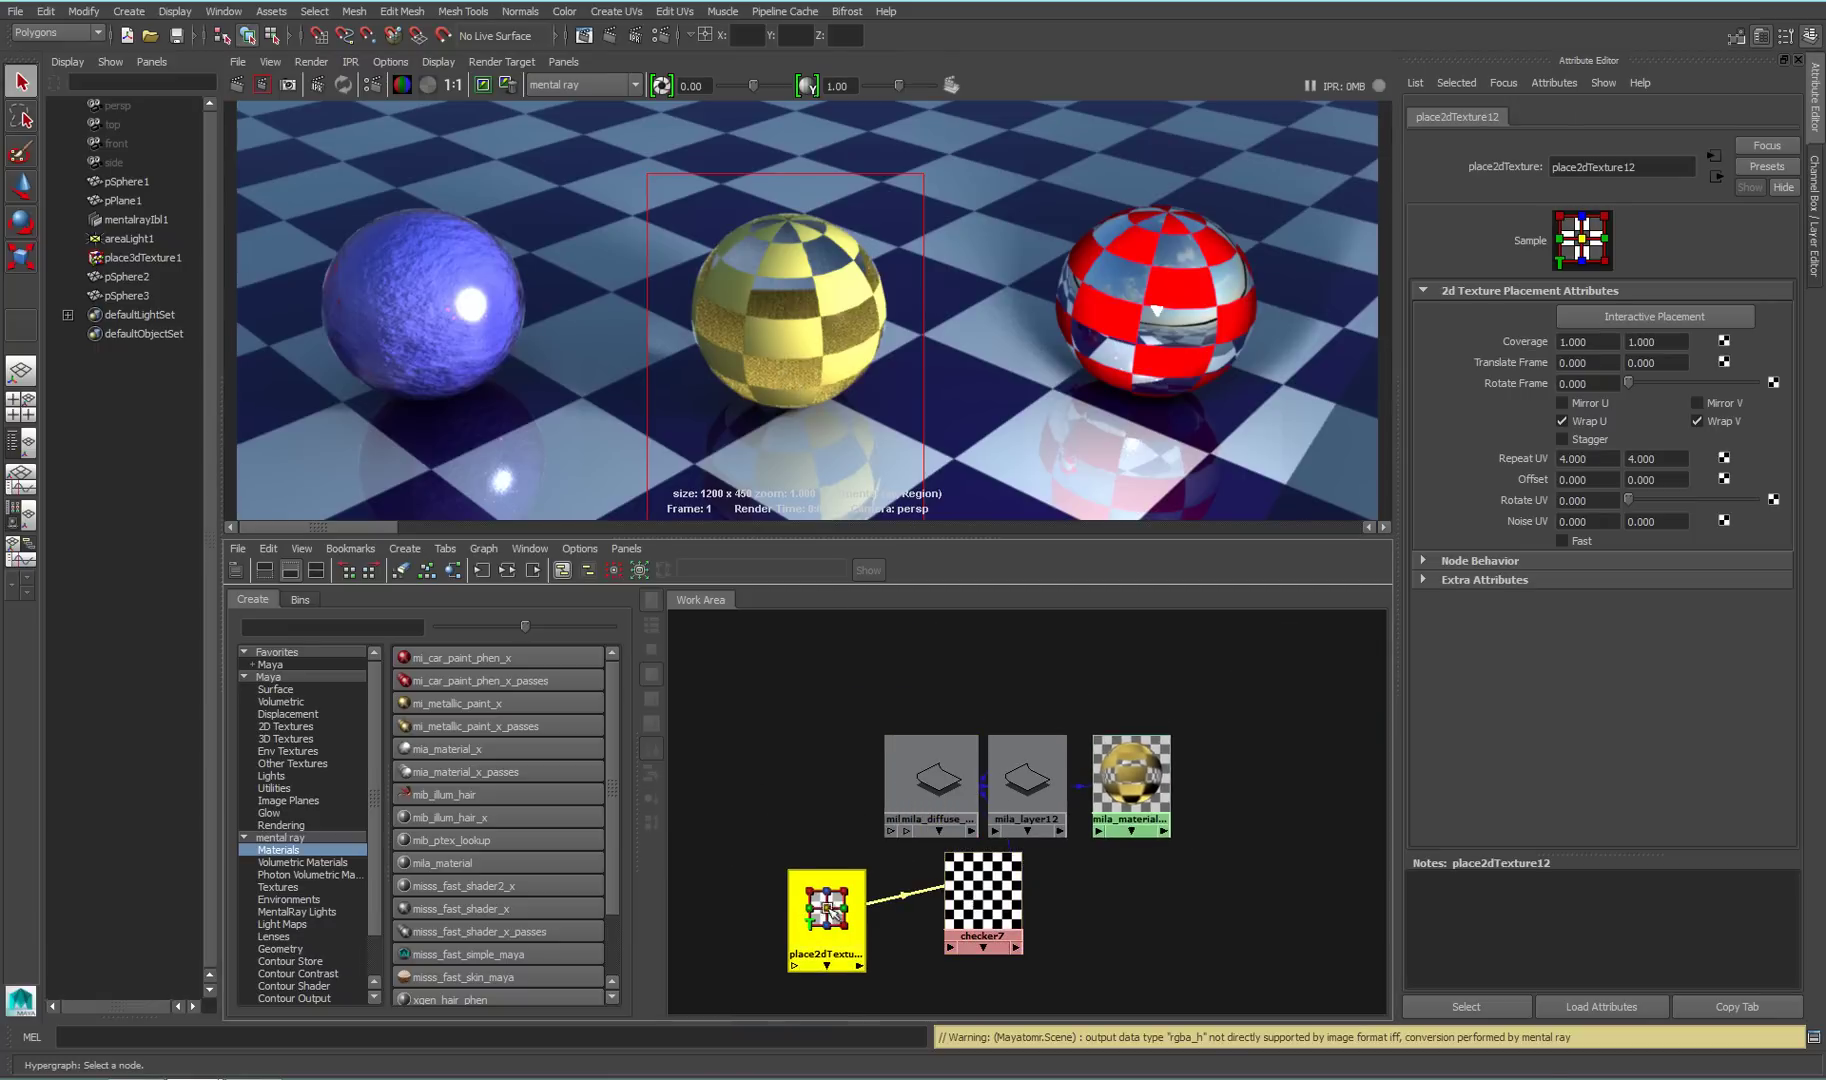
click(1557, 458)
text(1)
key(Tab)
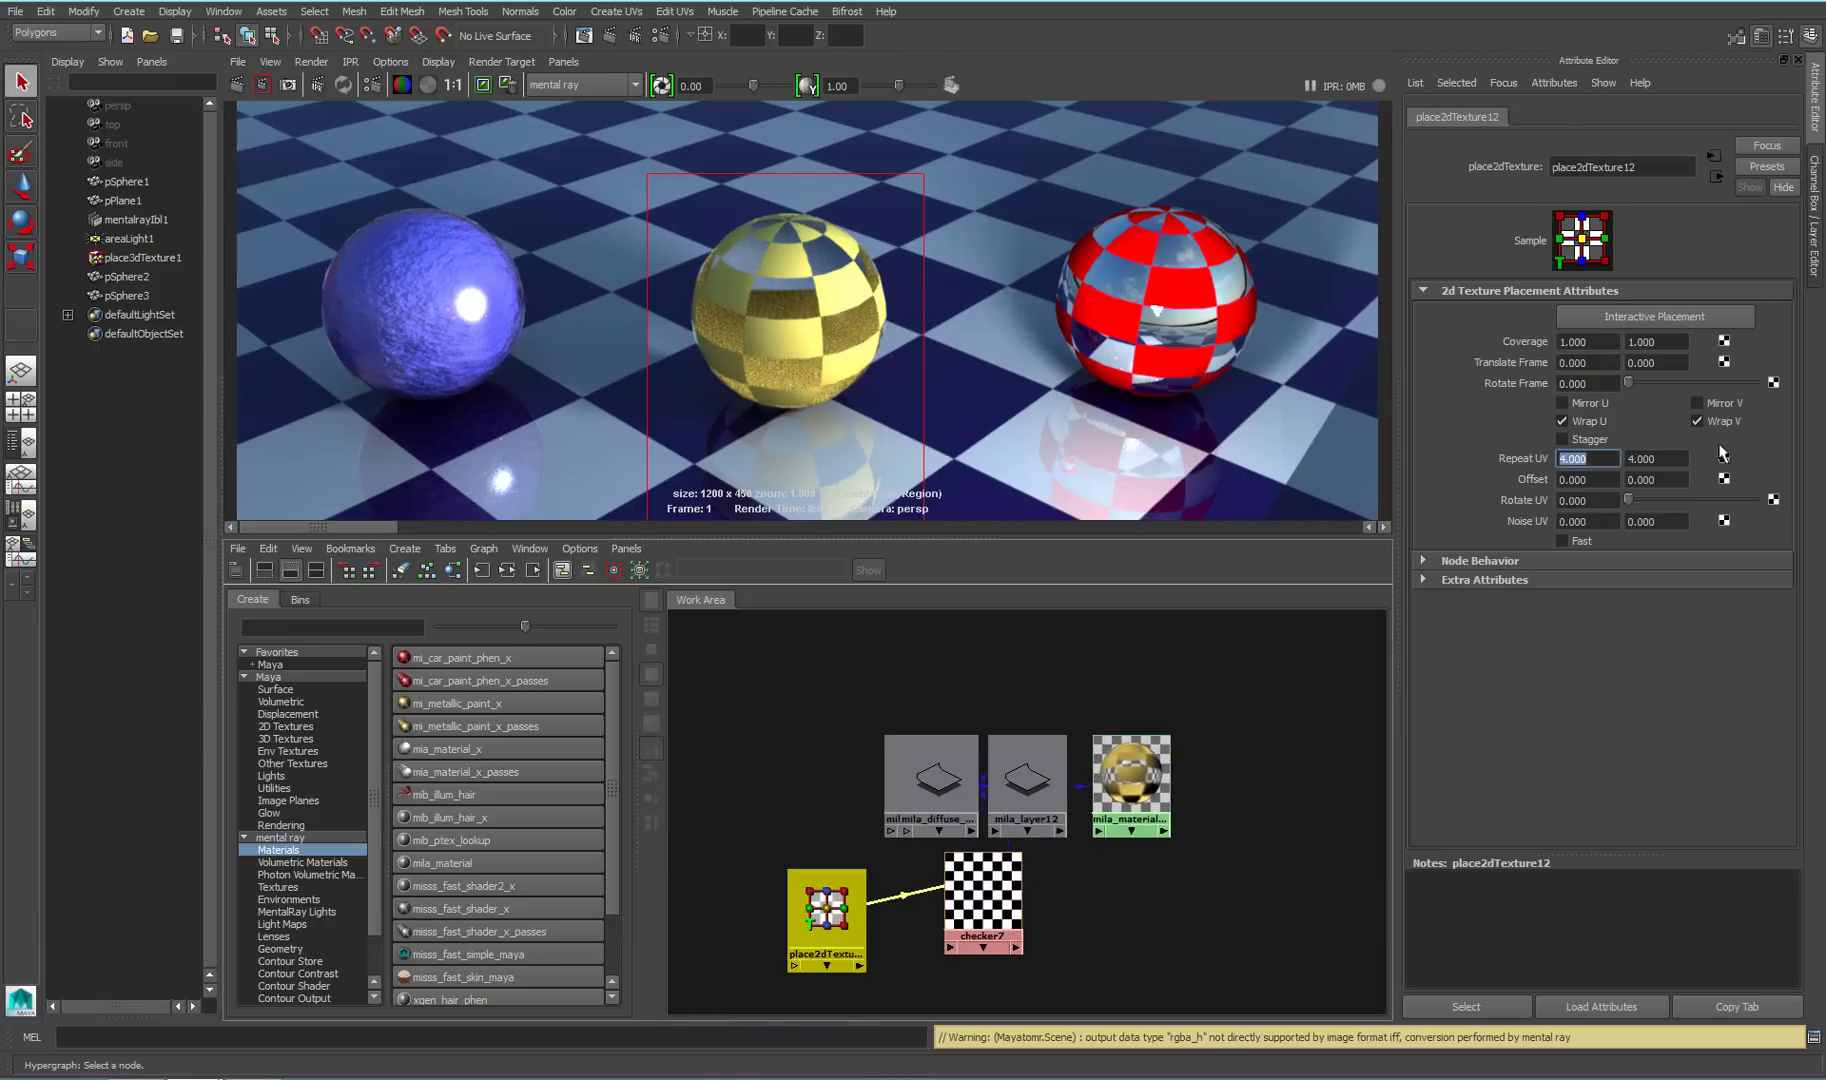
text(1)
key(Return)
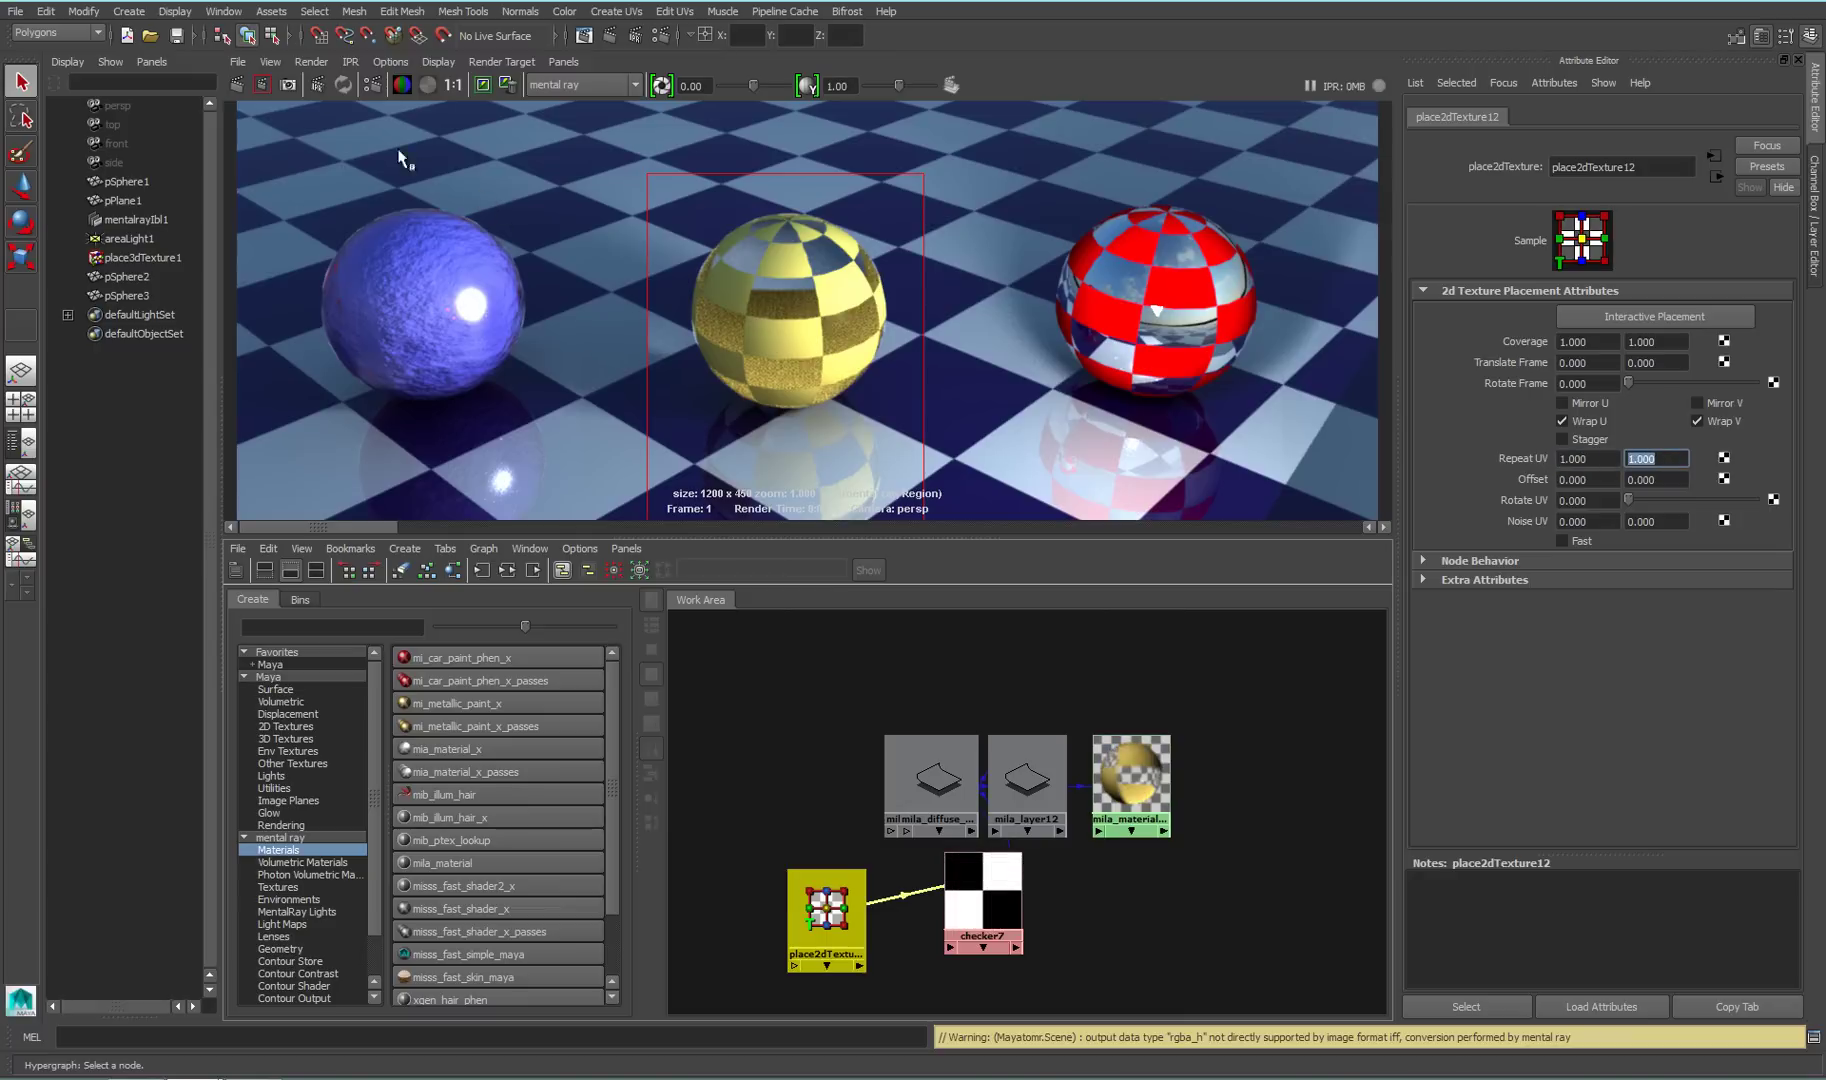
click(262, 84)
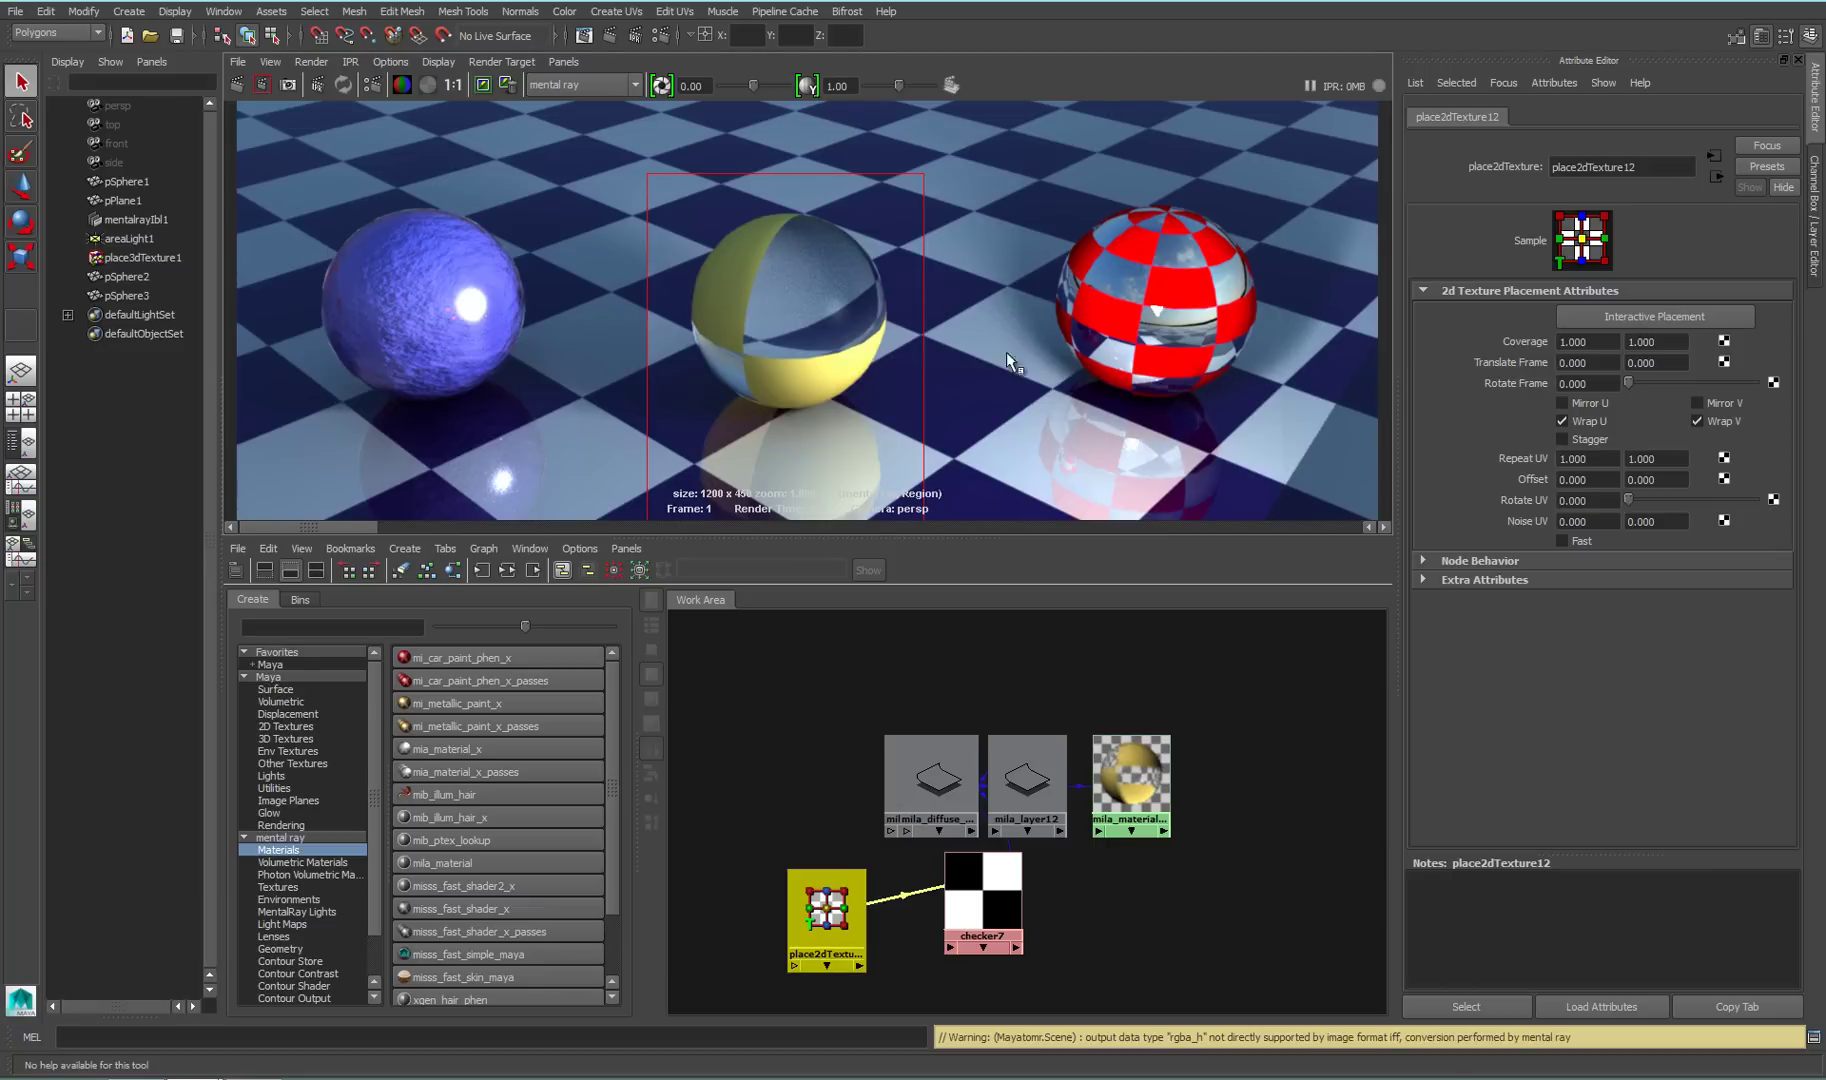
Set the checker placement's Repeat UV to 2 by 2 and re-render the region
double_click(1612, 456)
text(2)
key(Tab)
text(2)
key(Return)
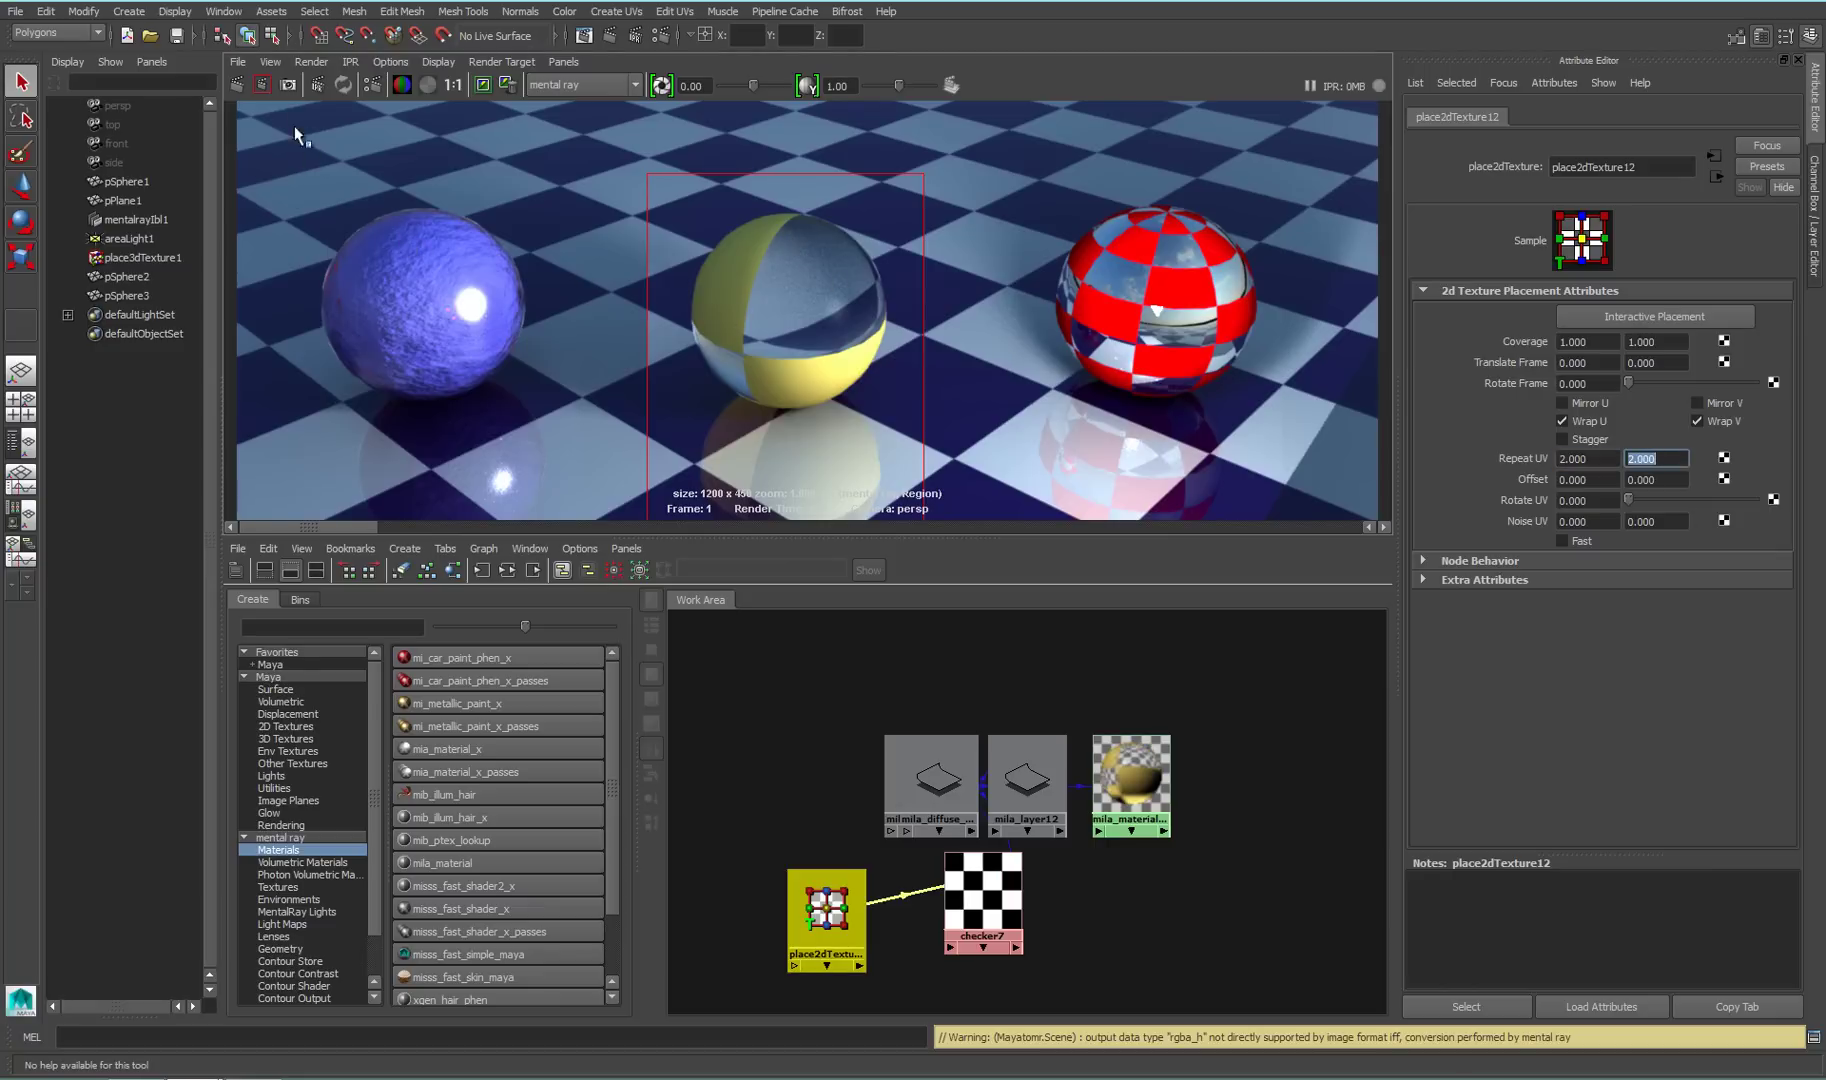
click(261, 84)
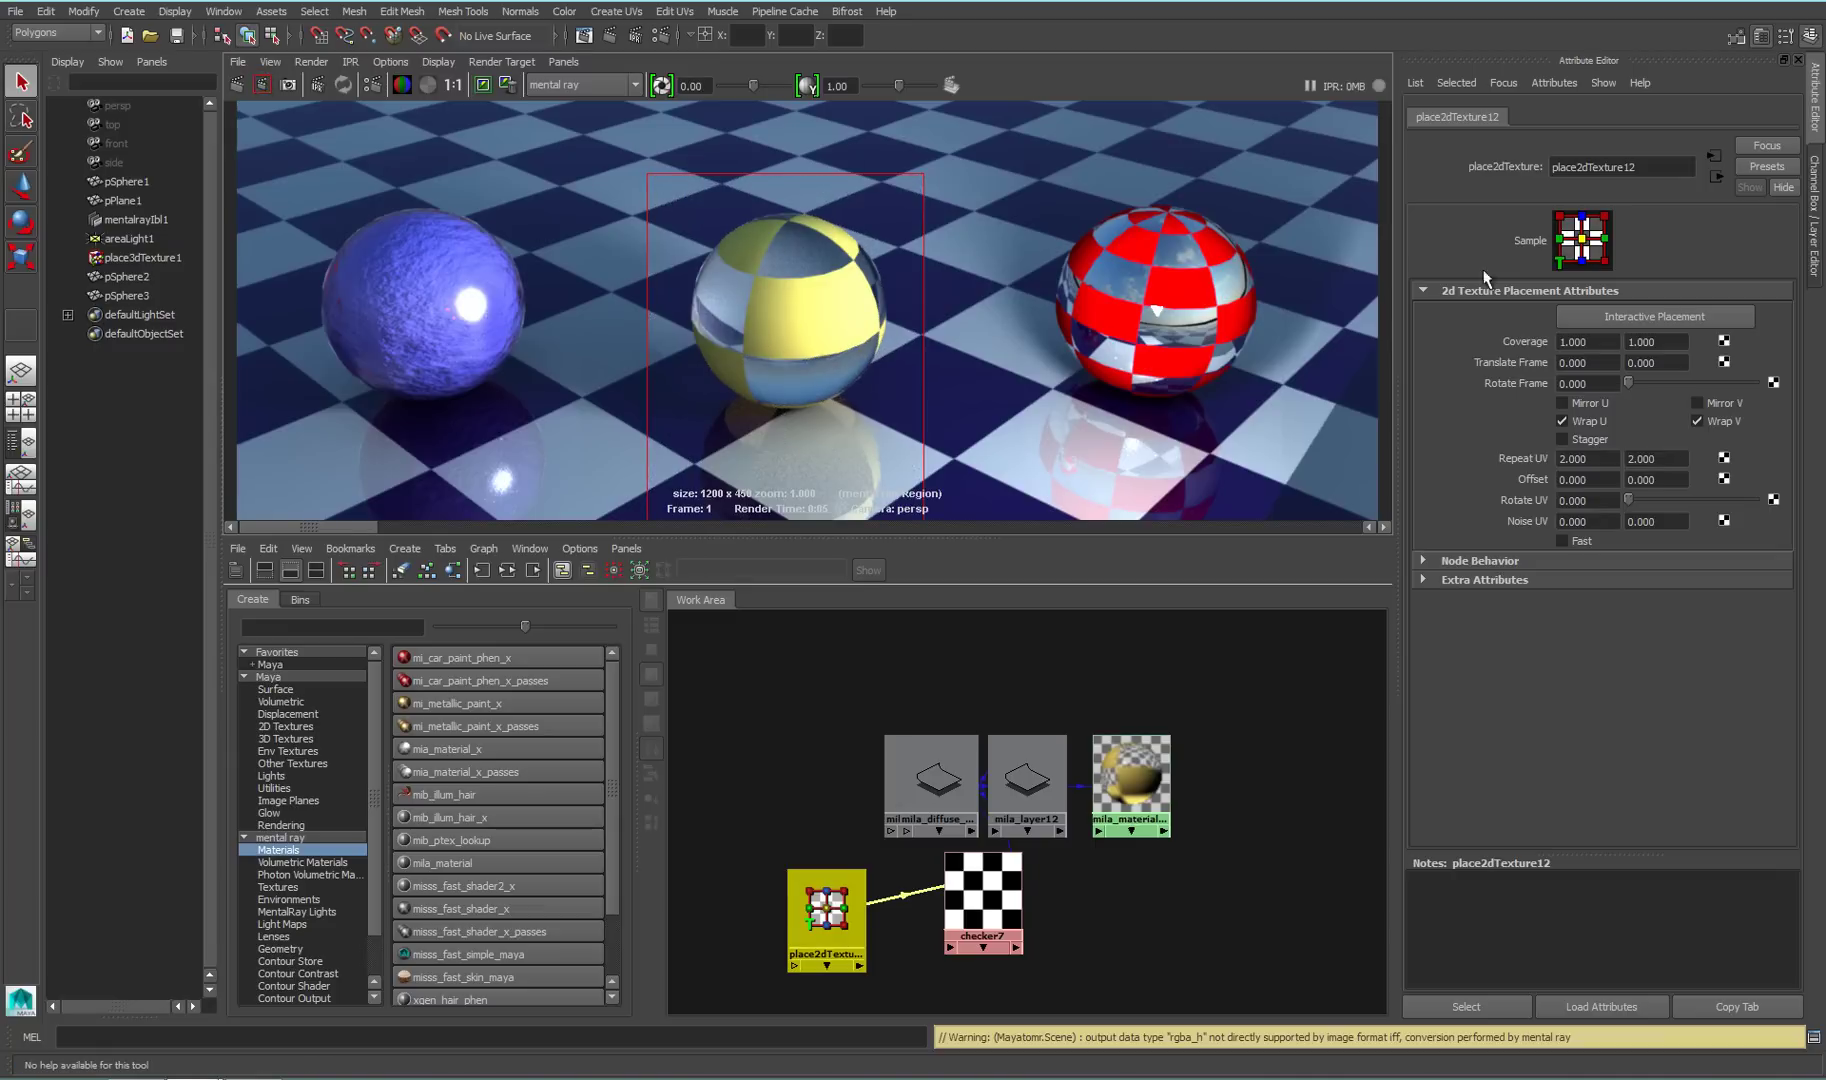
Test-render the region with Thin-walled enabled on mila_material13, and switch Thin-walled off again
click(1128, 775)
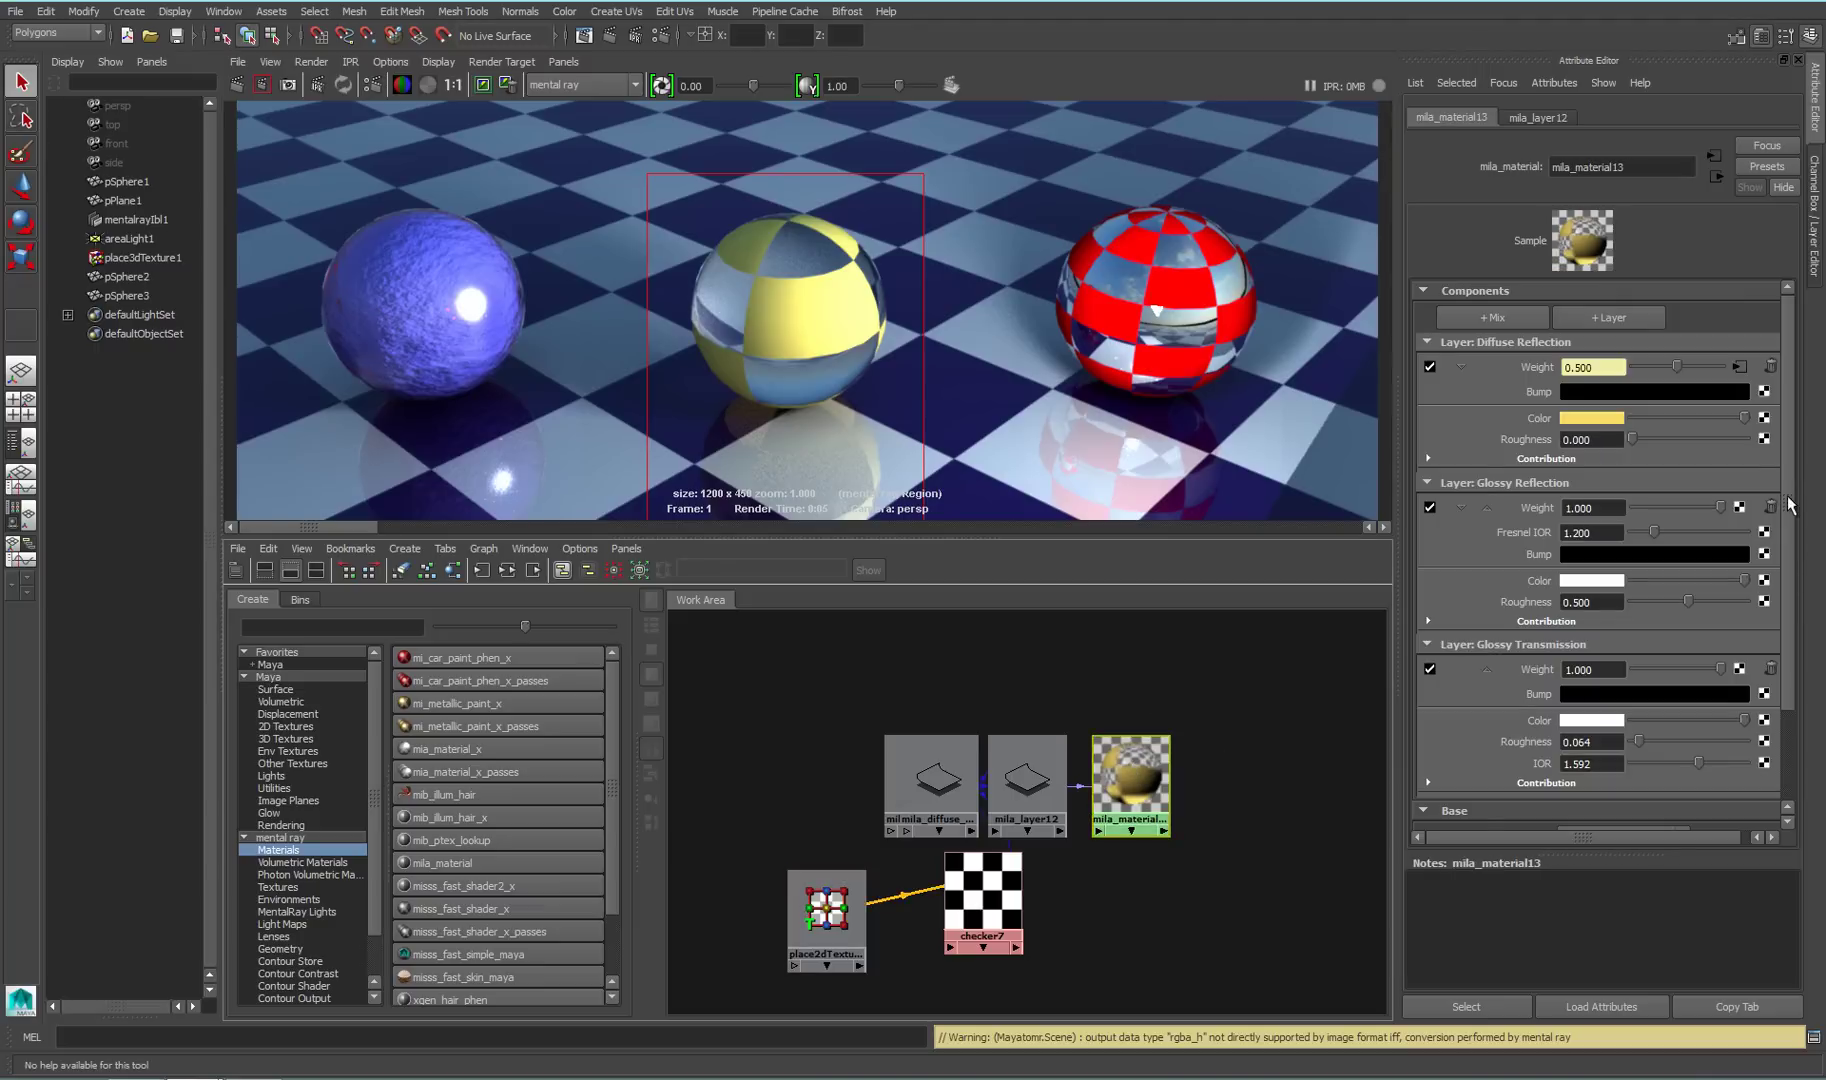
click(1770, 642)
click(1651, 645)
scroll(1610, 720, down, 3)
click(1570, 800)
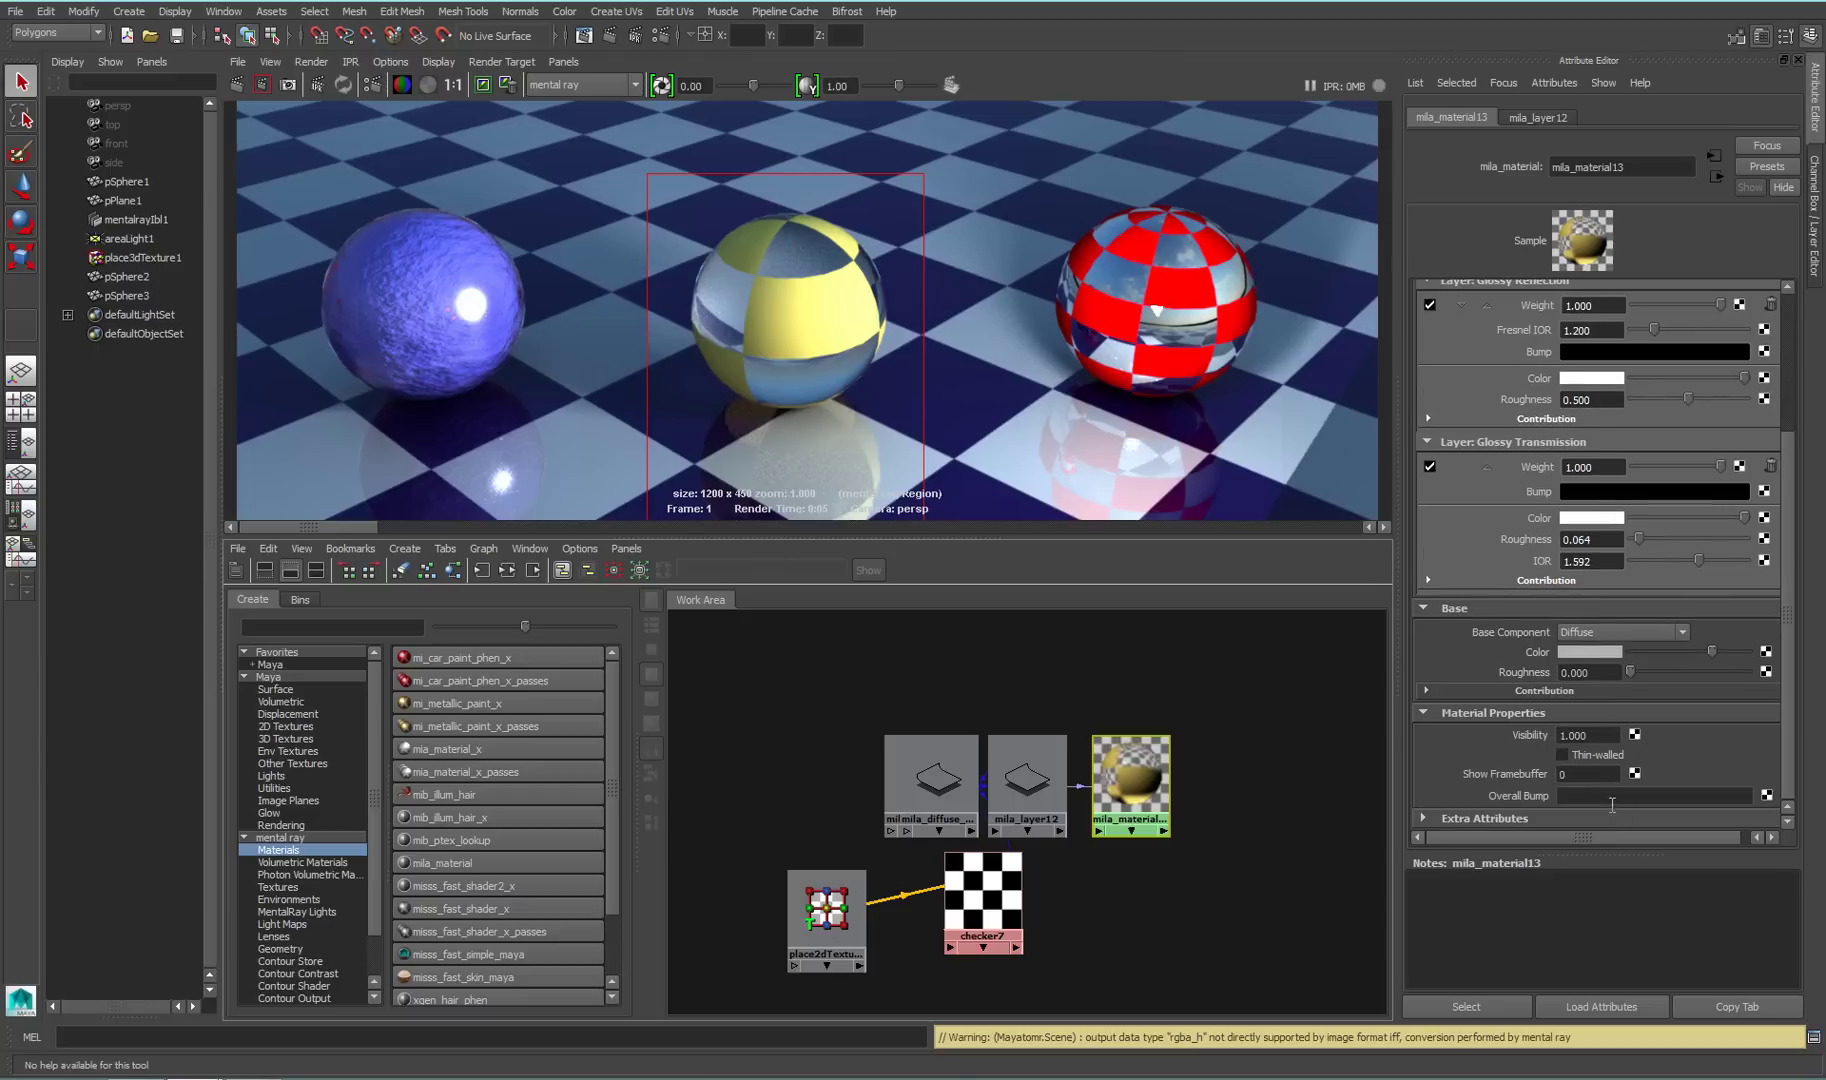
scroll(1583, 812, down, 2)
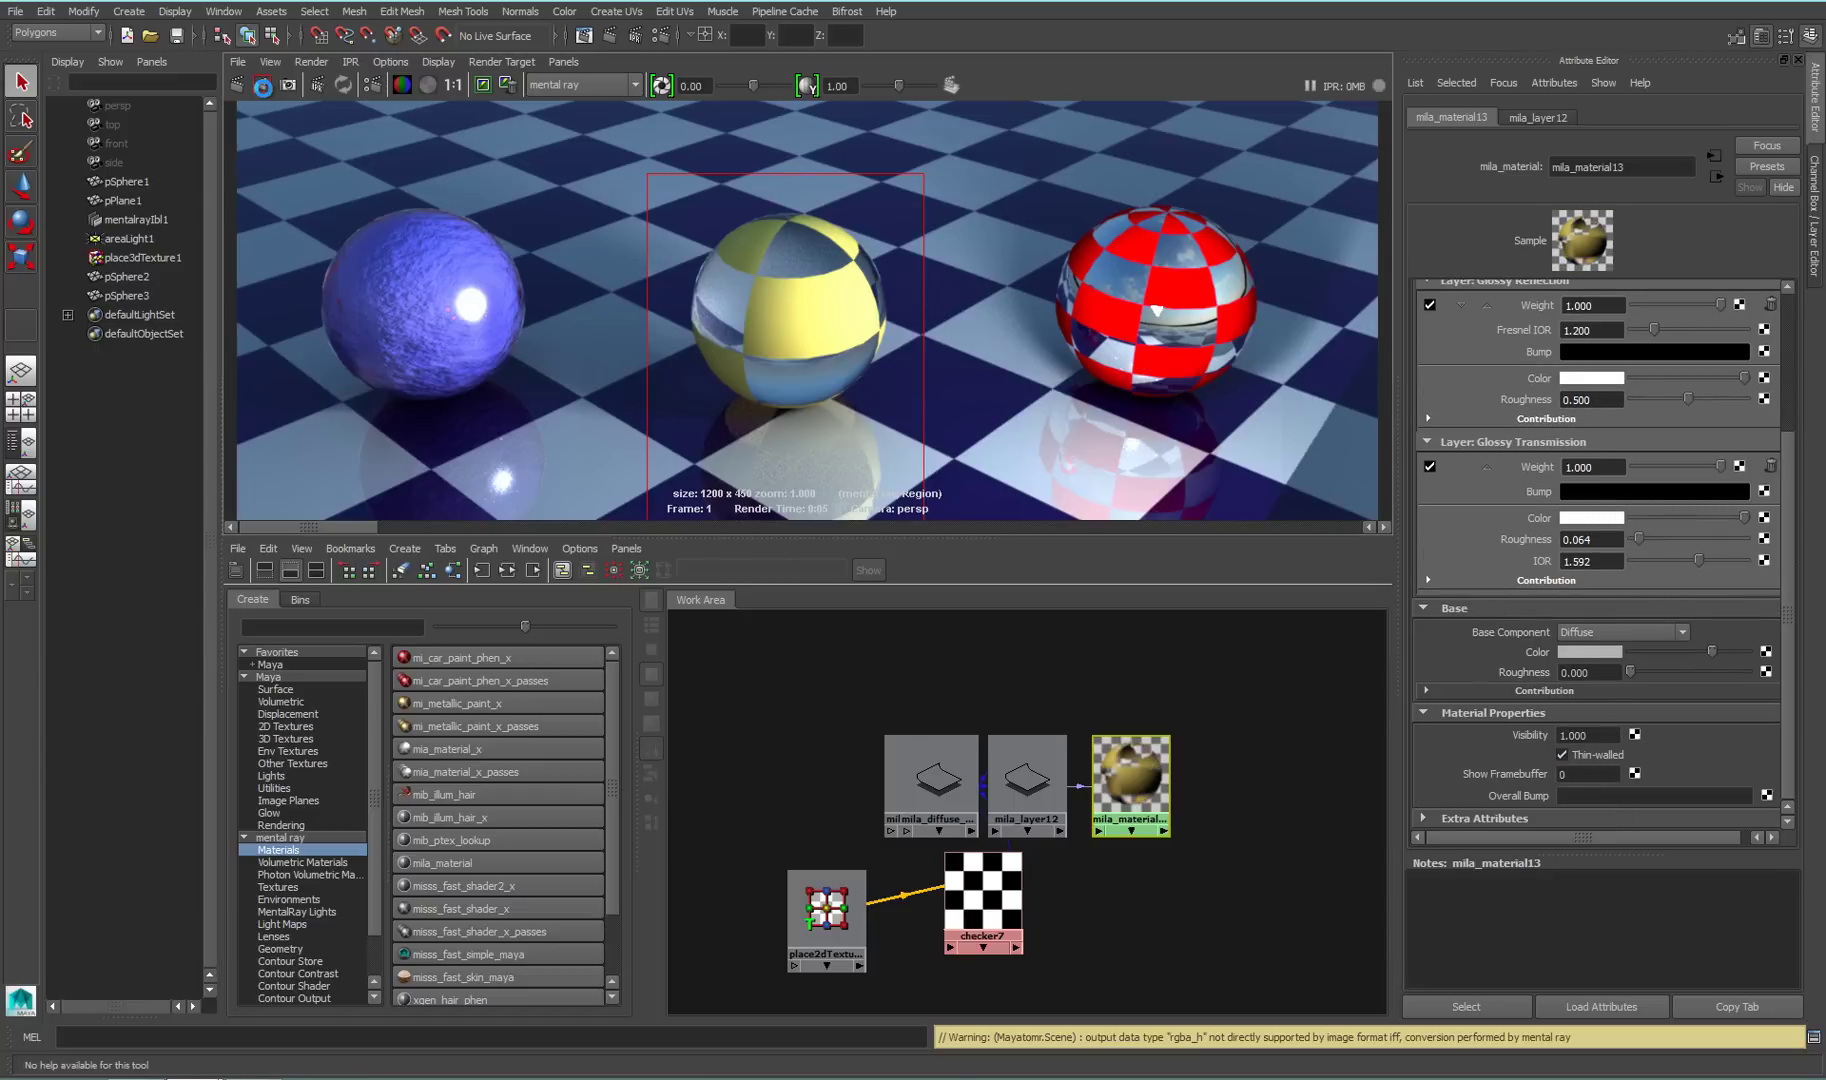
click(262, 84)
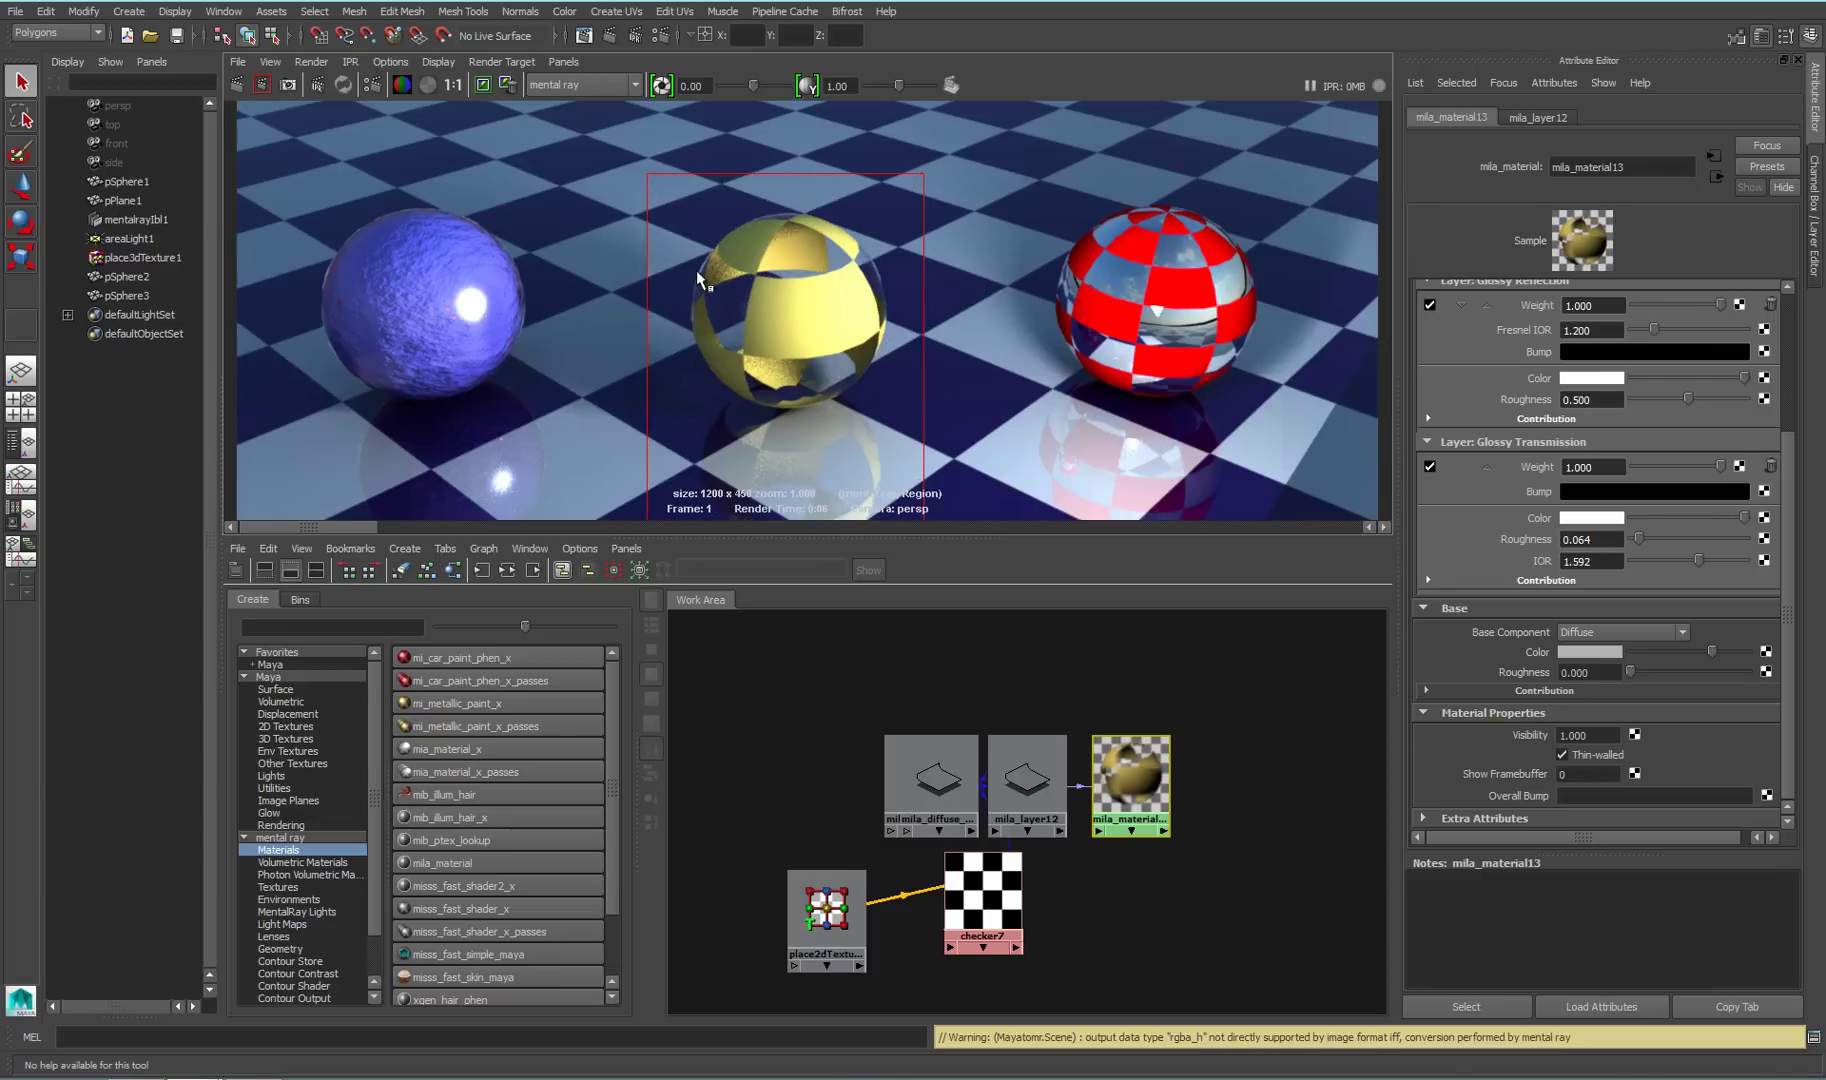
click(1562, 755)
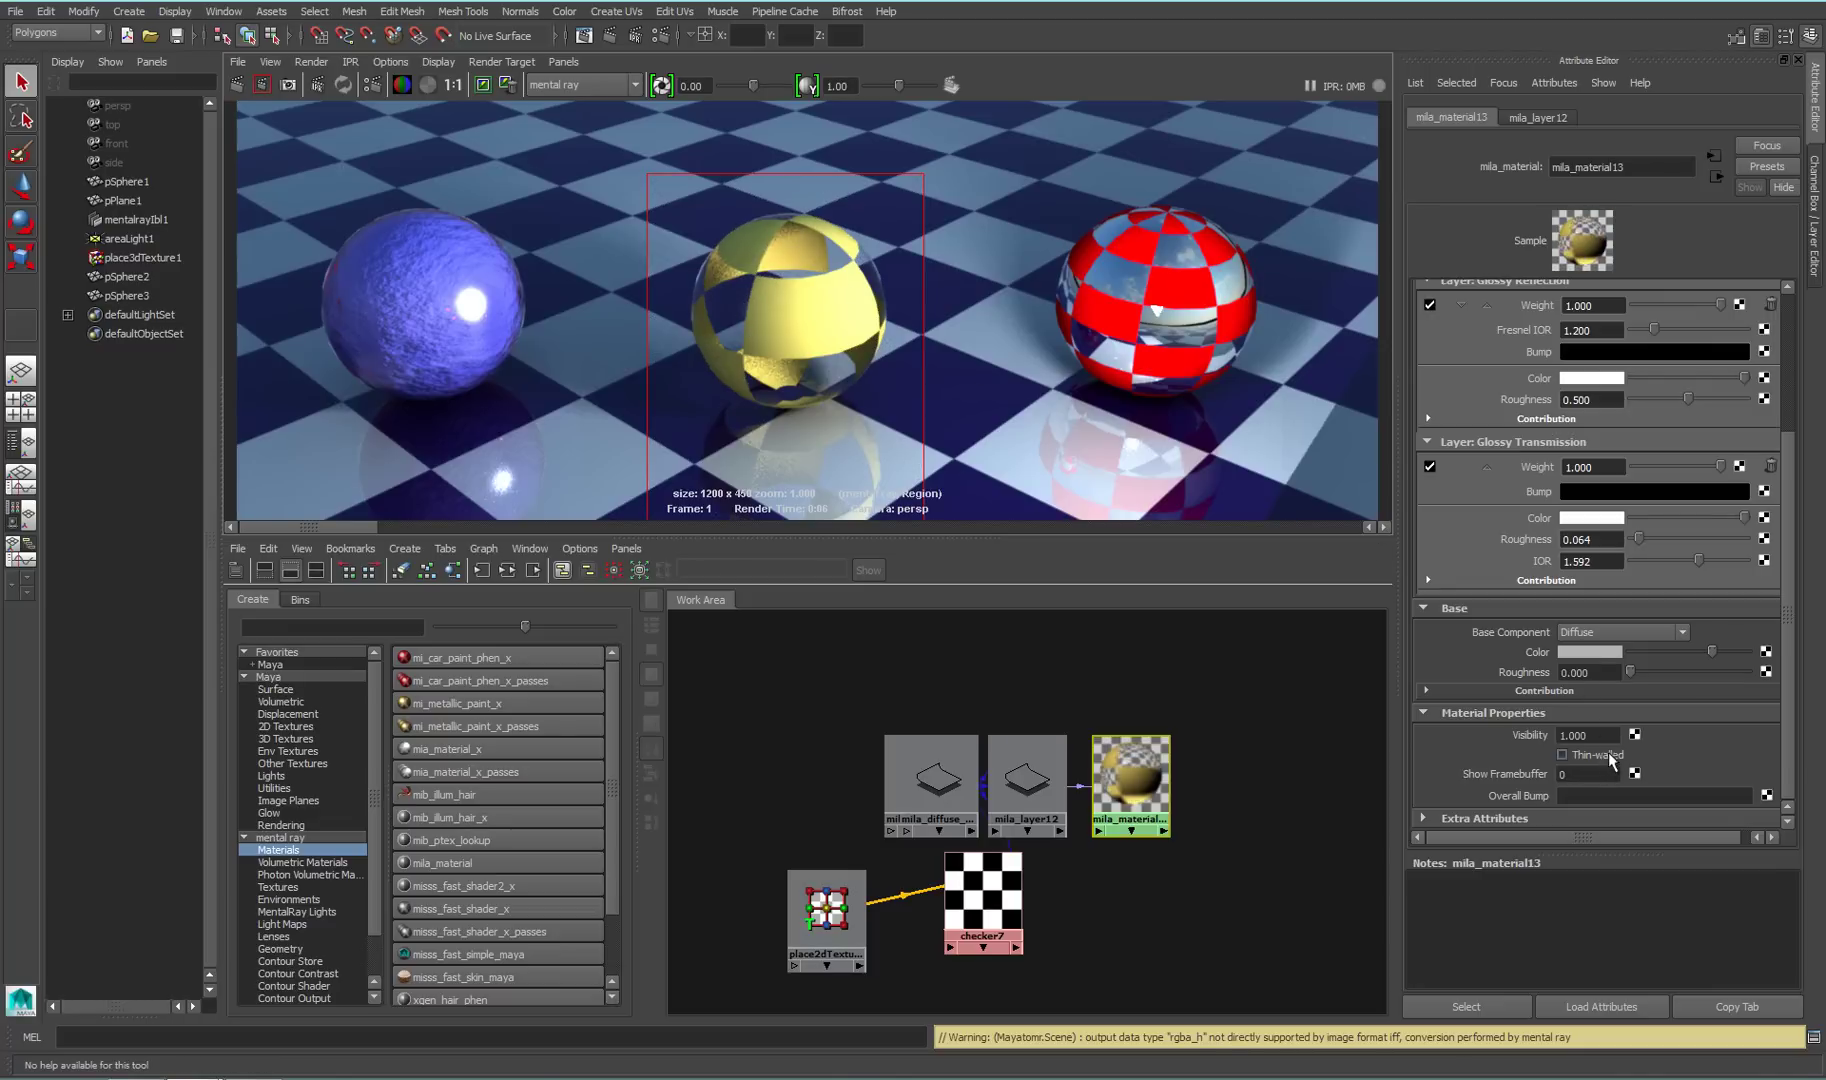